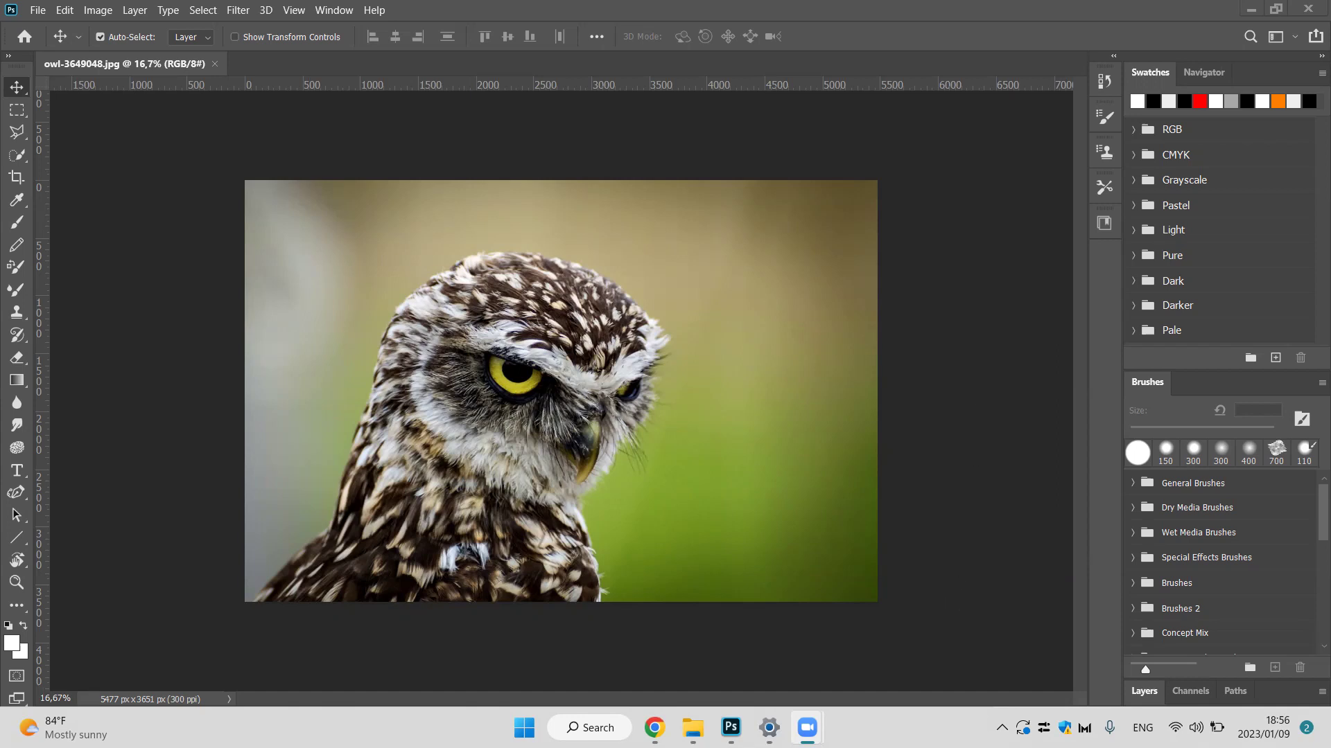
Expand the Layers panel and detach the Brushes panel from the dock so it floats.
left_click(859, 507)
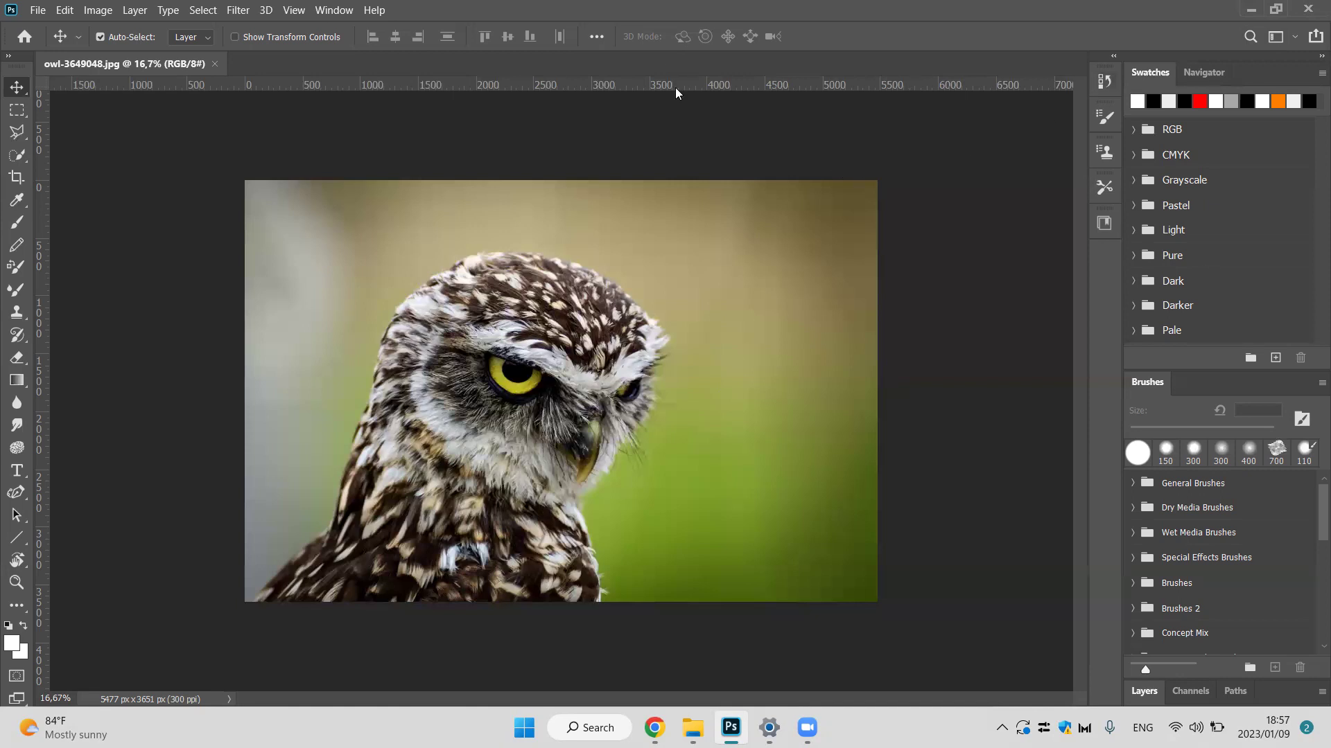
left_click(319, 14)
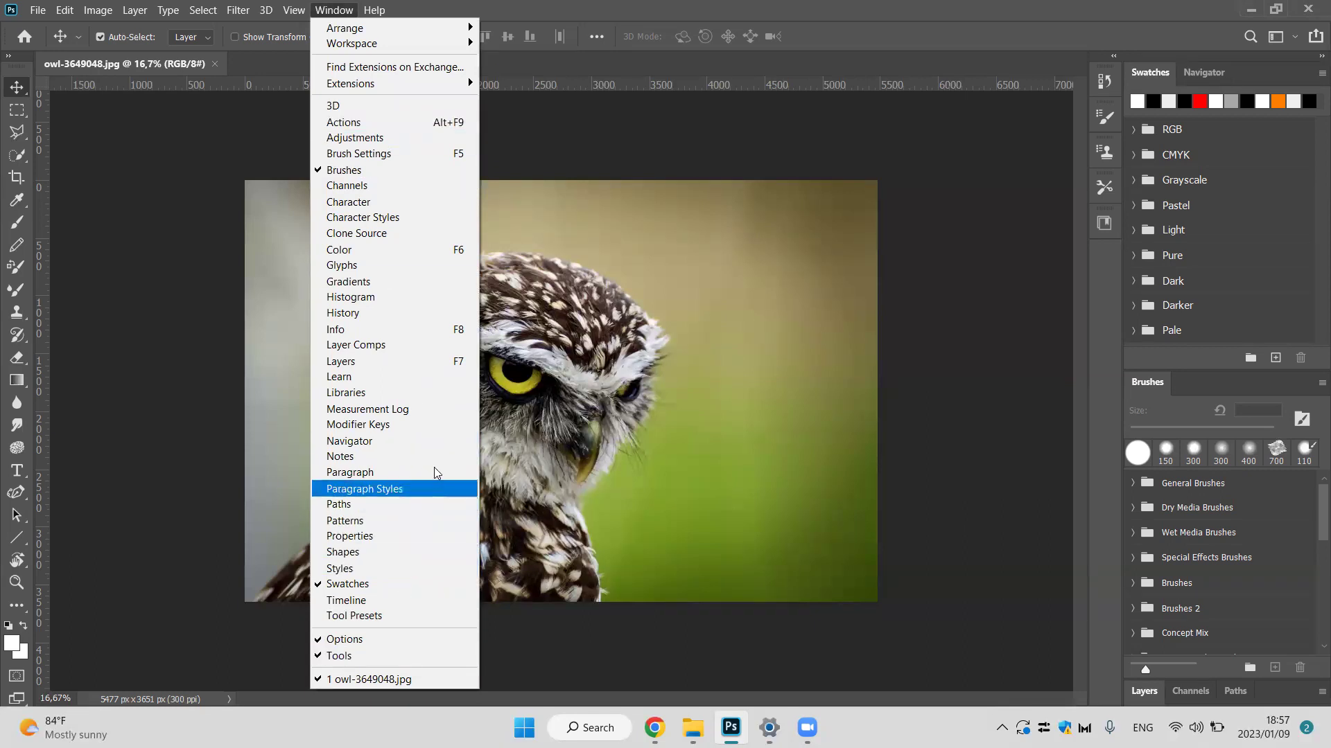
left_click(413, 361)
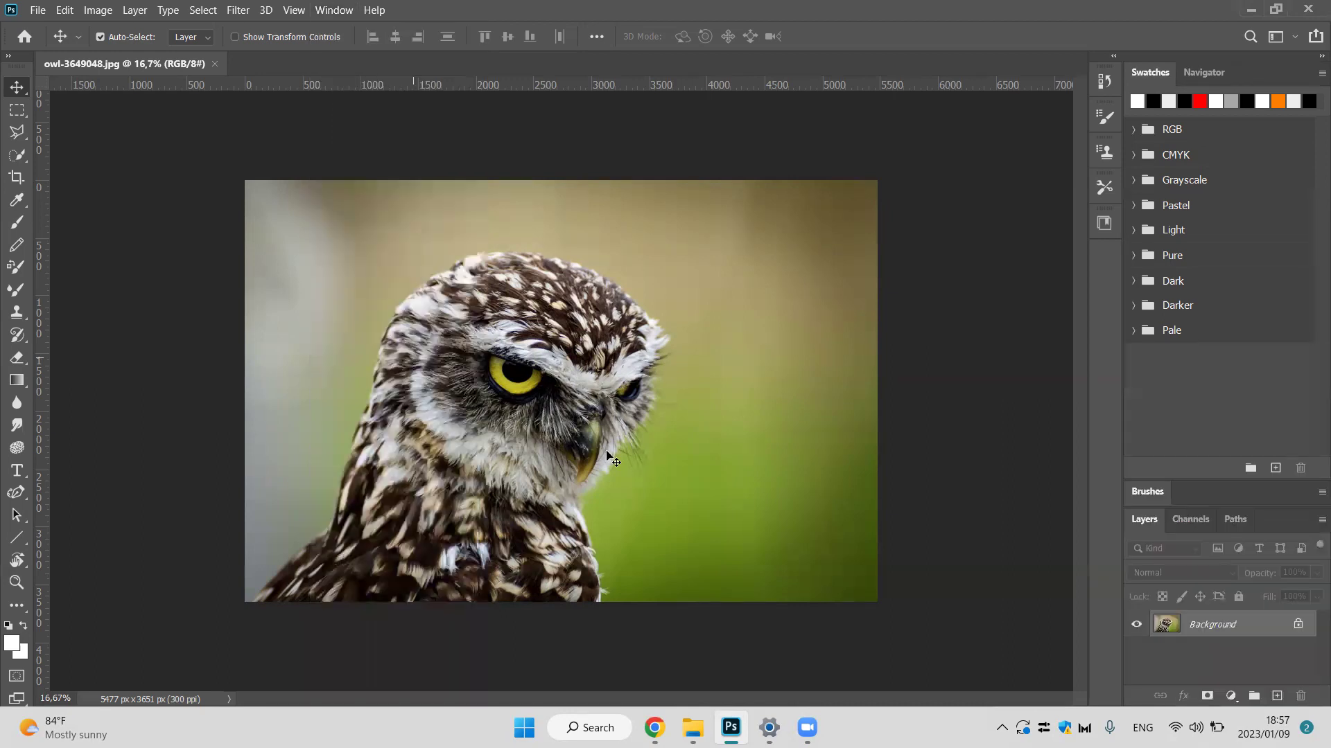
left_click_drag(1267, 489, 1250, 440)
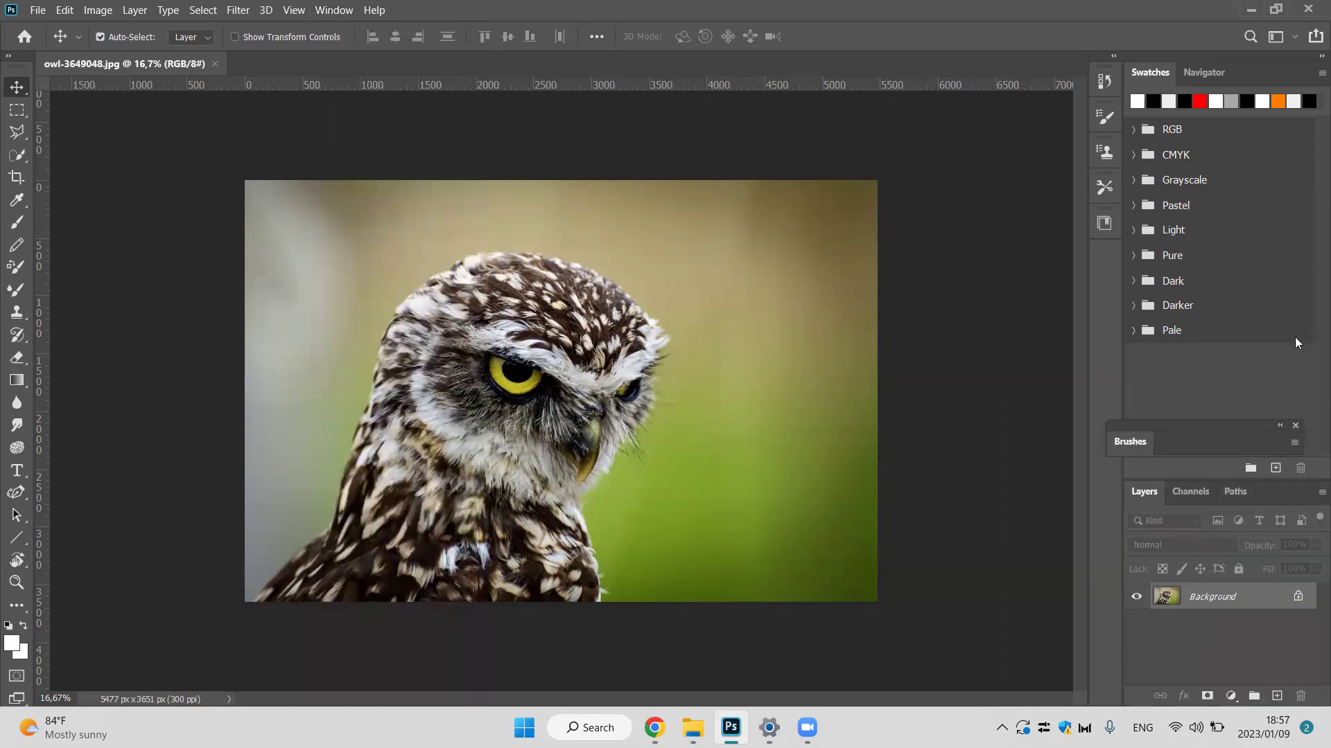
Close the Swatches and Navigator panel group and the Layers, Channels and Paths panel group.
left_click(1310, 75)
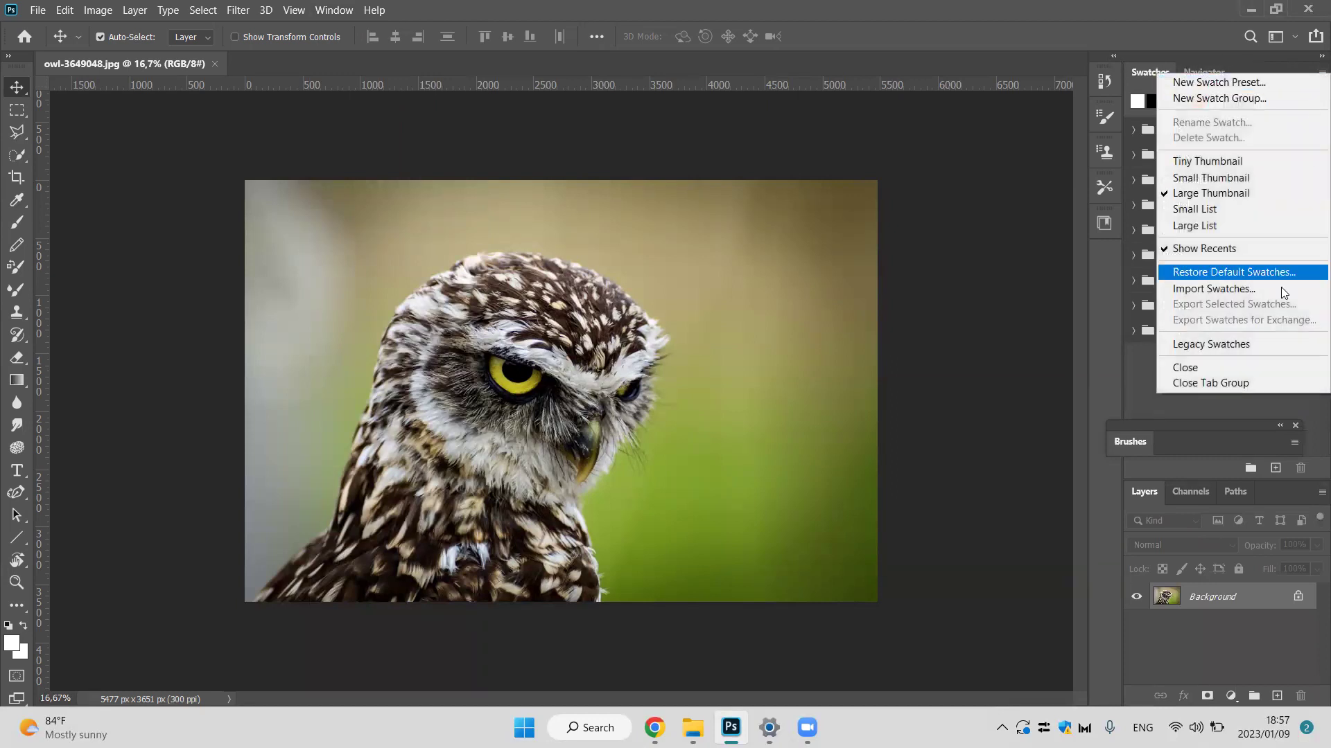
left_click(1254, 383)
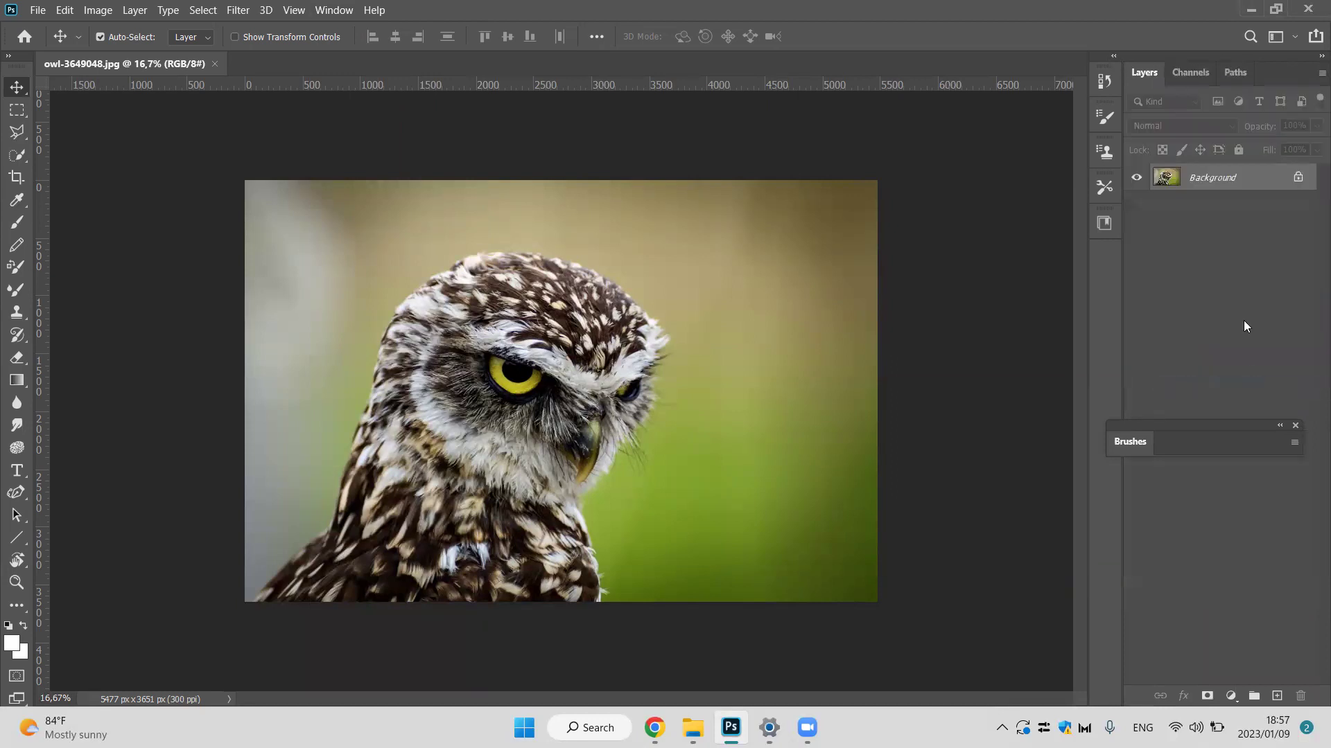
left_click(1321, 73)
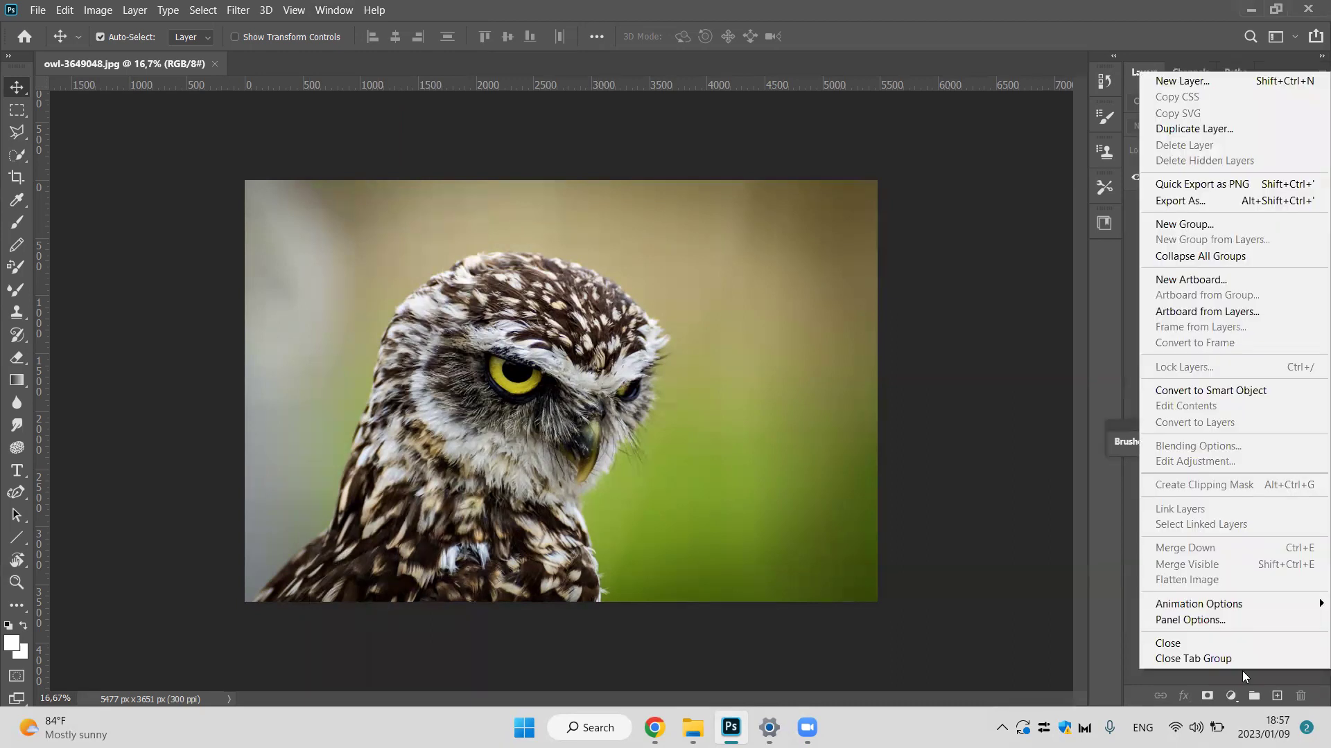
left_click(1239, 659)
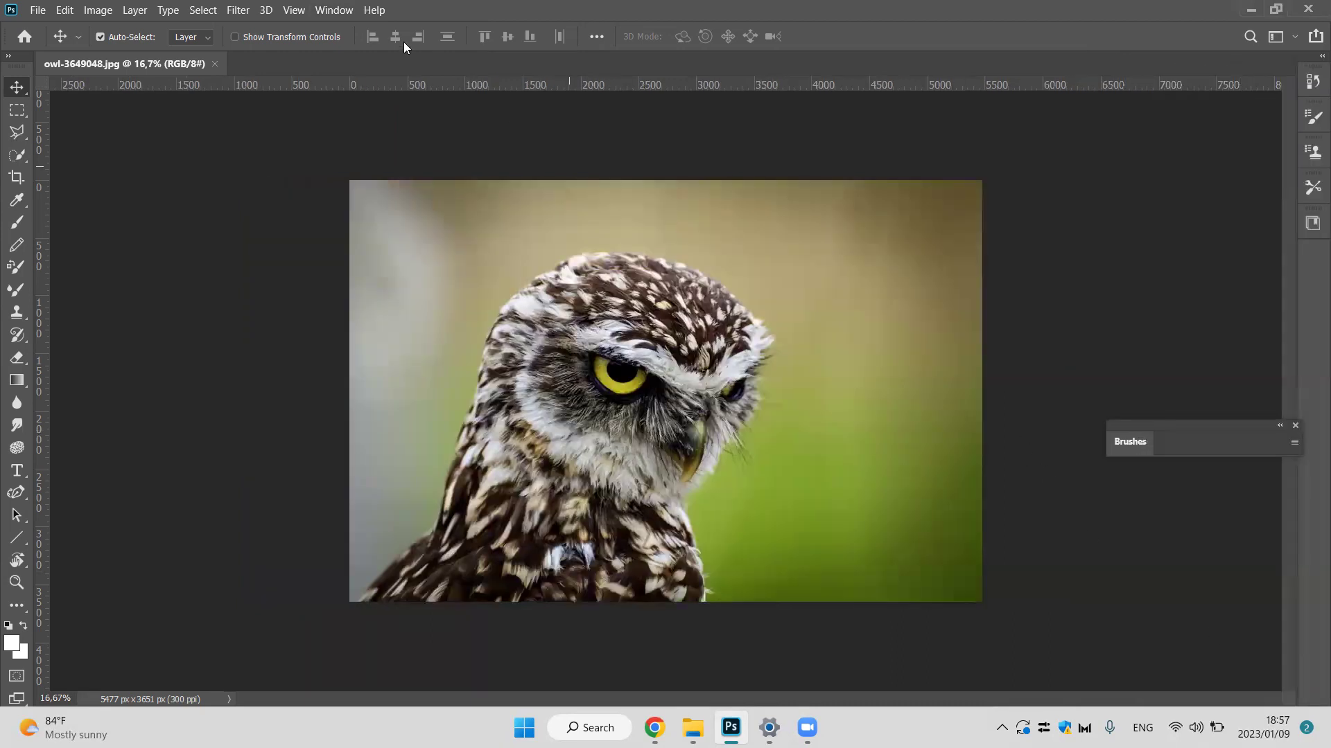
Bring back the Layers panel and close the floating Brushes panel.
left_click(326, 11)
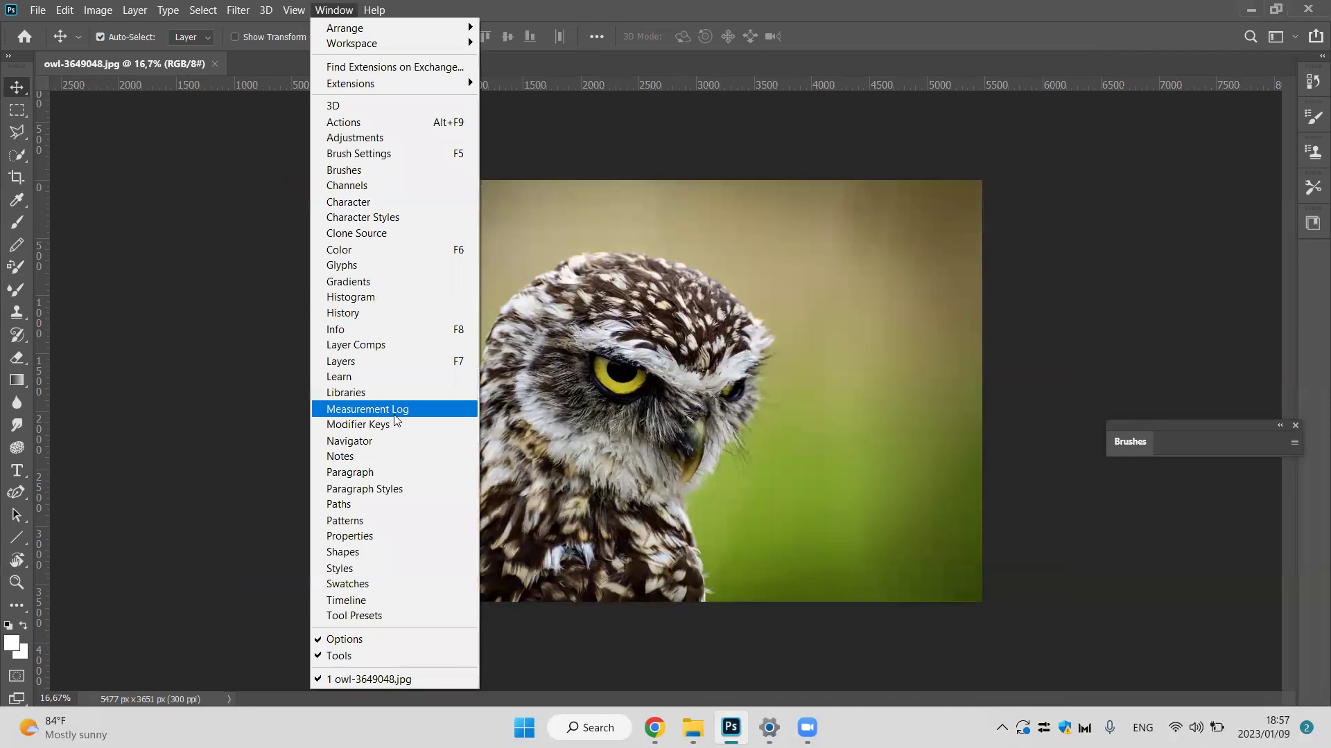
left_click(374, 362)
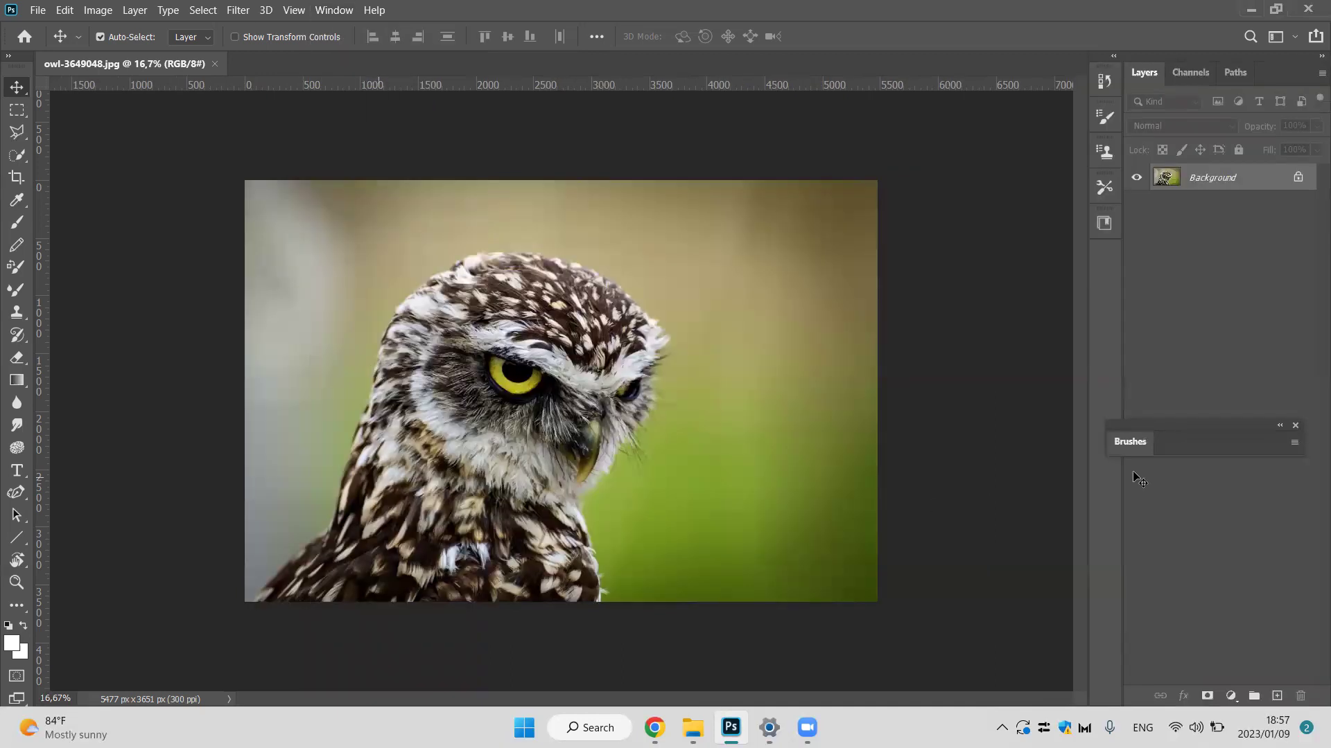
left_click(1295, 426)
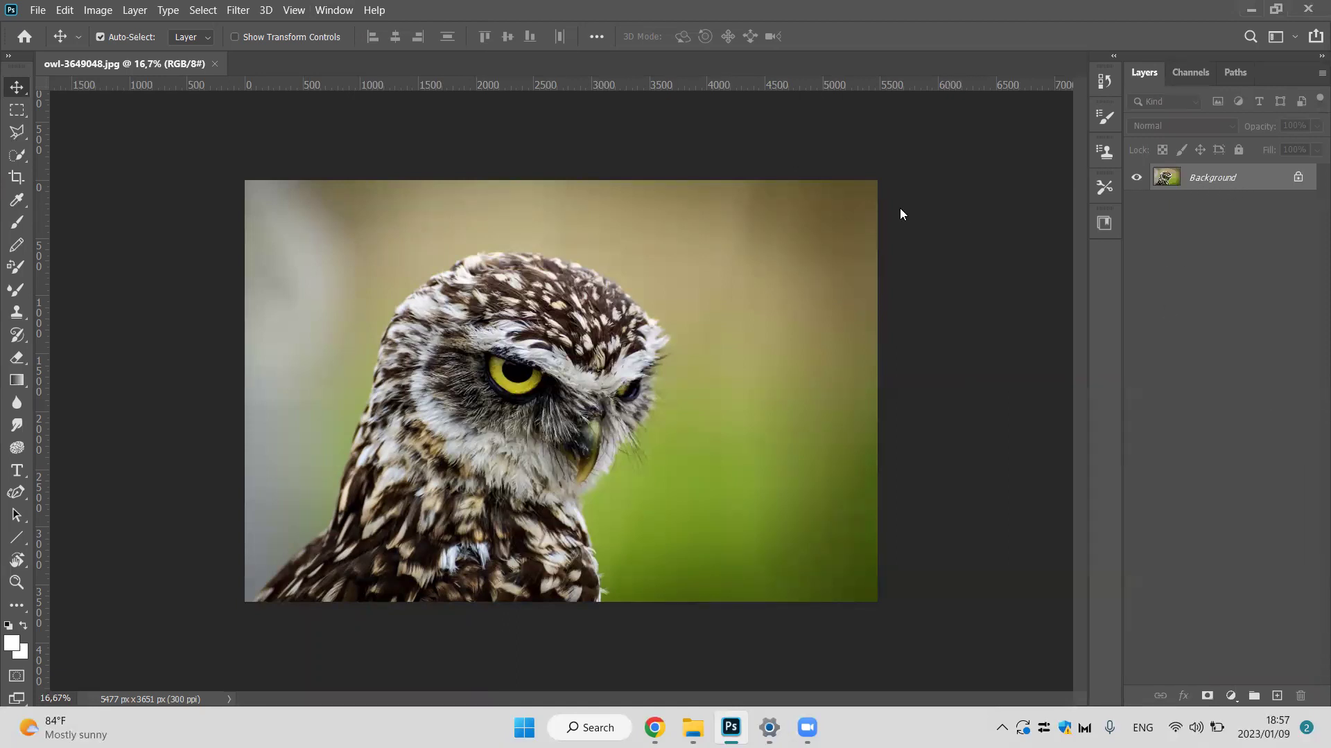
Show the Navigator and Properties panels, and collapse Properties to its icon in the dock.
left_click(334, 9)
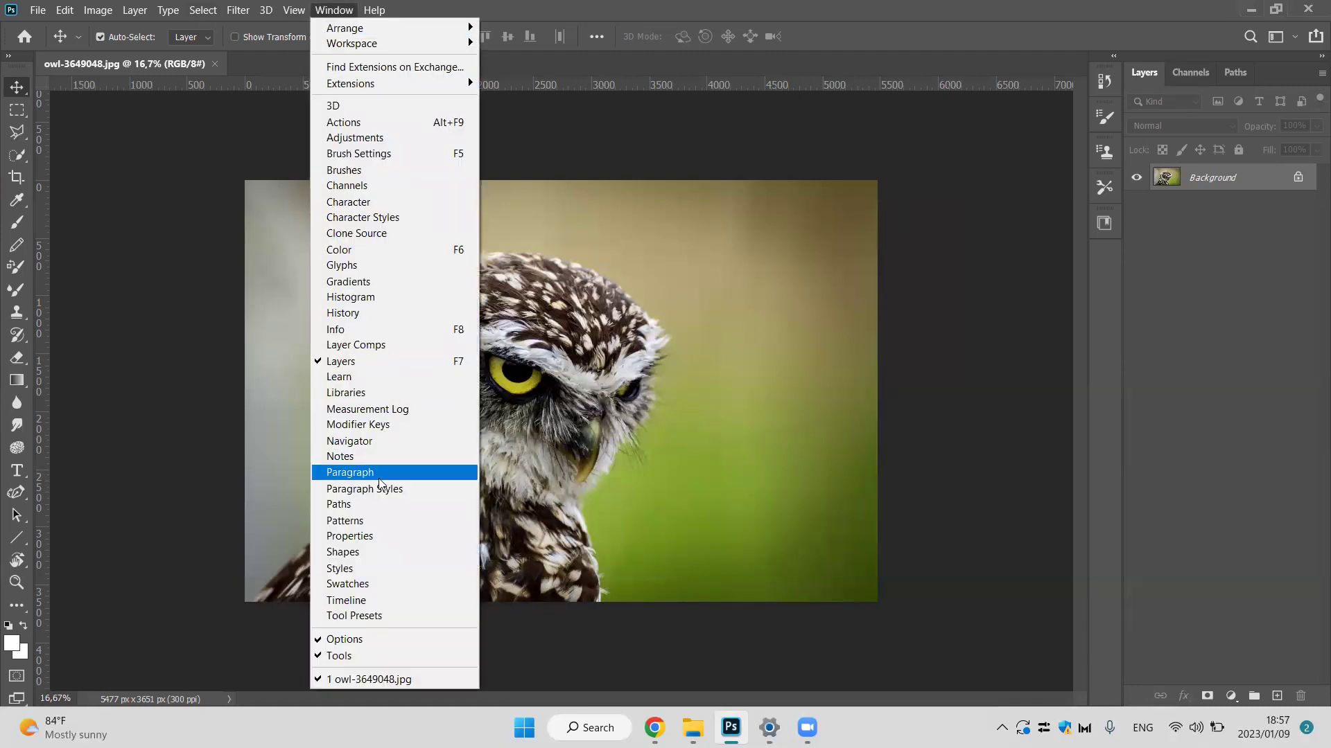
left_click(368, 442)
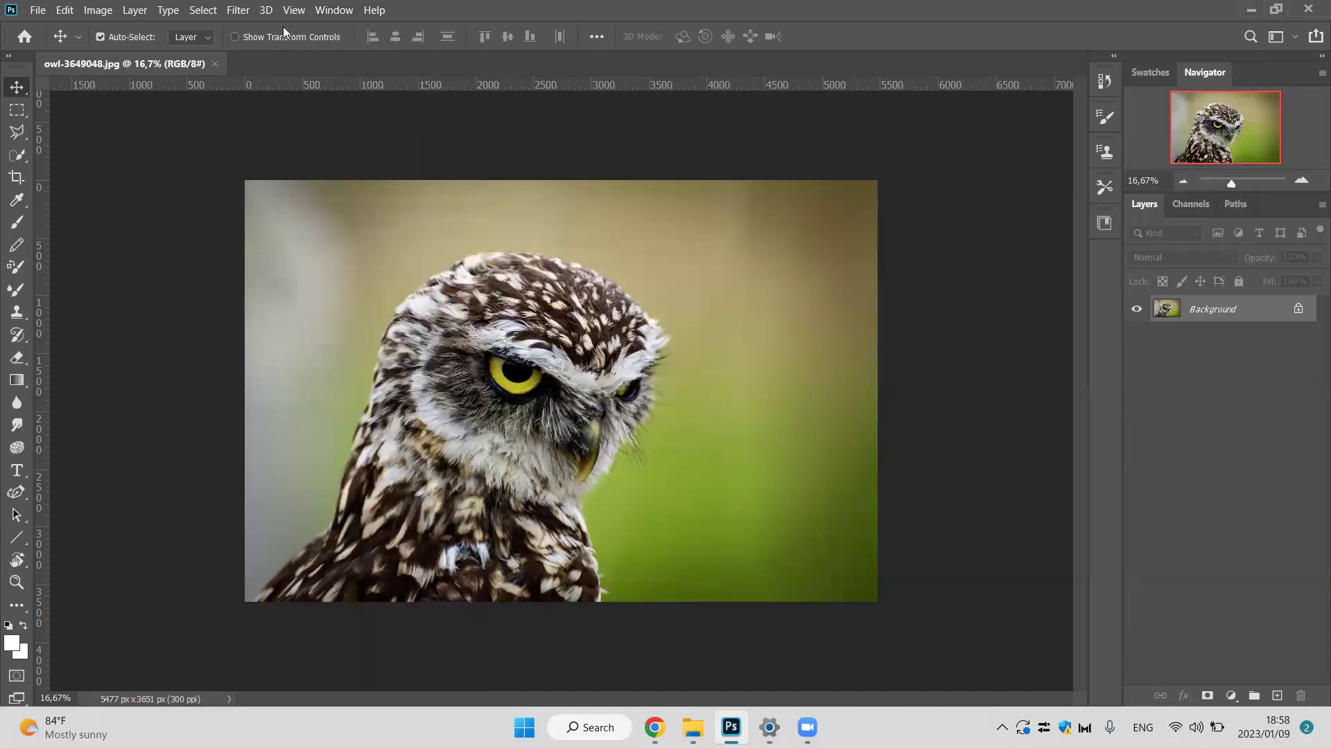
left_click(324, 11)
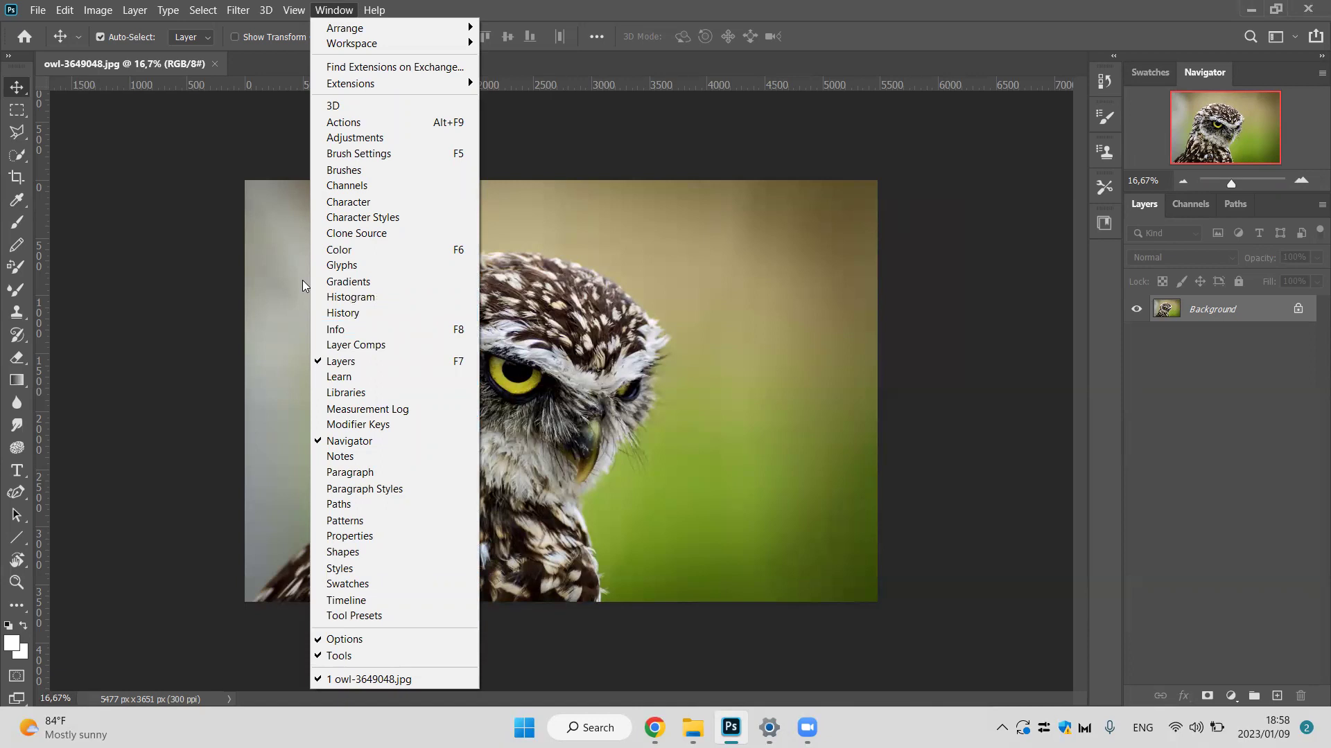
left_click(381, 537)
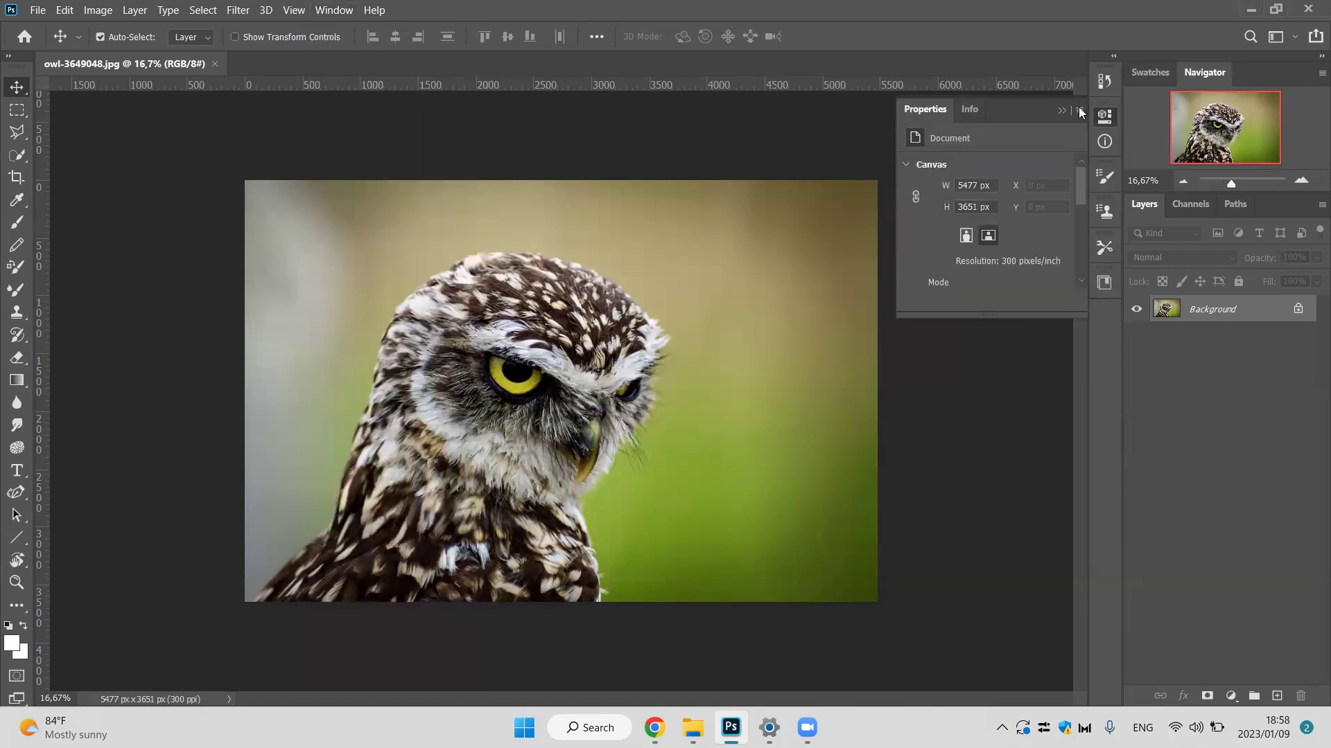
left_click(1104, 115)
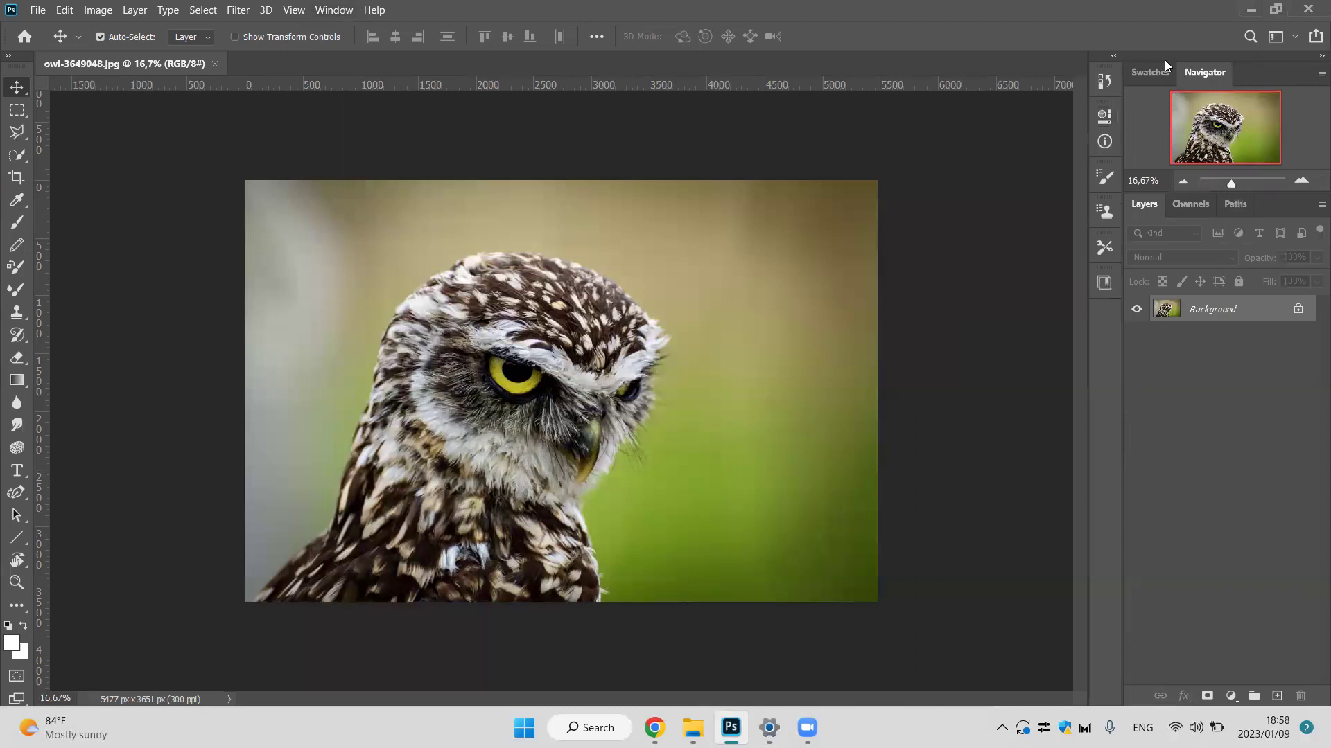
Save the current panel layout as a new workspace named with the artist's first name in possessive form followed by "Artwork".
left_click(1293, 38)
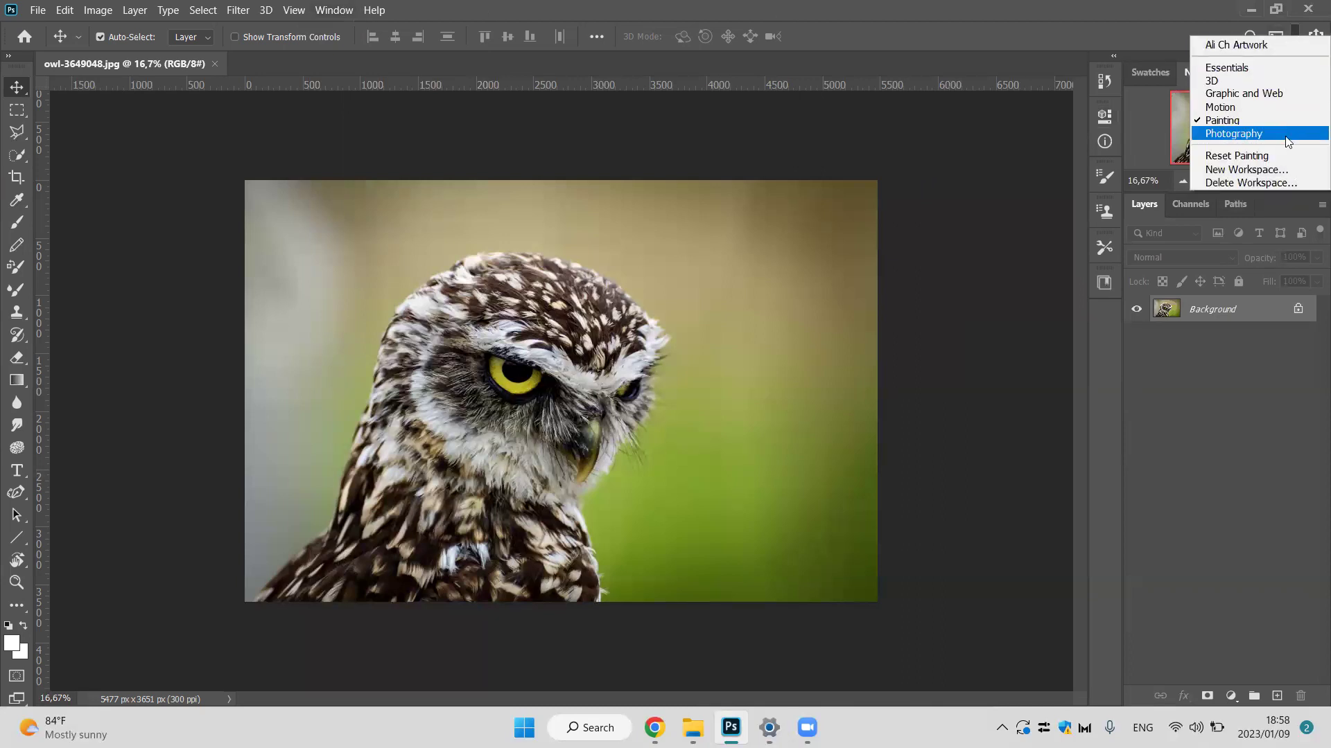
left_click(1246, 169)
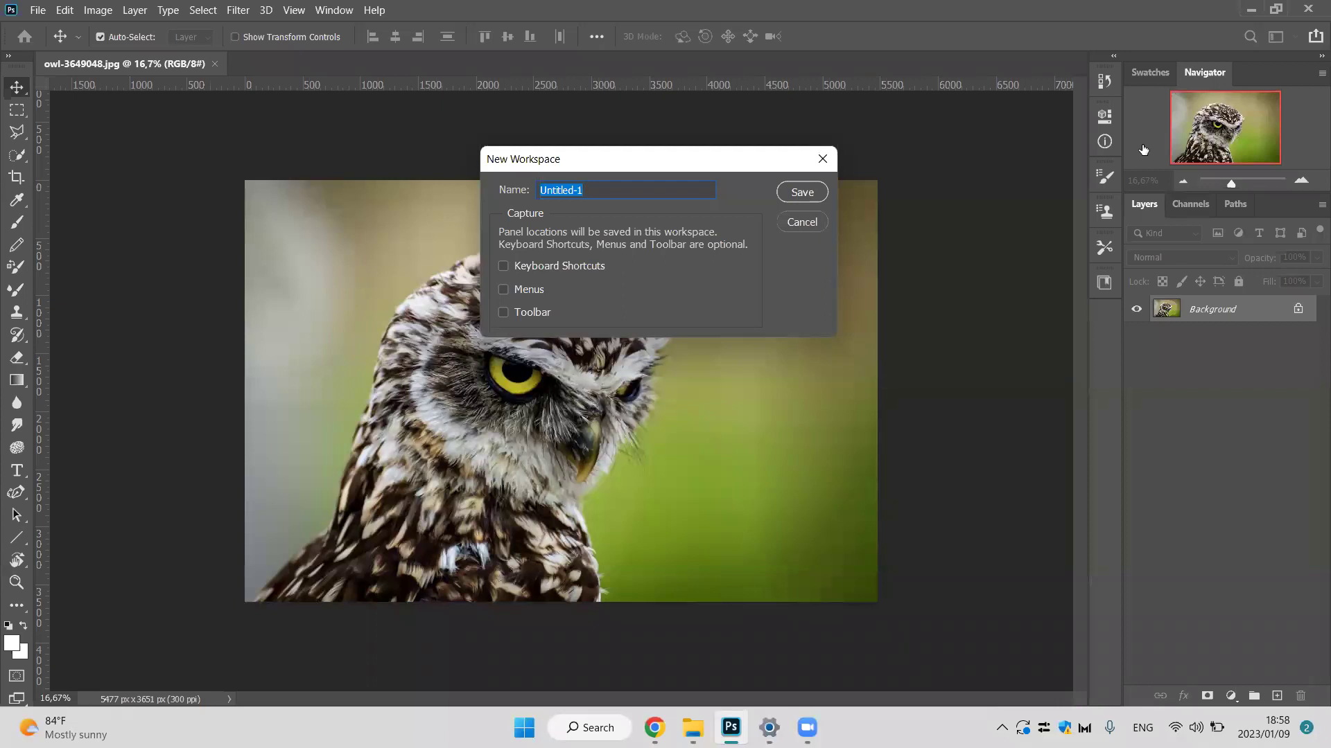
type("Ali's Artwork")
left_click(786, 201)
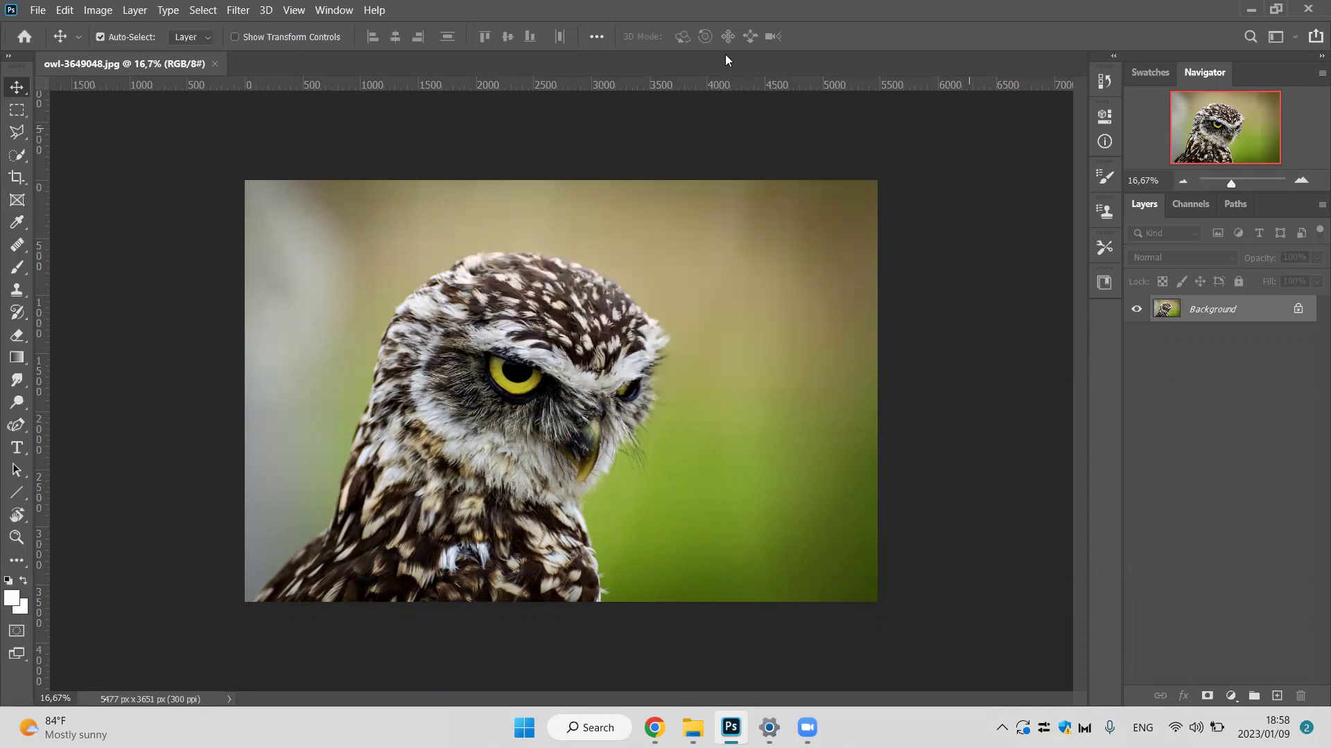
Close the Navigator and Layers panel groups, and restore the saved layout by resetting the active custom workspace.
left_click(1319, 74)
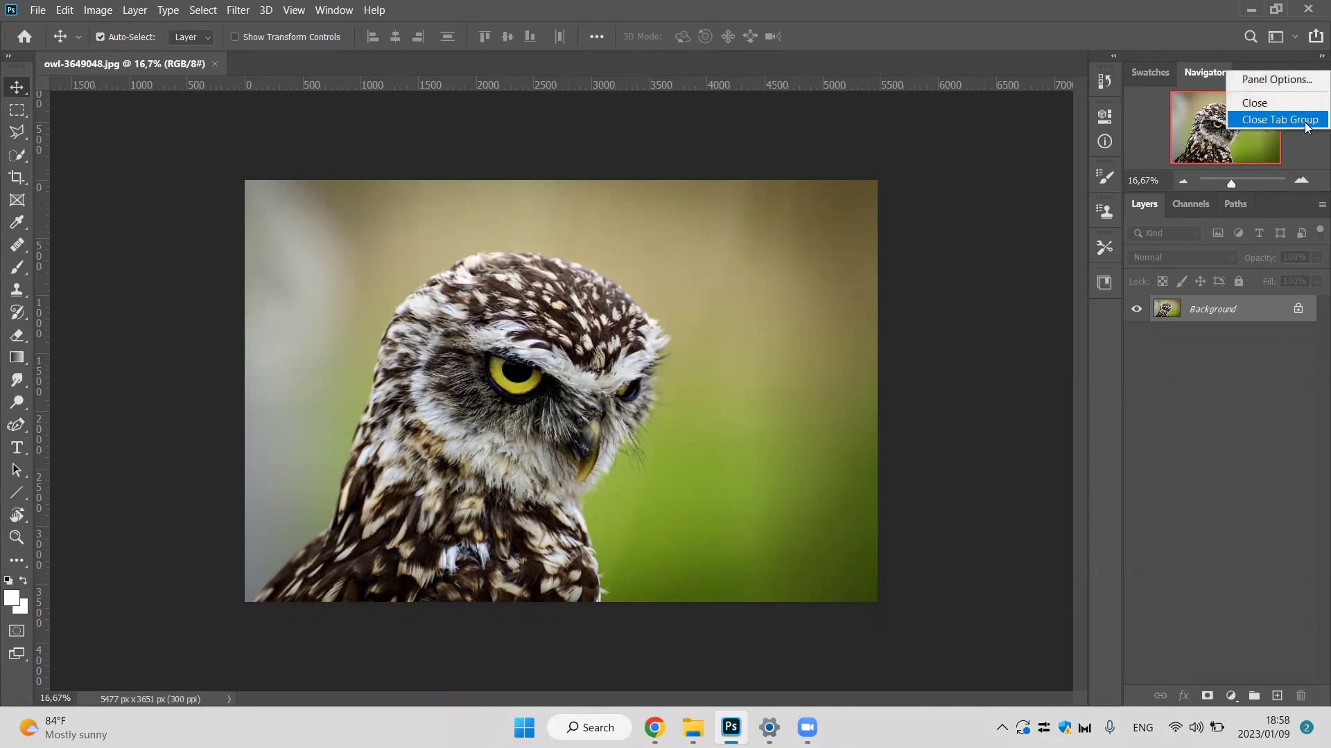
left_click(1306, 123)
left_click(1320, 74)
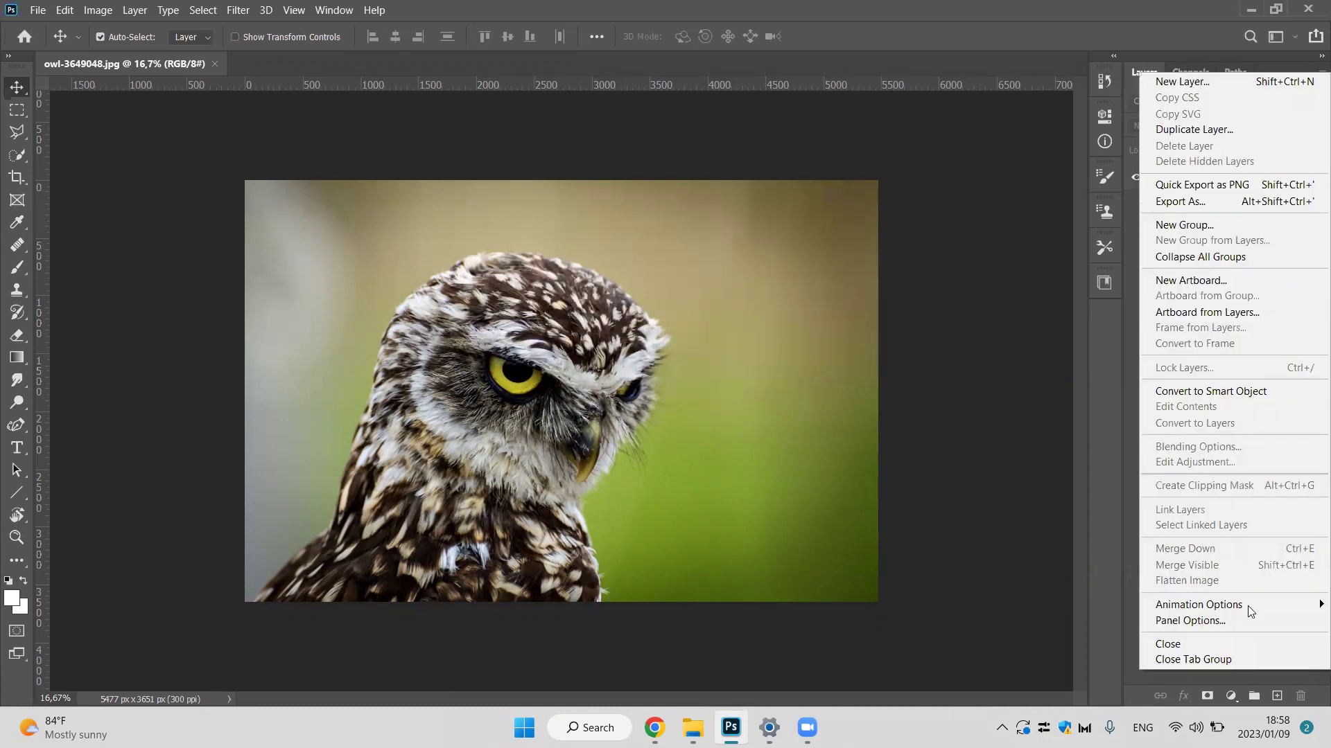
left_click(1254, 661)
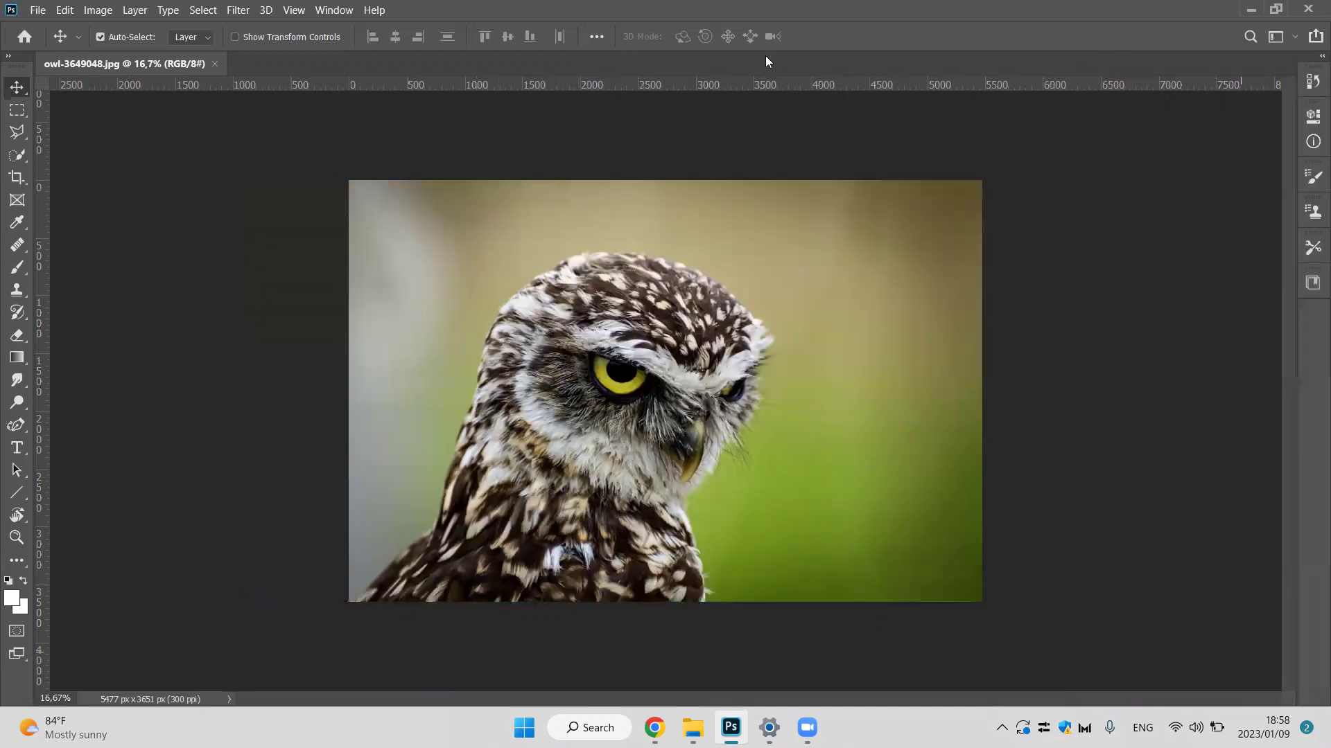
left_click(1295, 38)
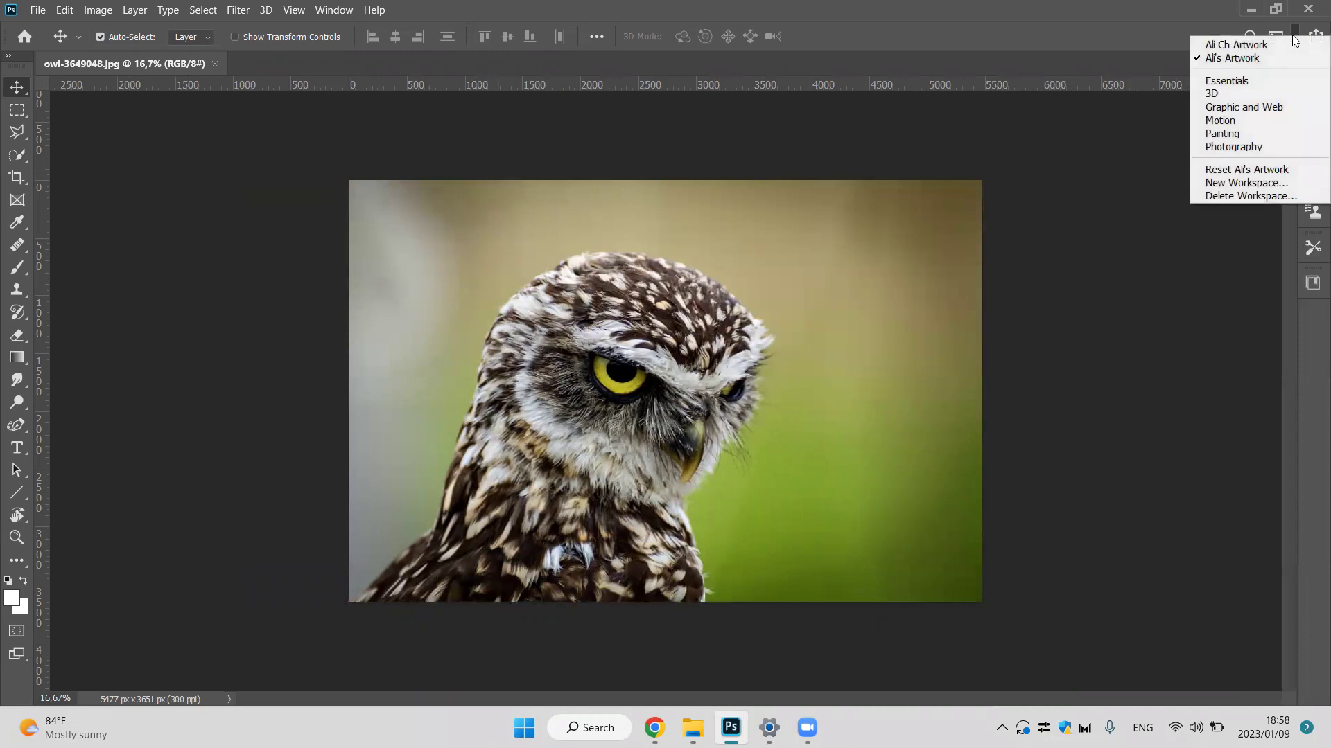
left_click(1278, 172)
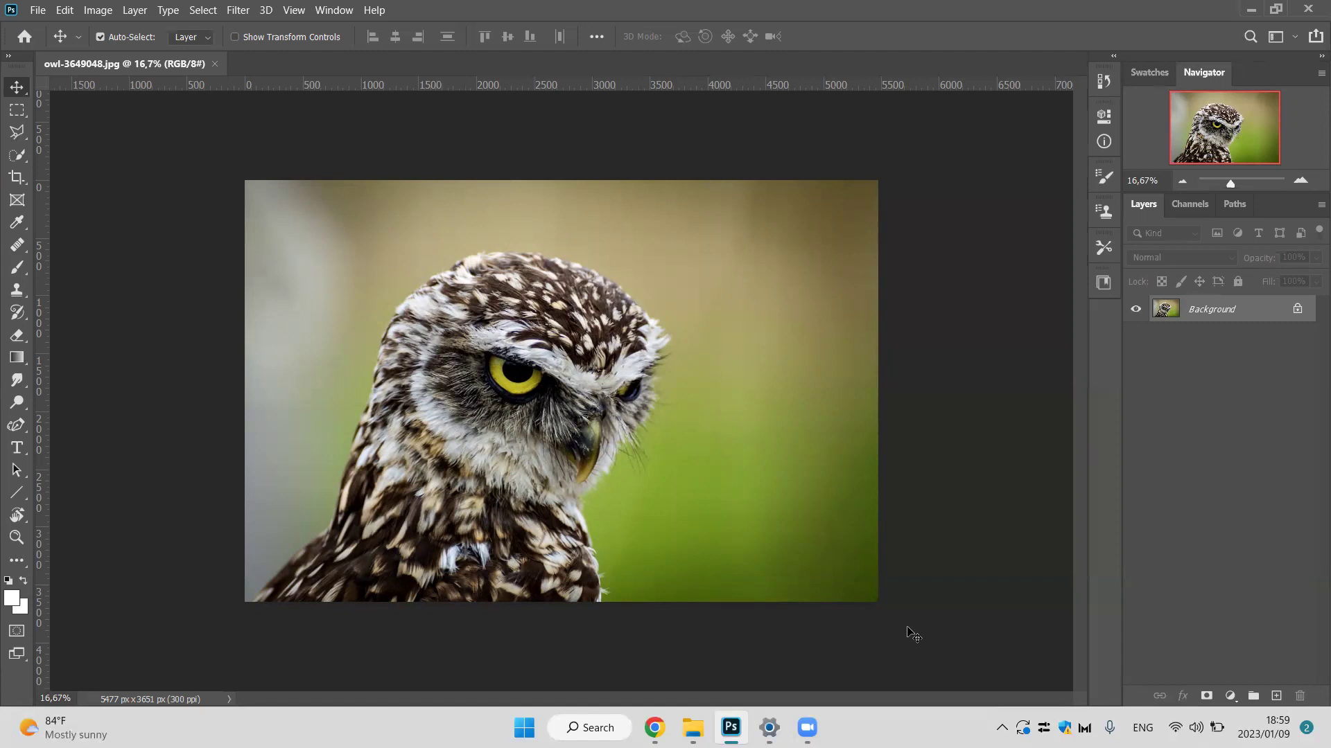
left_click(1291, 37)
left_click(1276, 197)
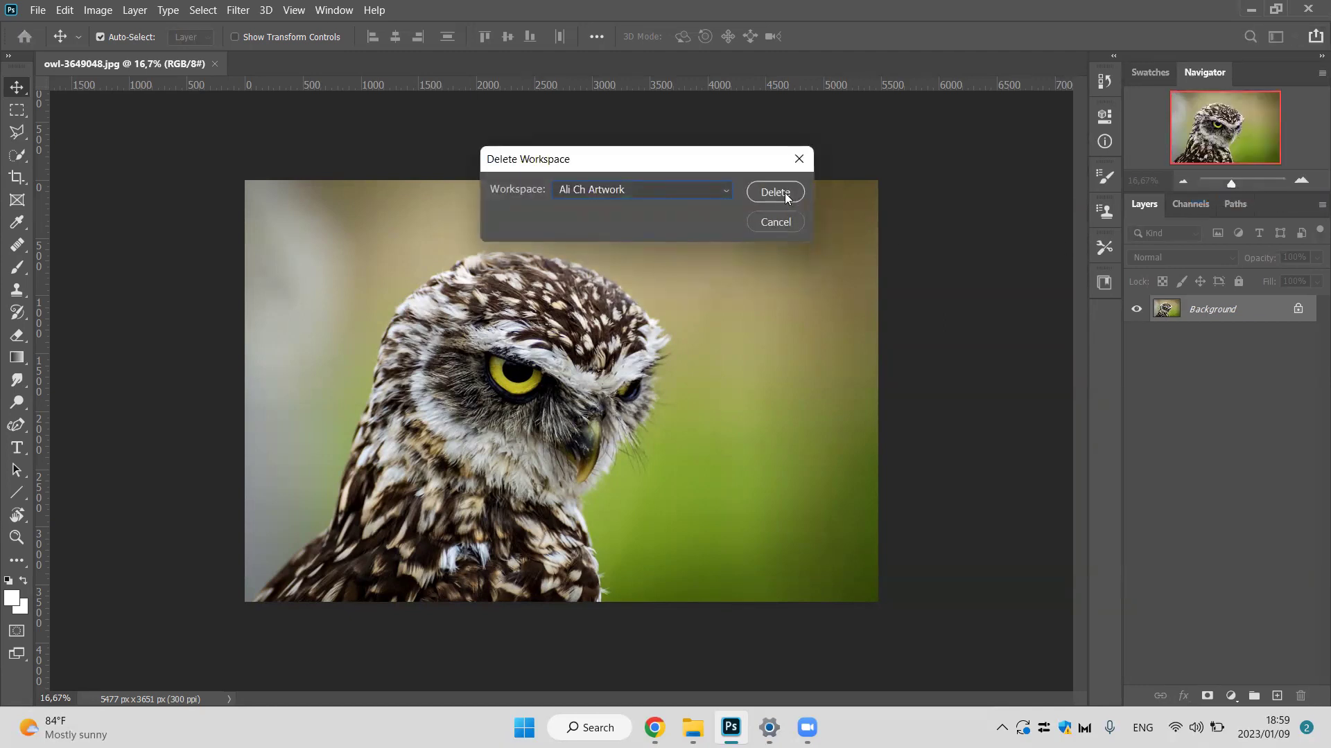
left_click(727, 194)
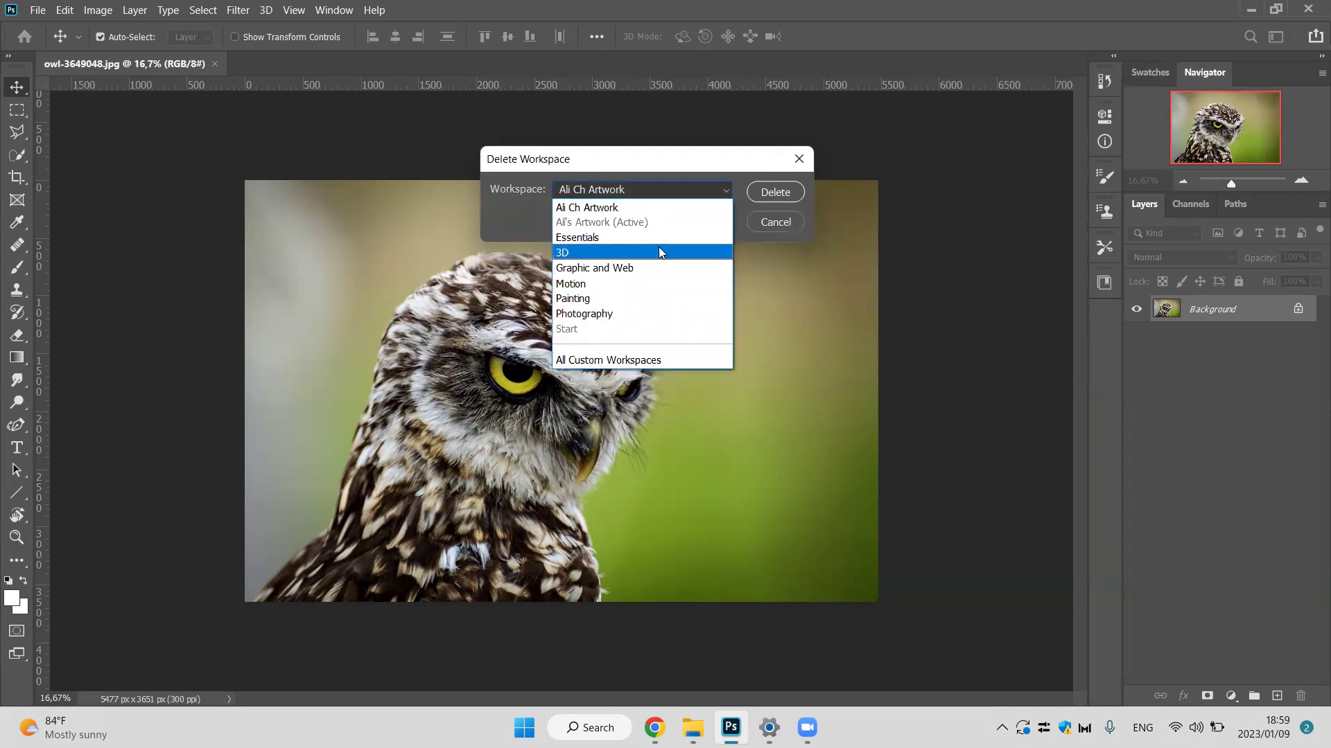
left_click(777, 223)
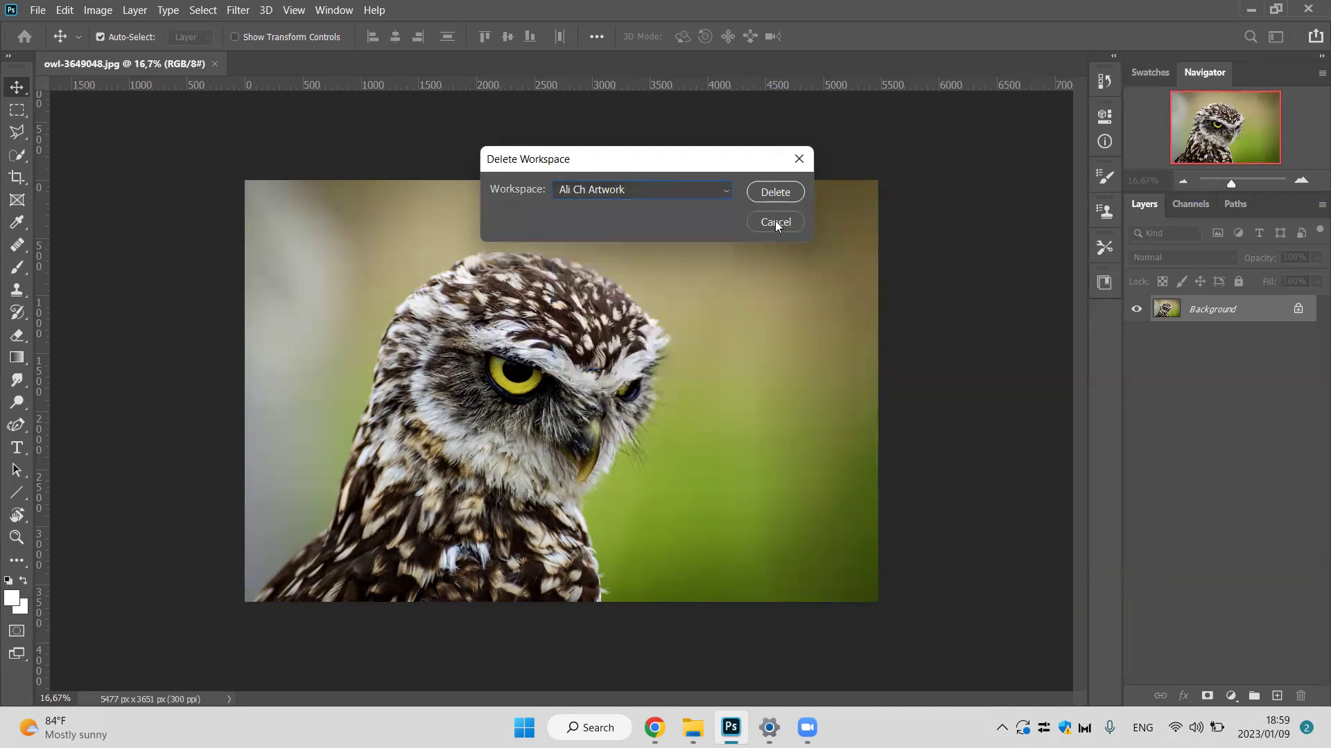
left_click(777, 223)
Switch to the 3D workspace and delete the newly saved custom "Artwork" workspace.
left_click(1275, 37)
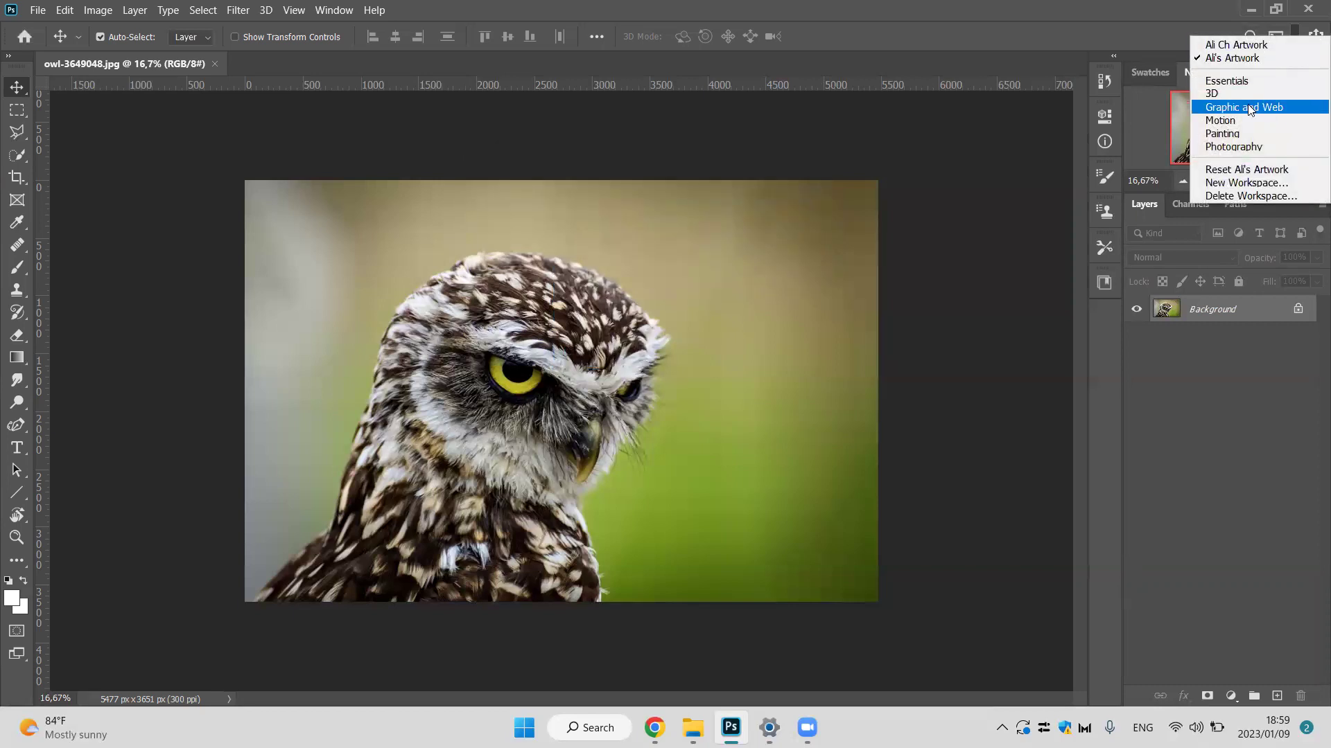
left_click(1244, 95)
left_click(1296, 36)
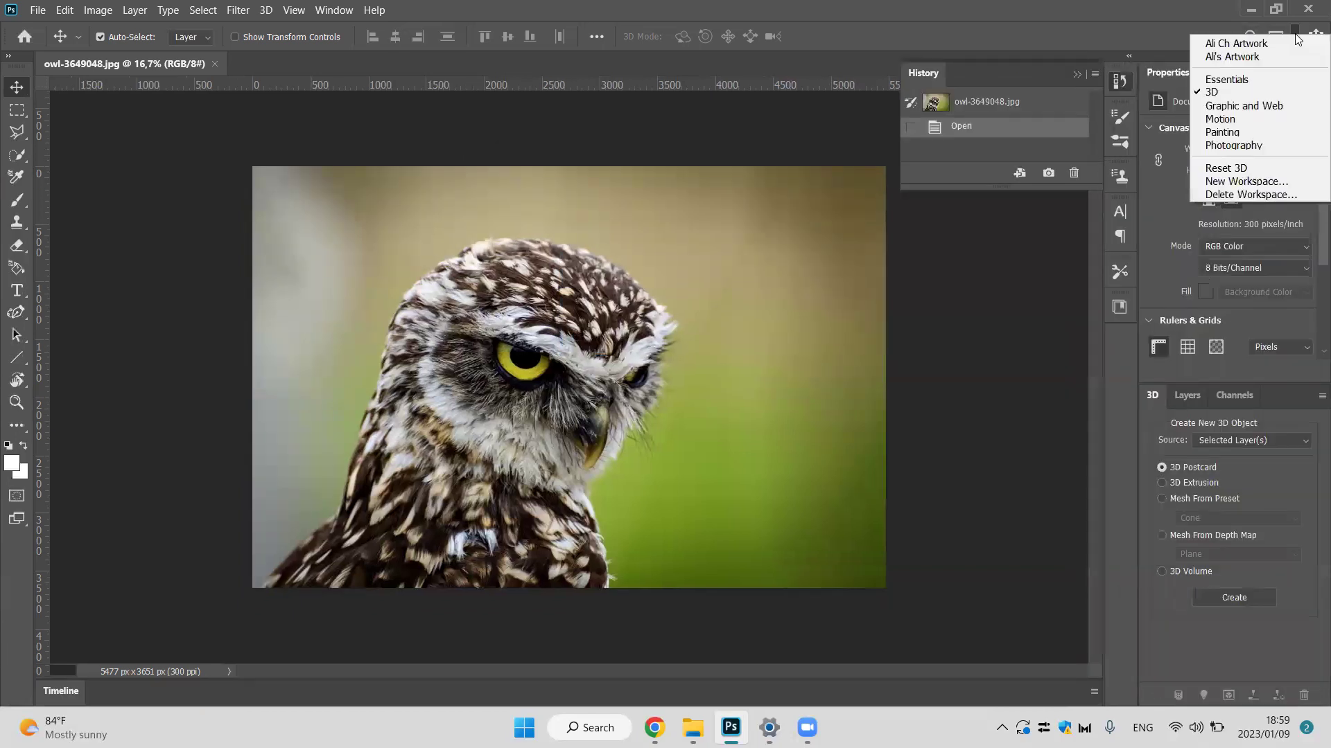
left_click(1251, 194)
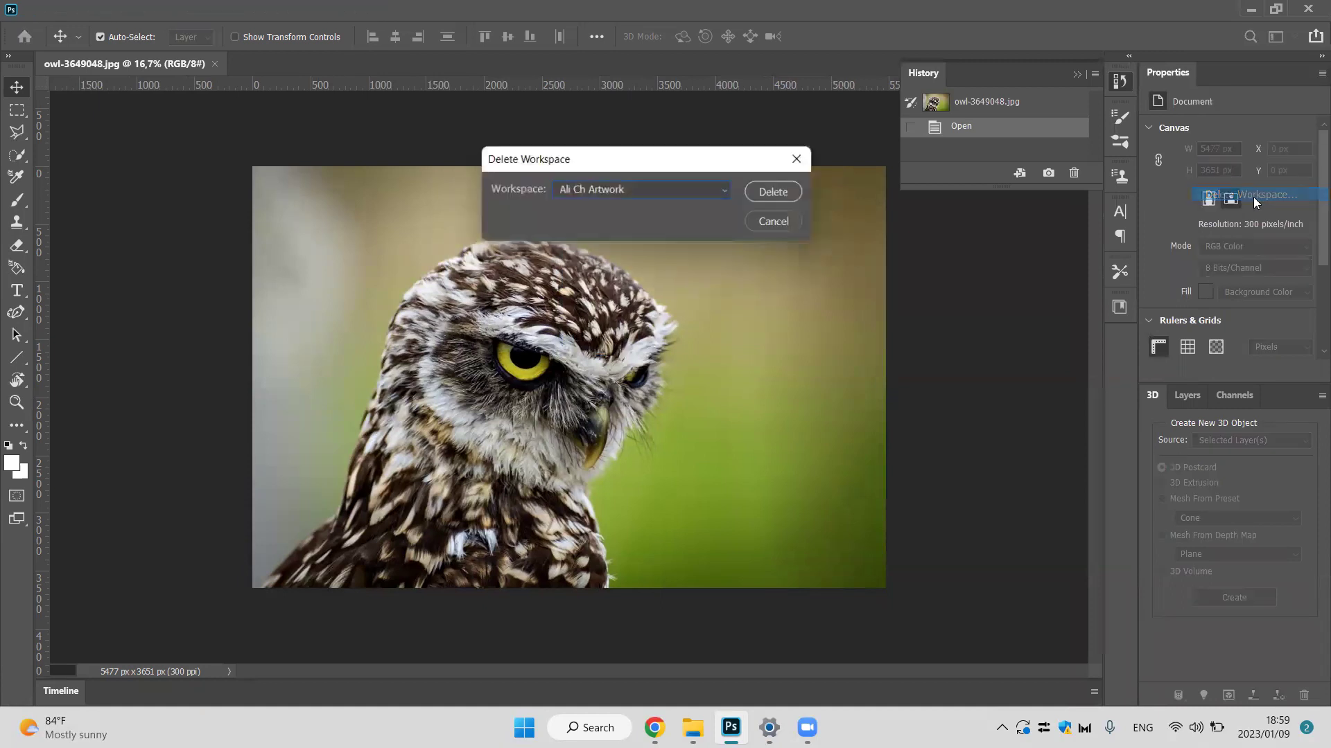
left_click(689, 192)
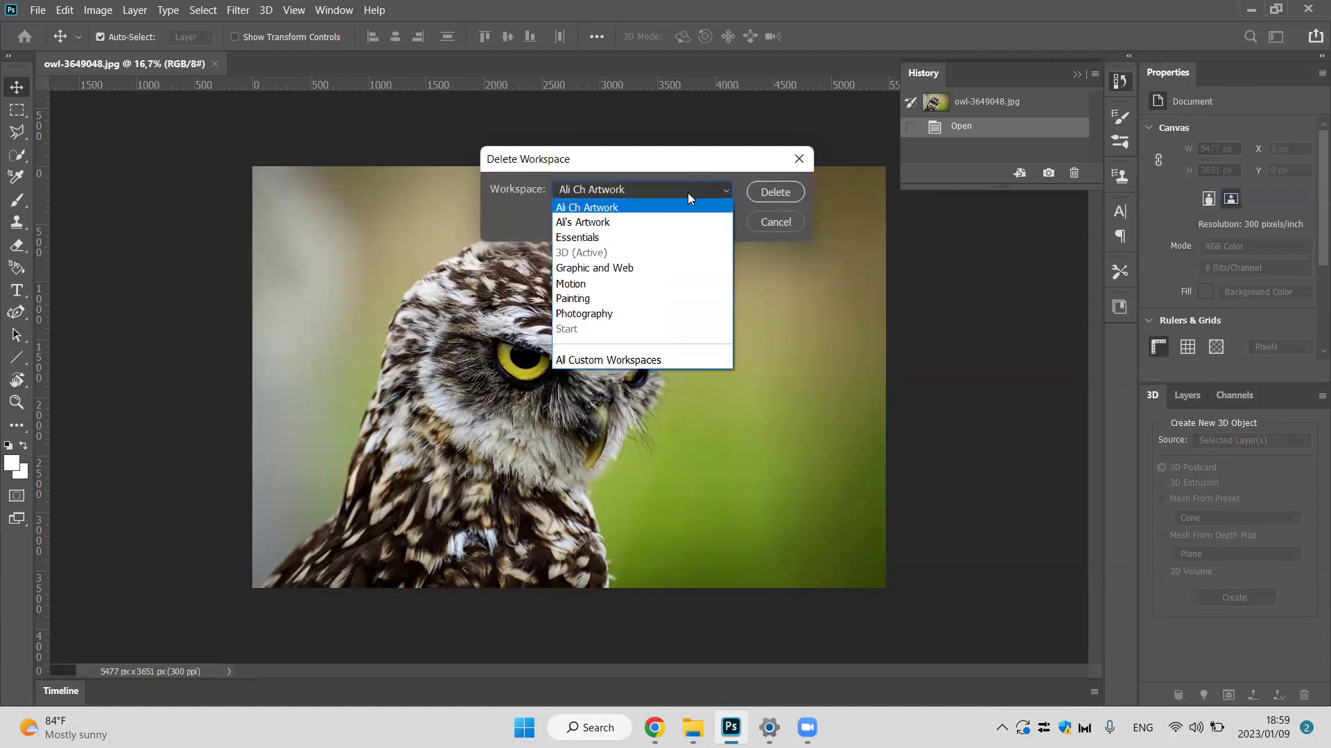
left_click(660, 222)
left_click(765, 193)
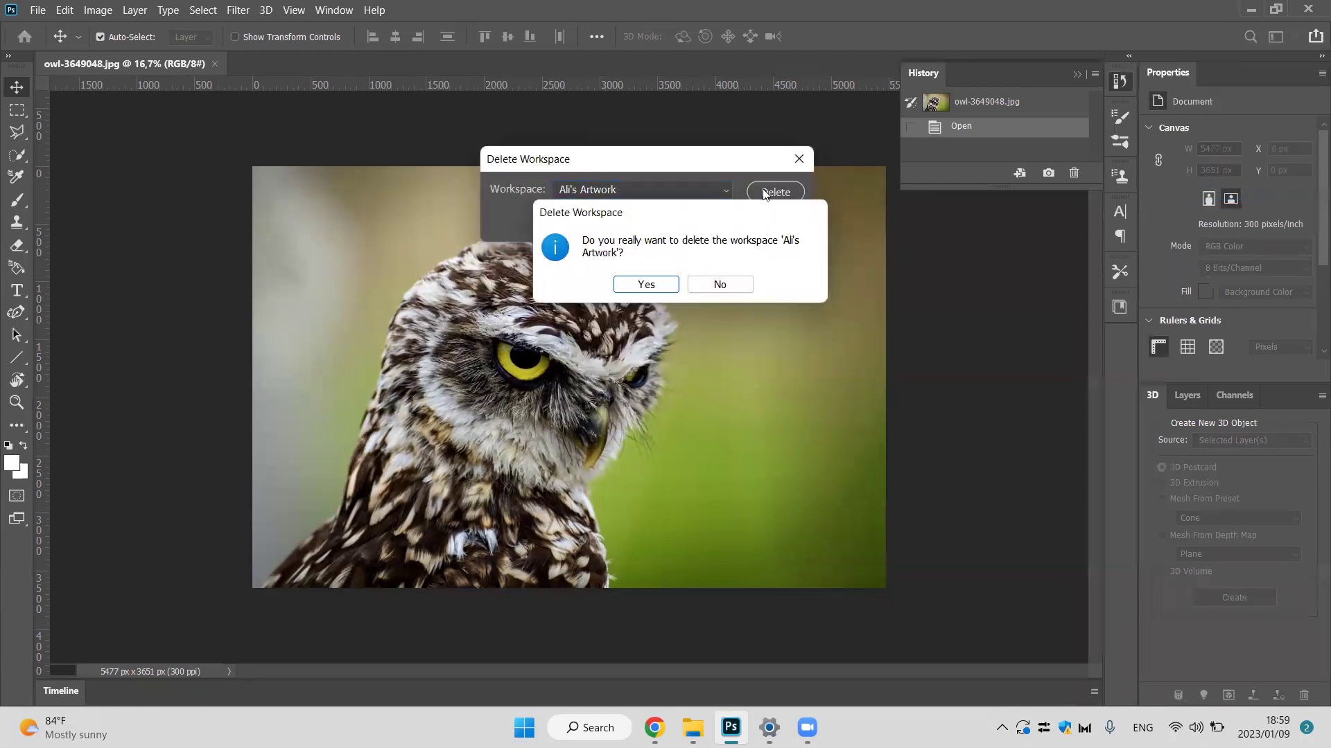
left_click(662, 281)
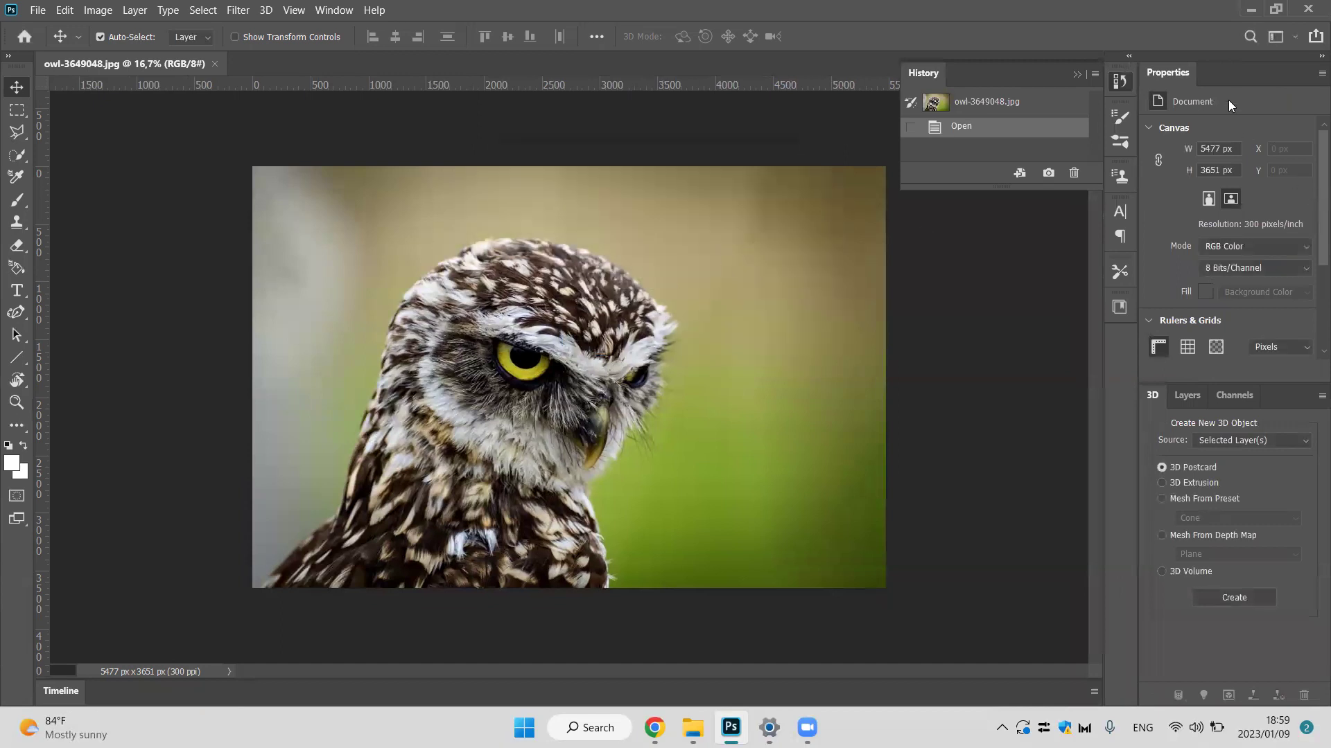
Collapse the History panel and open the list of available workspaces.
left_click(1078, 75)
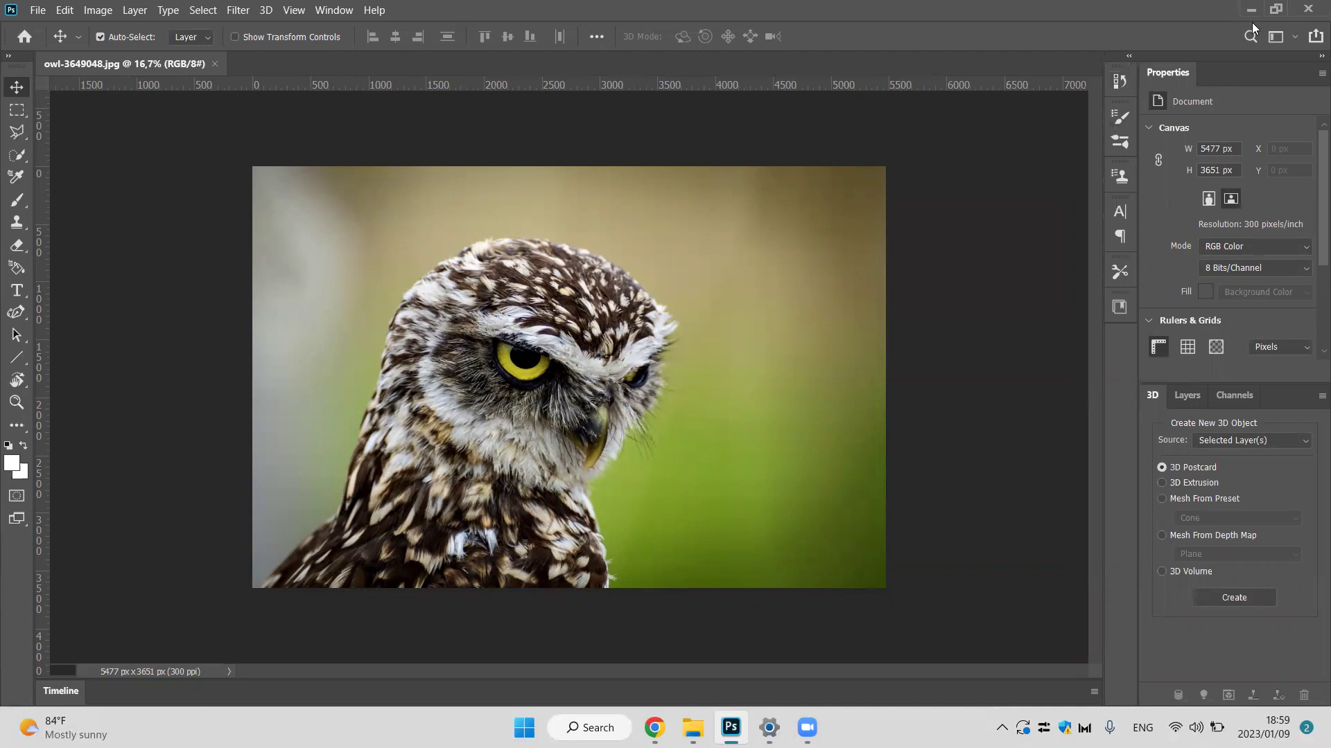
left_click(1290, 39)
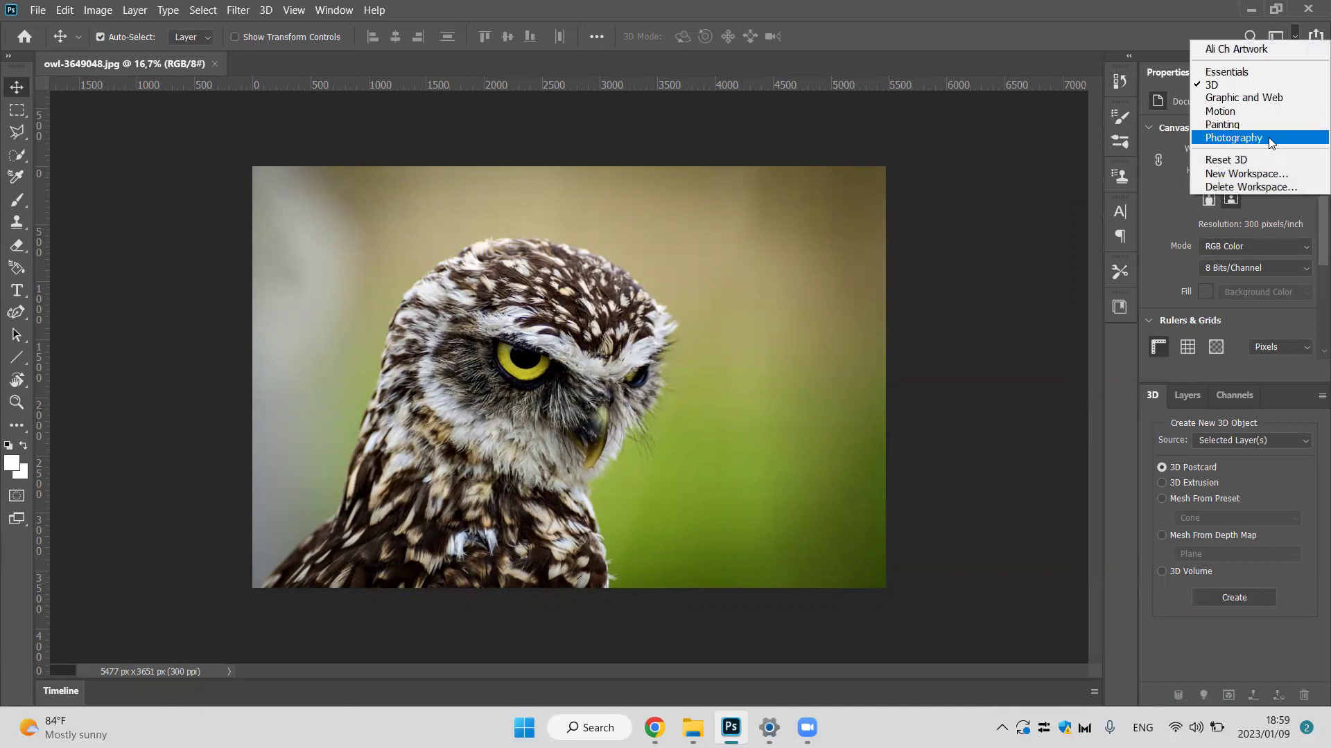
Close the Properties panel and the tab group containing 3D, Layers and Channels.
left_click(1009, 152)
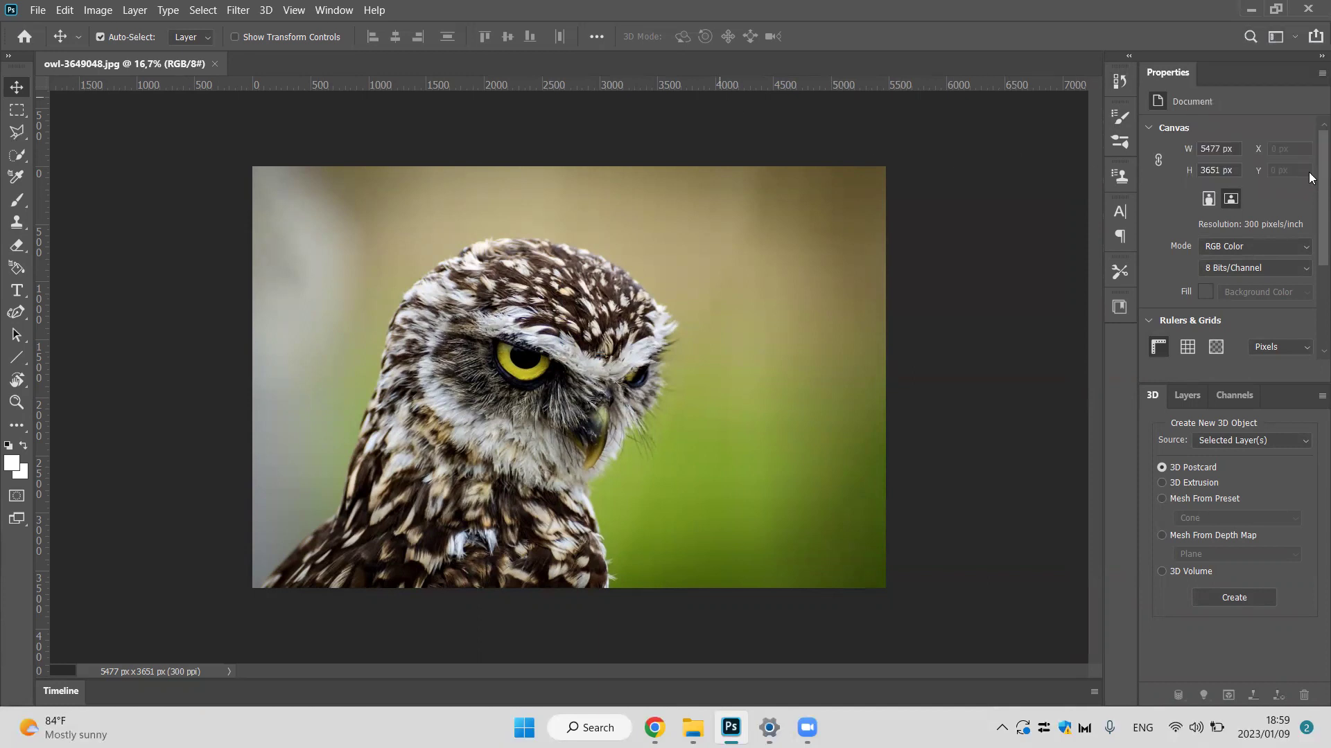
left_click(1316, 73)
left_click(1296, 99)
left_click(1321, 73)
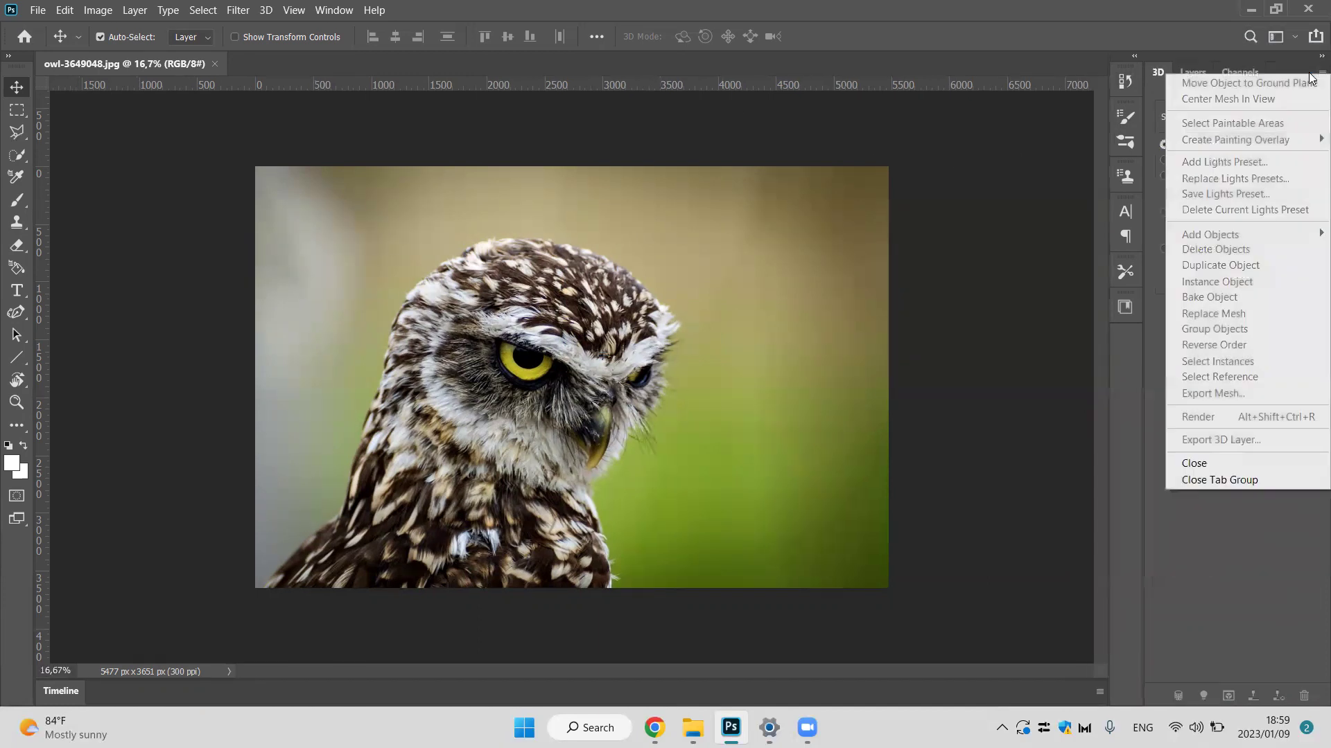
left_click(1278, 484)
Detach the collapsed History panel from its dock column.
right_click(1312, 83)
left_click_drag(1311, 84, 1288, 71)
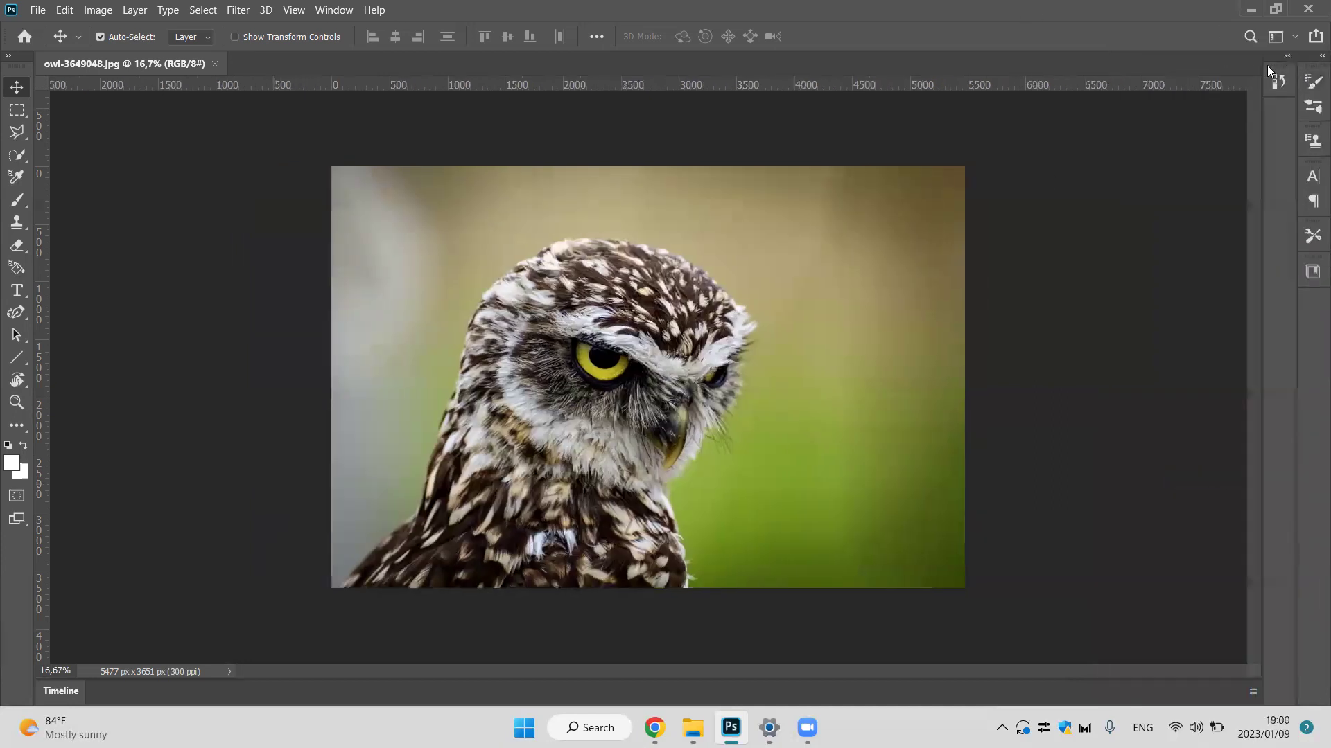
right_click(1311, 70)
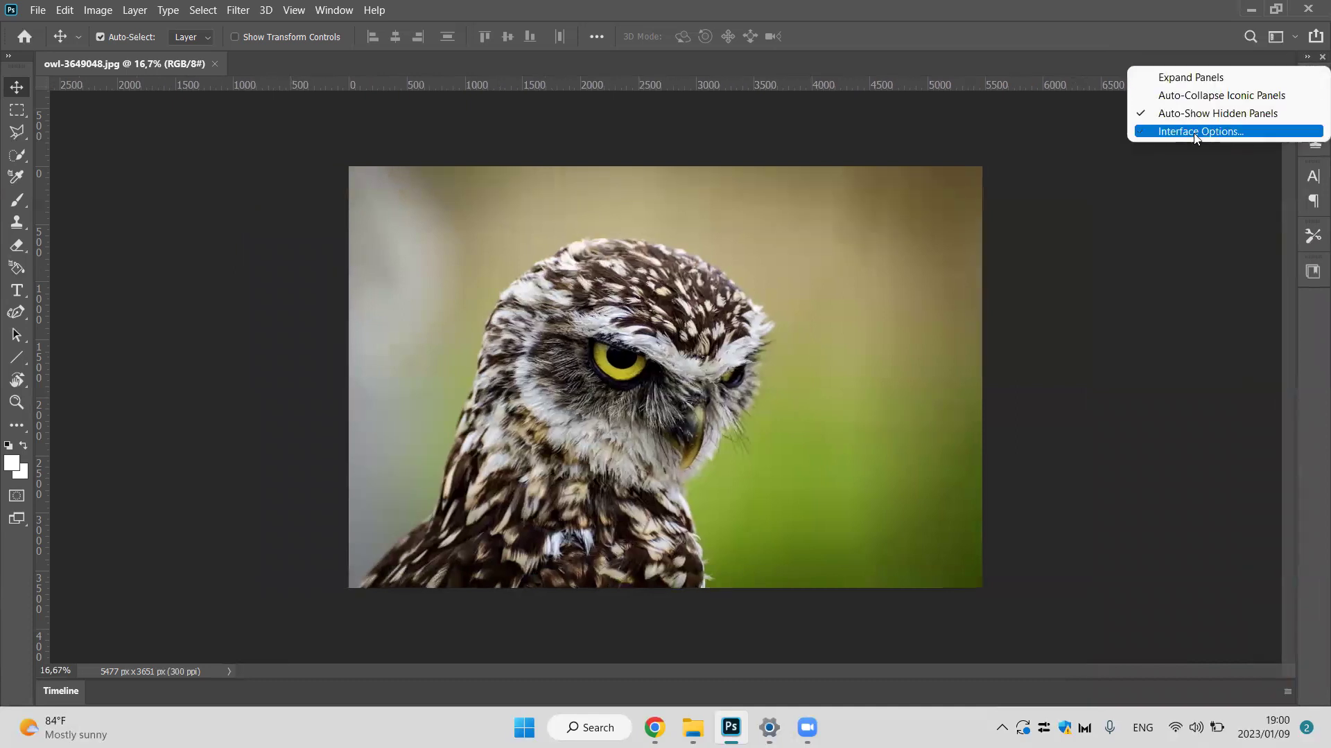
left_click(1198, 116)
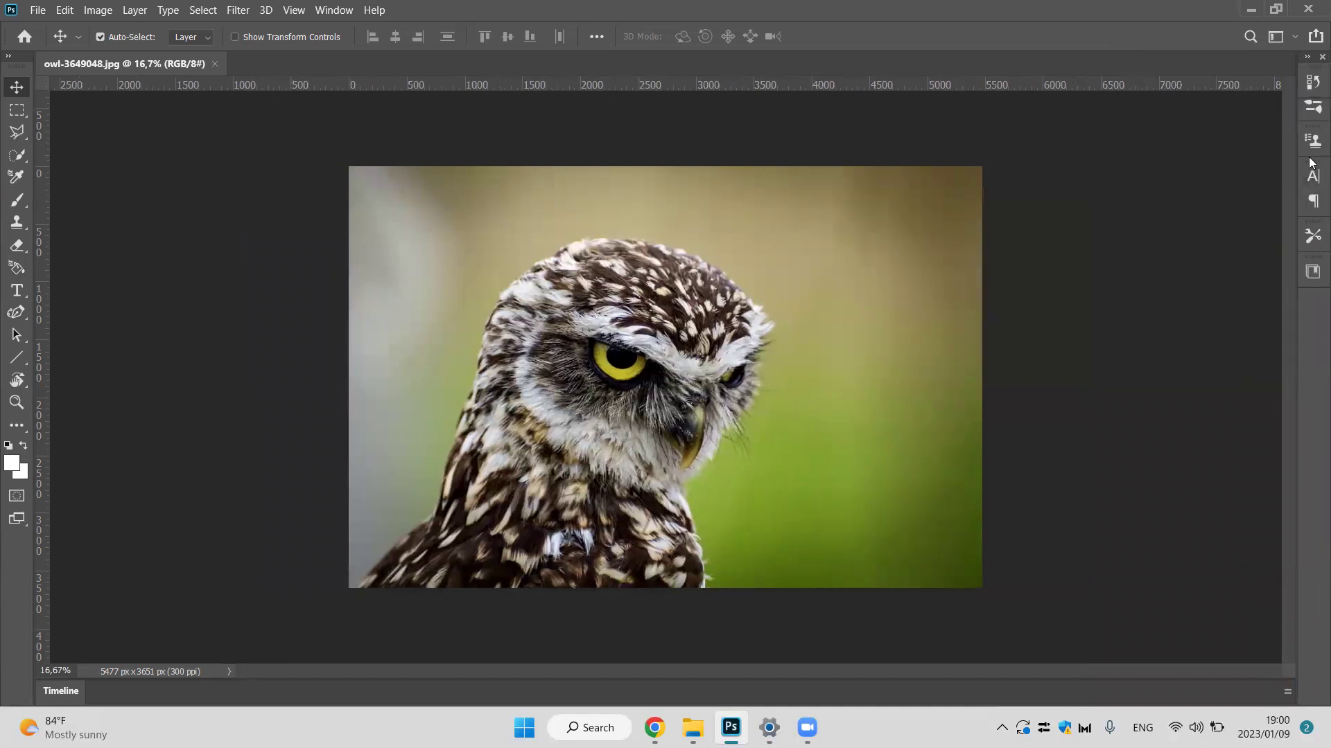
Detach and close the Clone Source, Character and Paragraph panels and the other collapsed panels below Brushes.
left_click_drag(1312, 166, 1189, 163)
left_click(1156, 165)
left_click(1198, 155)
left_click_drag(1314, 141, 1193, 156)
left_click(1217, 134)
mouse_move(1313, 141)
left_mouse_down()
mouse_move(1214, 133)
mouse_move(1229, 131)
left_mouse_up()
left_click(1226, 122)
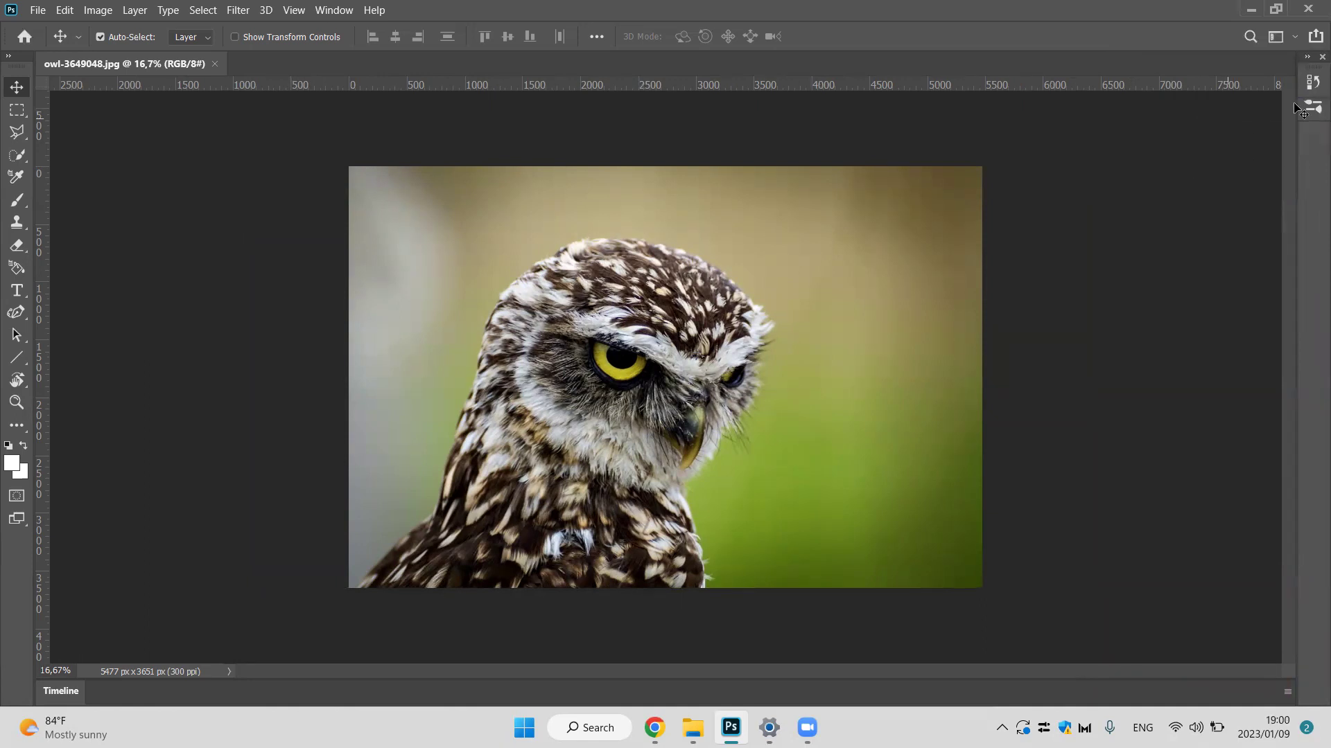
Remove the remaining Brushes, History and Brush Settings panels to clear the panel dock.
left_click_drag(1313, 107, 1185, 108)
left_click(1192, 91)
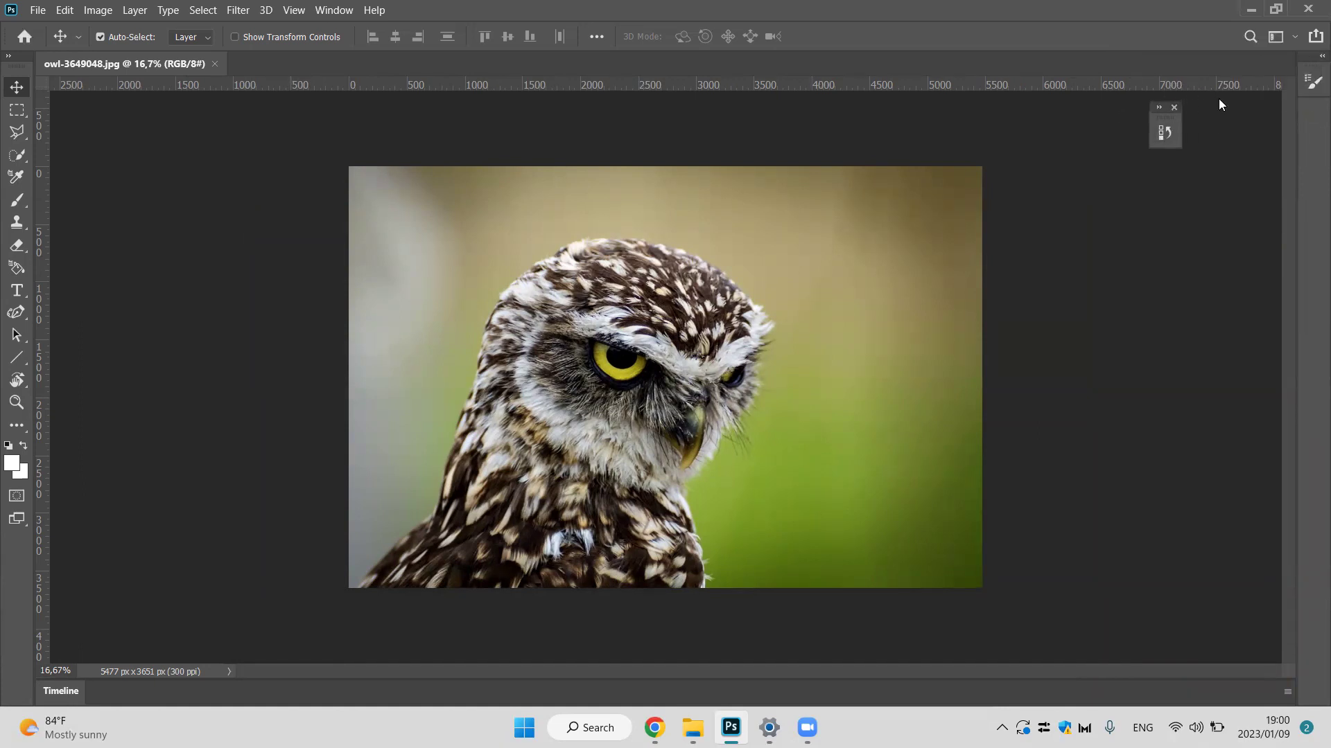
left_click(1190, 102)
left_click_drag(1313, 82, 1185, 150)
left_click(1204, 121)
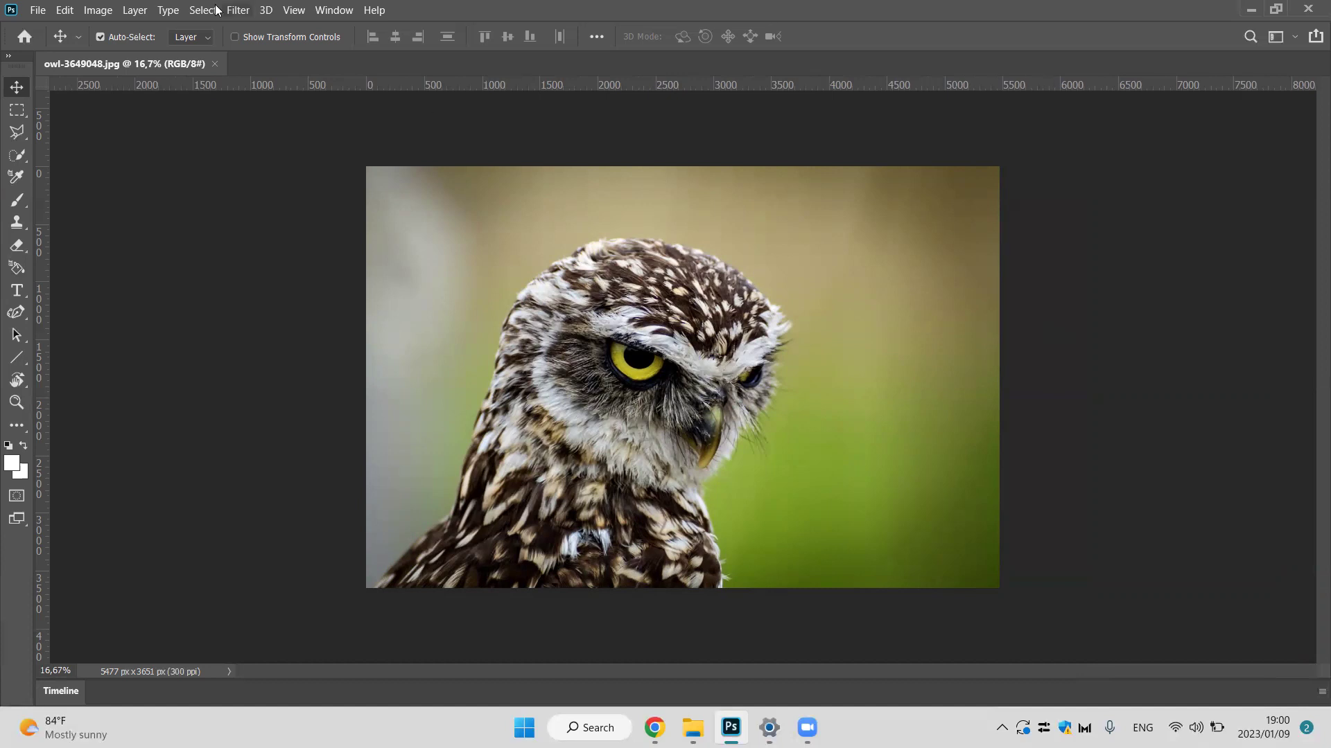
Show the Layers and Navigator panels, and dock Navigator directly above the Layers group.
left_click(333, 14)
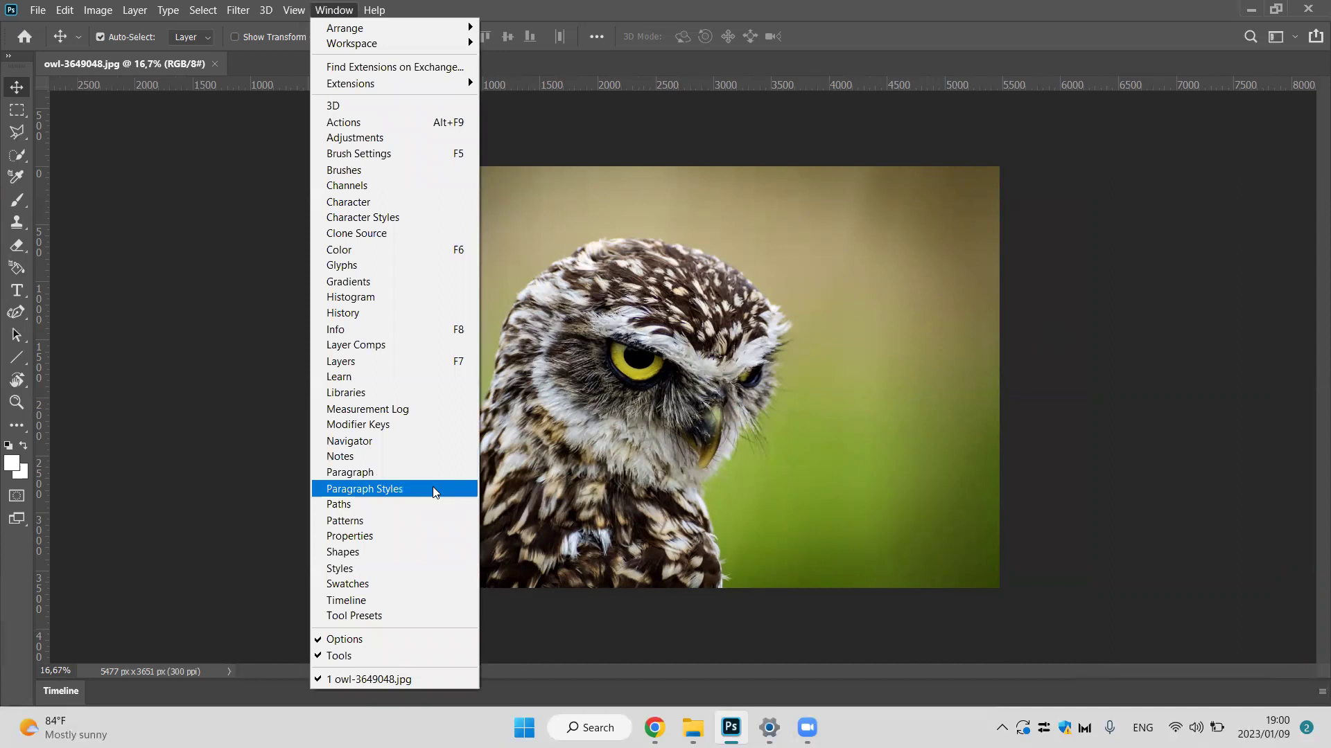
left_click(397, 361)
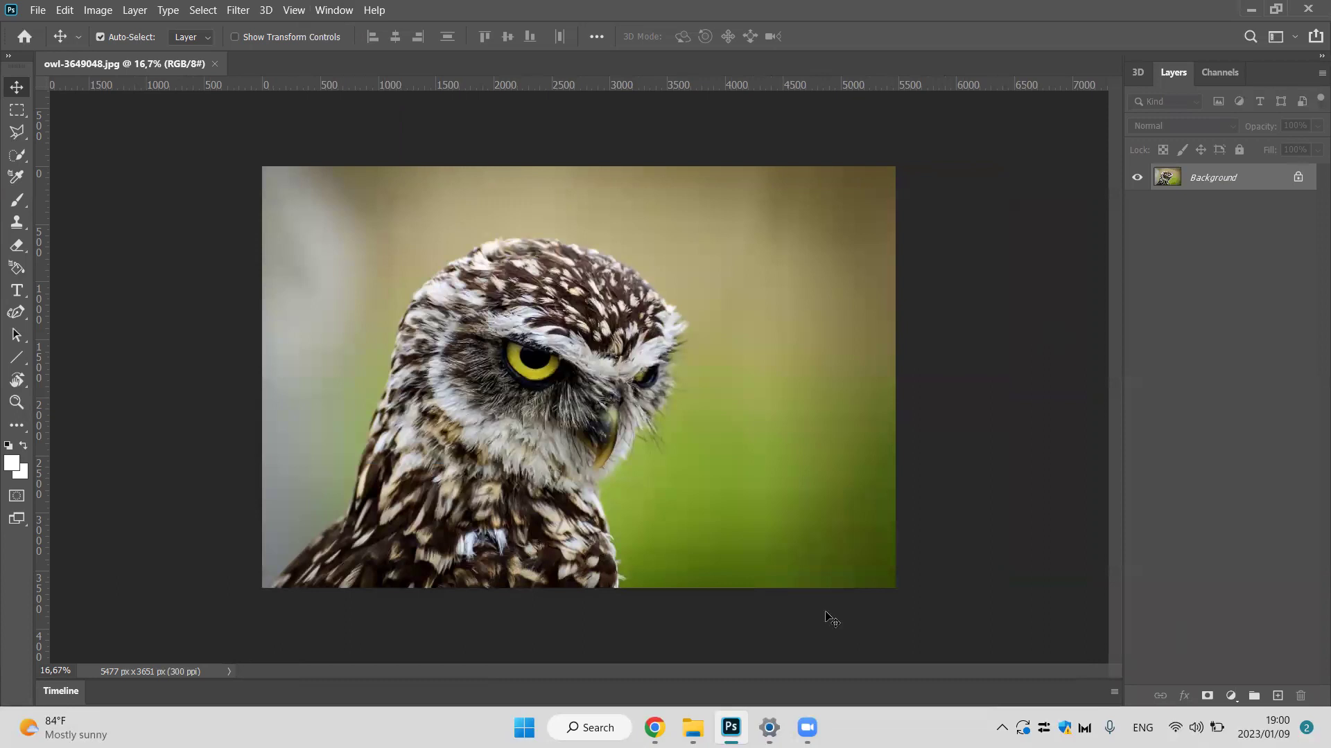
left_click(322, 12)
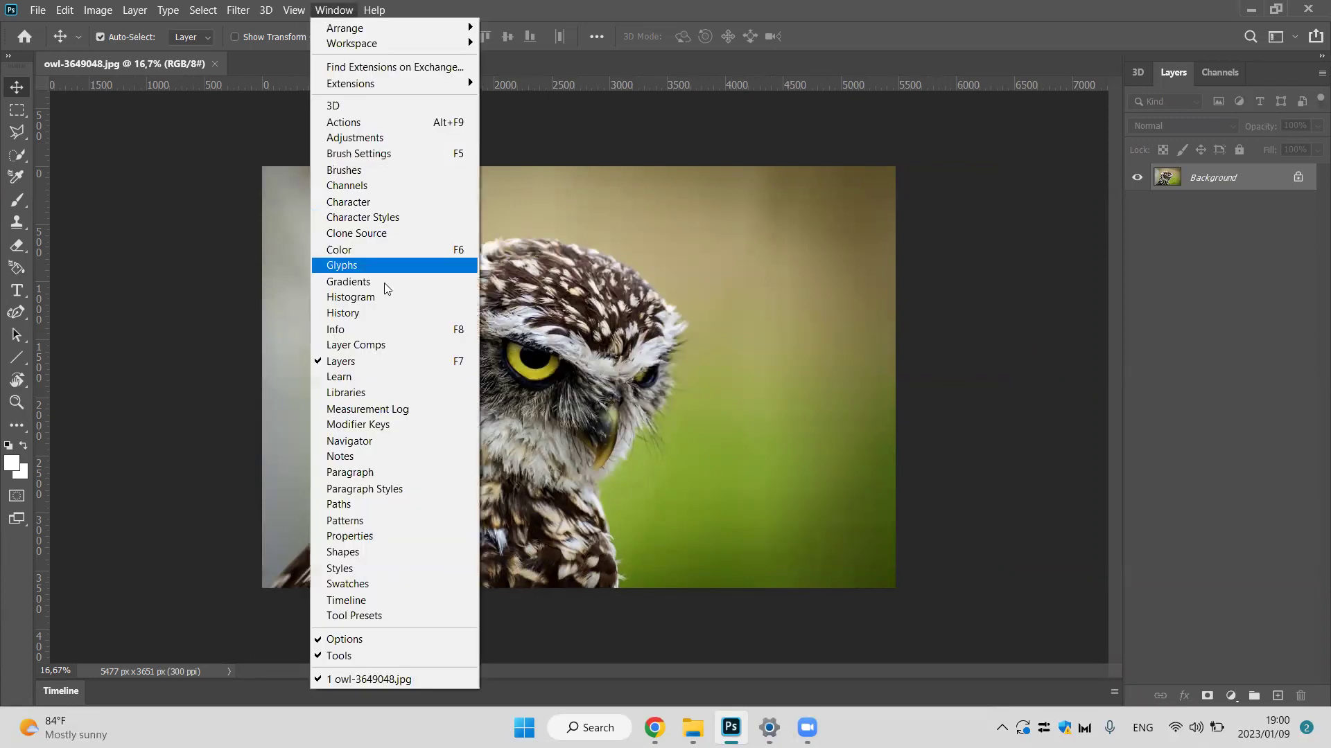
left_click(400, 443)
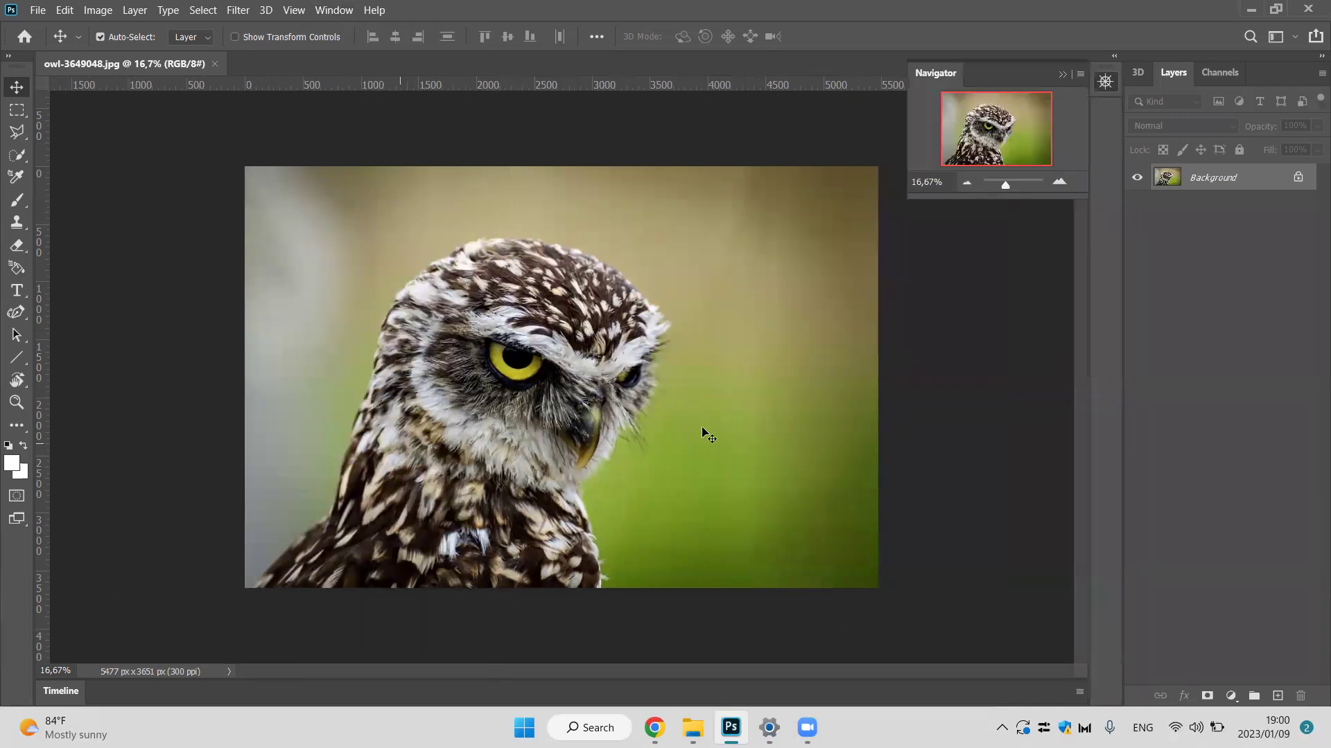
left_click_drag(972, 65, 1204, 55)
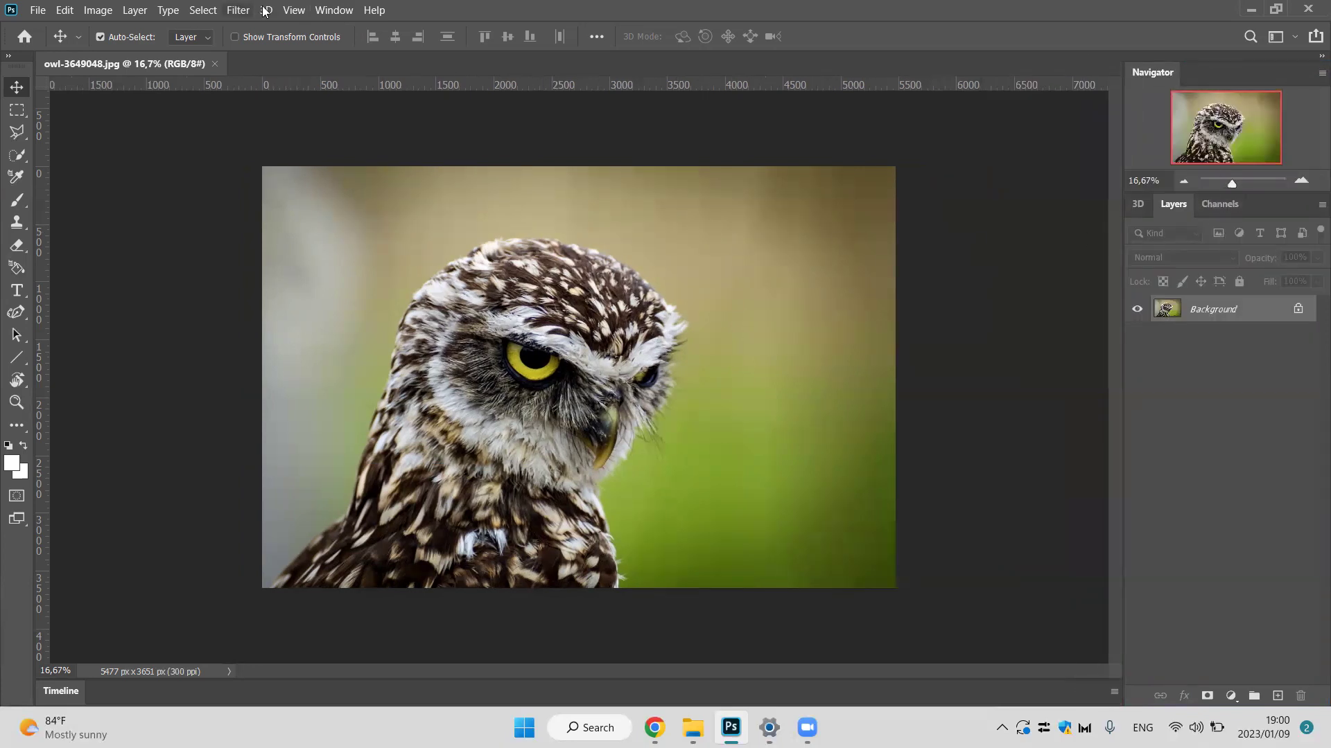
Show the Properties panel, dock it in its own column beside Navigator, and collapse that column to icons.
left_click(330, 9)
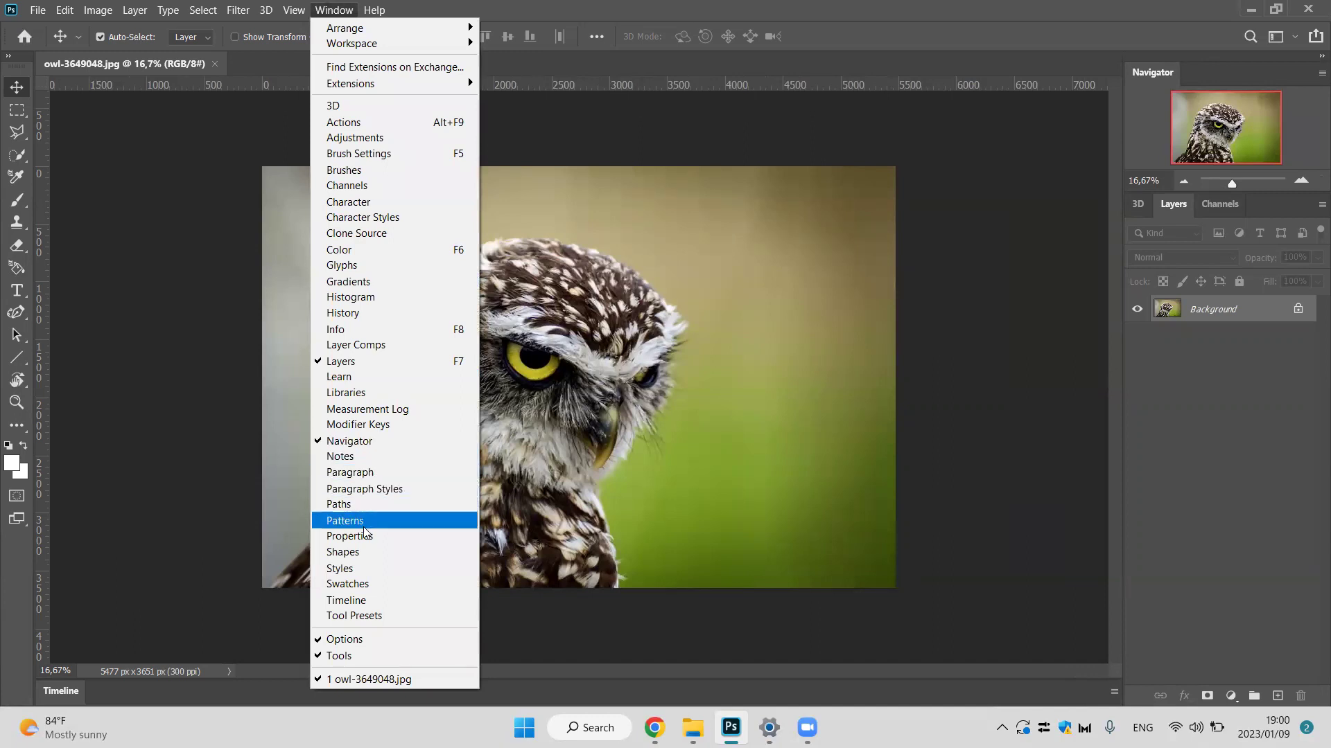
left_click(365, 537)
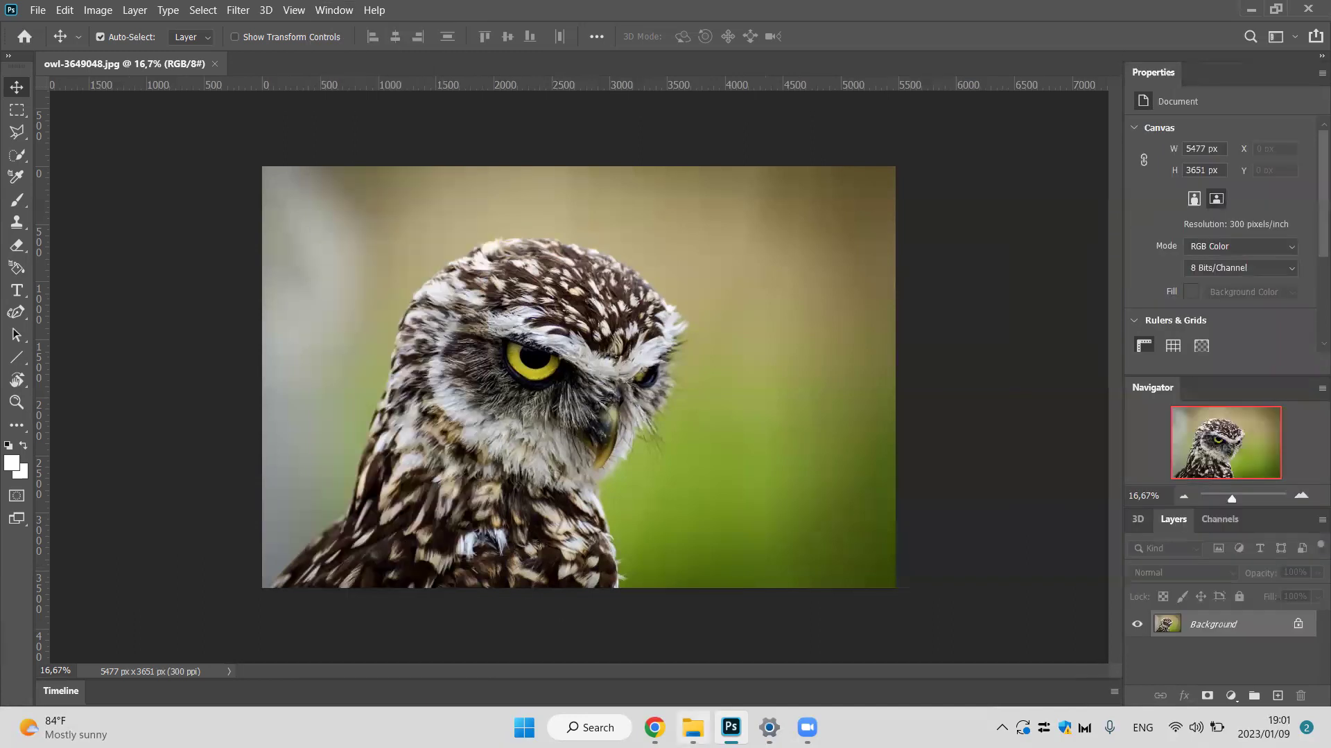
mouse_move(654, 728)
left_click_drag(1209, 74, 1116, 97)
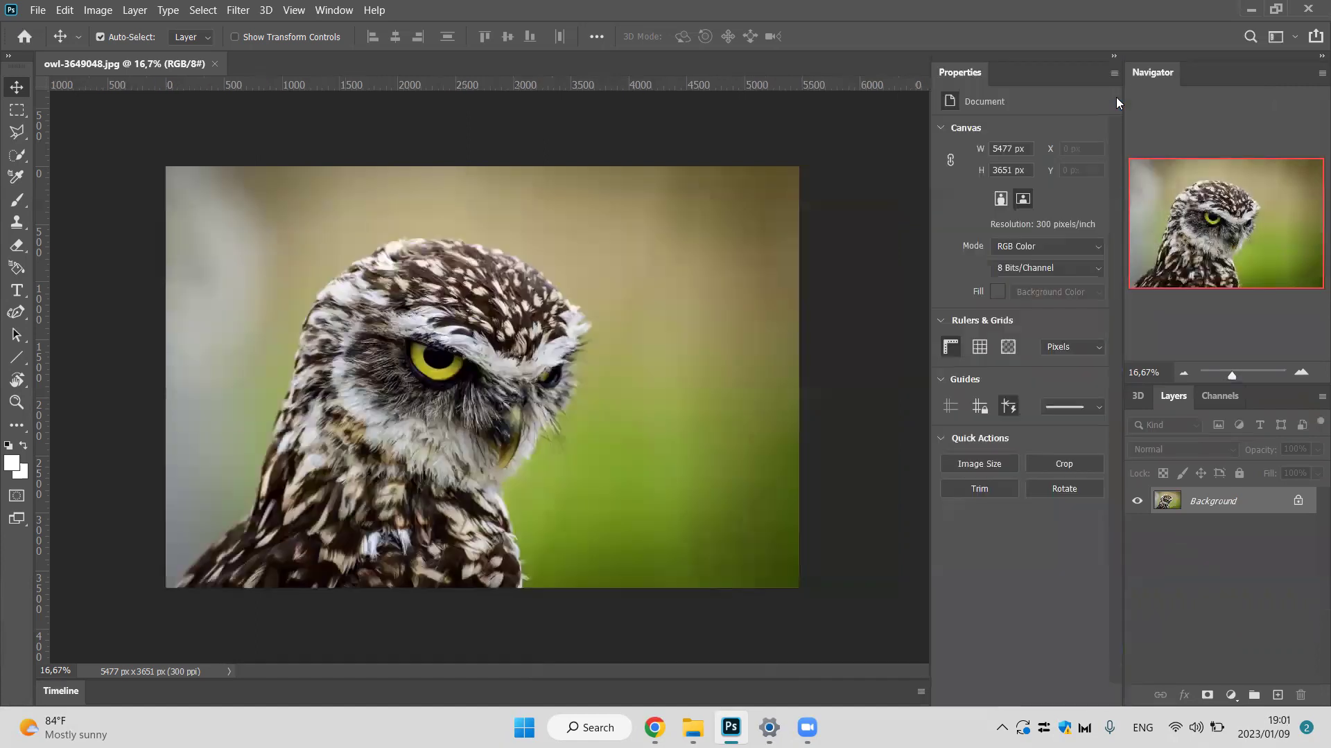
left_click(1113, 57)
left_click_drag(1033, 136, 1109, 132)
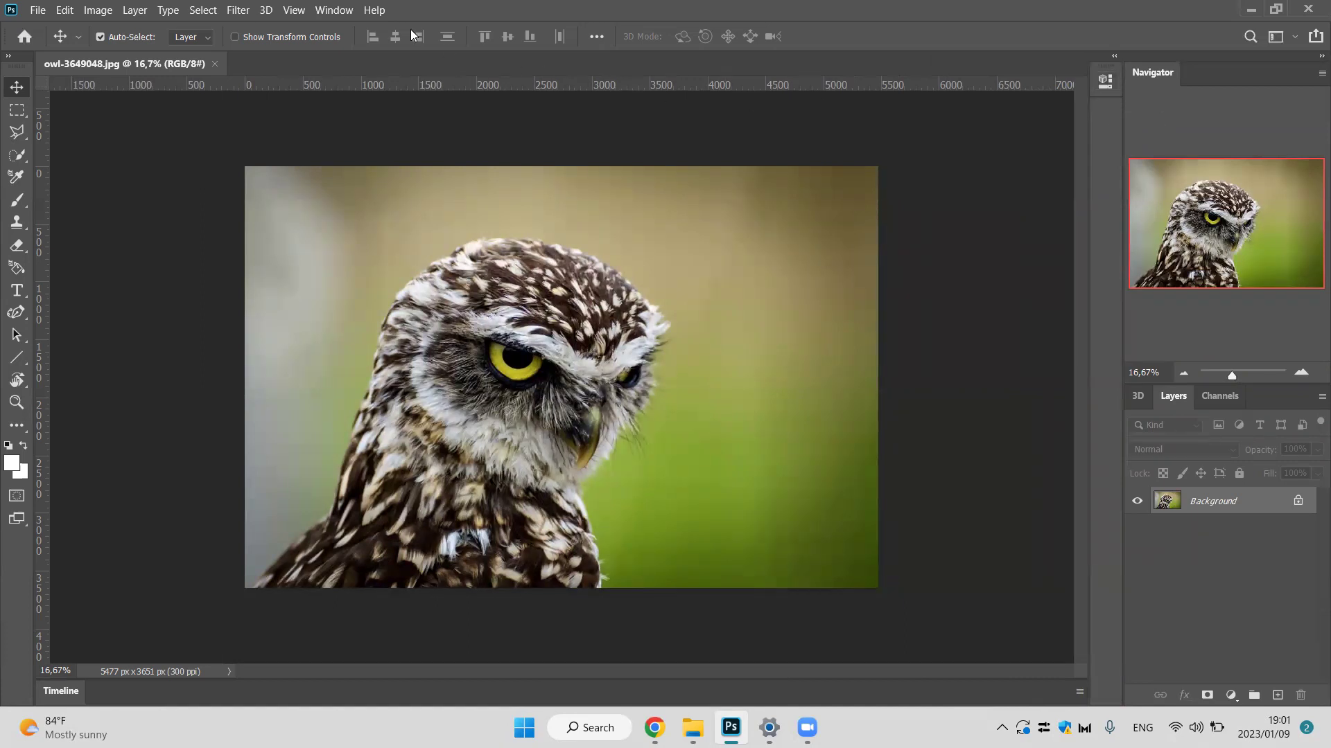
View the Channels panel and return to the Layers panel in the same group.
left_click(334, 10)
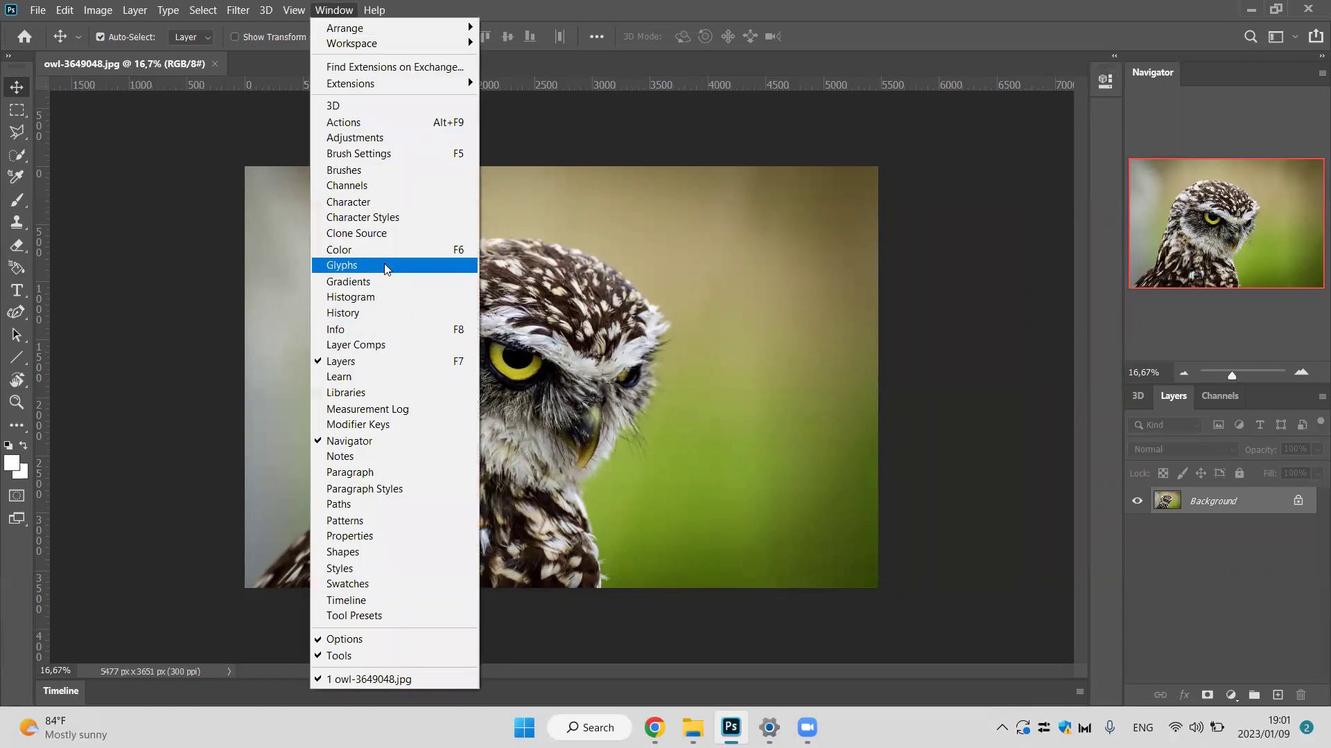
left_click(372, 186)
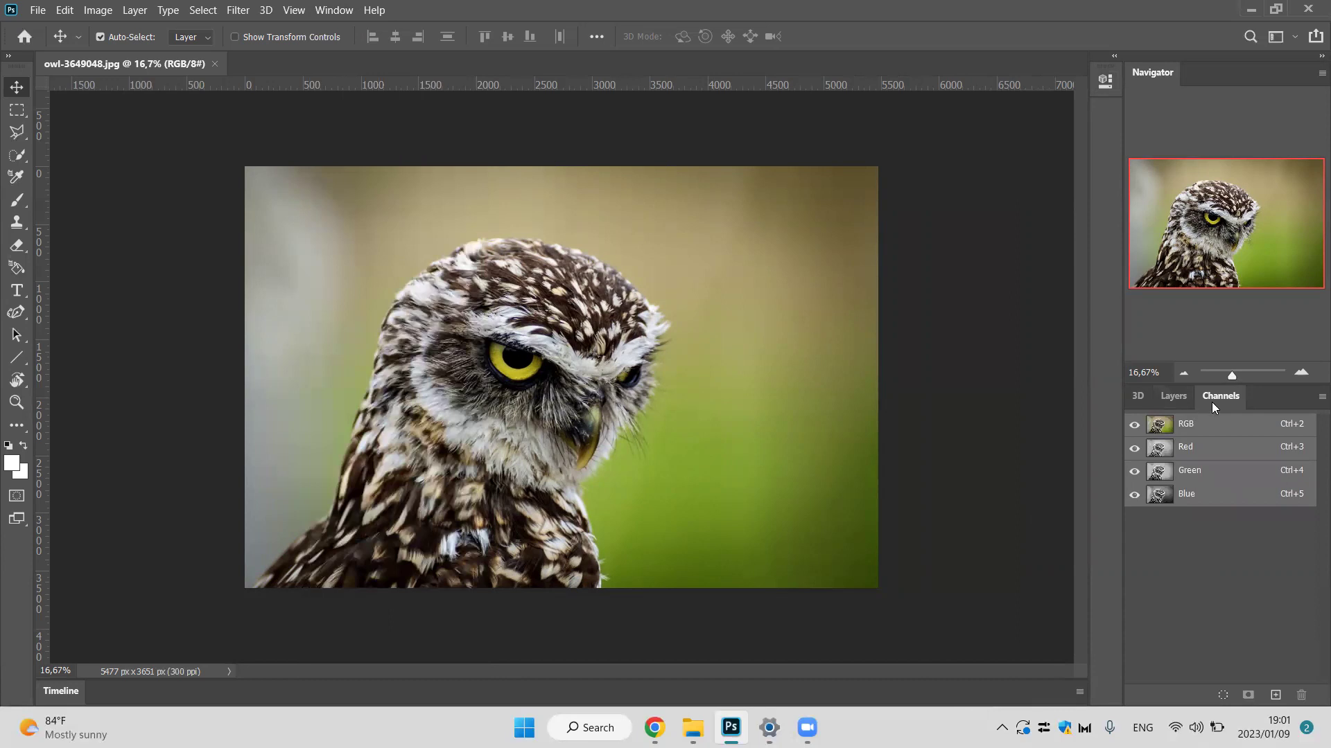
left_click(1173, 396)
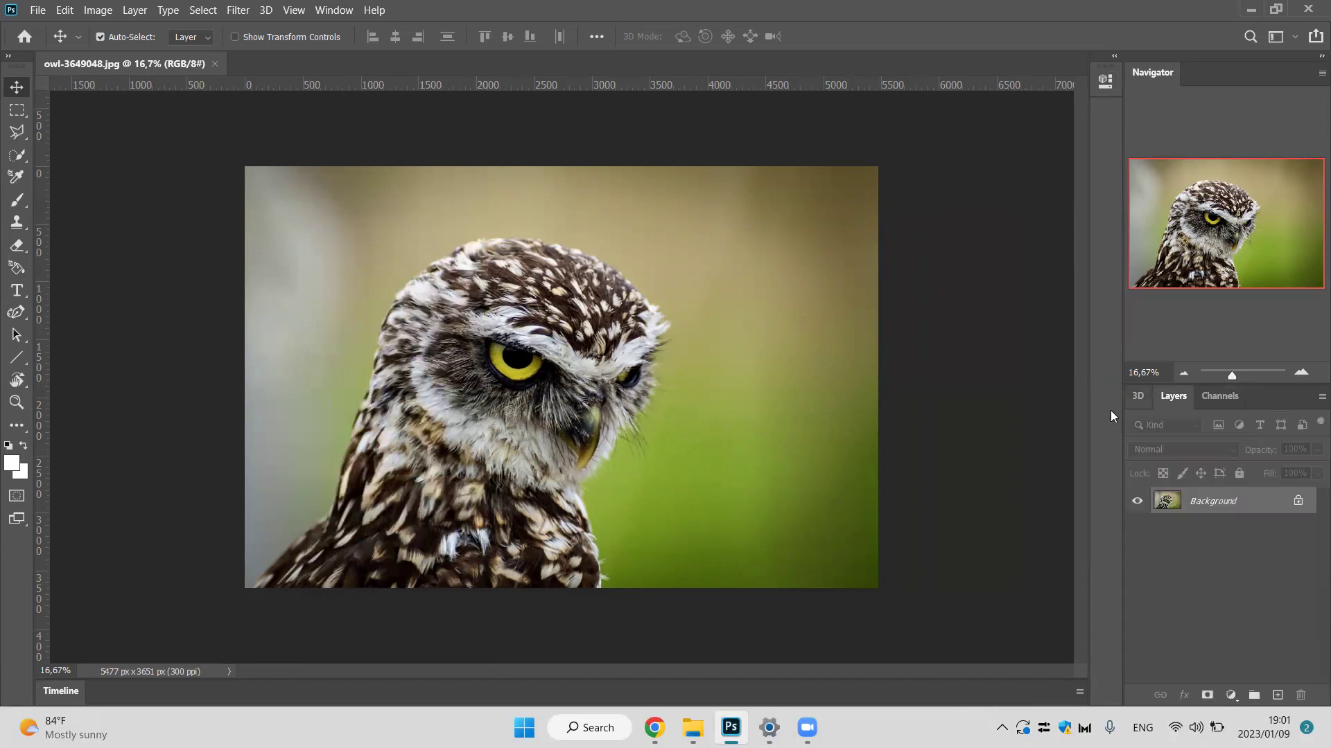
Show the Brushes panel and dock it as an icon below Properties.
left_click(334, 9)
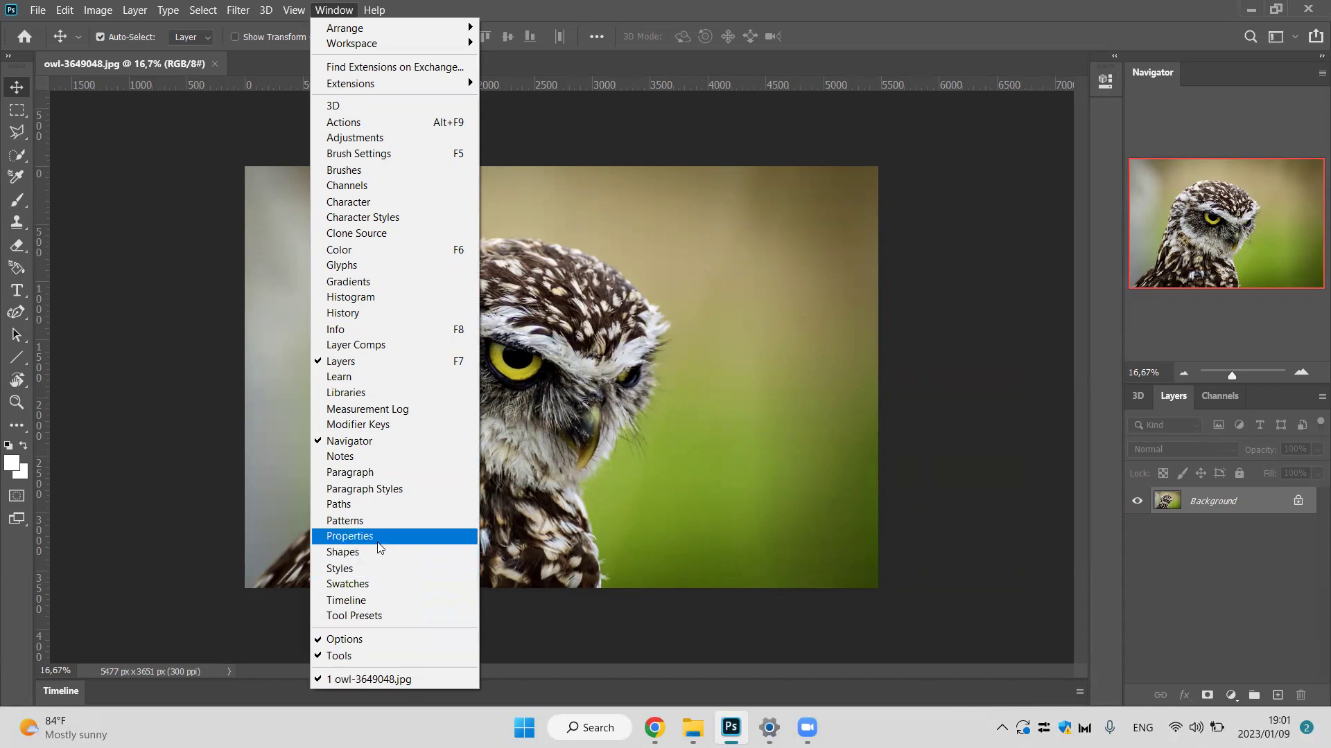
left_click(349, 173)
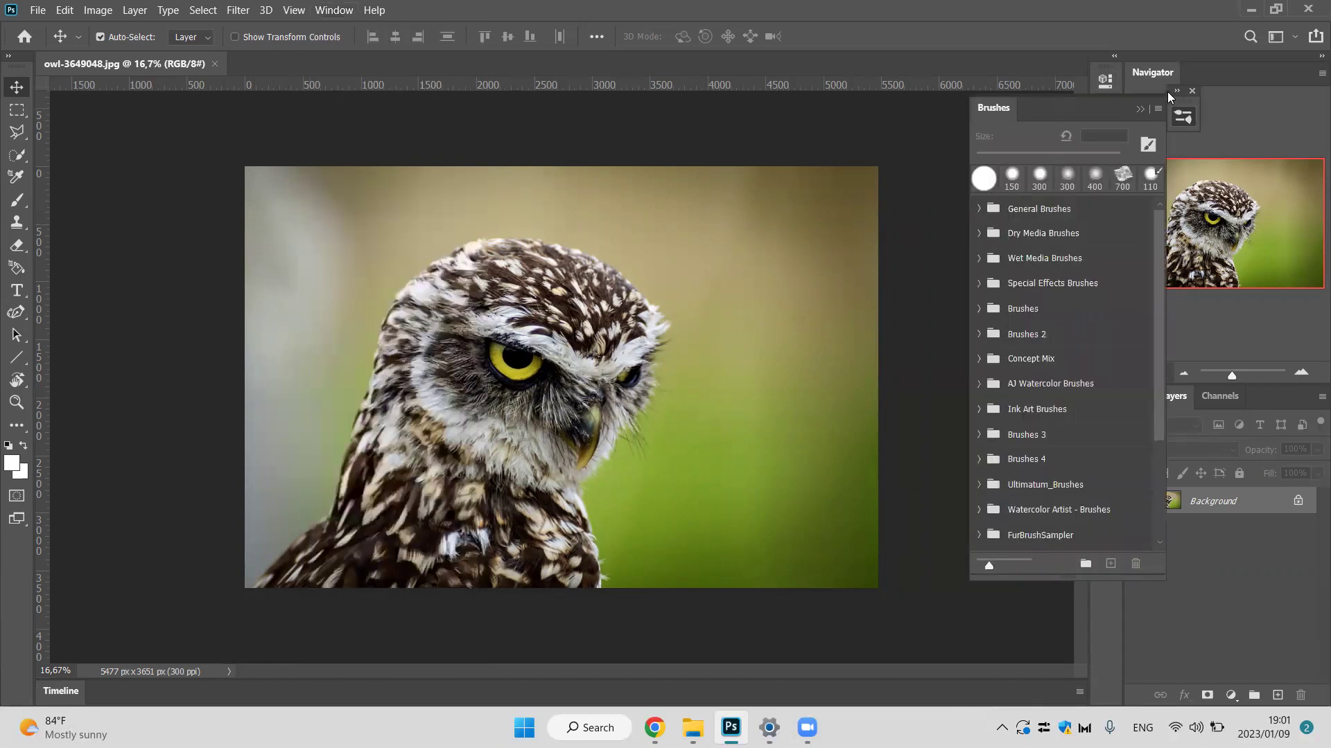
left_click_drag(1183, 102, 1117, 131)
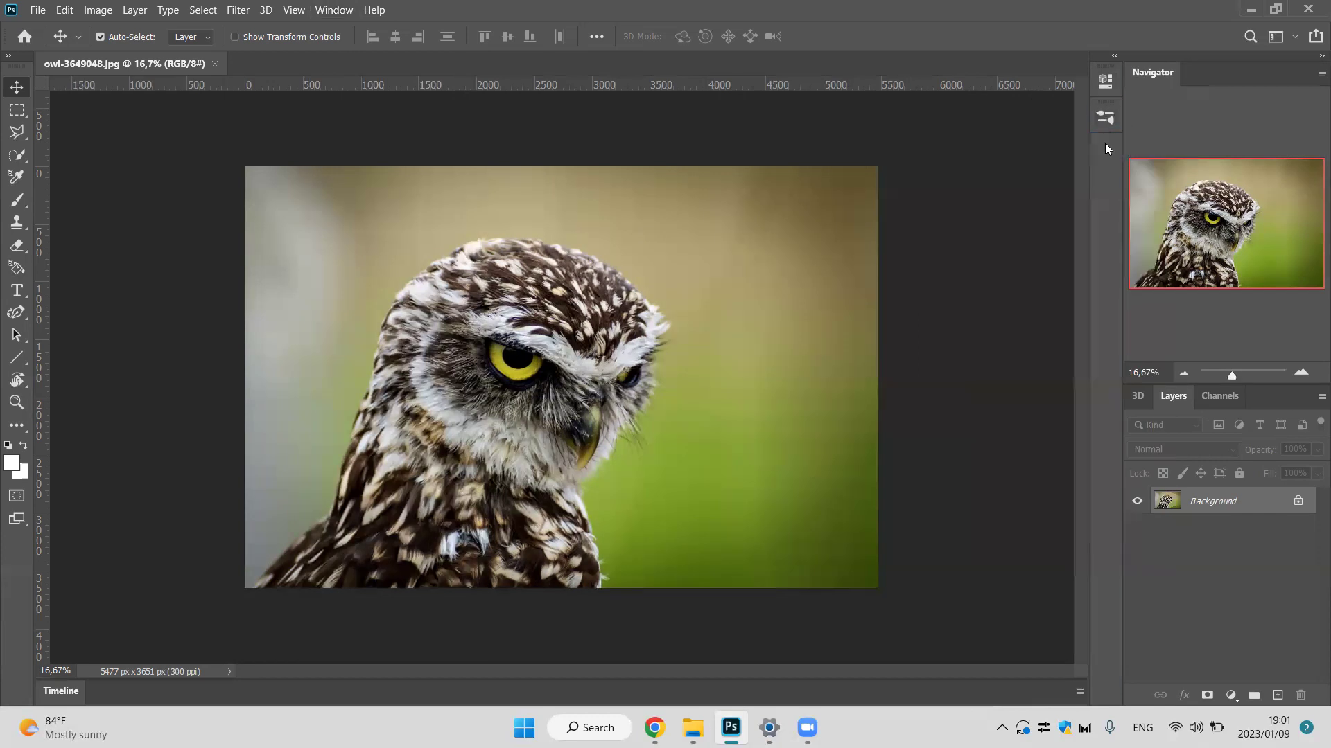
Show the Actions panel, separate it from History, close History, and dock Actions below the Brushes icon.
left_click(331, 10)
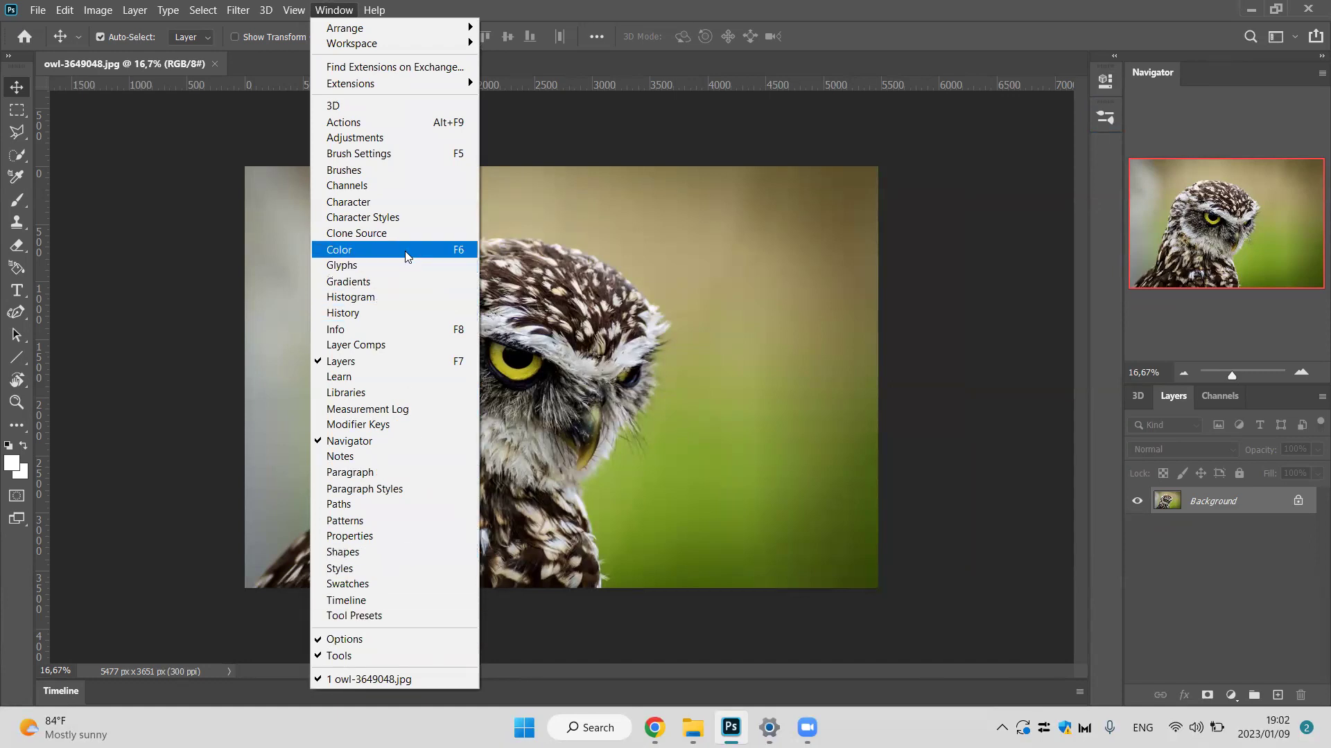
left_click(406, 123)
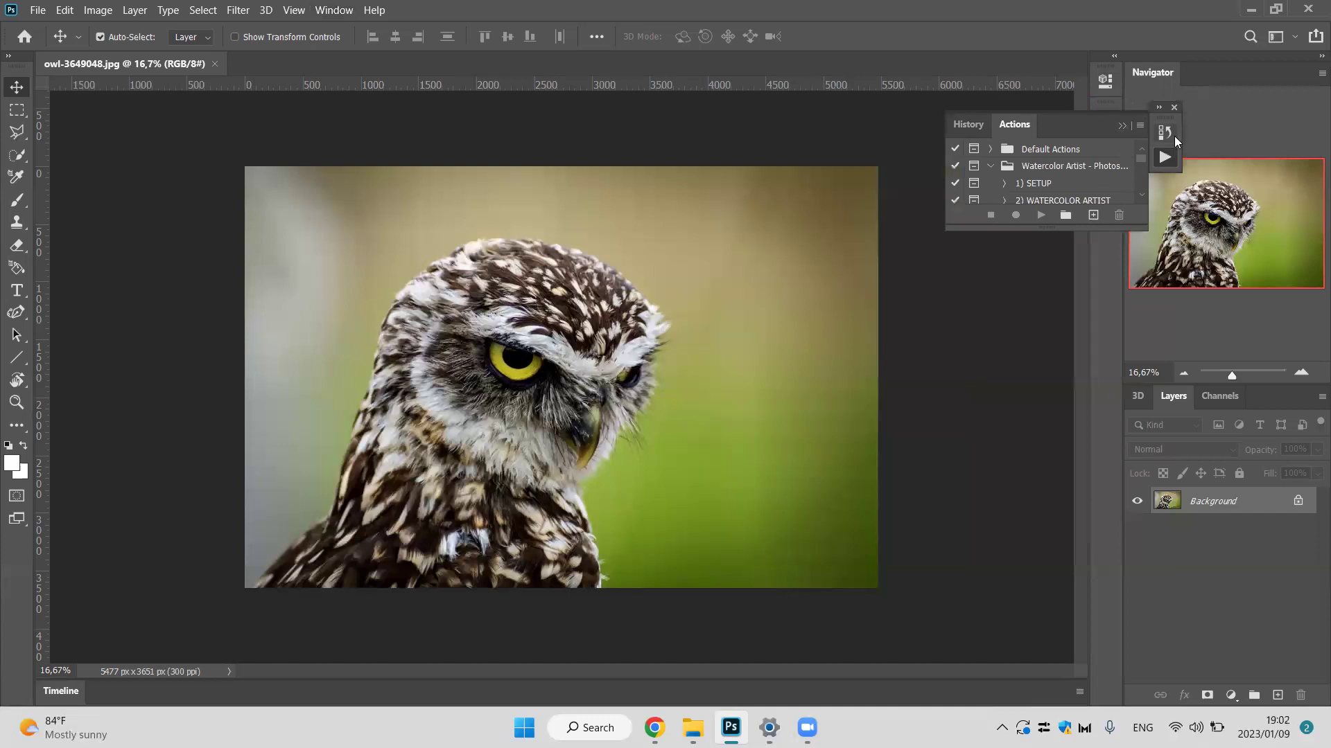
left_click_drag(1032, 123, 787, 212)
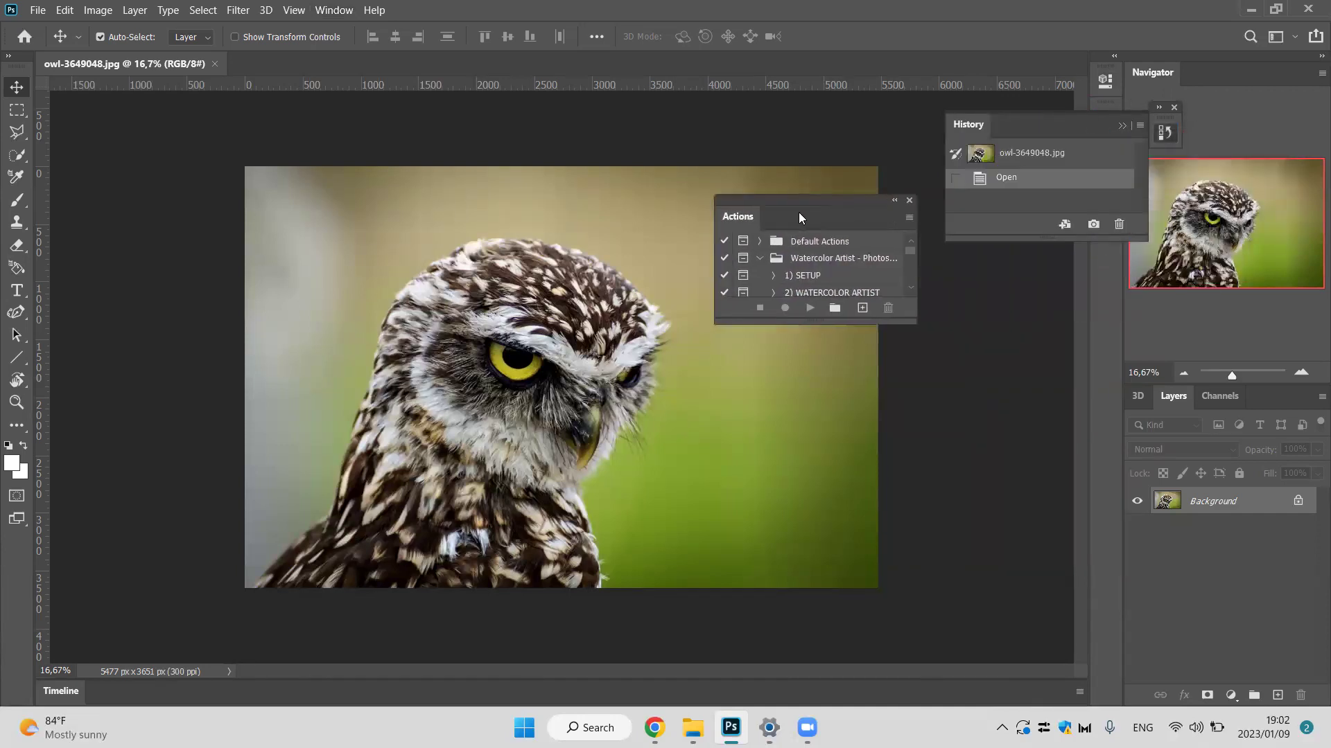
left_click(1136, 127)
left_click(1181, 273)
left_click_drag(815, 198, 1109, 149)
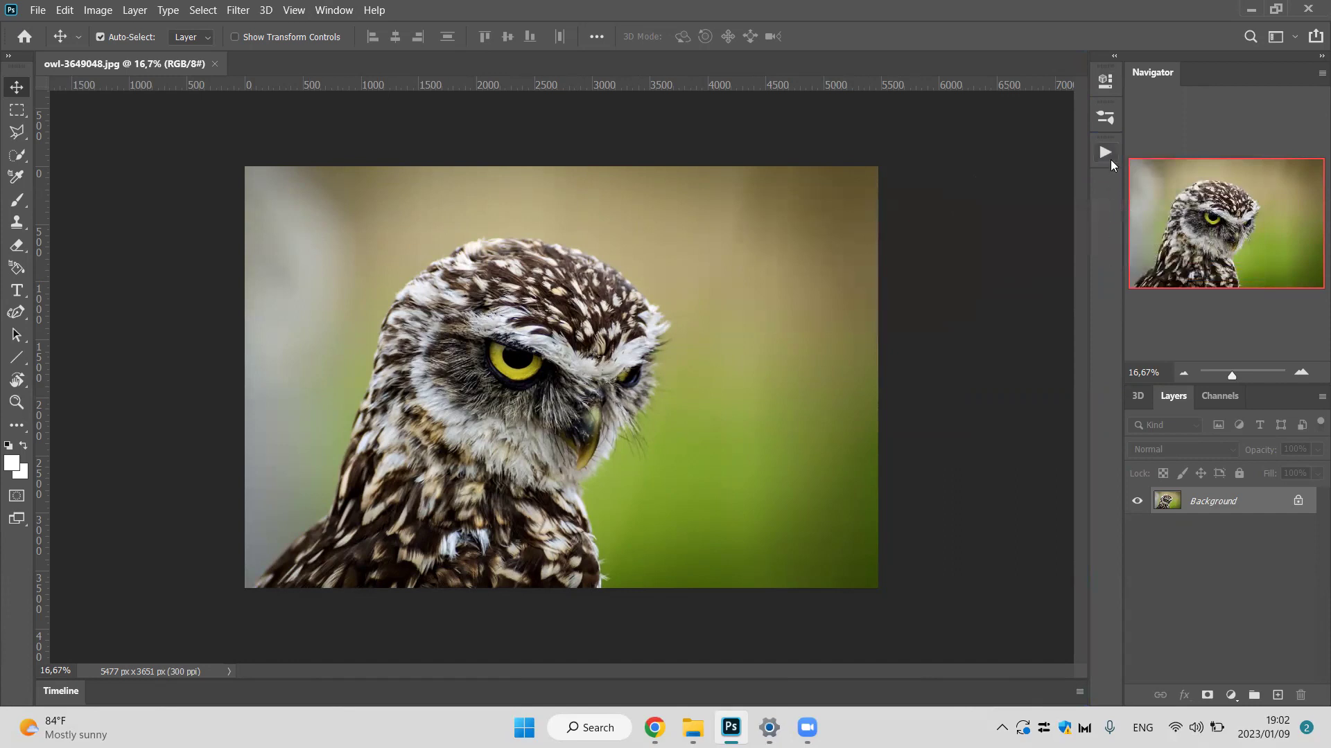
Expand the Properties panel to view its settings and collapse it back to an icon.
left_click(336, 11)
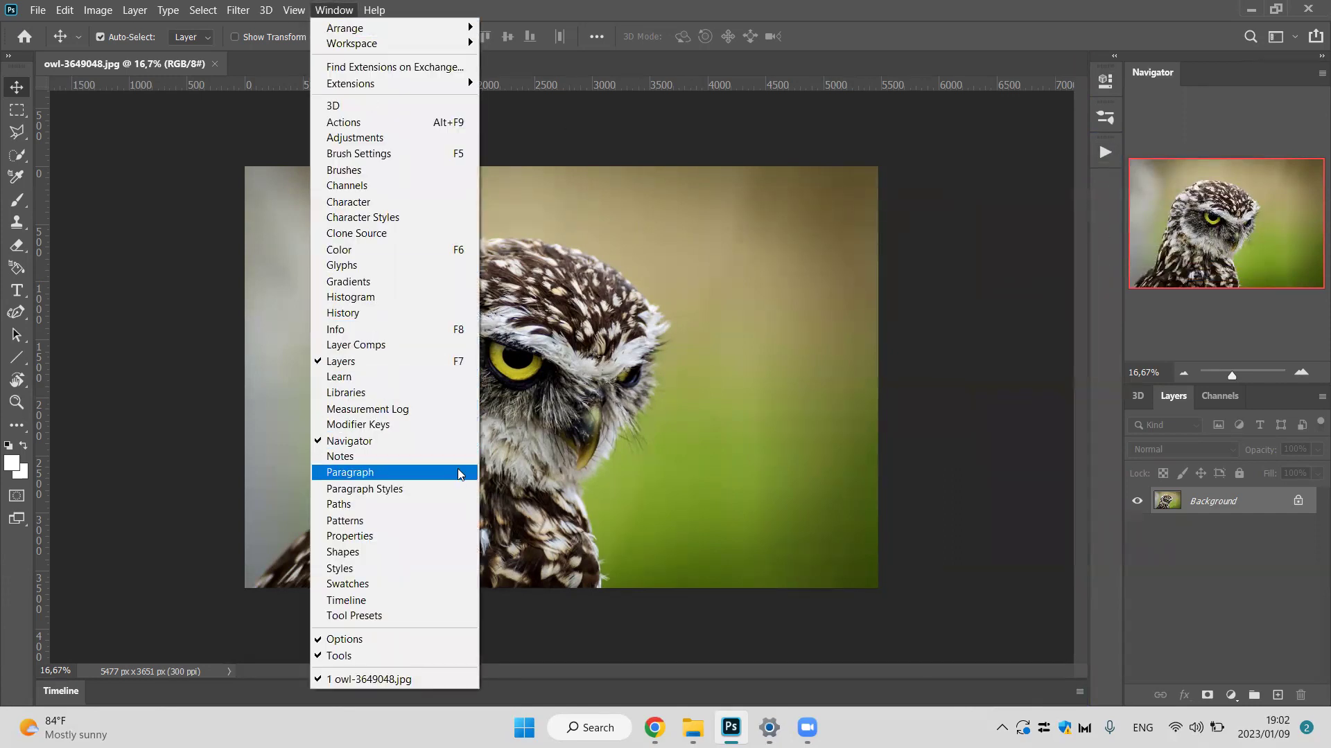
left_click(445, 545)
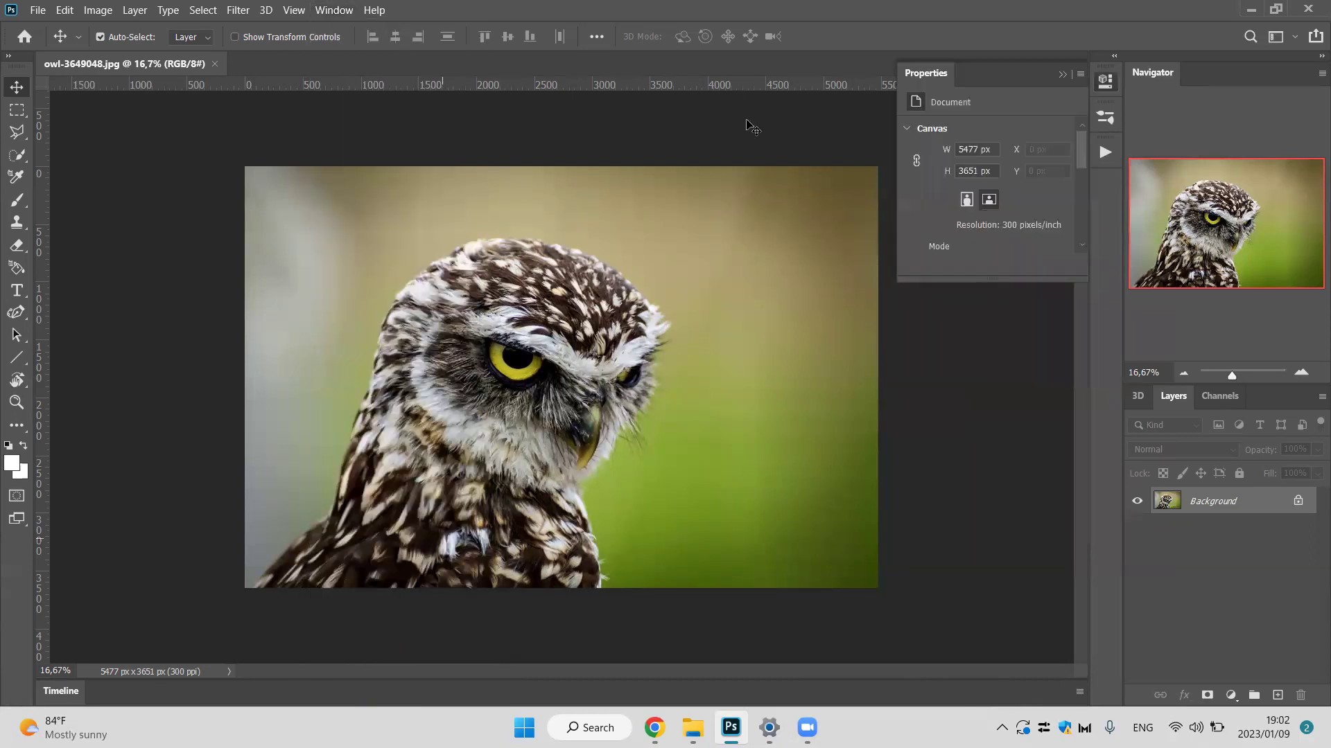
left_click(1061, 75)
Show the Adjustments panel, separate and close its companion Styles panel, and dock Adjustments below the Actions icon.
left_click(333, 9)
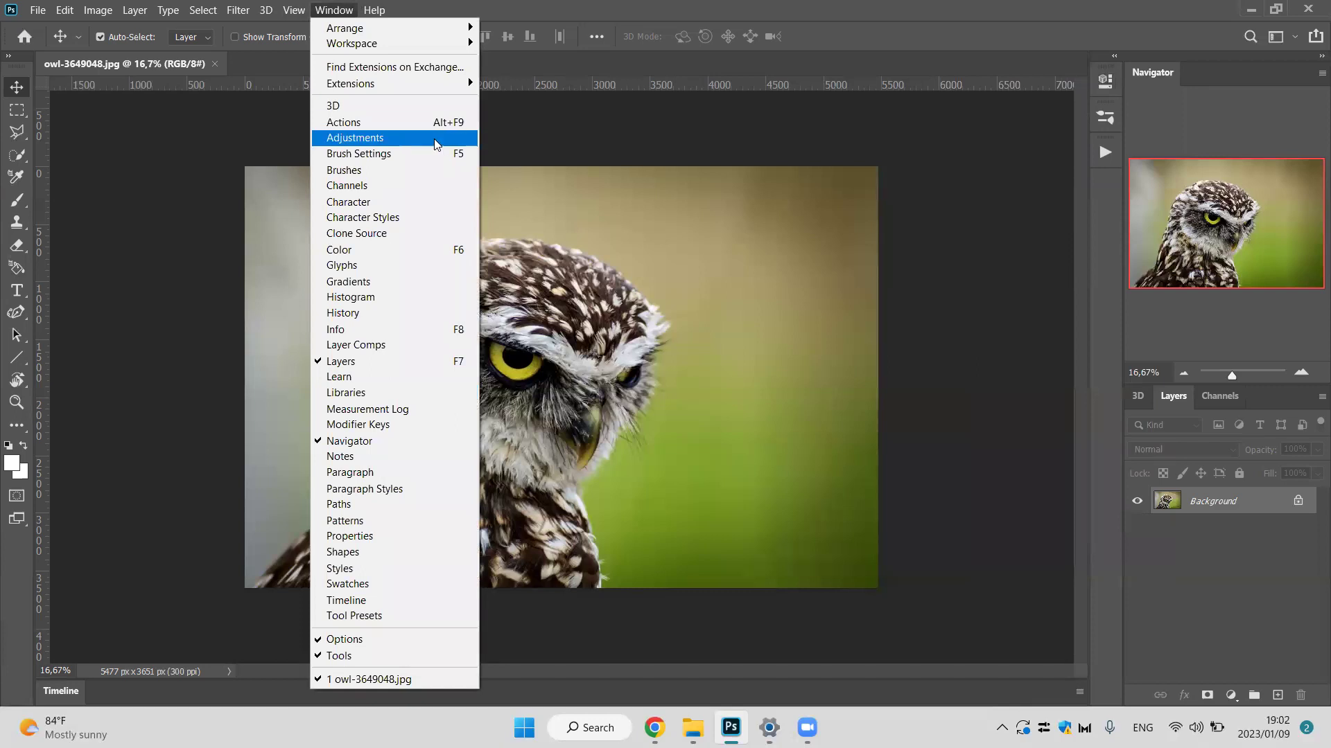
left_click(350, 138)
left_click_drag(935, 73, 1108, 139)
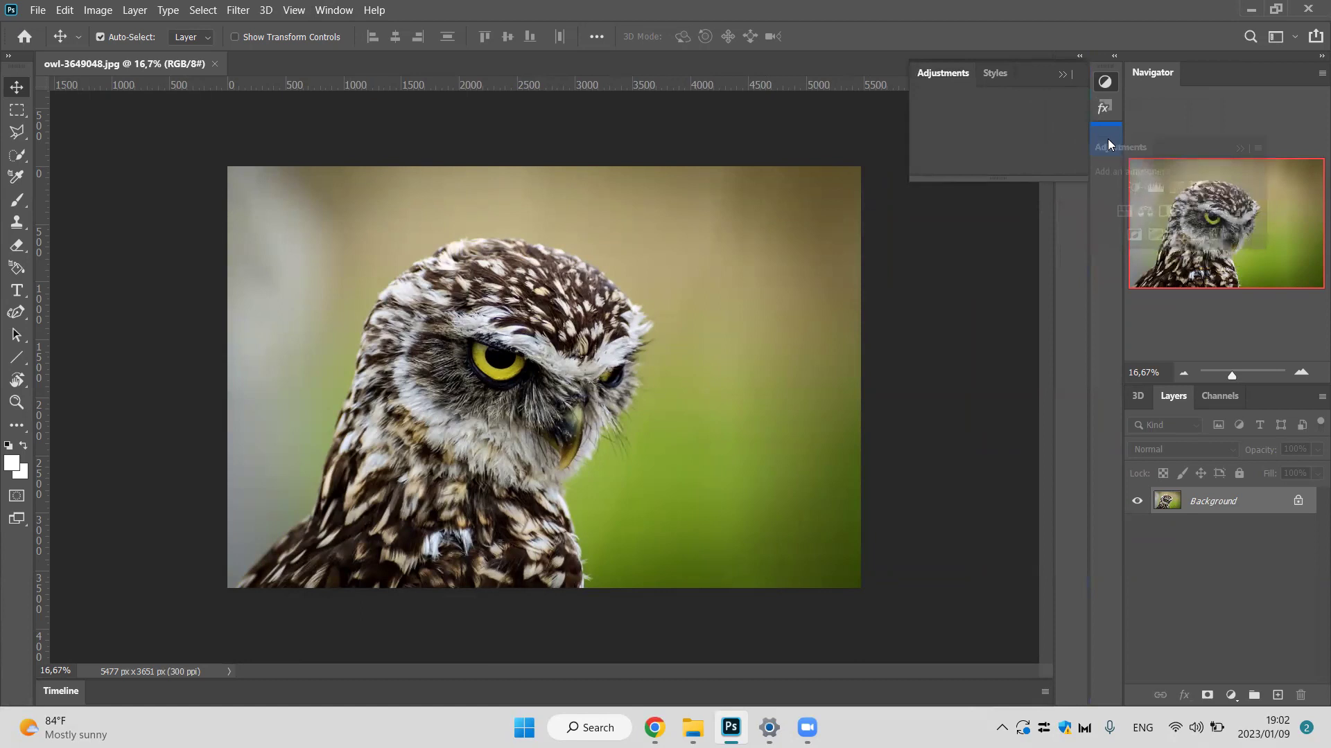
left_click_drag(910, 72, 1075, 140)
left_click_drag(921, 104, 1108, 163)
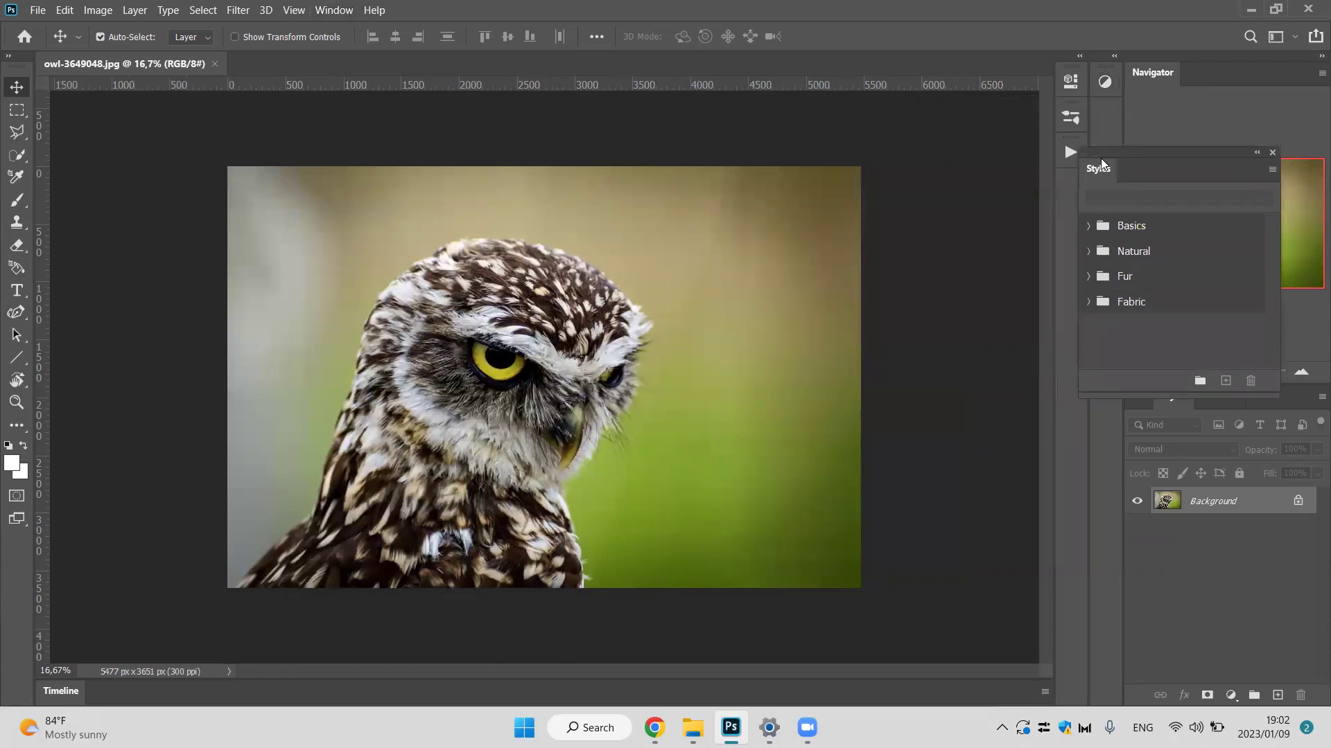
left_click_drag(1099, 161, 908, 205)
left_click(1073, 191)
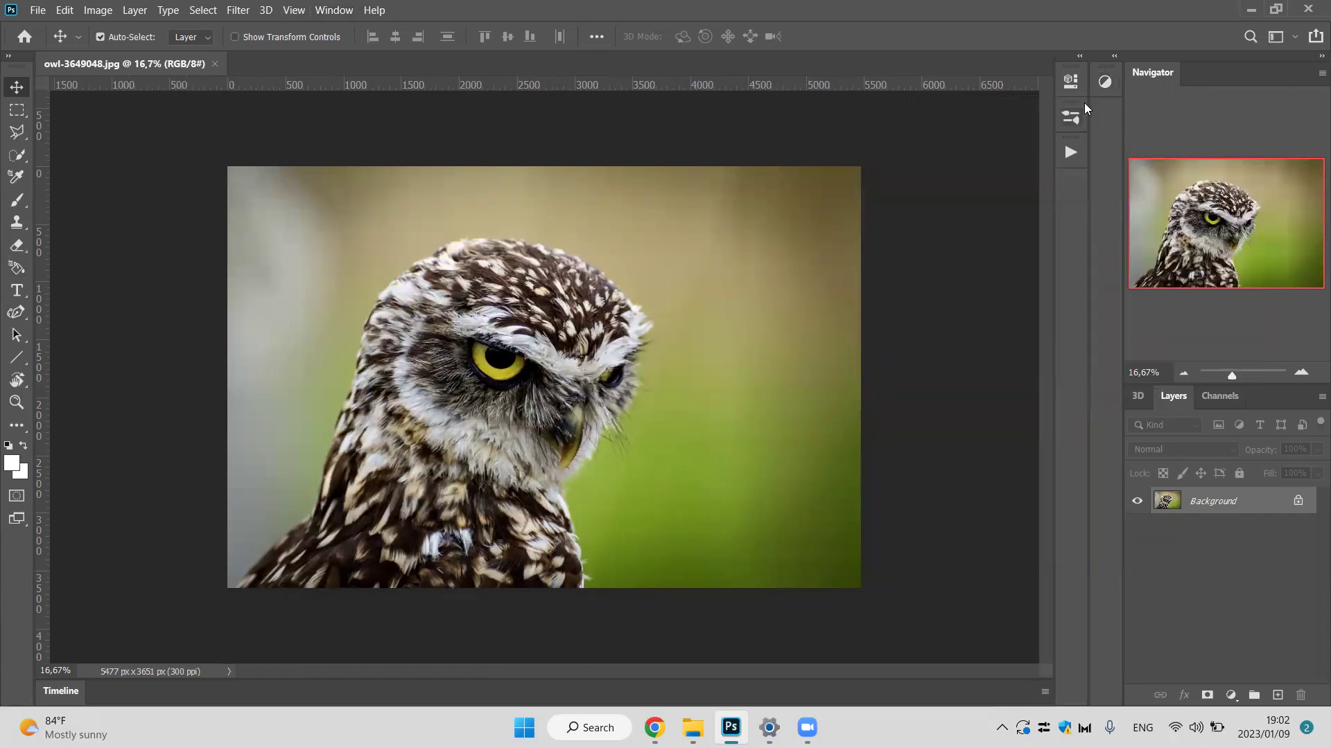
left_click_drag(1105, 82, 1061, 181)
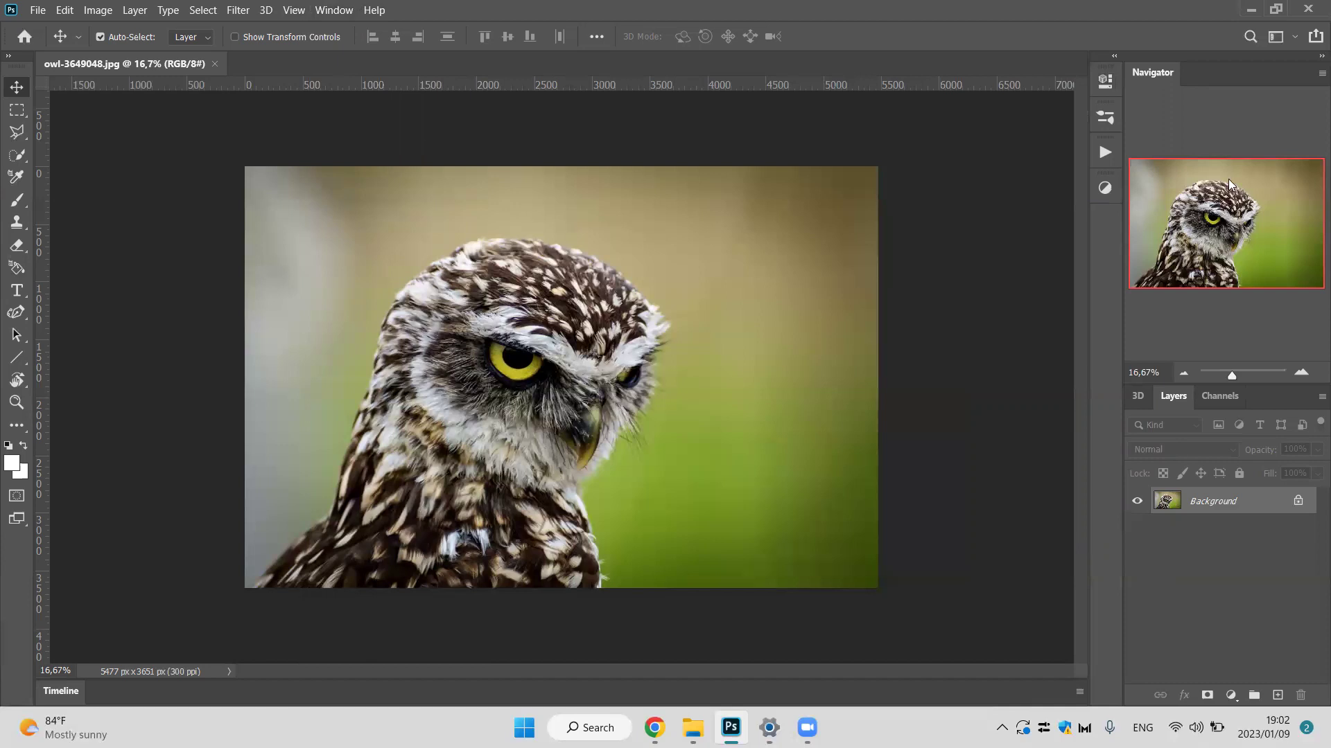
Save the current panel layout as a new workspace named with the owner's first name followed by "Artwork for Class".
left_click(1294, 37)
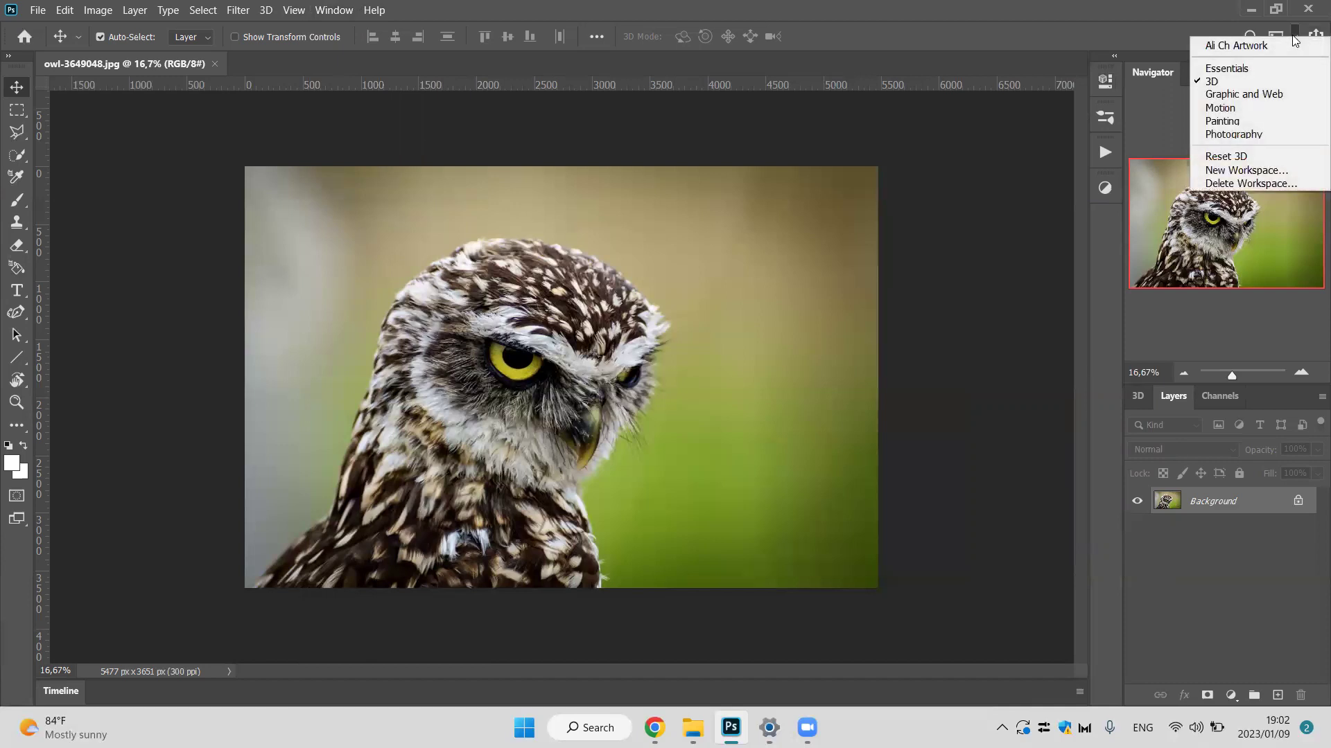
left_click(1272, 168)
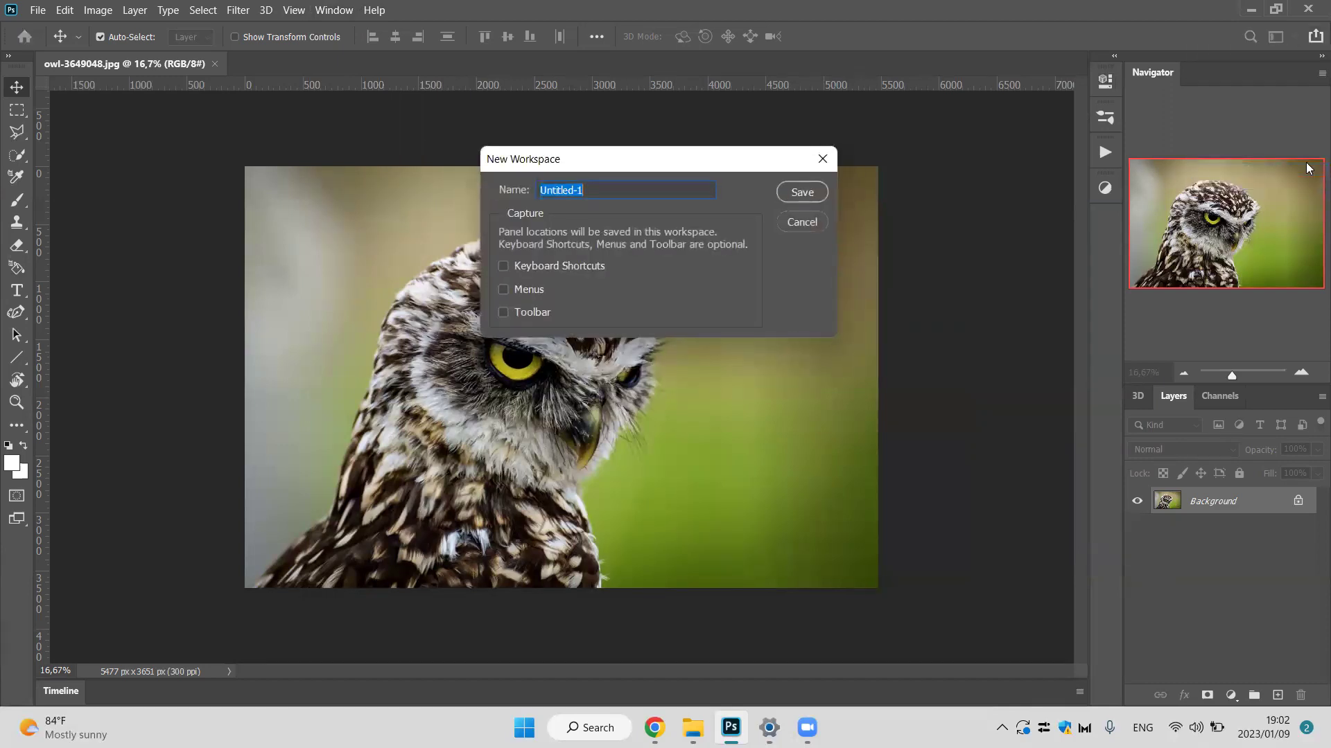
type("Aii's Artwork for Class")
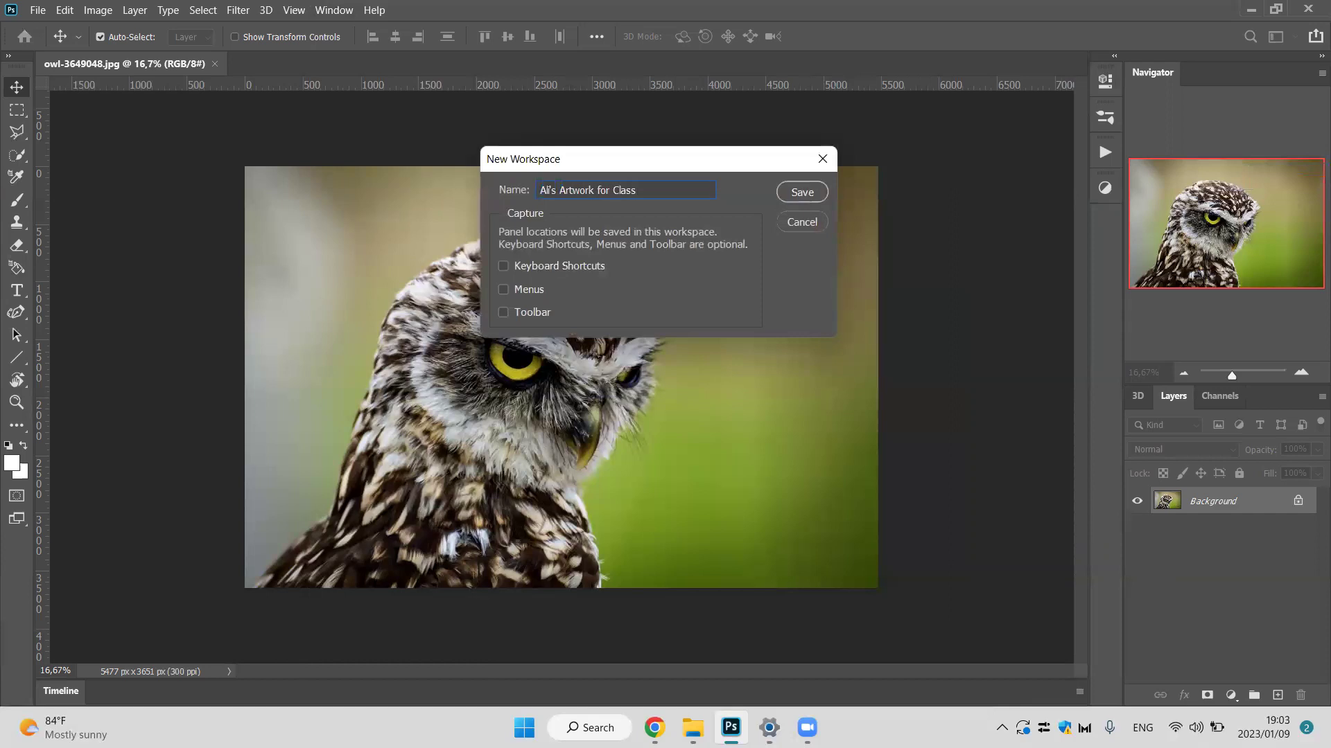
left_click(816, 195)
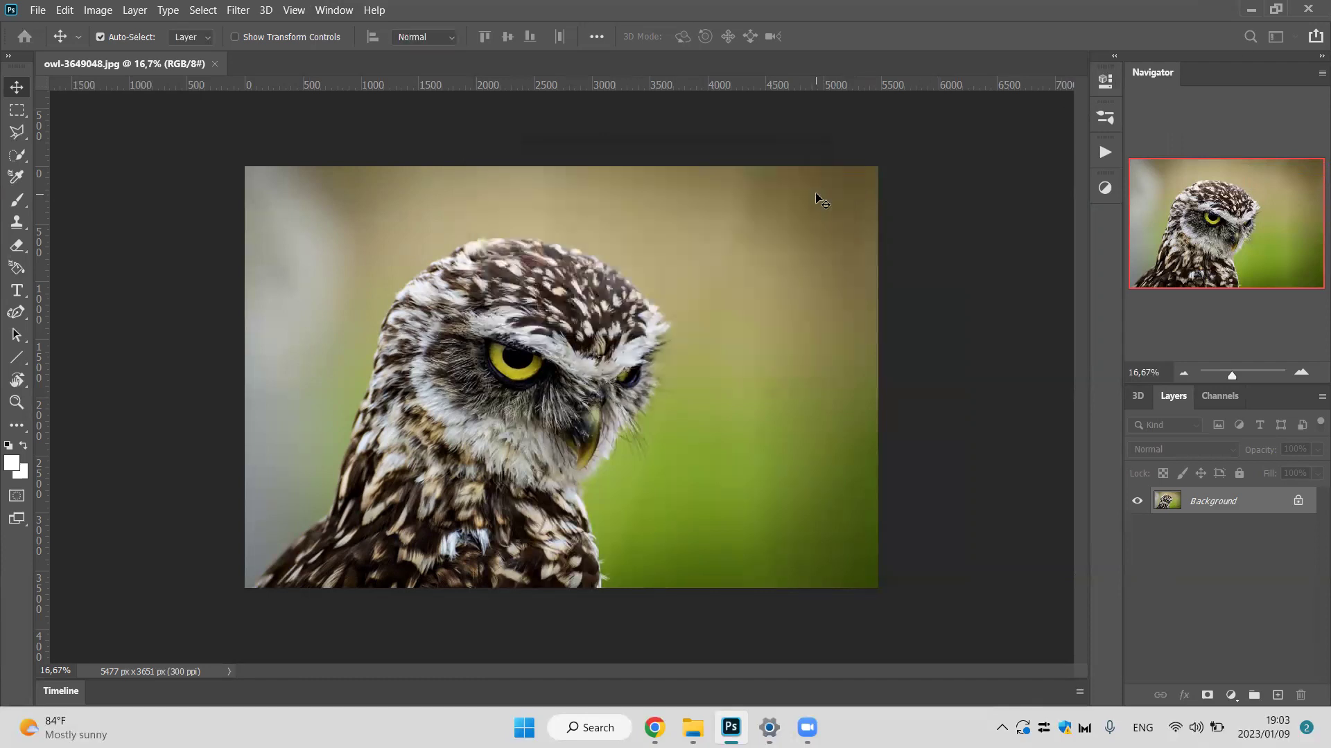
Close the Navigator panel and the Layers tab group, and reset the class workspace to its saved layout.
left_click(1319, 73)
left_click(1286, 120)
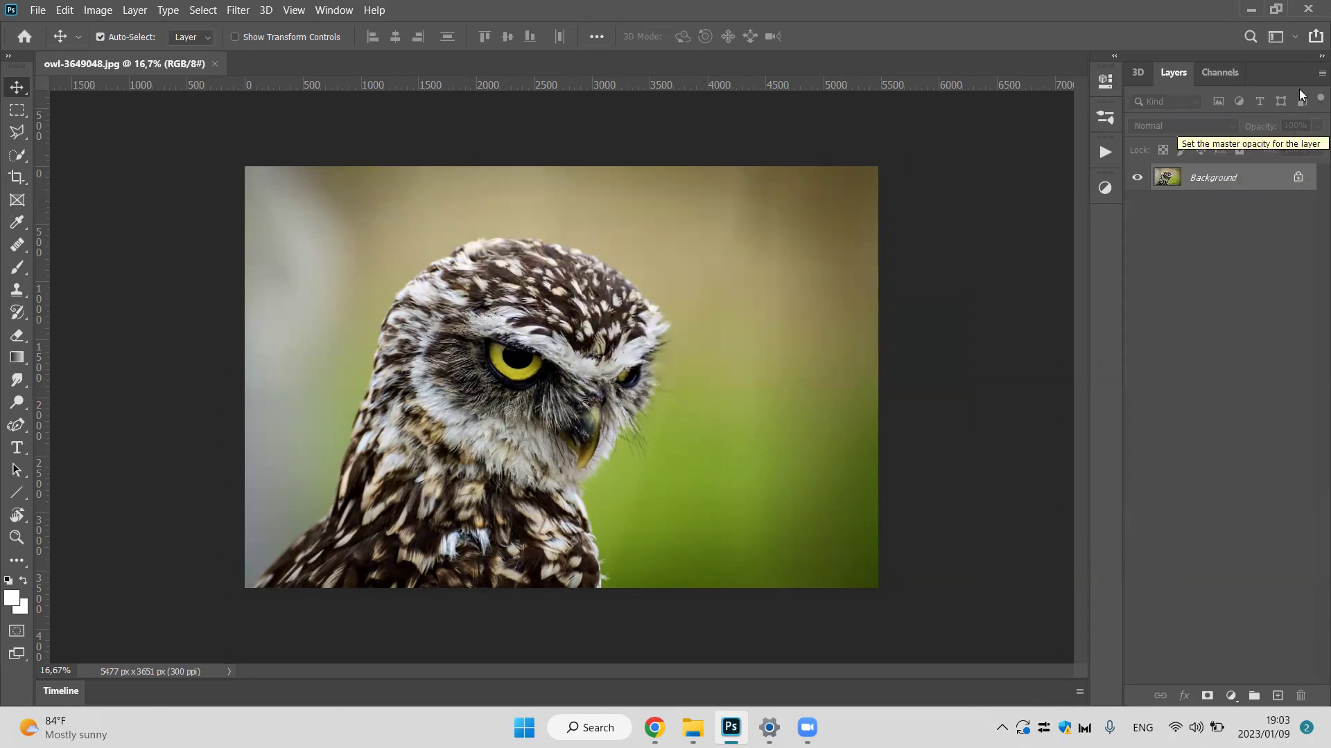
left_click(1321, 74)
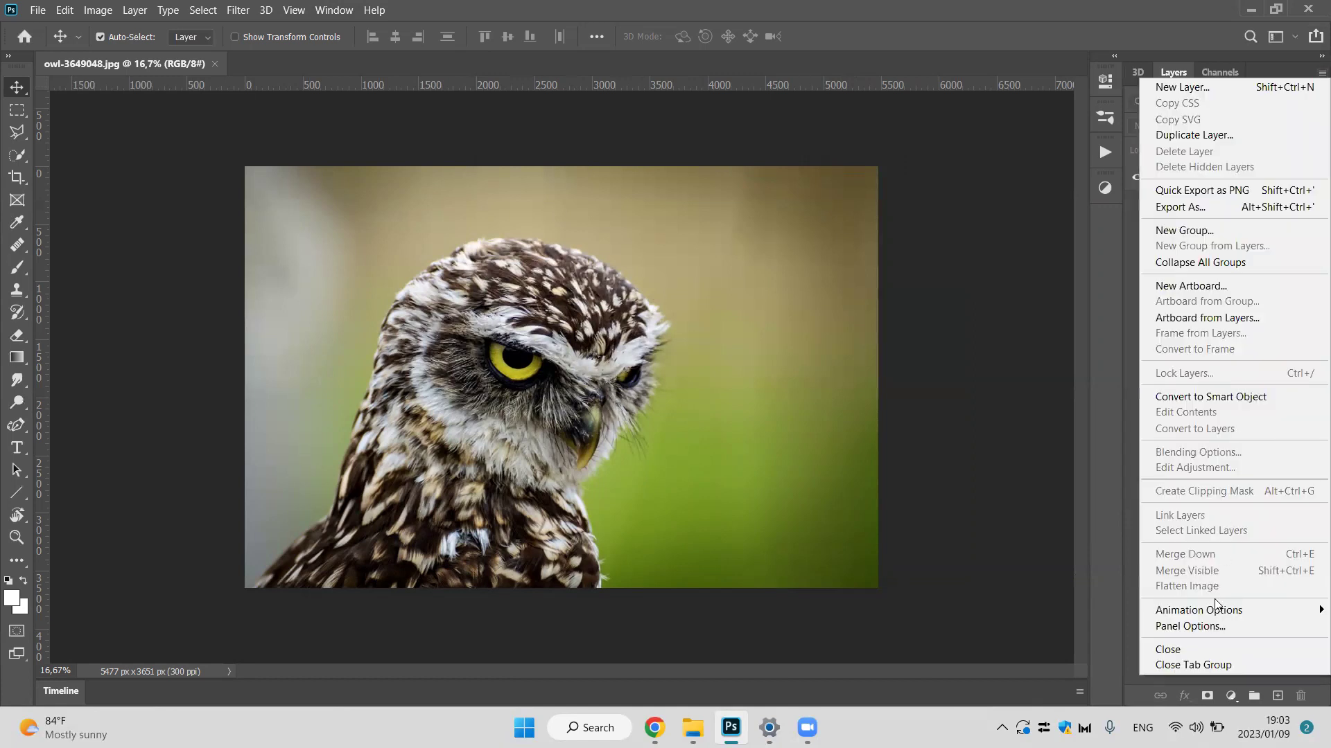
left_click(1186, 665)
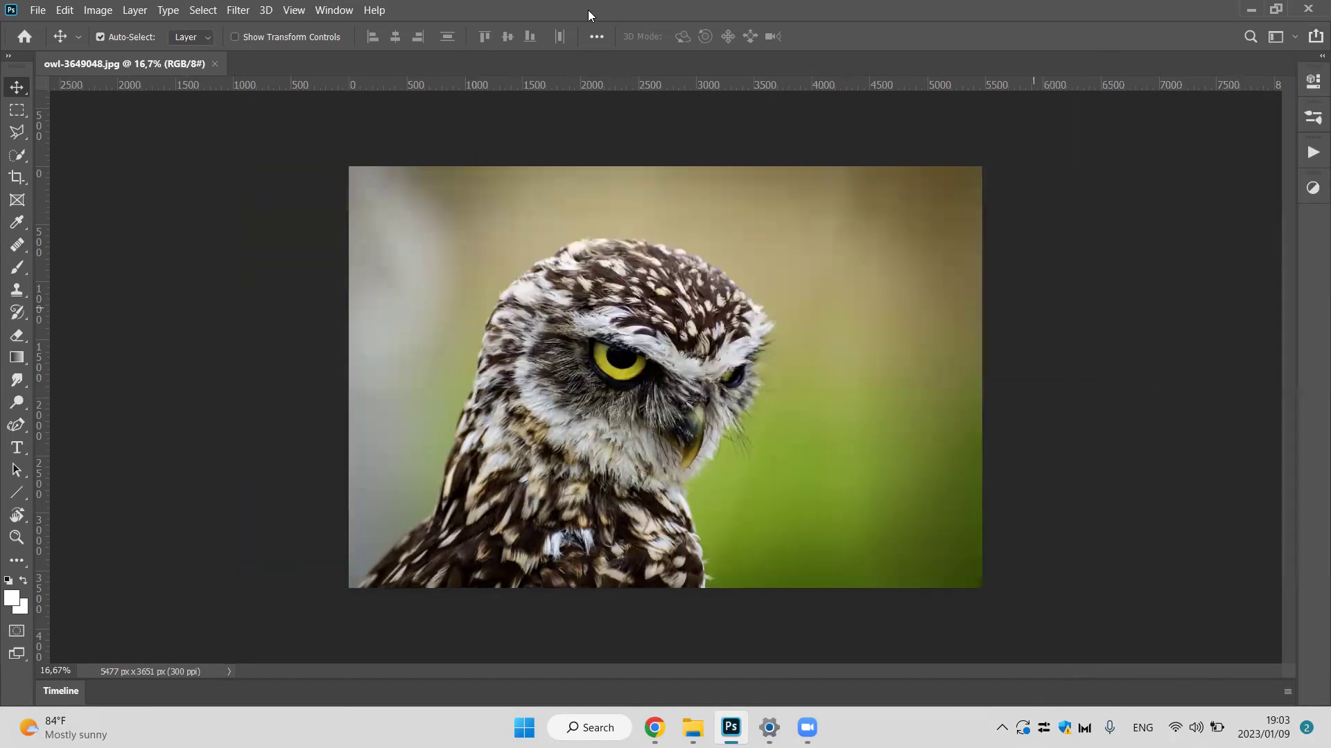
left_click(1292, 38)
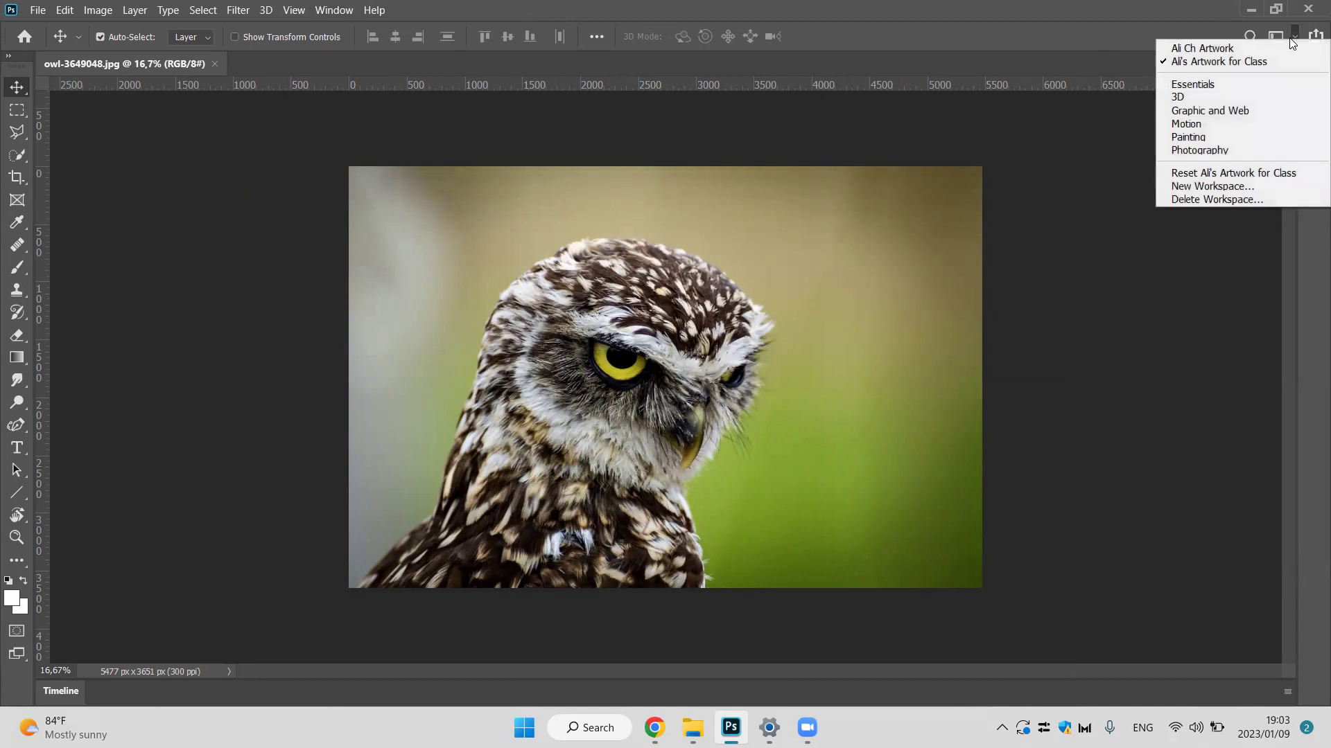
left_click(1212, 174)
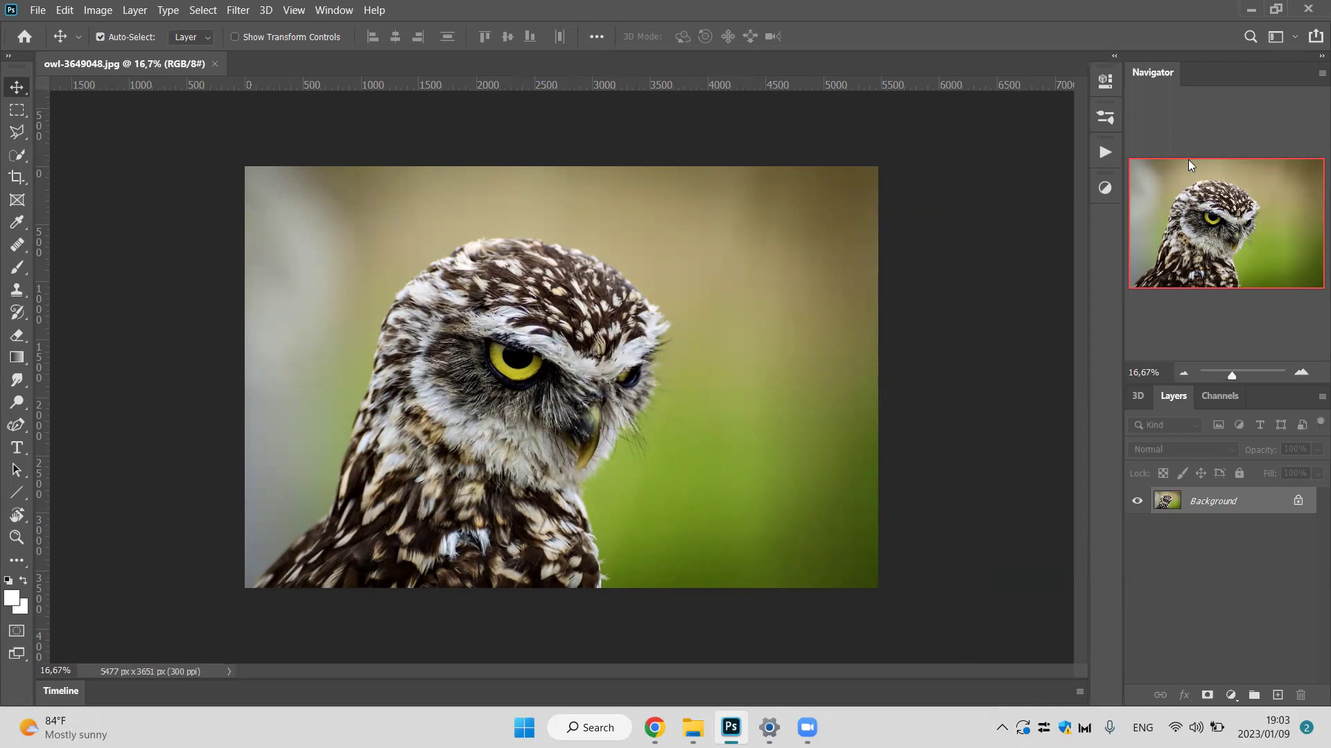
Close the owl image and open the settings for a new document.
left_click(215, 63)
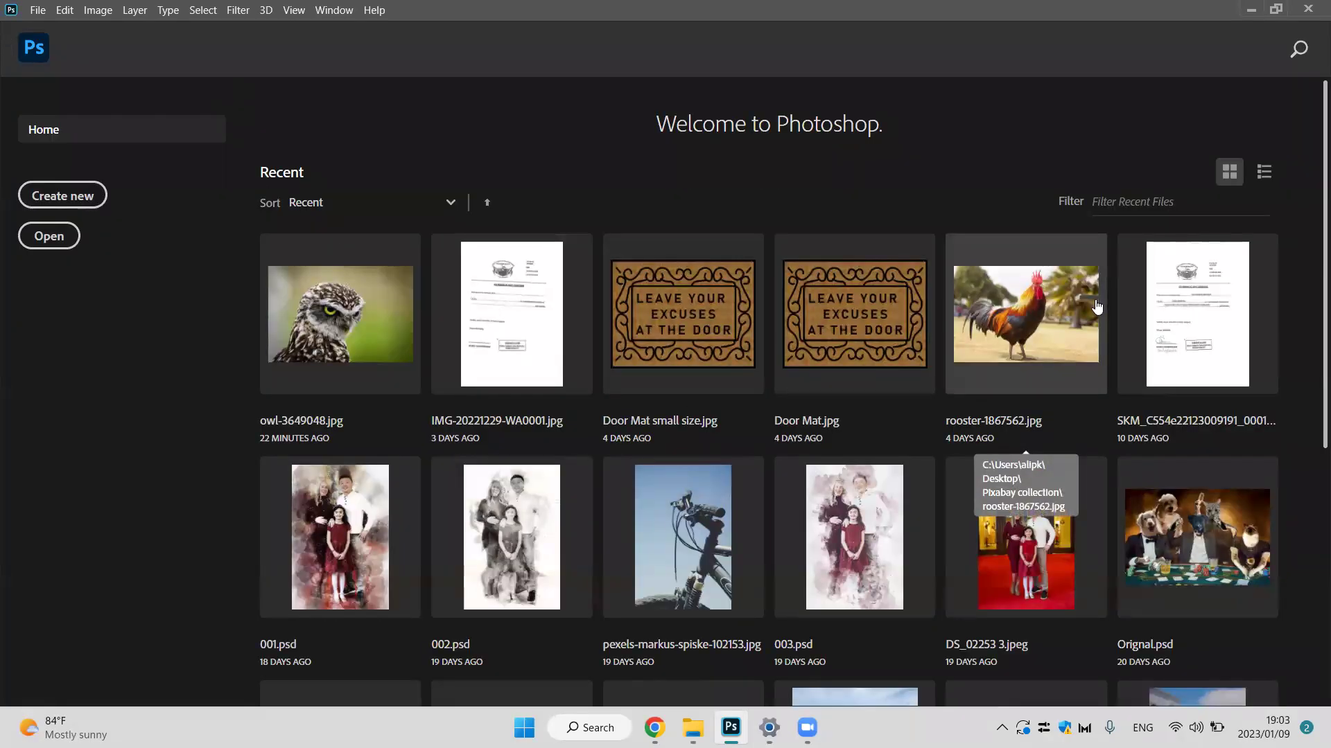
left_click(35, 8)
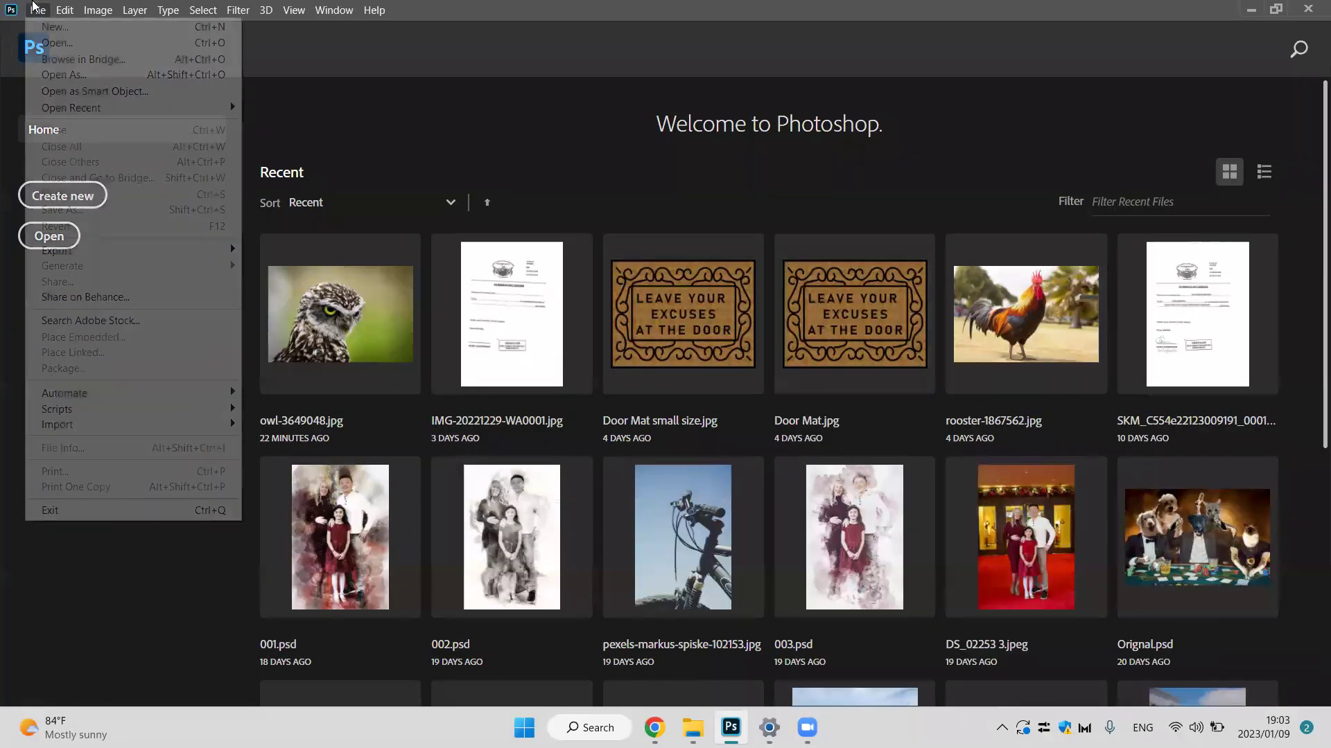
left_click(50, 28)
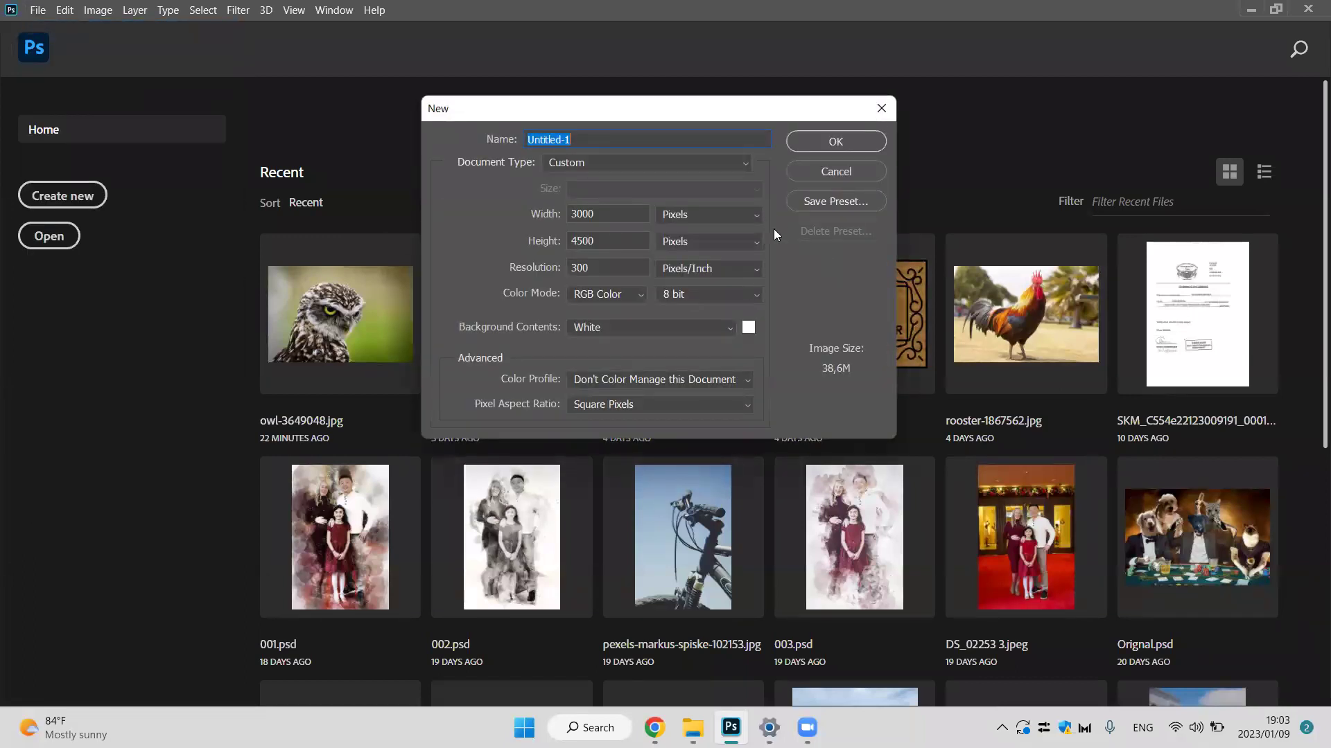
Switch the new document's units to millimeters and set its width to 210 and height to 297.
left_click(739, 216)
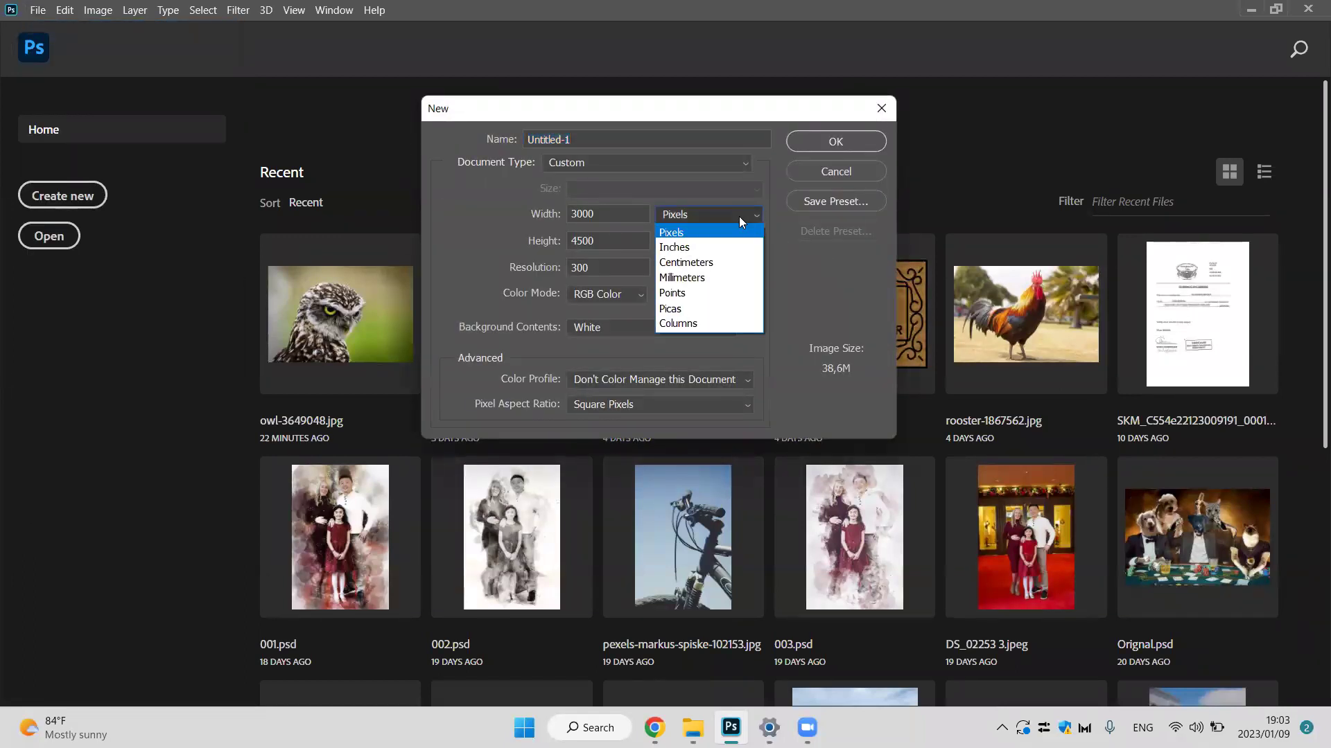
left_click(695, 278)
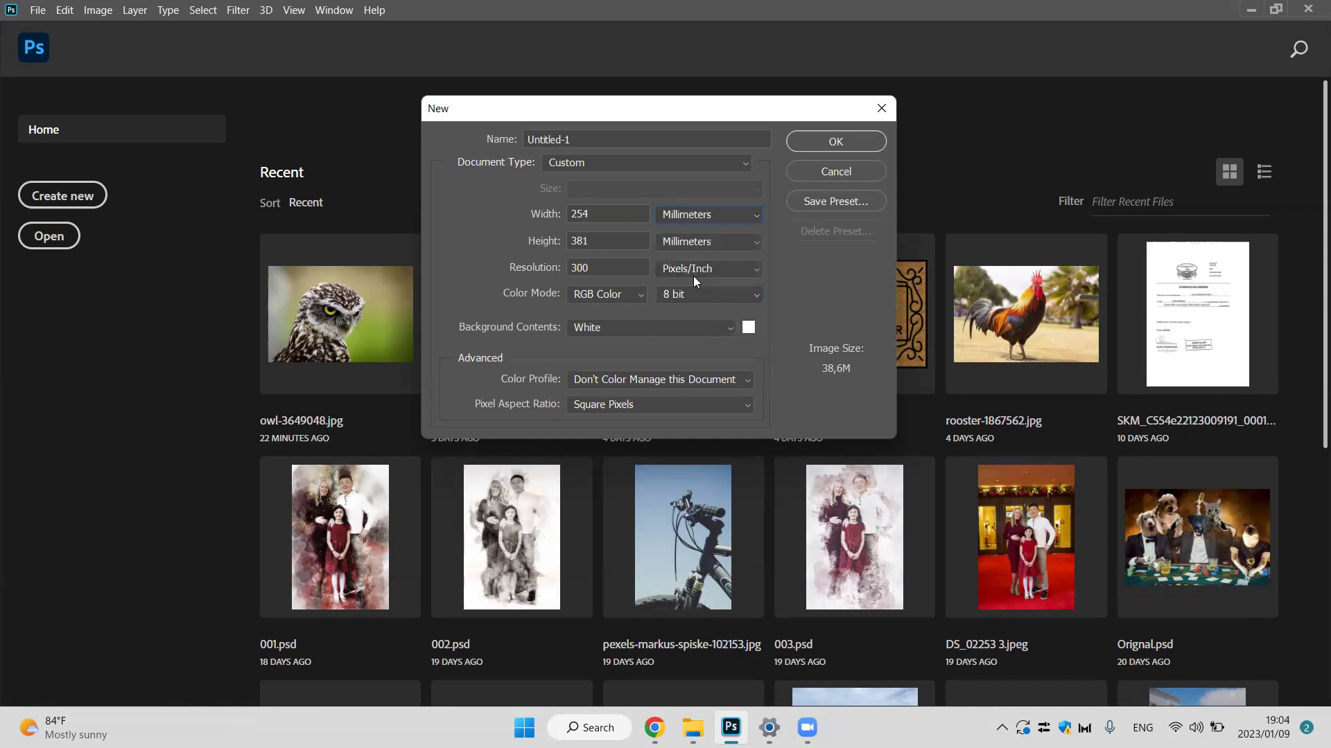
double_click(607, 219)
type("210")
key("Tab")
type("297")
Switch the new document's width and height units to inches.
left_click(709, 247)
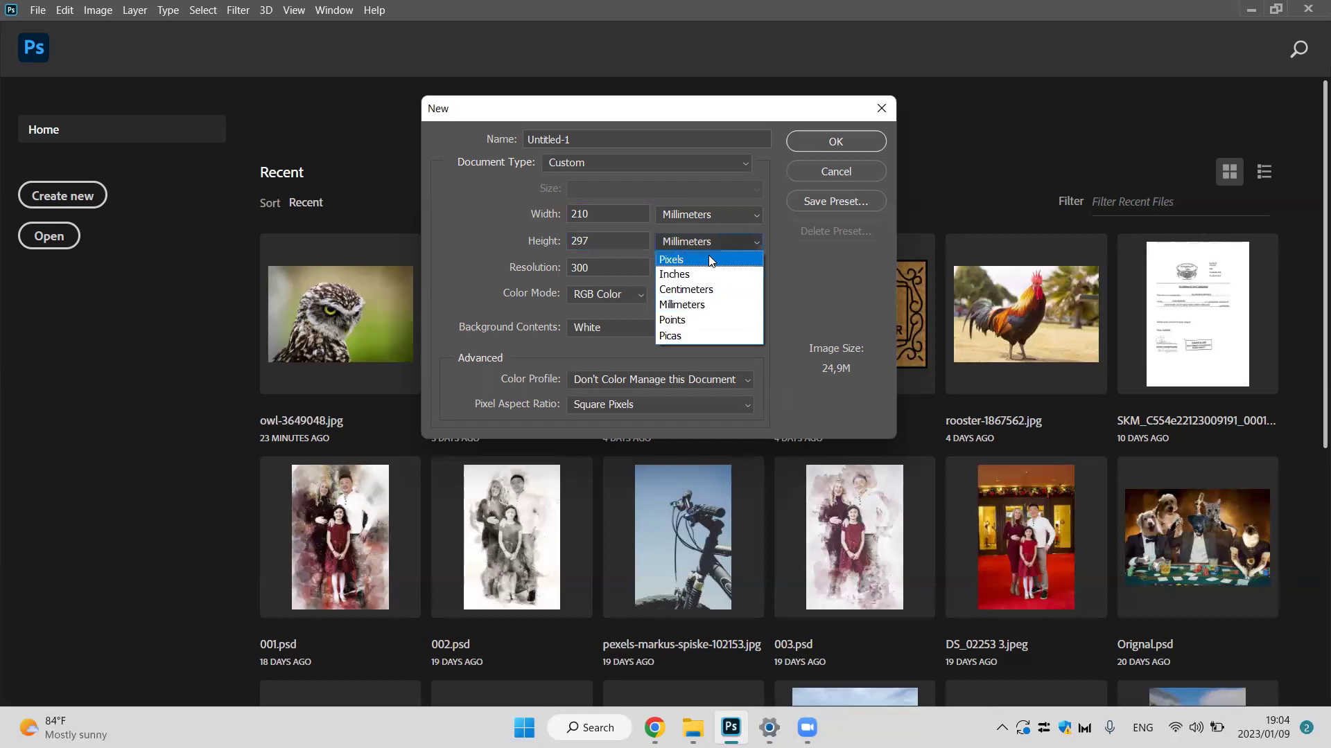
left_click(679, 274)
left_click(616, 217)
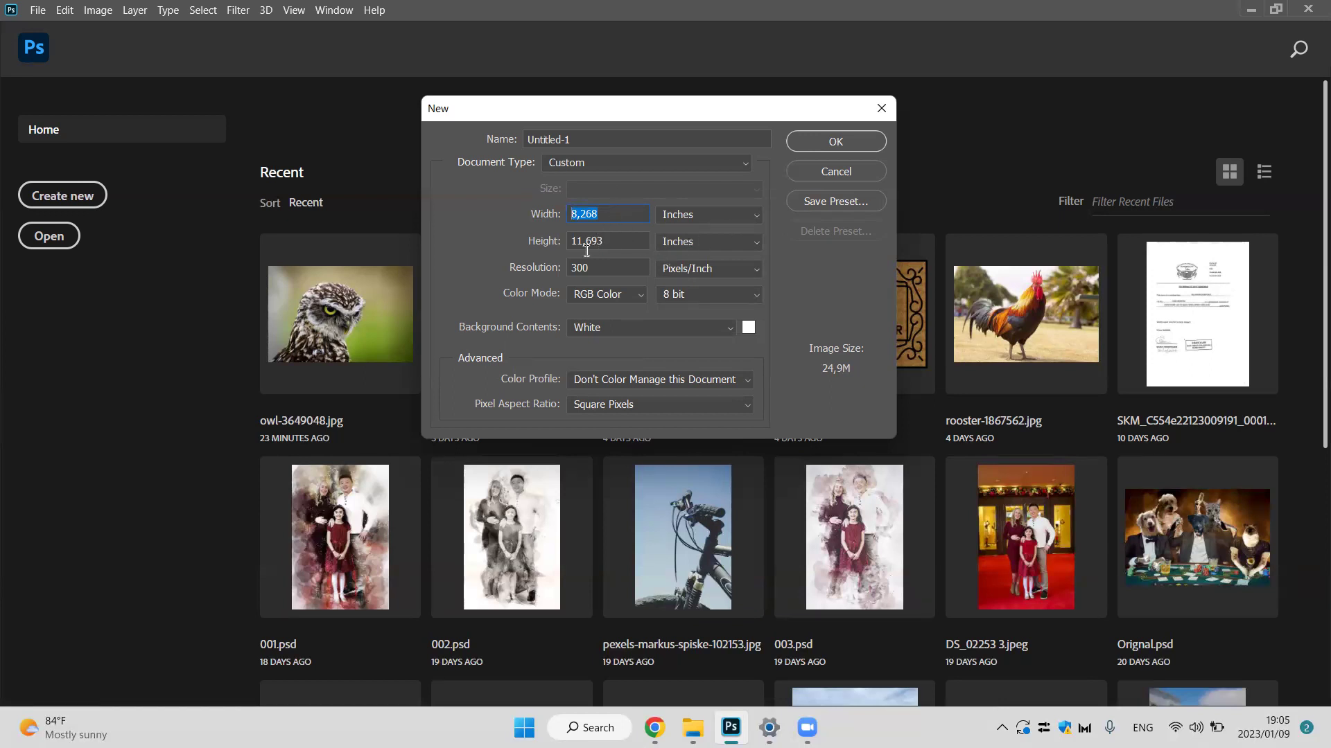
Examine the new document's resolution setting, resolution units and available color modes, and choose RGB Color.
left_click(603, 271)
left_click(623, 266)
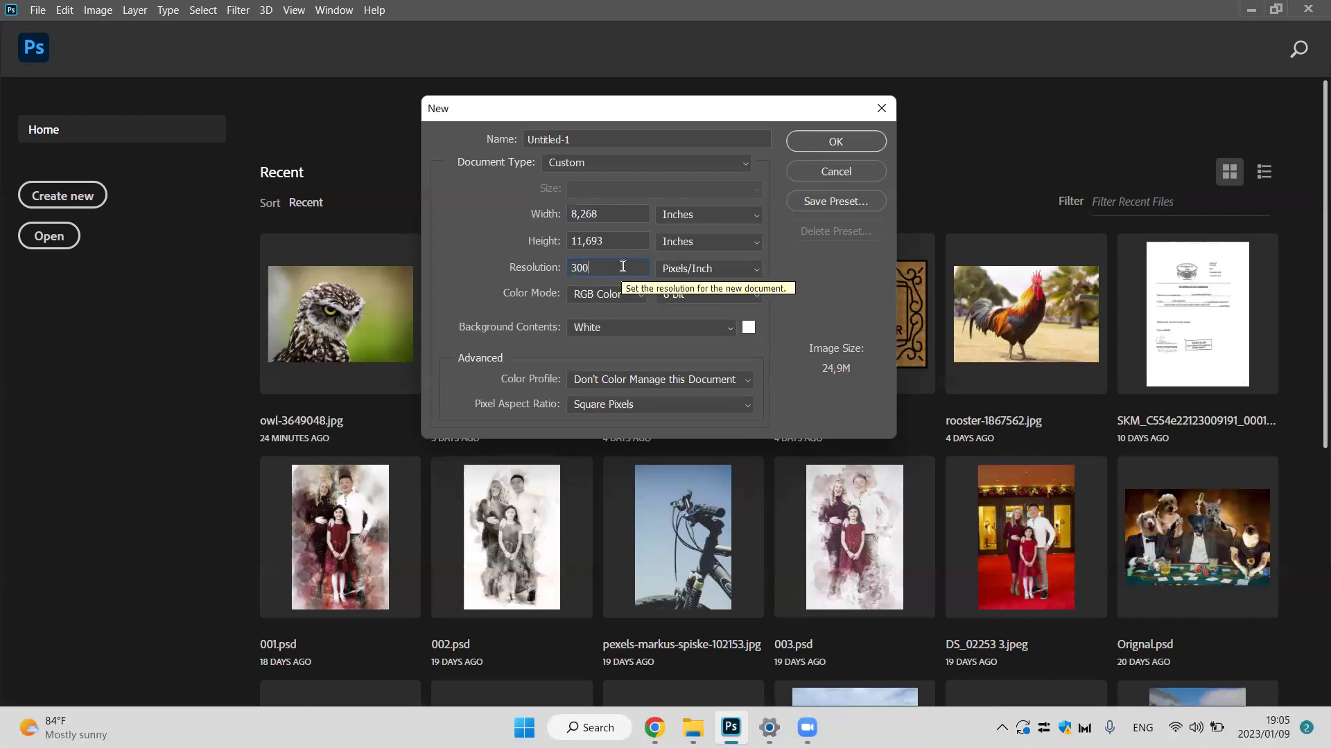
left_click(719, 268)
left_click(719, 268)
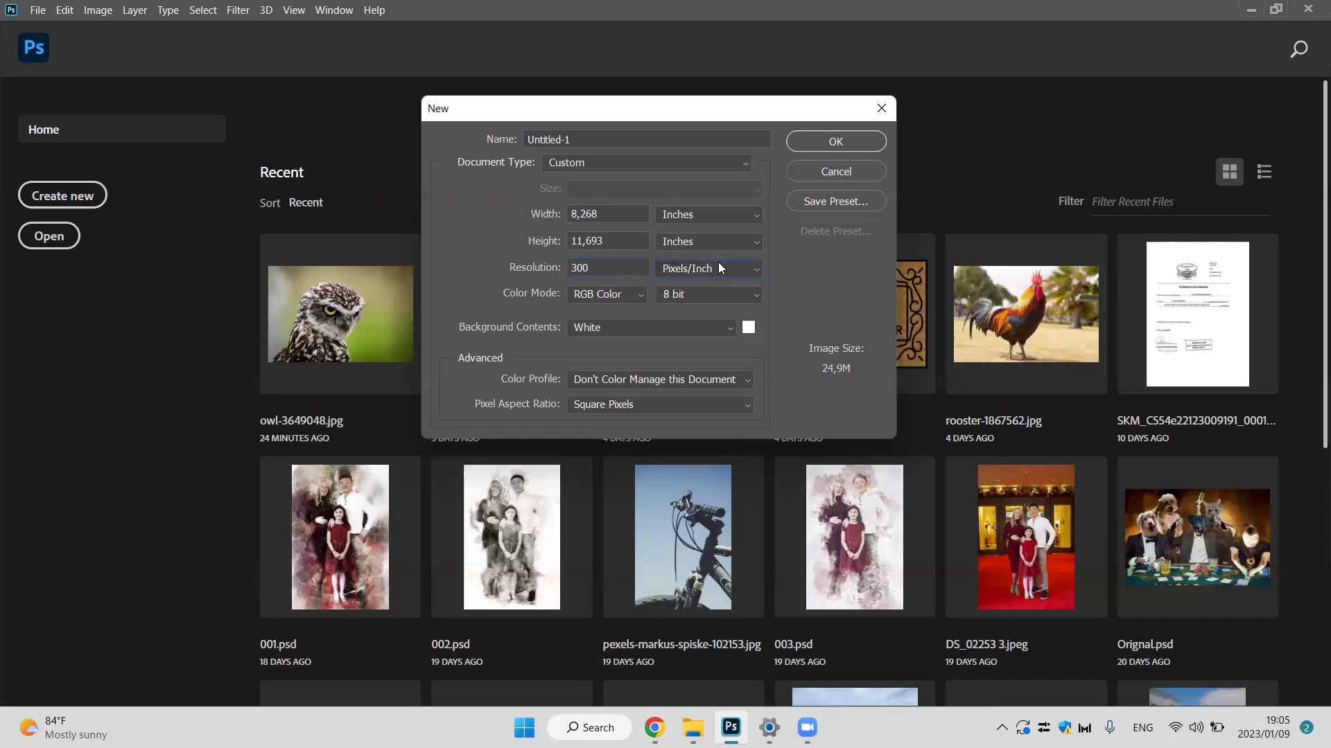
left_click(718, 264)
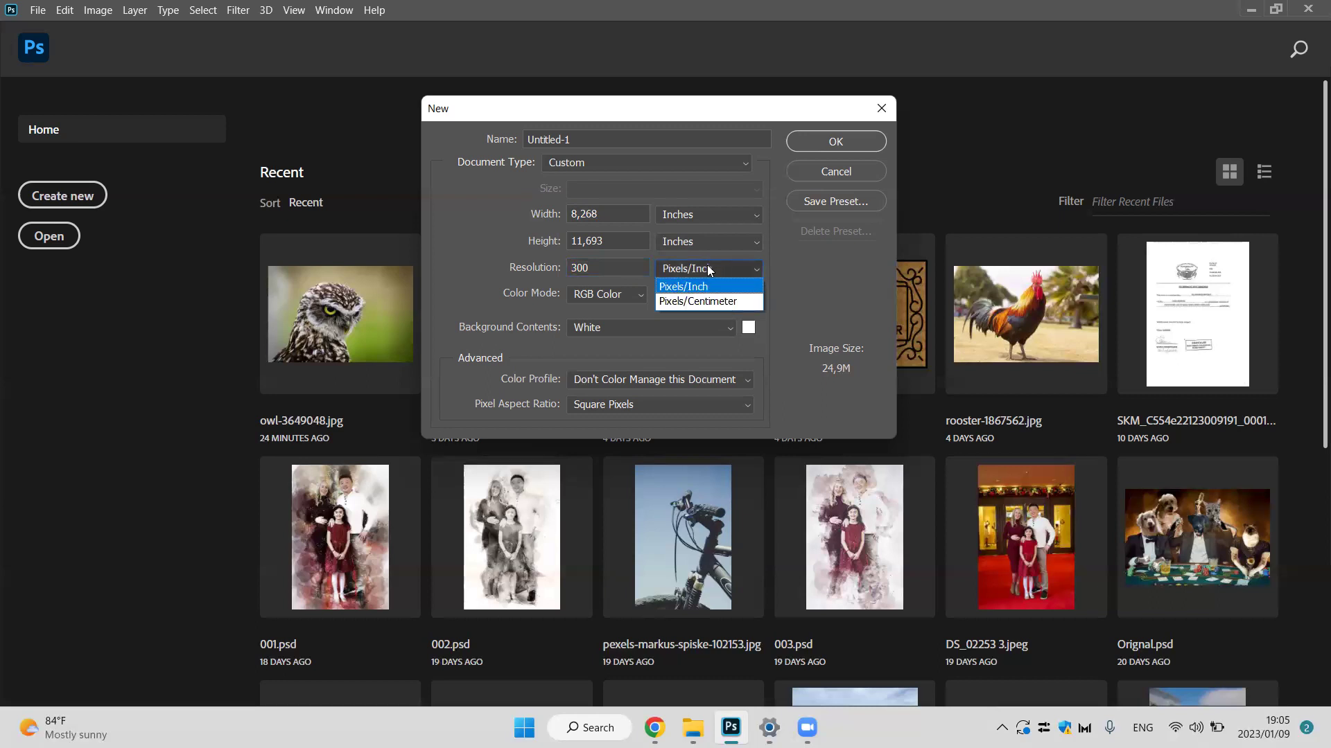
left_click(709, 270)
left_click(708, 271)
left_click(709, 272)
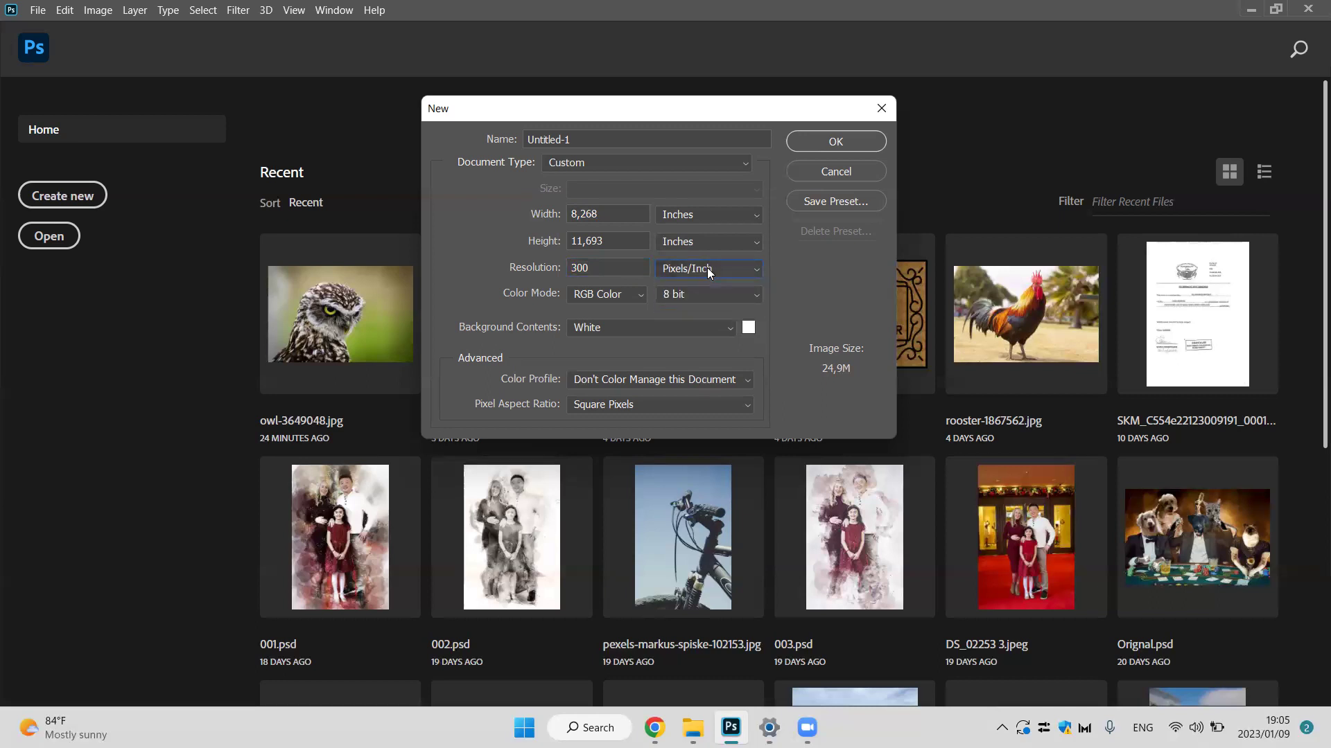
double_click(572, 271)
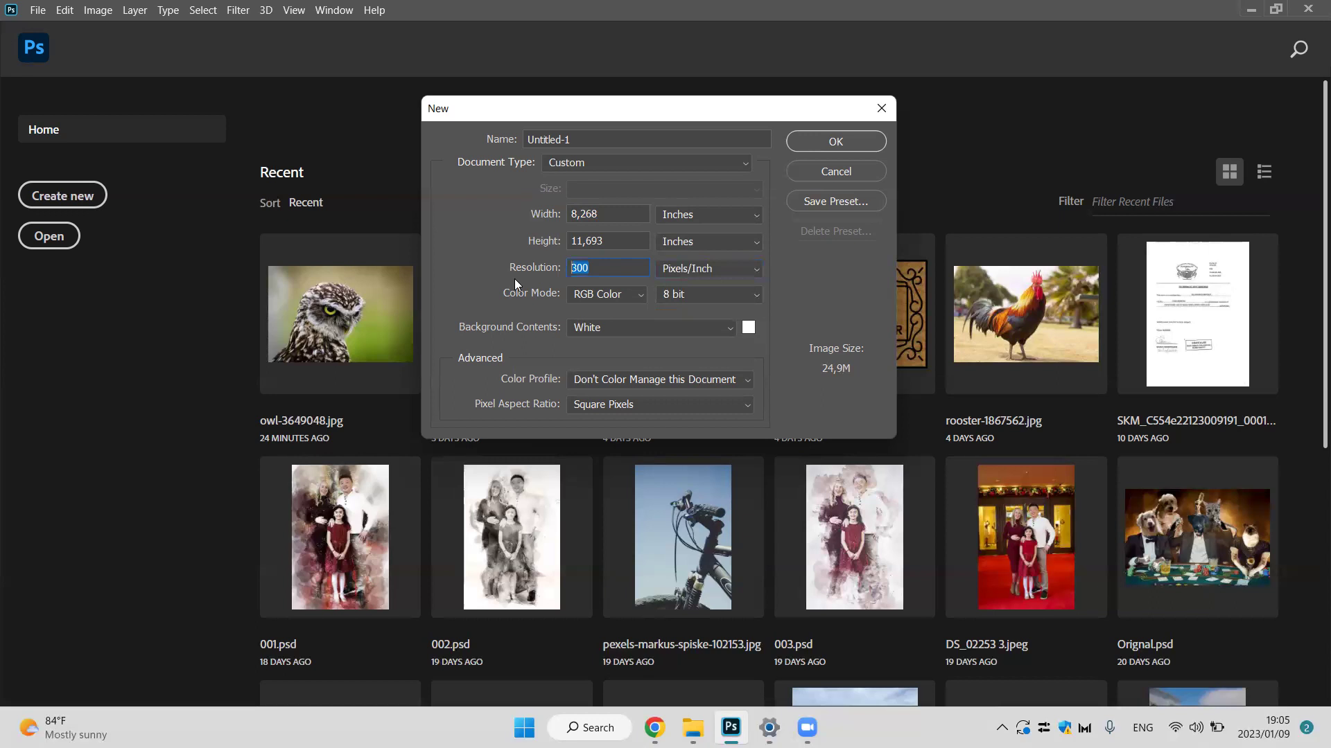
left_click(615, 270)
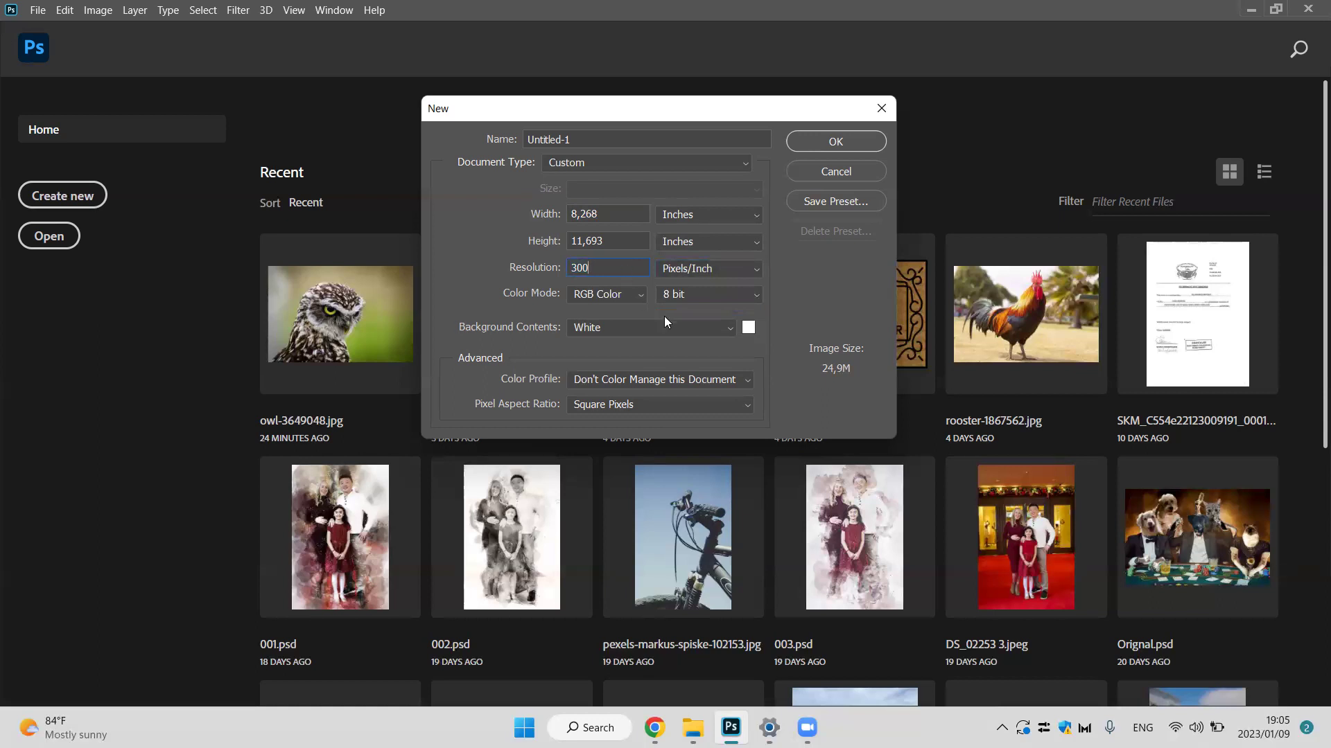
left_click(623, 299)
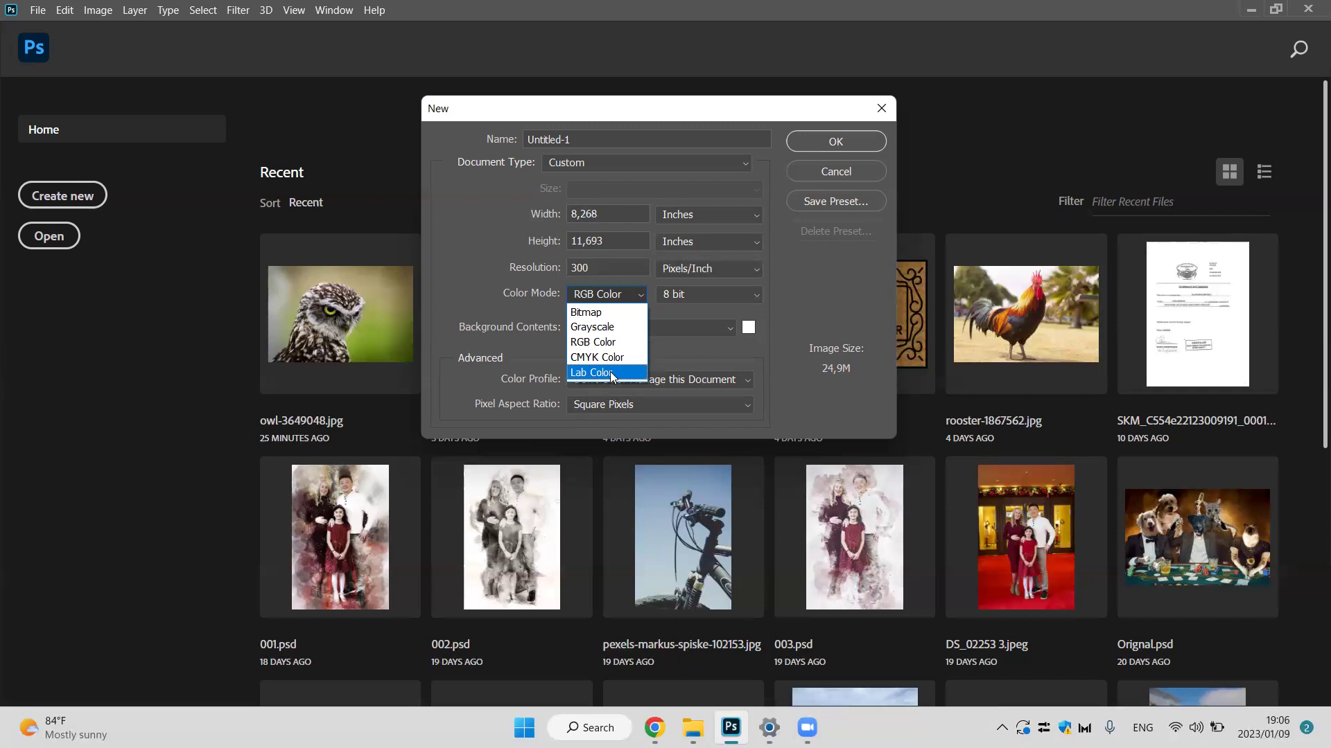
left_click(613, 343)
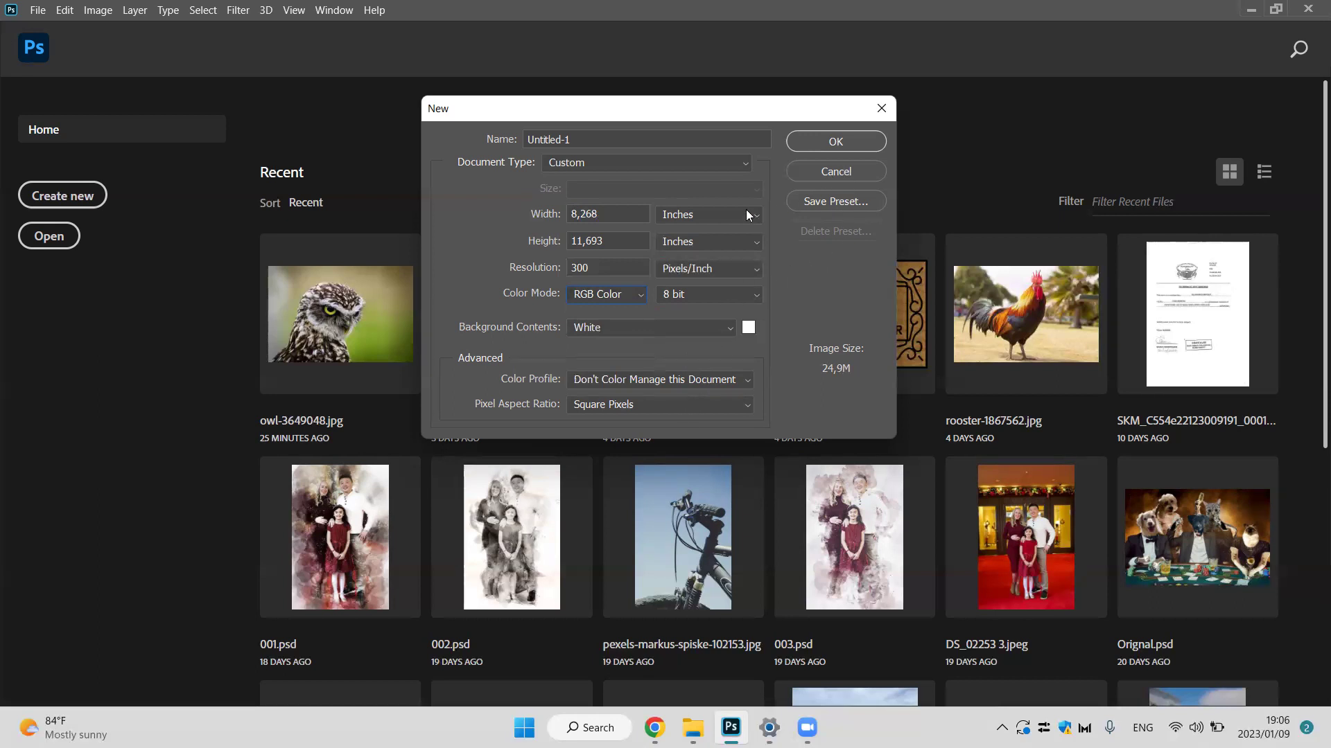
Set the new document's size to 3000 by 3000 pixels and create it.
left_click(682, 216)
left_click(679, 217)
double_click(569, 217)
type("3000")
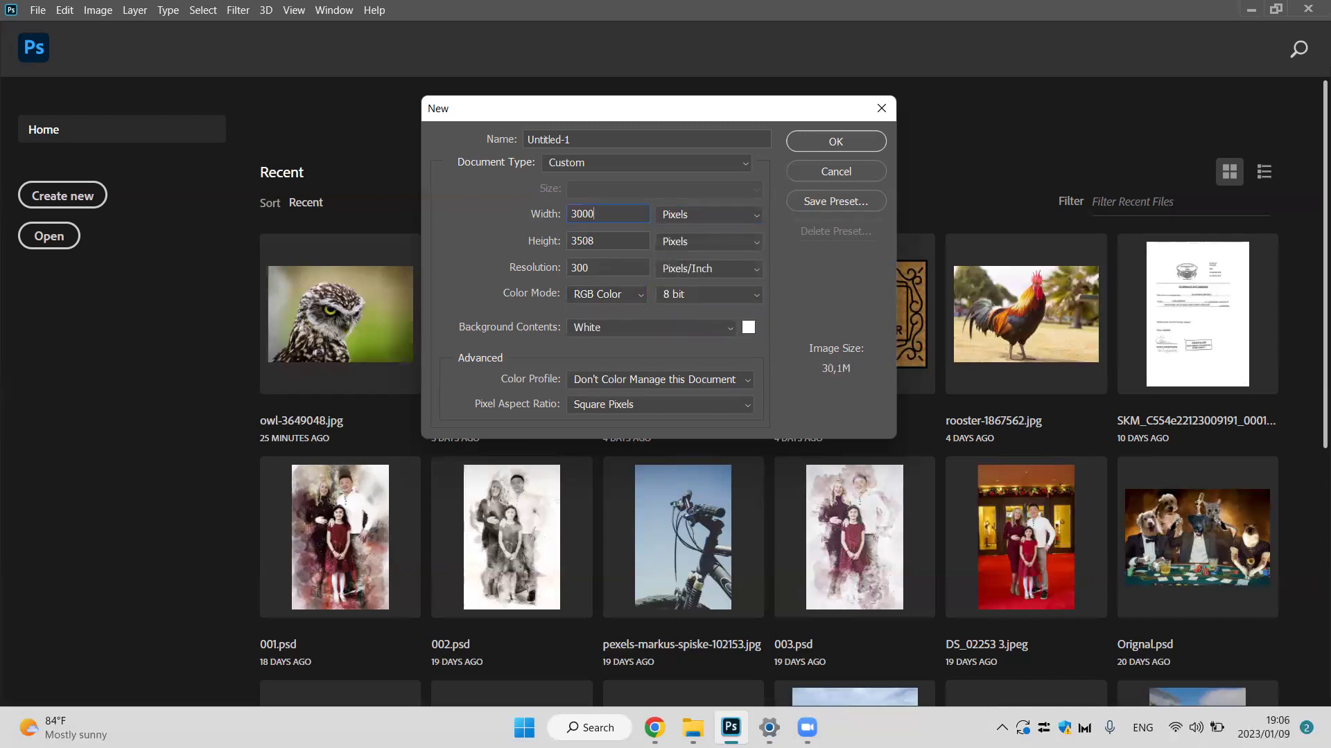
key("Tab")
type("3000")
key("Return")
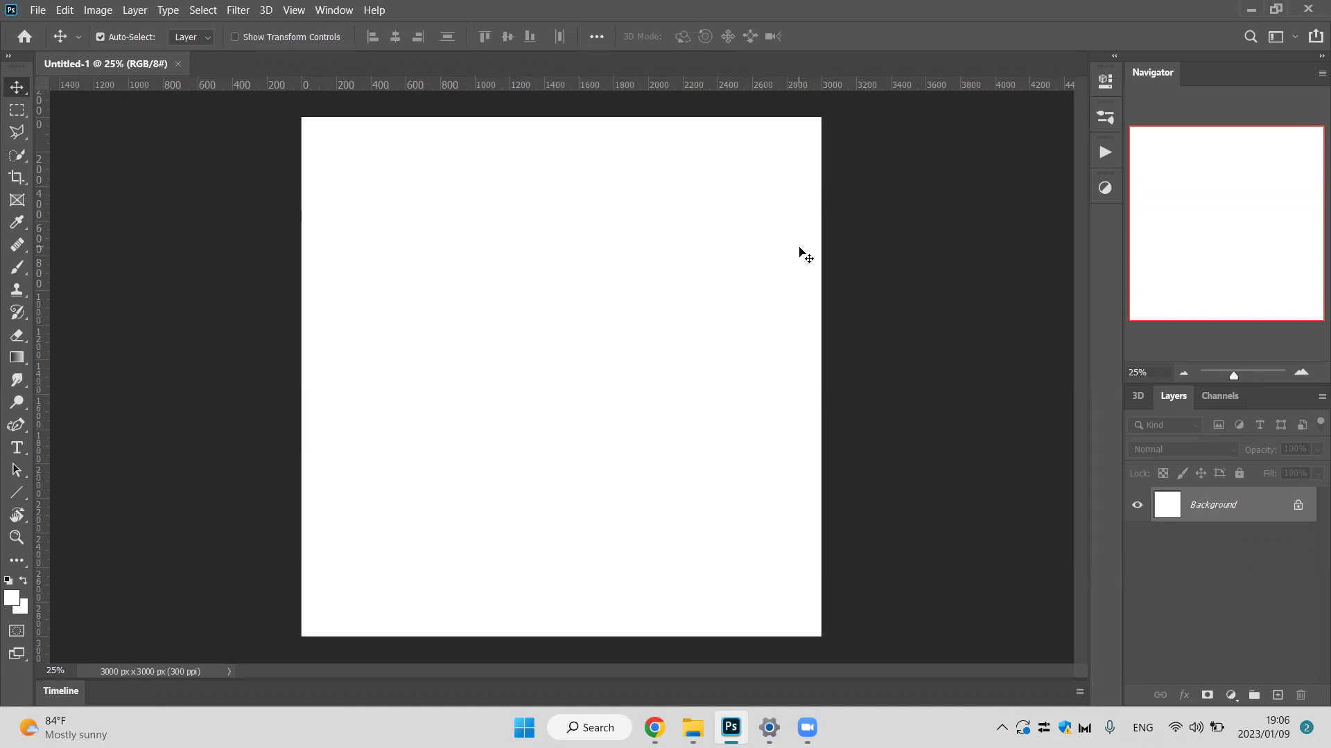
left_click(335, 9)
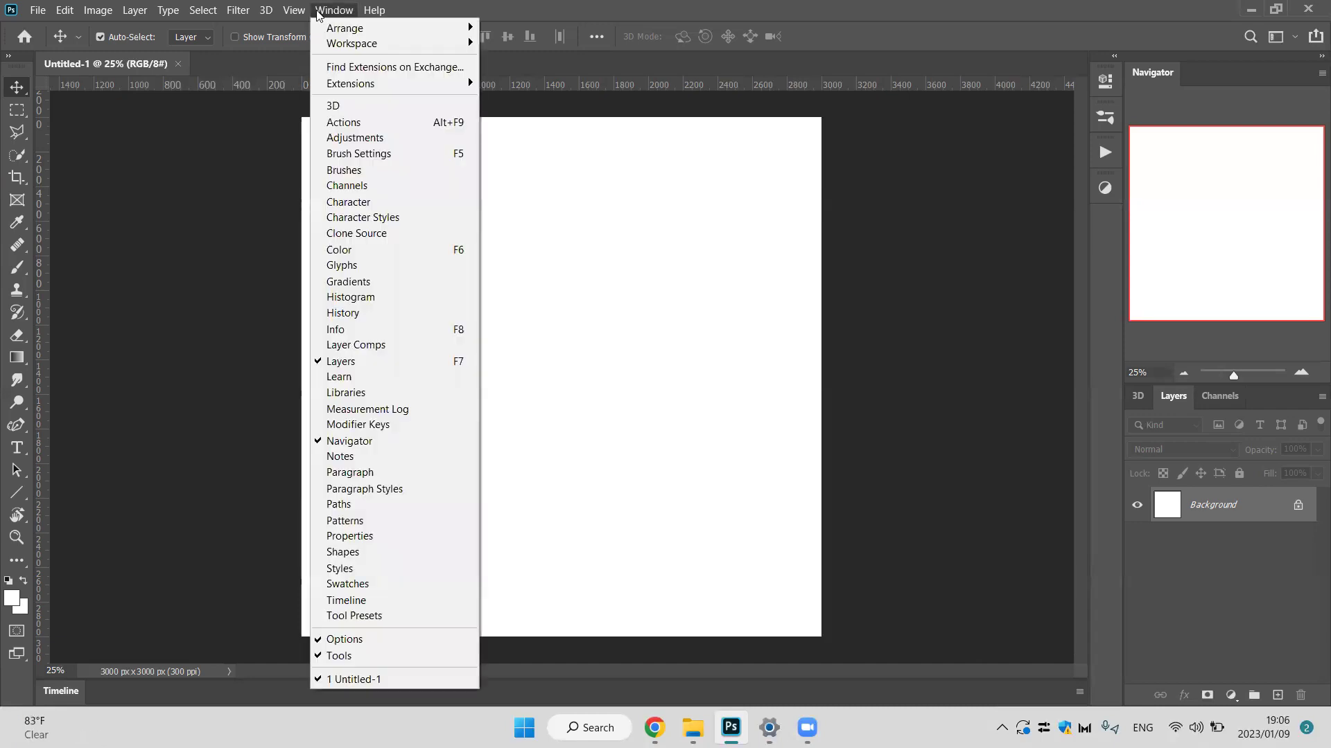
mouse_move(338, 29)
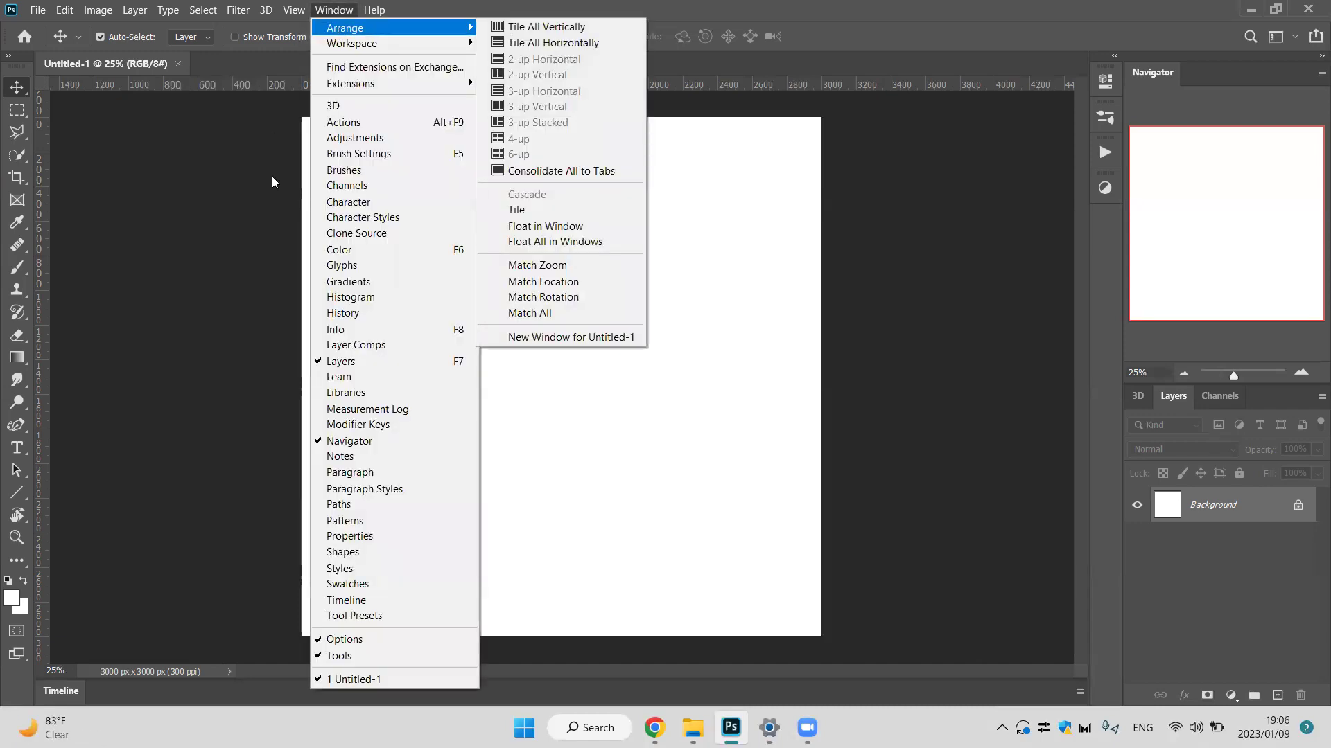
left_click(272, 183)
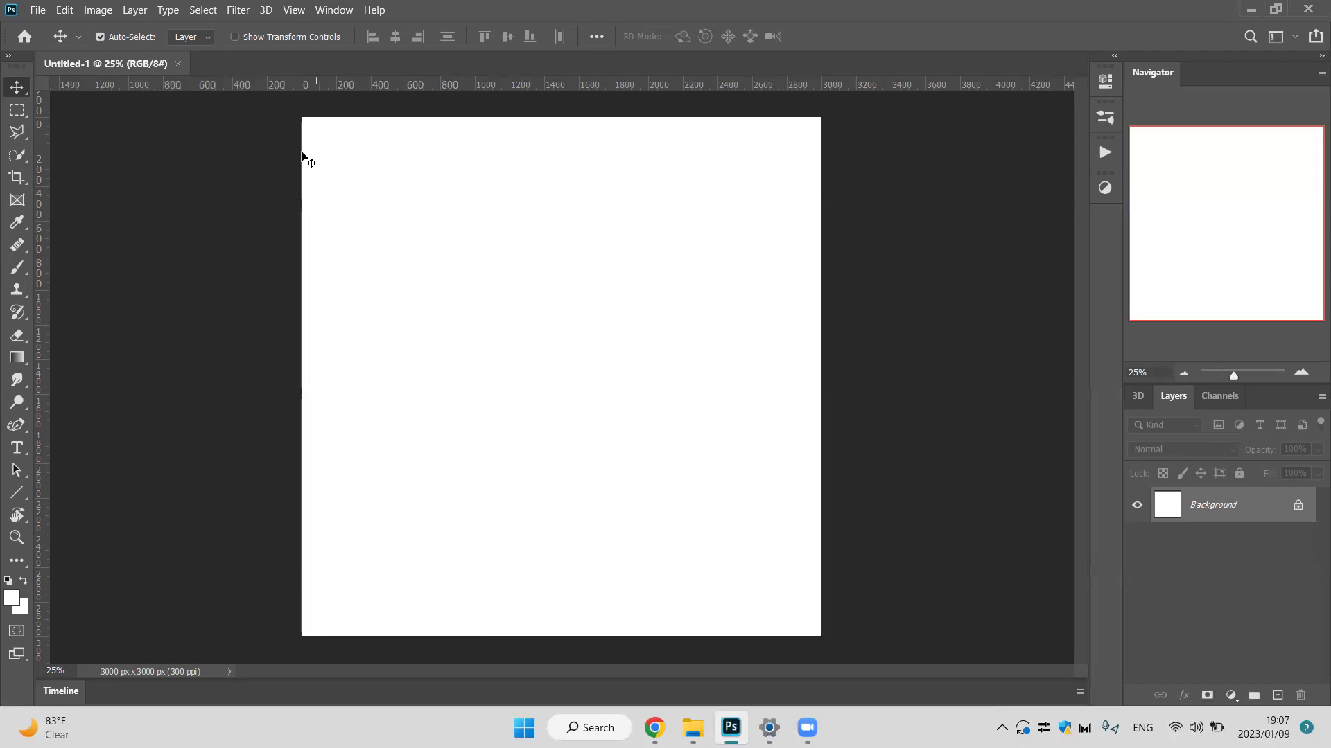
Examine the tools grouped with the Move, Marquee, Lasso and Quick Selection tools, and select the Quick Selection Tool.
right_click(21, 86)
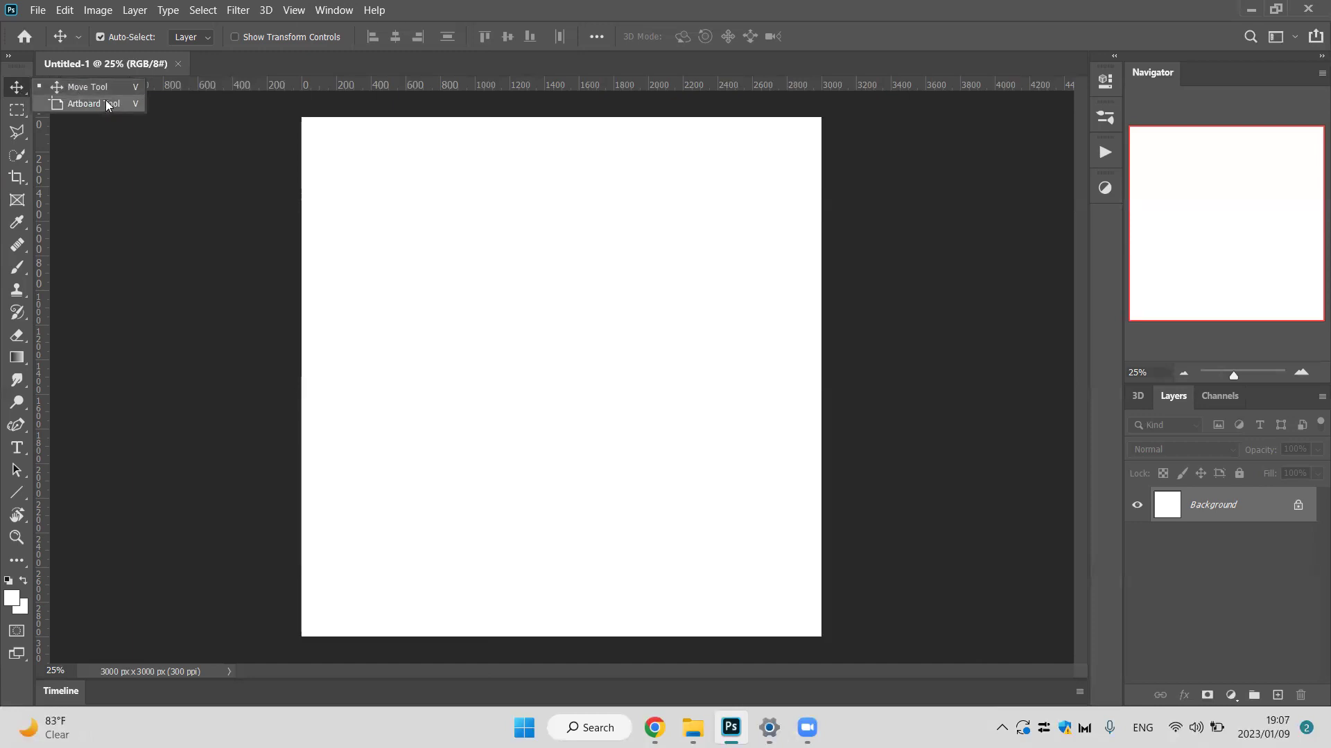
left_click(17, 109)
right_click(17, 109)
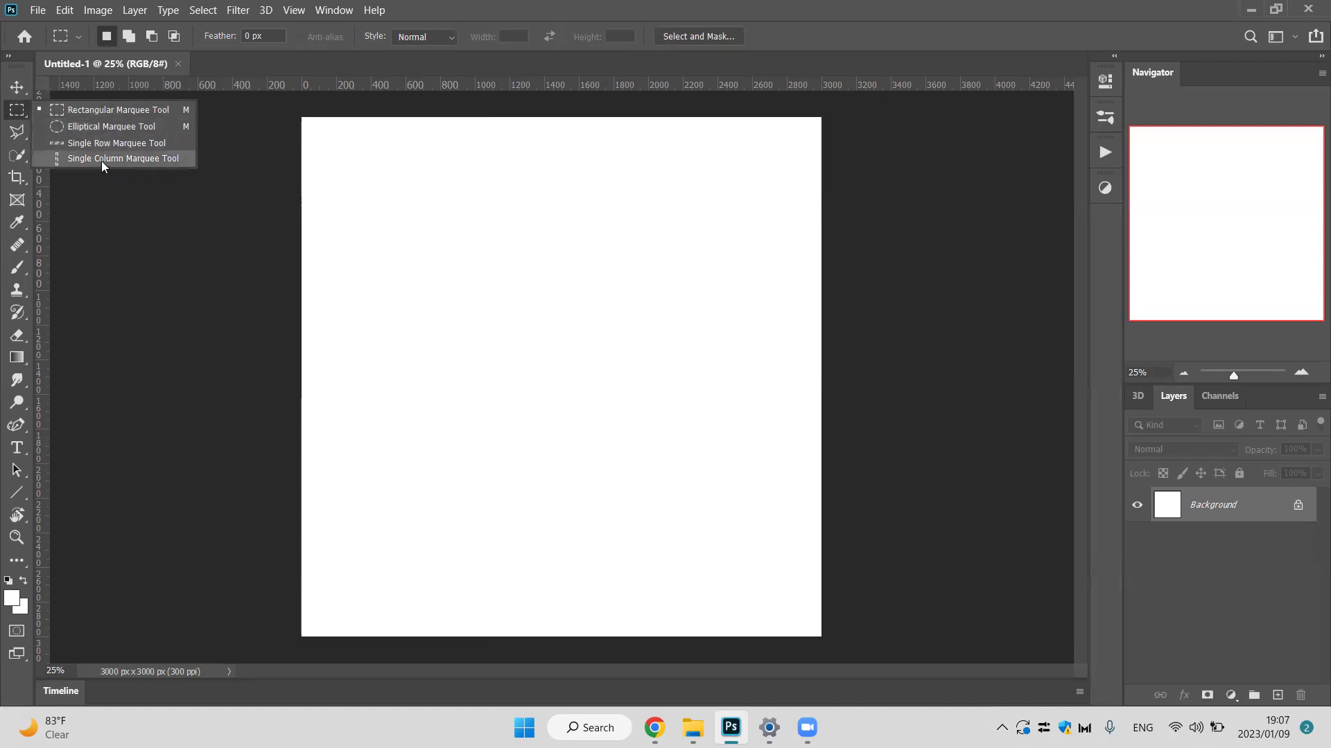
left_click(17, 131)
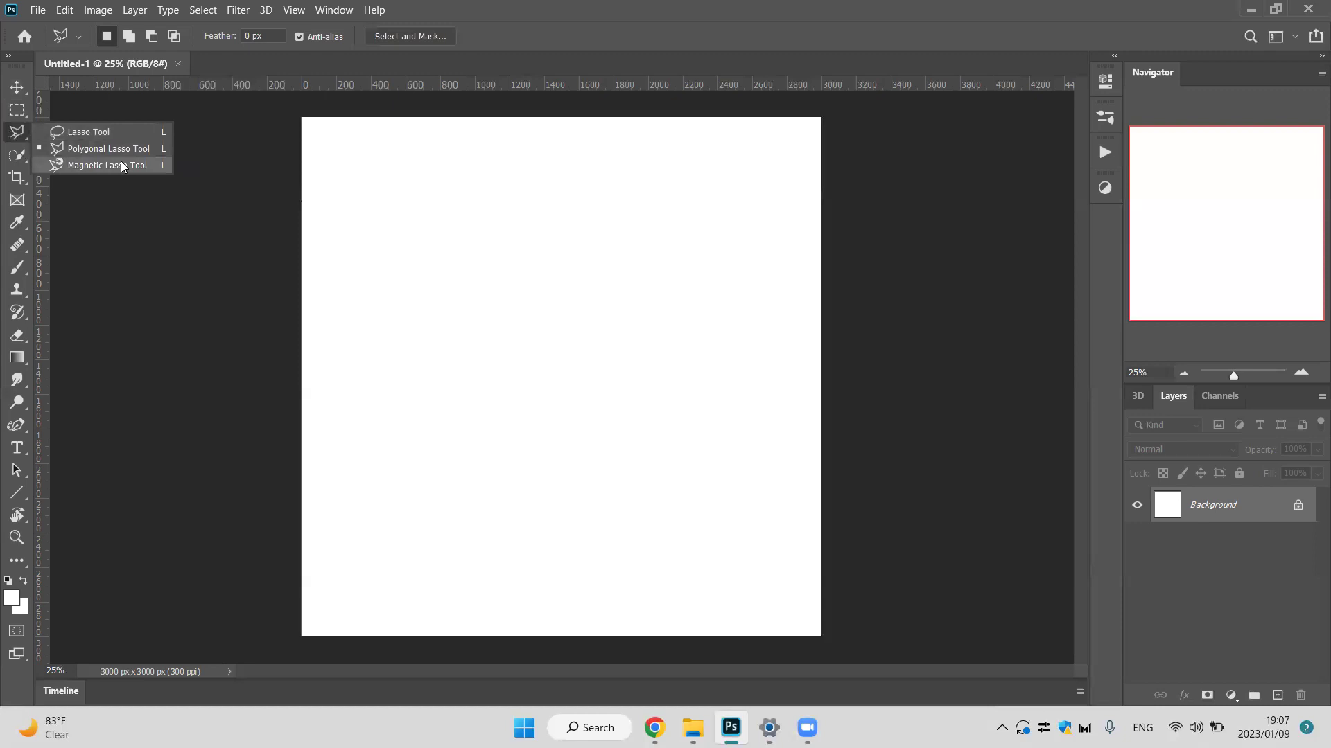
left_click(18, 156)
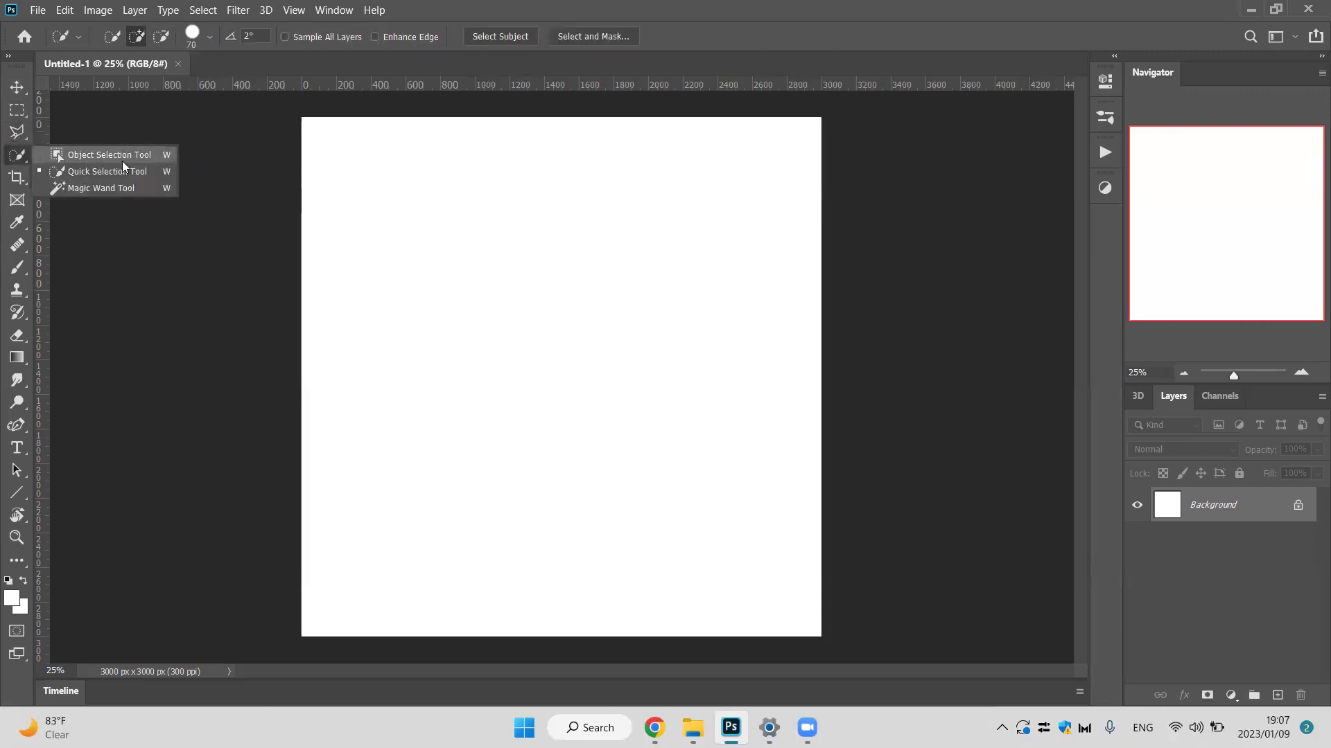
left_click(132, 171)
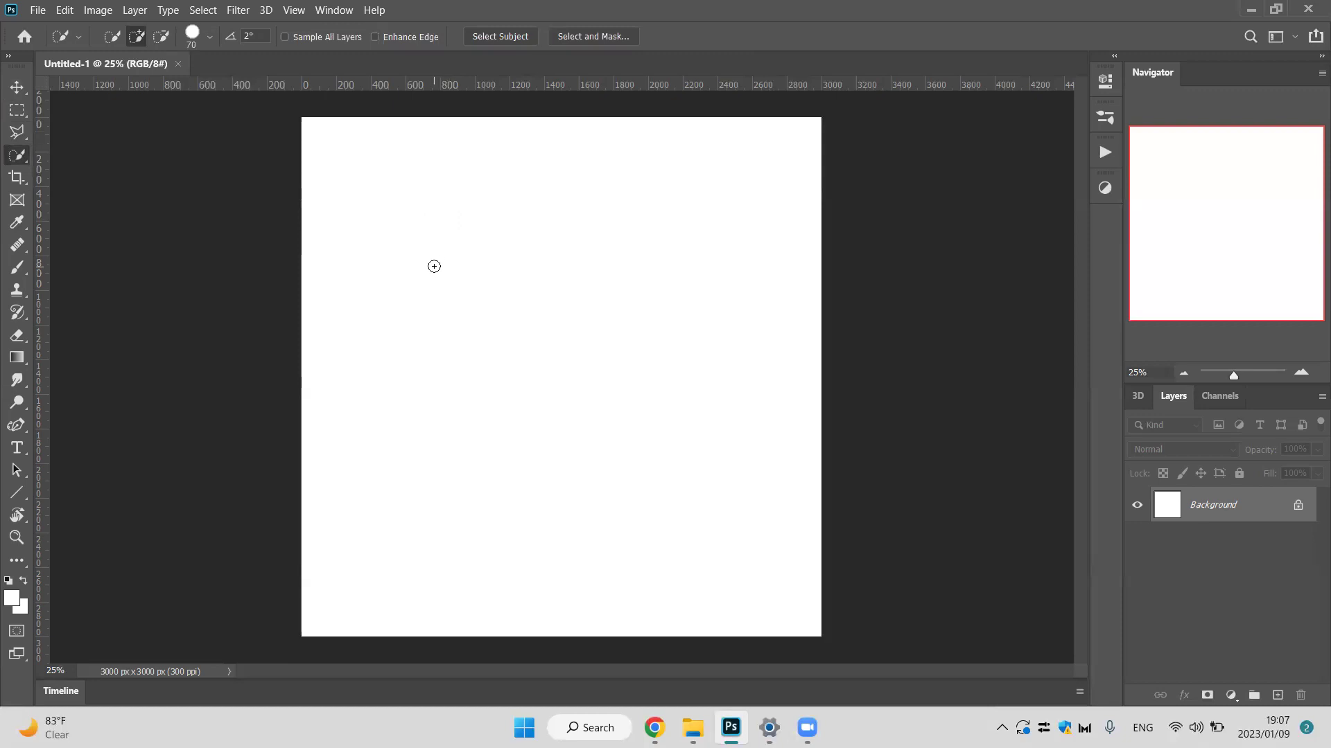
Draw a rectangle of about 2068 by 2432 px on the blank canvas with the Object Selection Tool.
right_click(14, 155)
left_click(69, 153)
left_click_drag(419, 171, 777, 592)
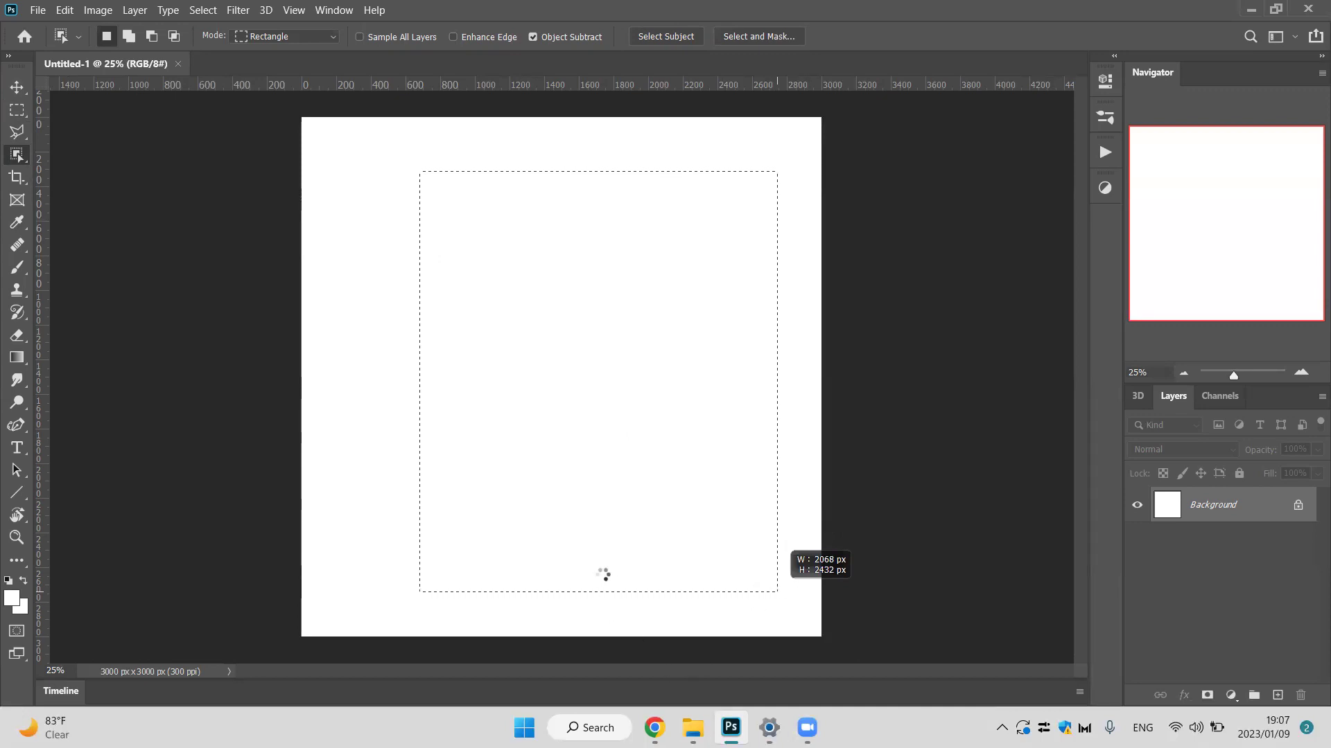
Switch to File Explorer and pick the mother-kissing-her-sleeping-baby image in the Downloads folder.
left_click(693, 727)
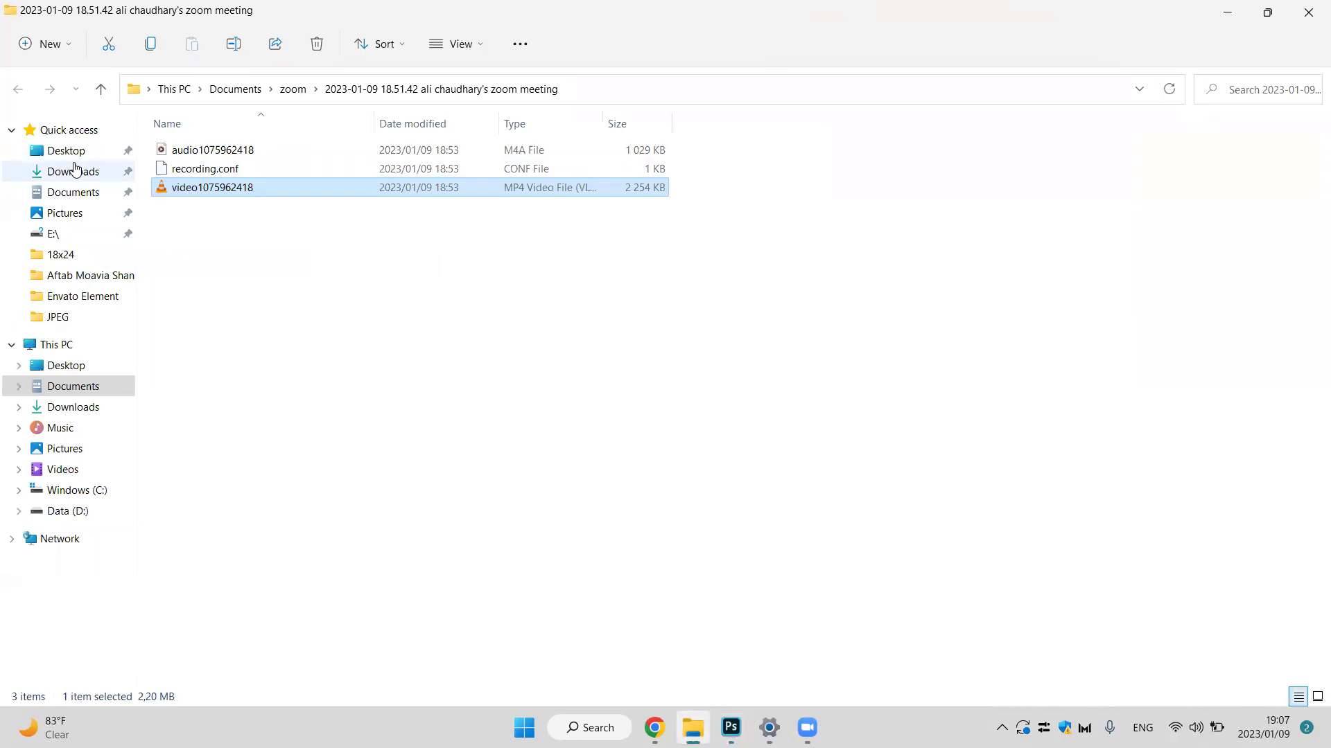
left_click(94, 174)
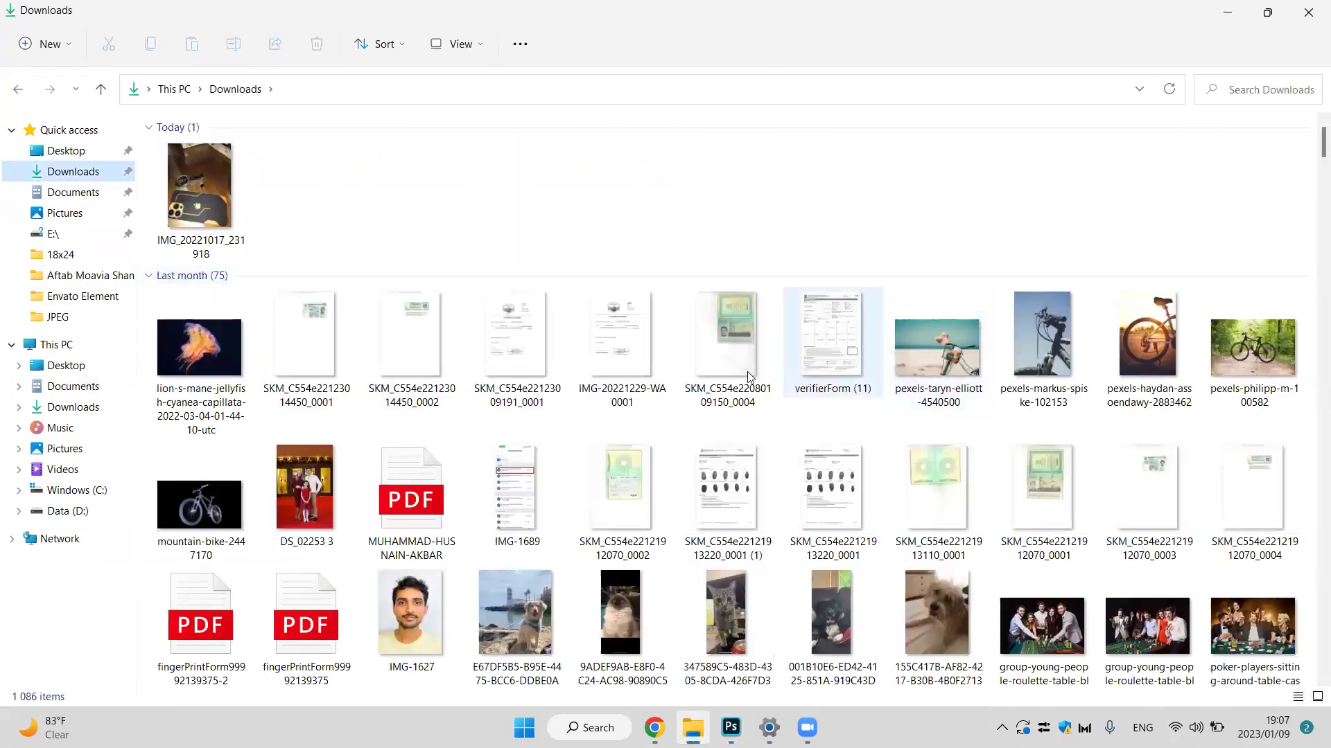
left_click(535, 599)
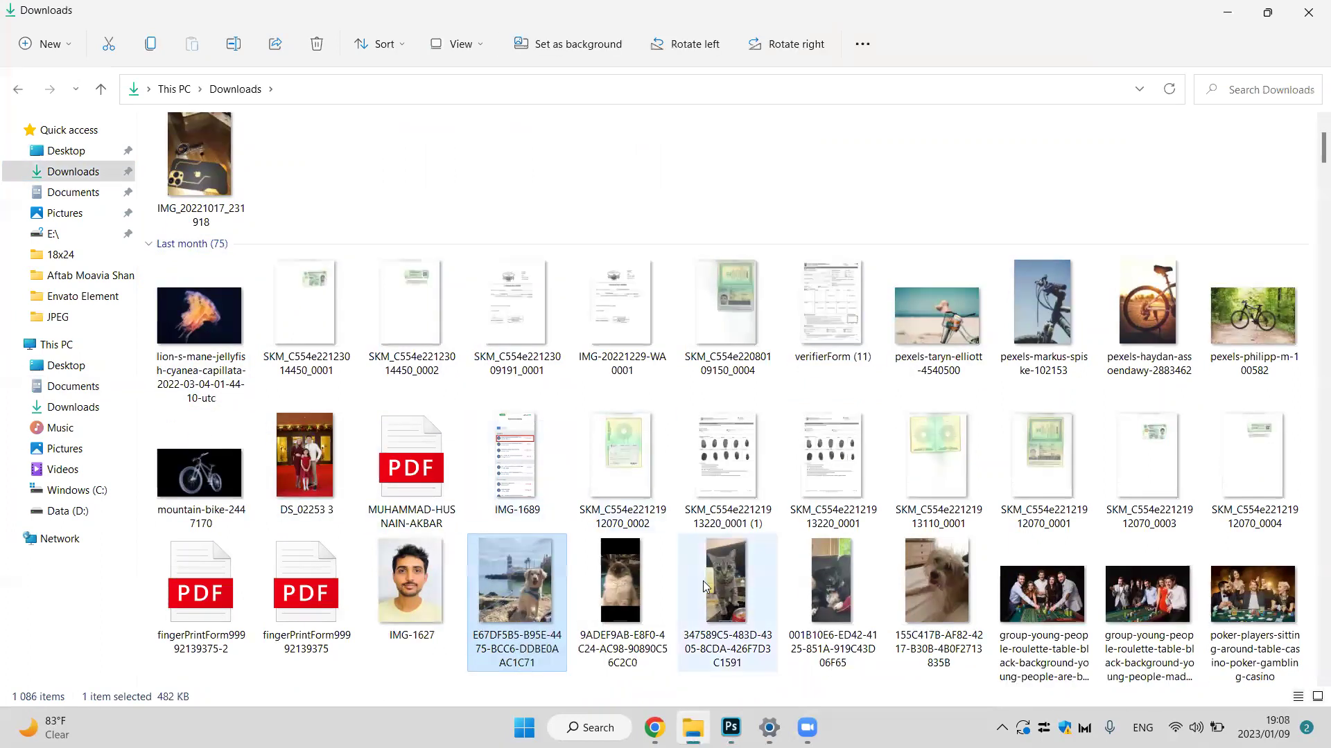
scroll(856, 547, "down", 4)
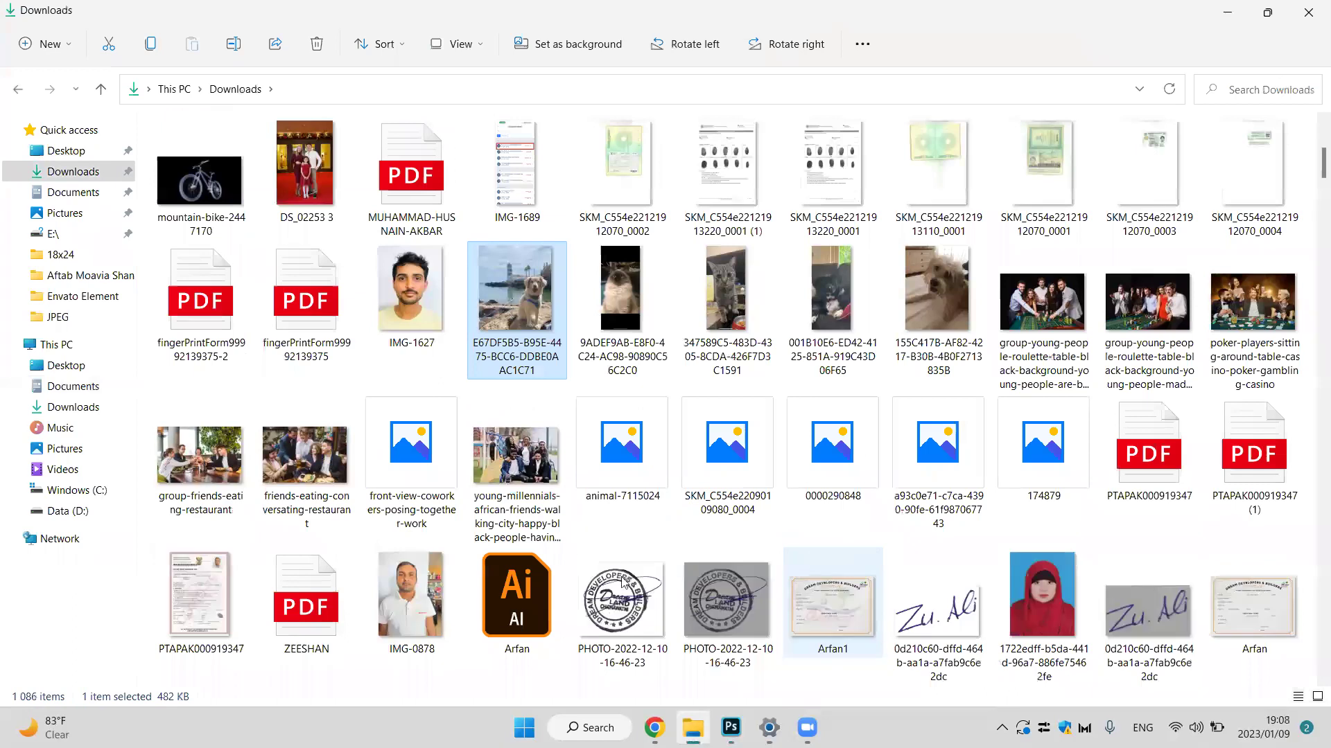
scroll(995, 537, "down", 9)
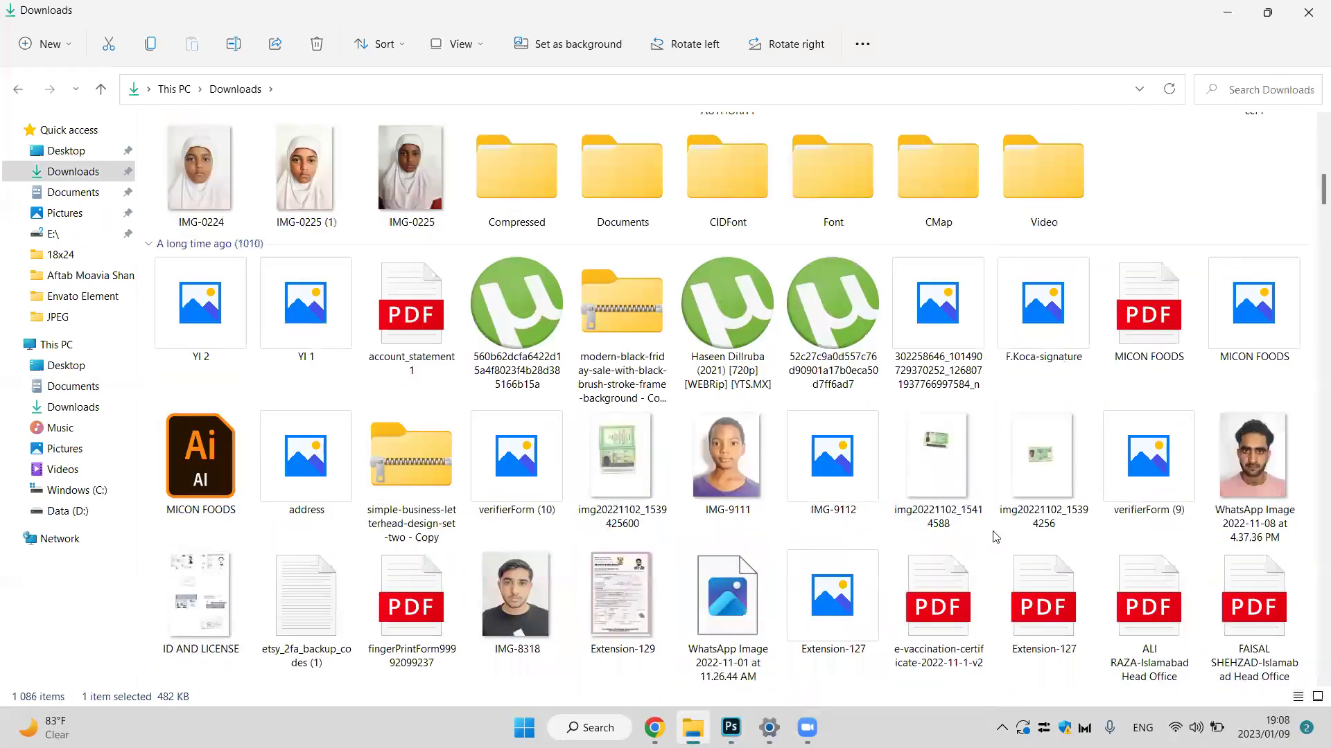
scroll(995, 538, "down", 15)
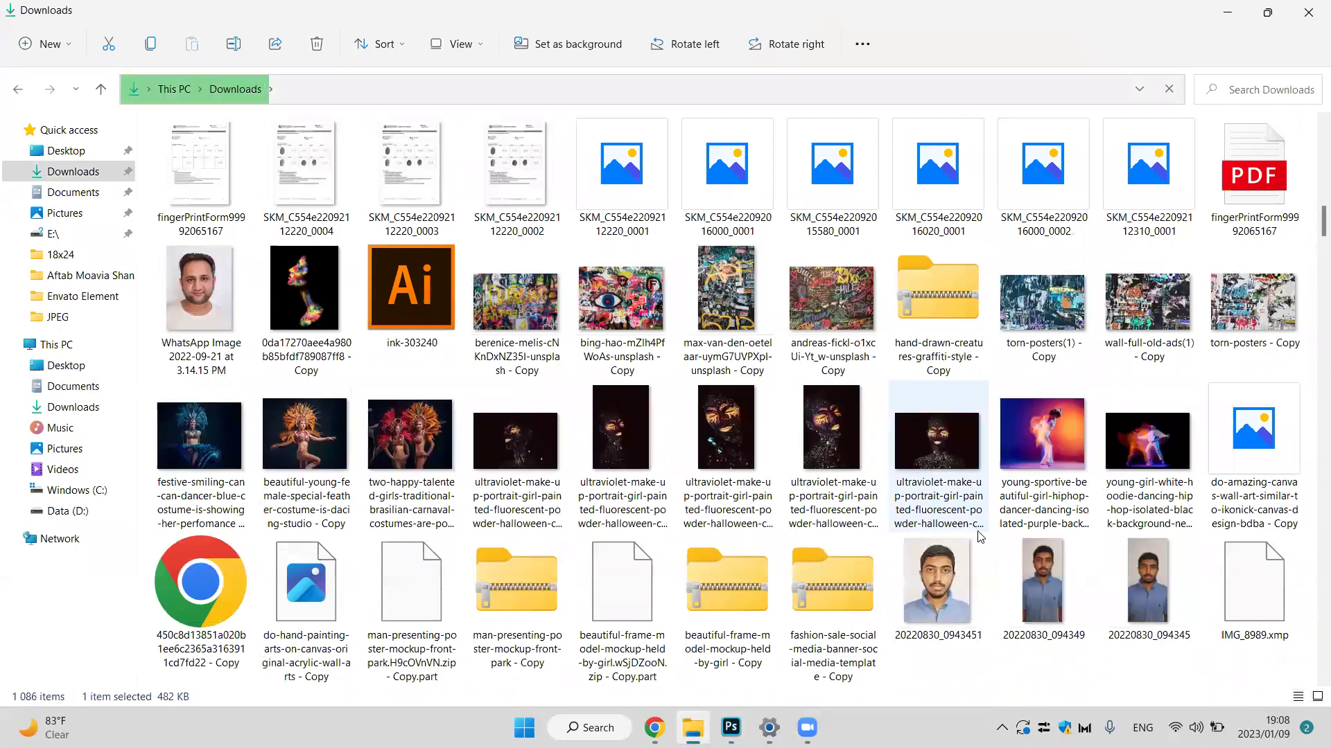
scroll(954, 536, "down", 3)
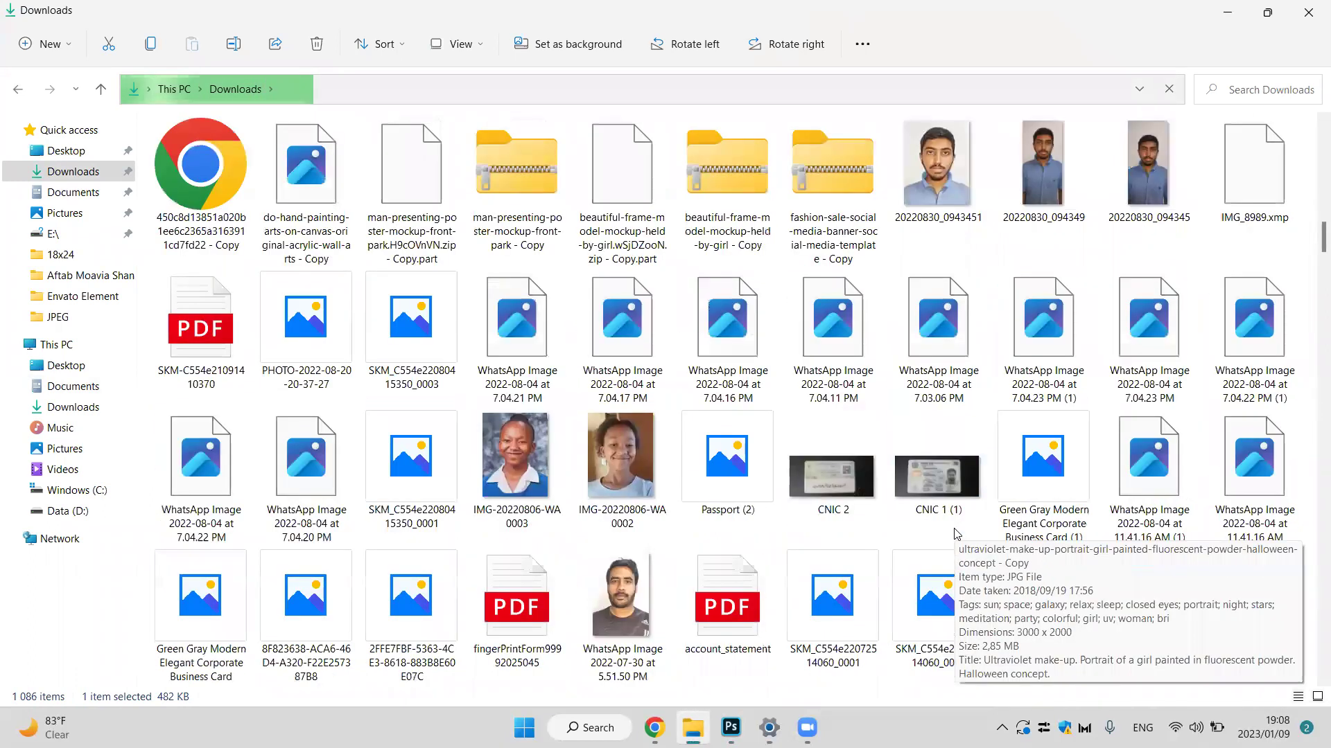
scroll(955, 534, "down", 5)
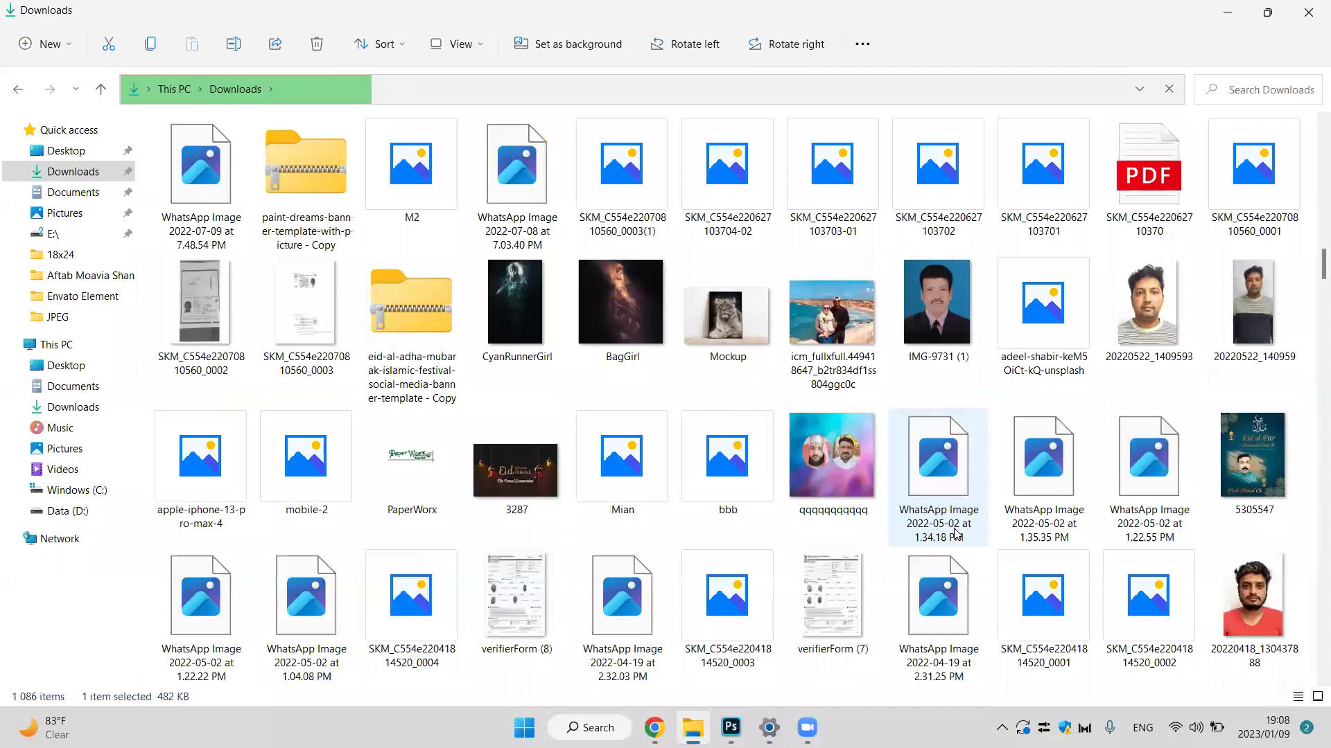
scroll(960, 535, "down", 10)
scroll(963, 535, "down", 3)
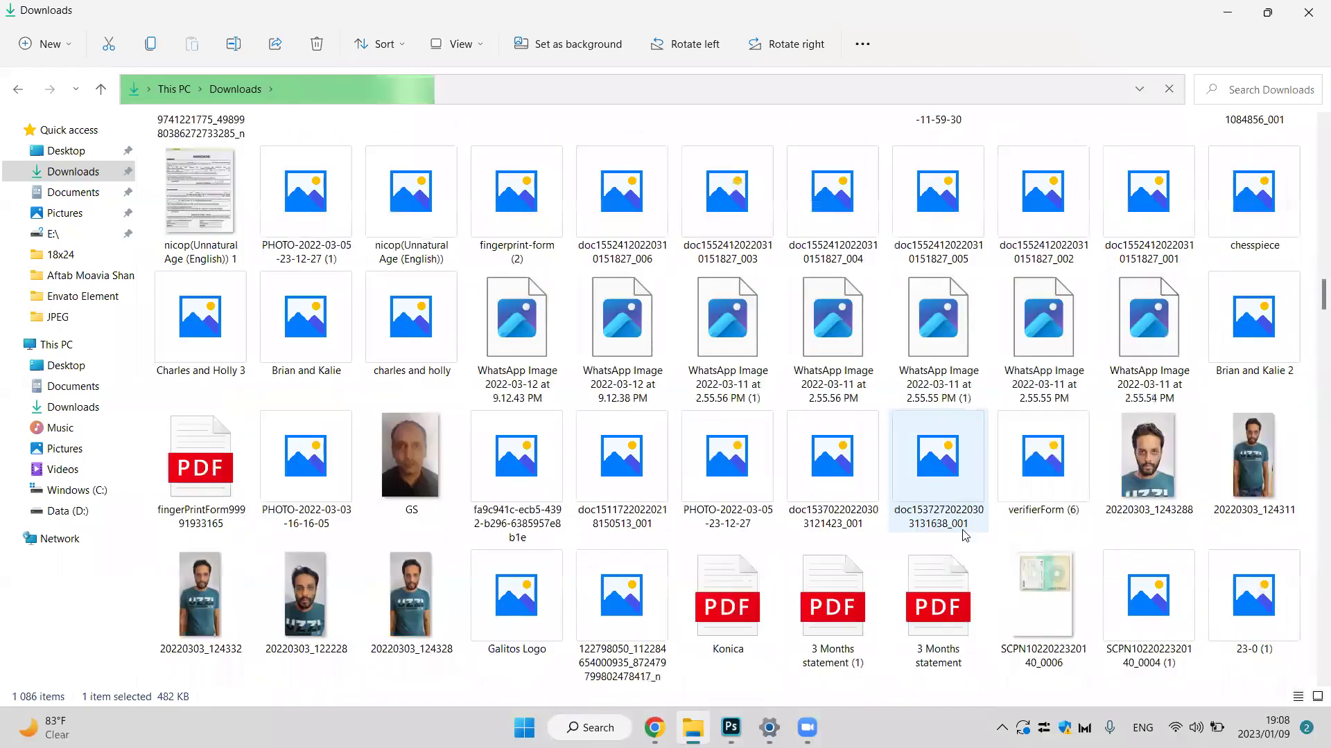
scroll(964, 535, "down", 8)
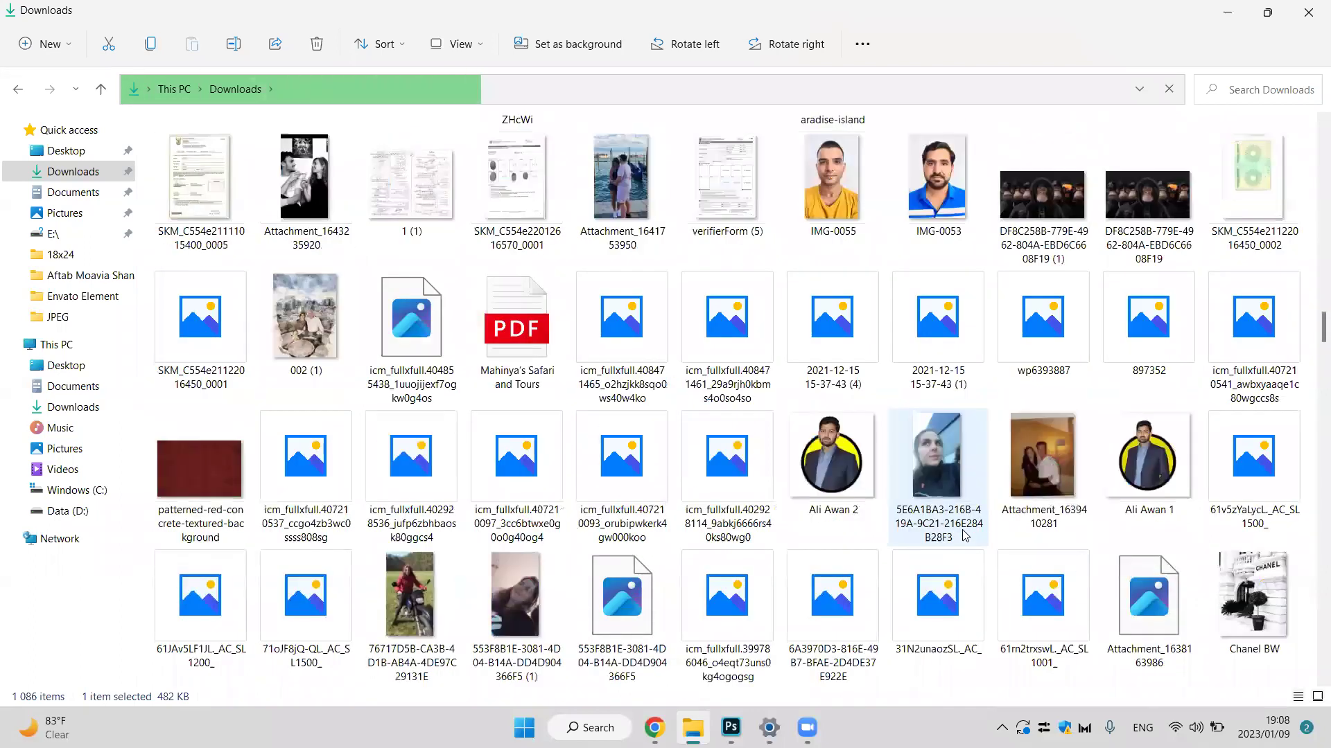
scroll(964, 535, "down", 3)
scroll(964, 535, "down", 3)
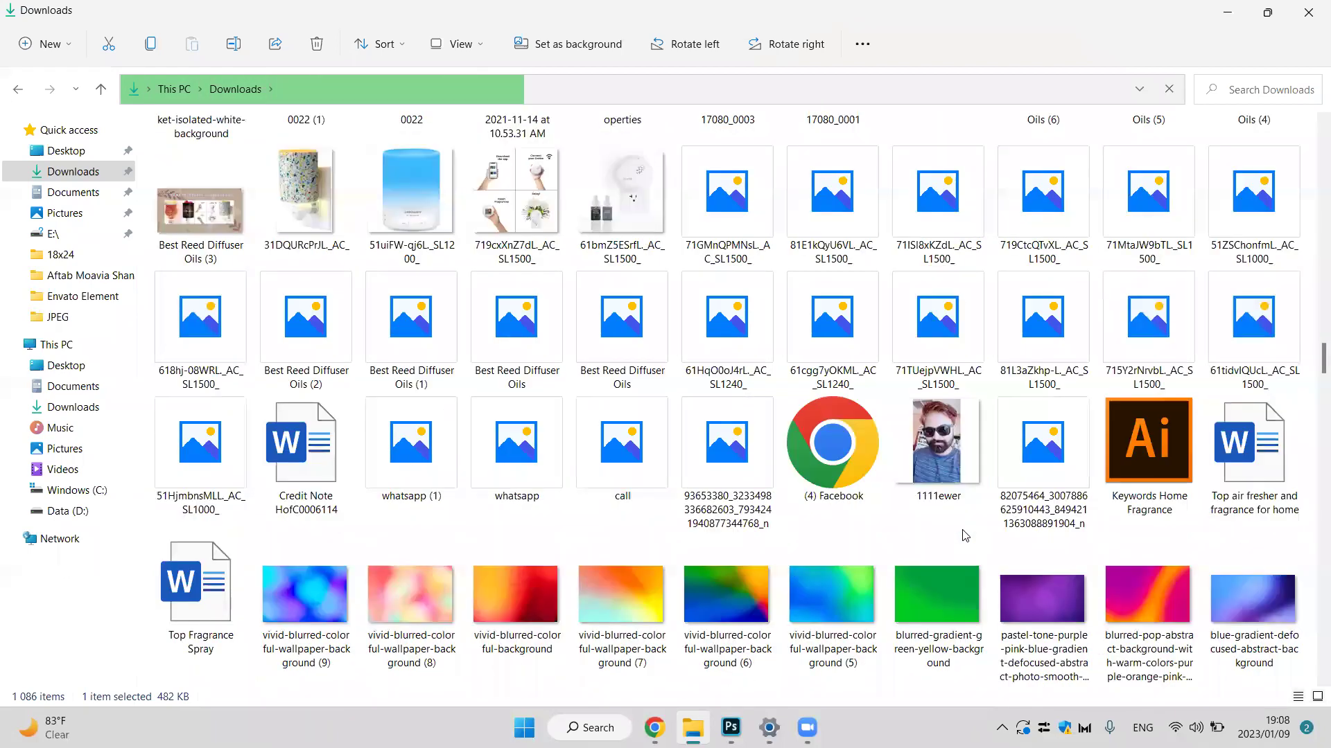
scroll(964, 535, "down", 2)
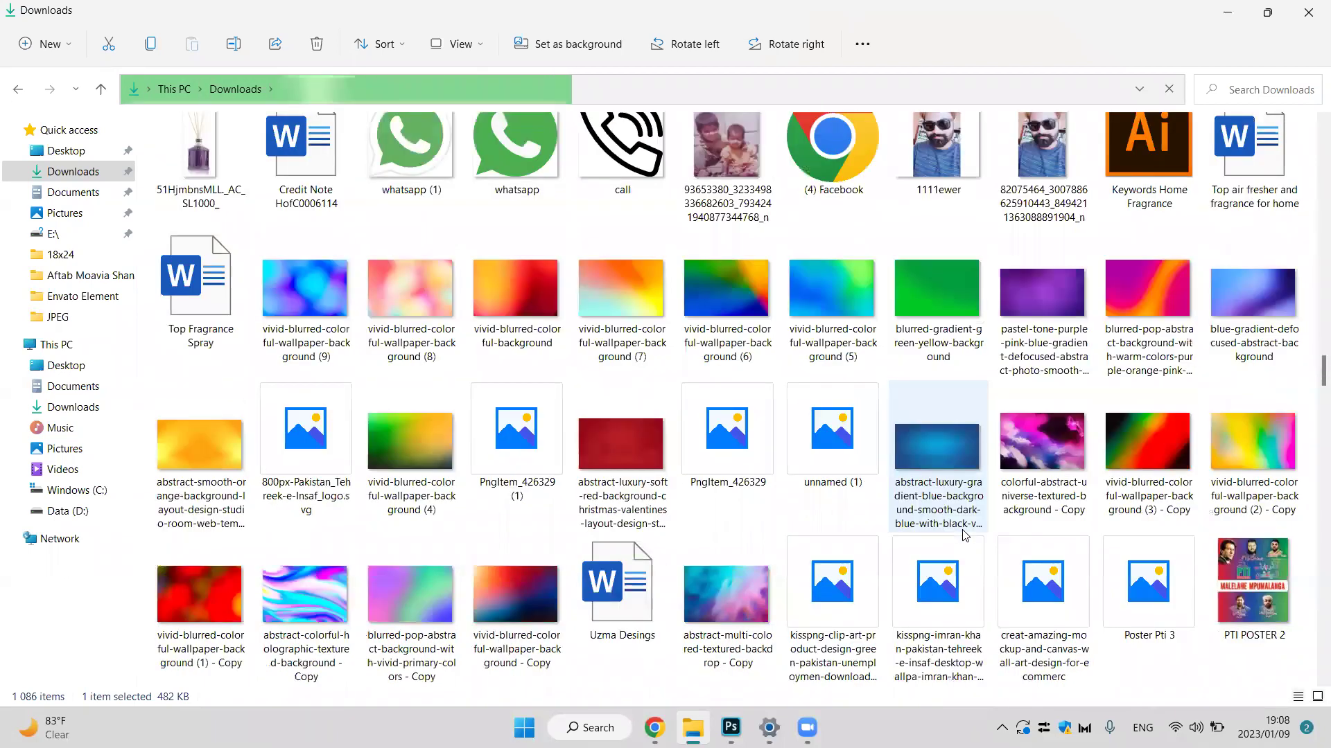
scroll(964, 535, "down", 2)
scroll(962, 535, "down", 2)
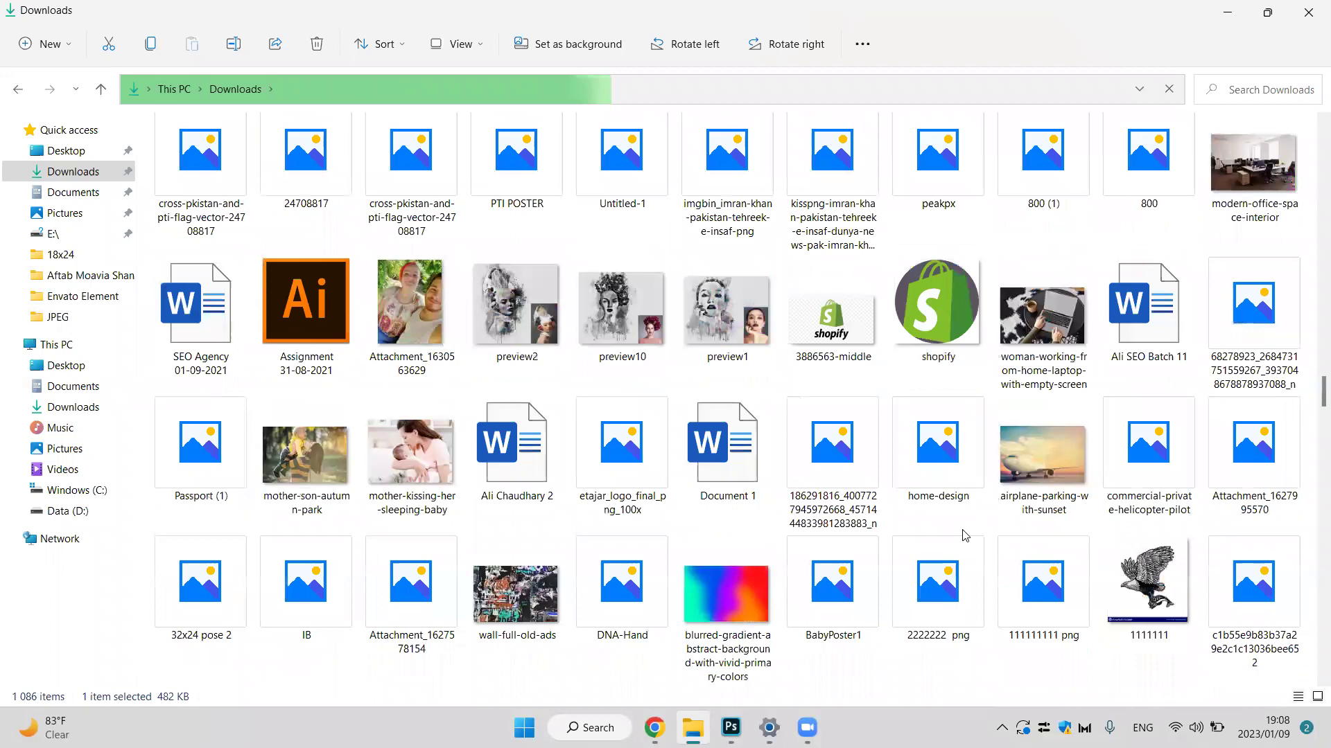
left_click(434, 462)
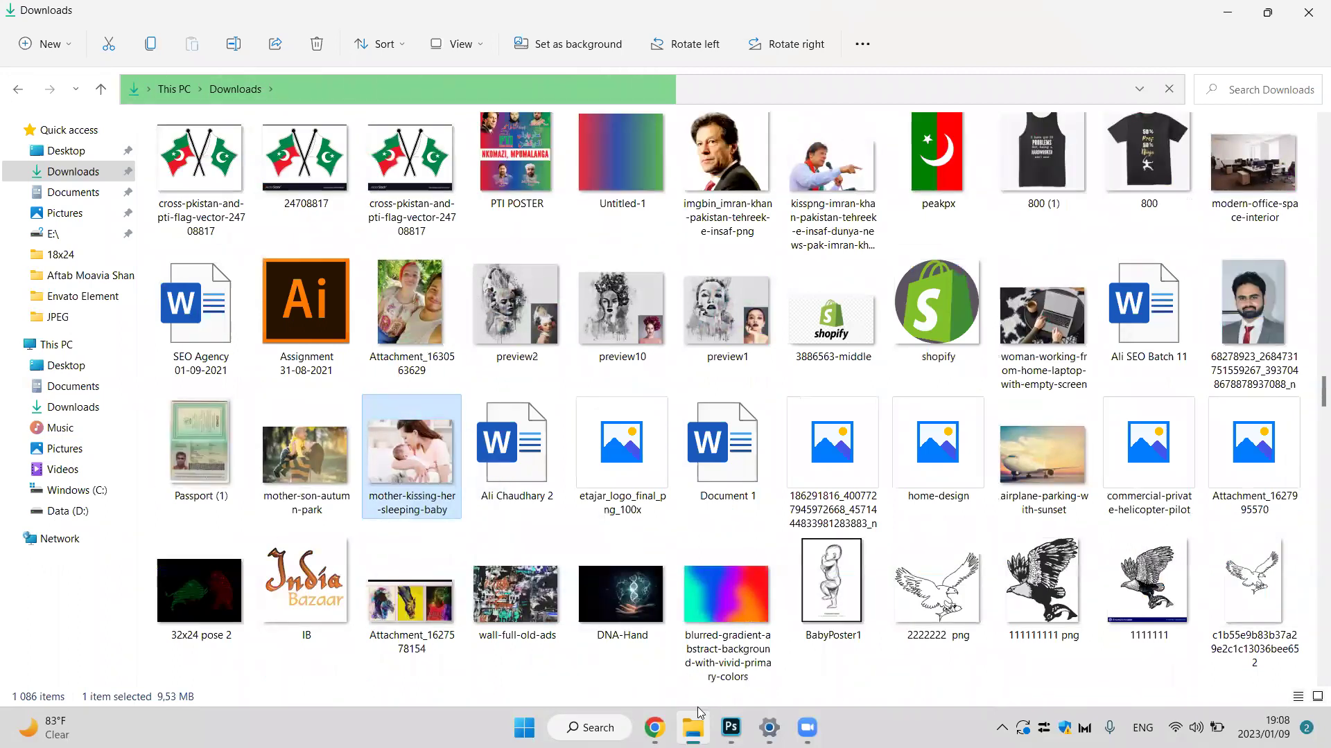
Place the mother-and-baby image in the Photoshop document, shifted to span the canvas width, and commit the placement.
key("alt+Tab")
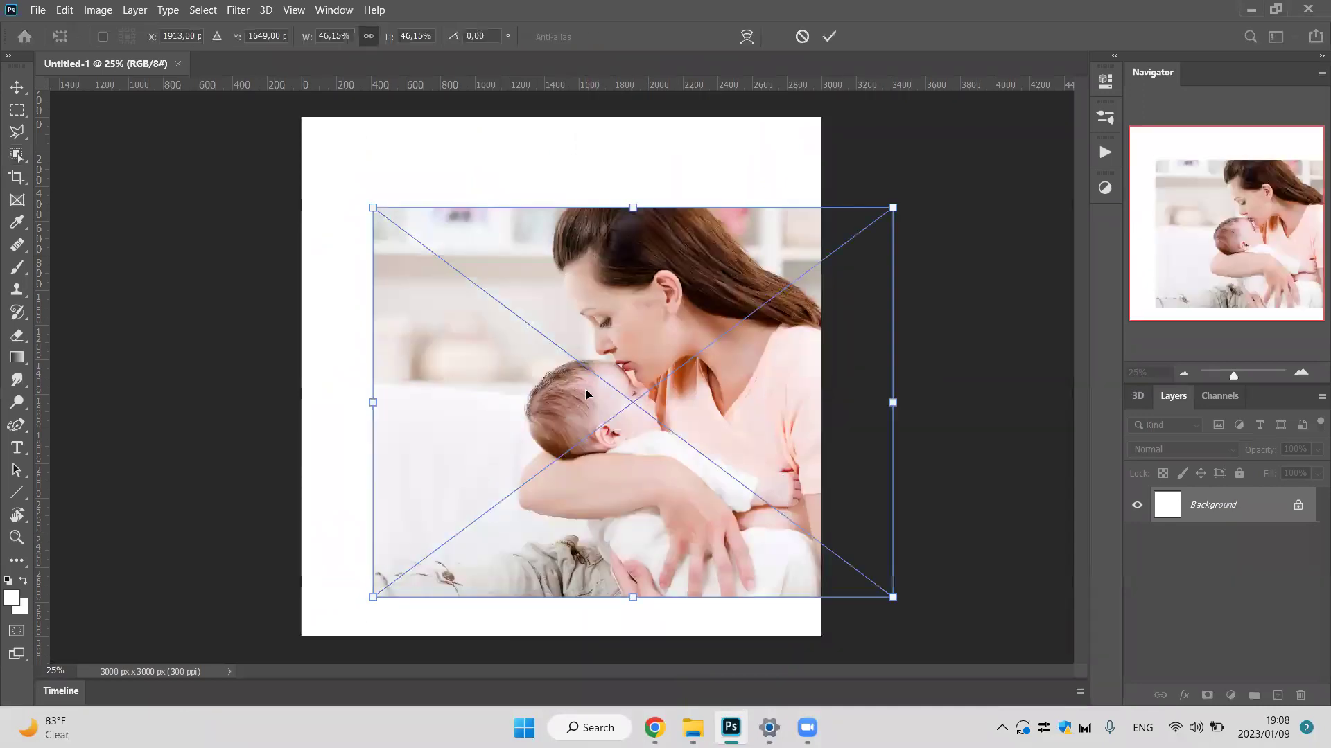
left_click_drag(725, 384, 663, 364)
key("Return")
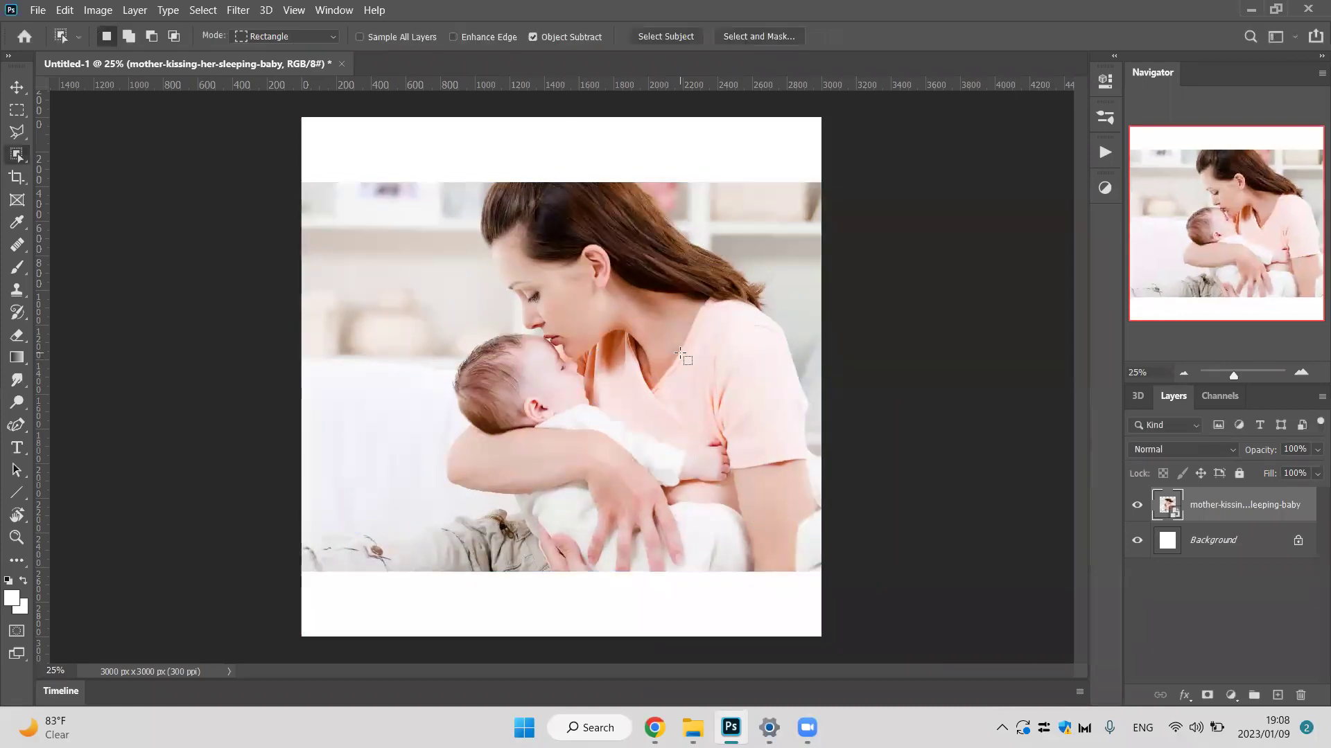
Select the mother and baby by framing them with the Object Selection Tool in Rectangle mode.
key("v")
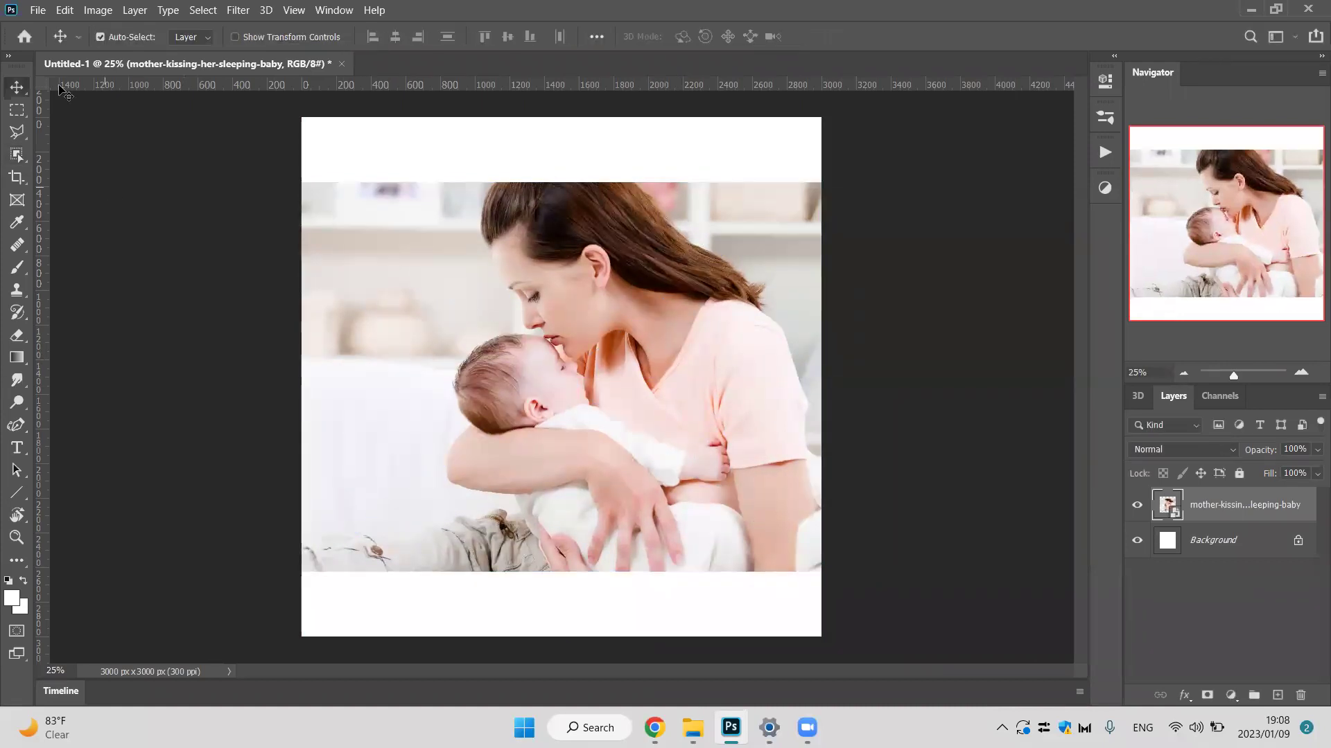
left_click(17, 154)
left_click_drag(405, 151, 828, 602)
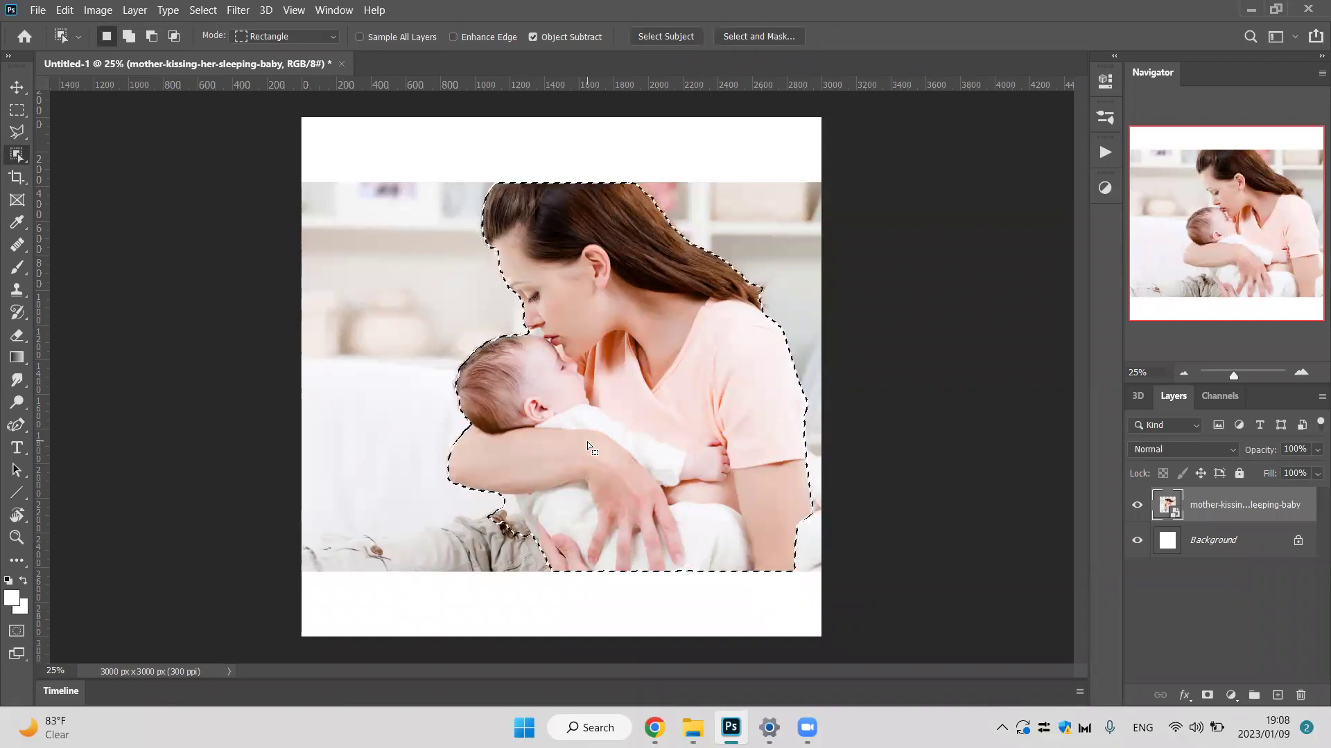
Discard the current selection and reselect the mother and baby by painting over them with the Quick Selection Tool.
right_click(21, 149)
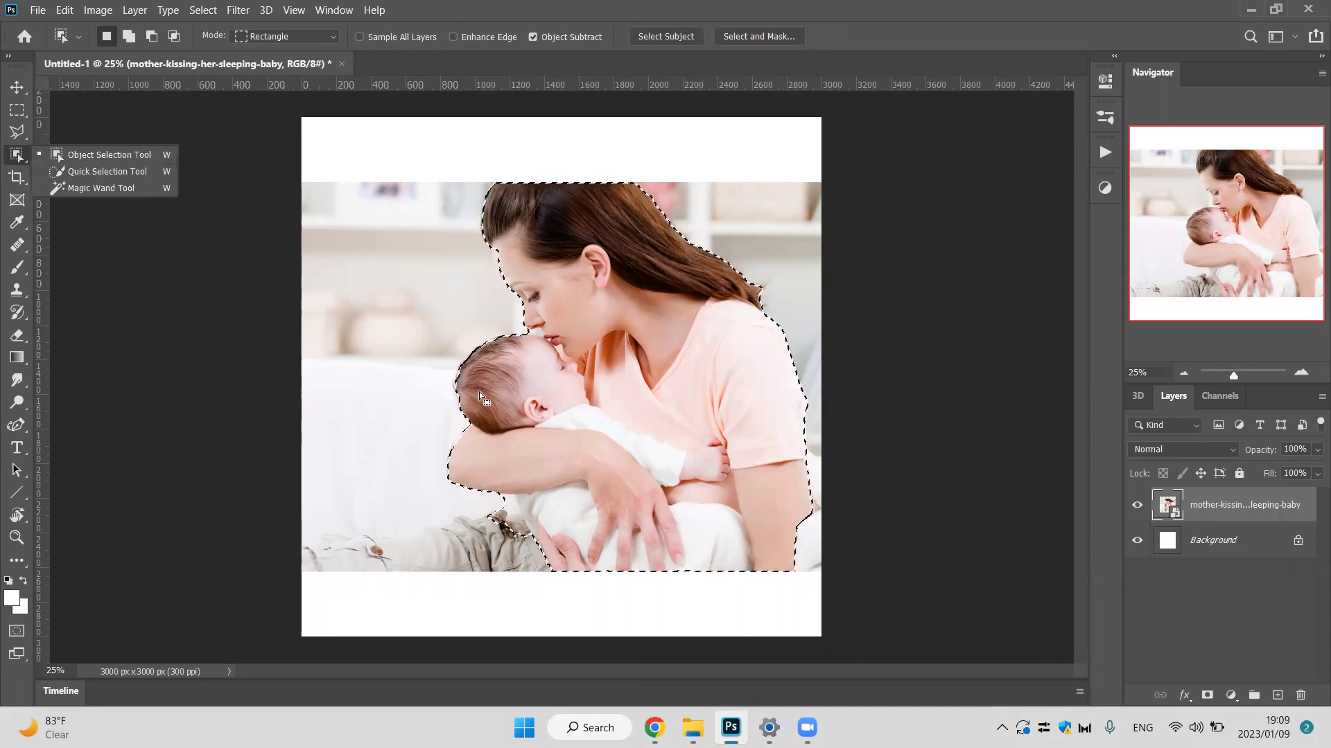
left_click(113, 172)
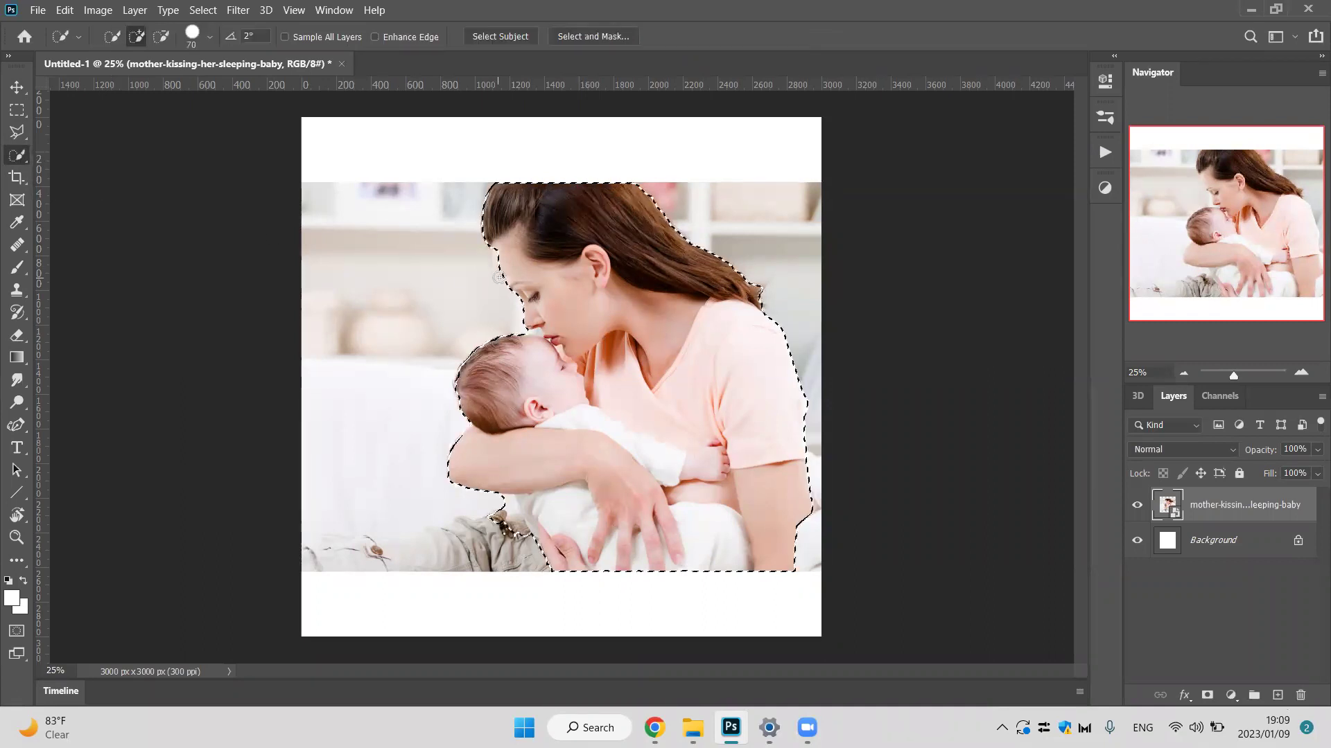
mouse_move(499, 278)
left_mouse_down()
mouse_move(470, 270)
mouse_move(412, 316)
mouse_move(485, 343)
left_mouse_up()
key("ctrl+d")
mouse_move(580, 279)
left_mouse_down()
mouse_move(682, 388)
mouse_move(763, 614)
mouse_move(544, 295)
mouse_move(499, 388)
mouse_move(553, 491)
left_mouse_up()
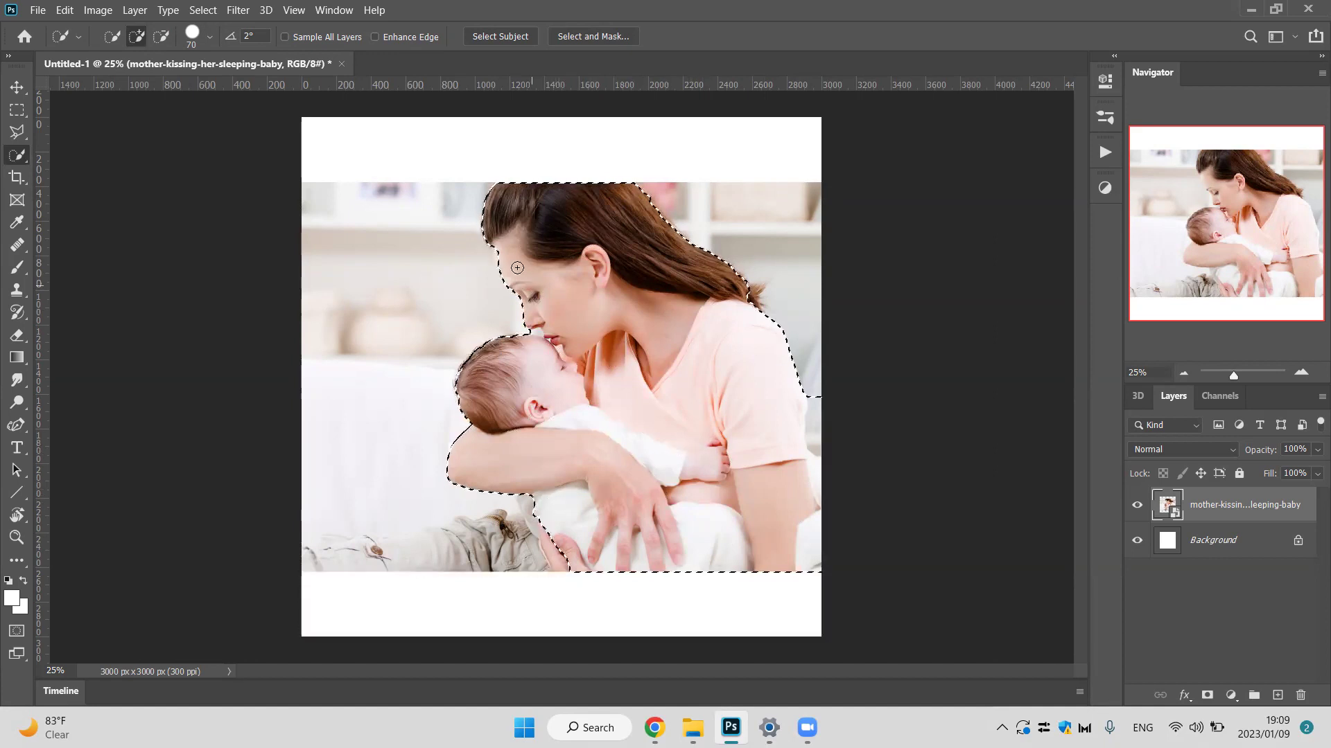
left_click_drag(494, 244, 533, 305)
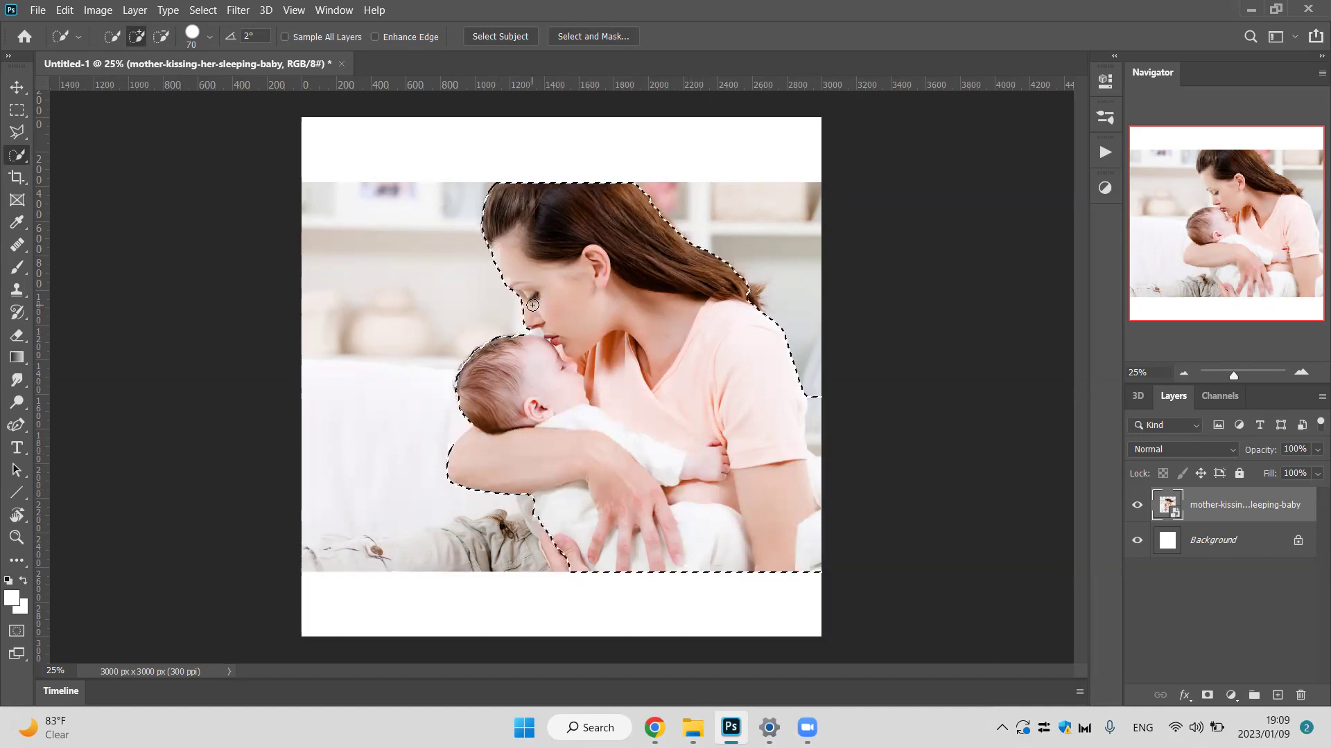
Try the Magic Wand Tool at tolerance 32 on several background areas, finishing beside the mother's shoulder.
right_click(17, 155)
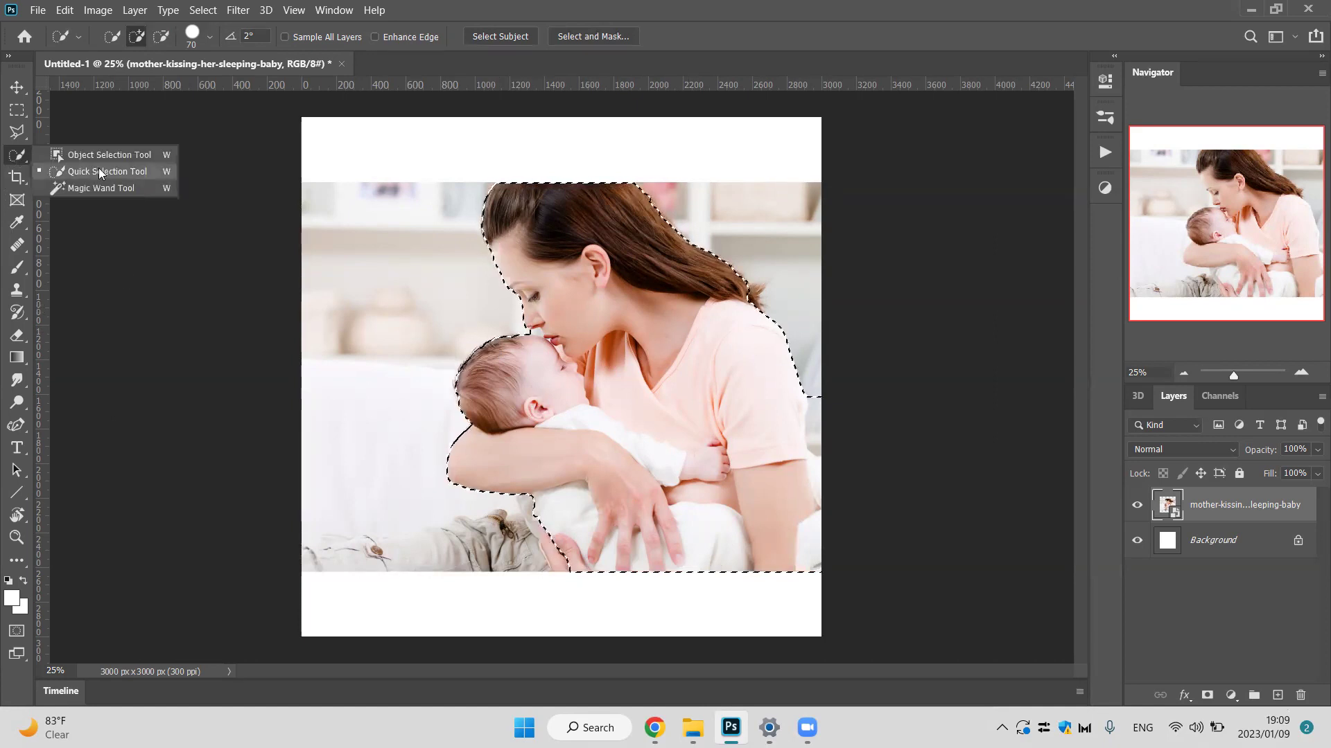
left_click(133, 182)
left_click(408, 255)
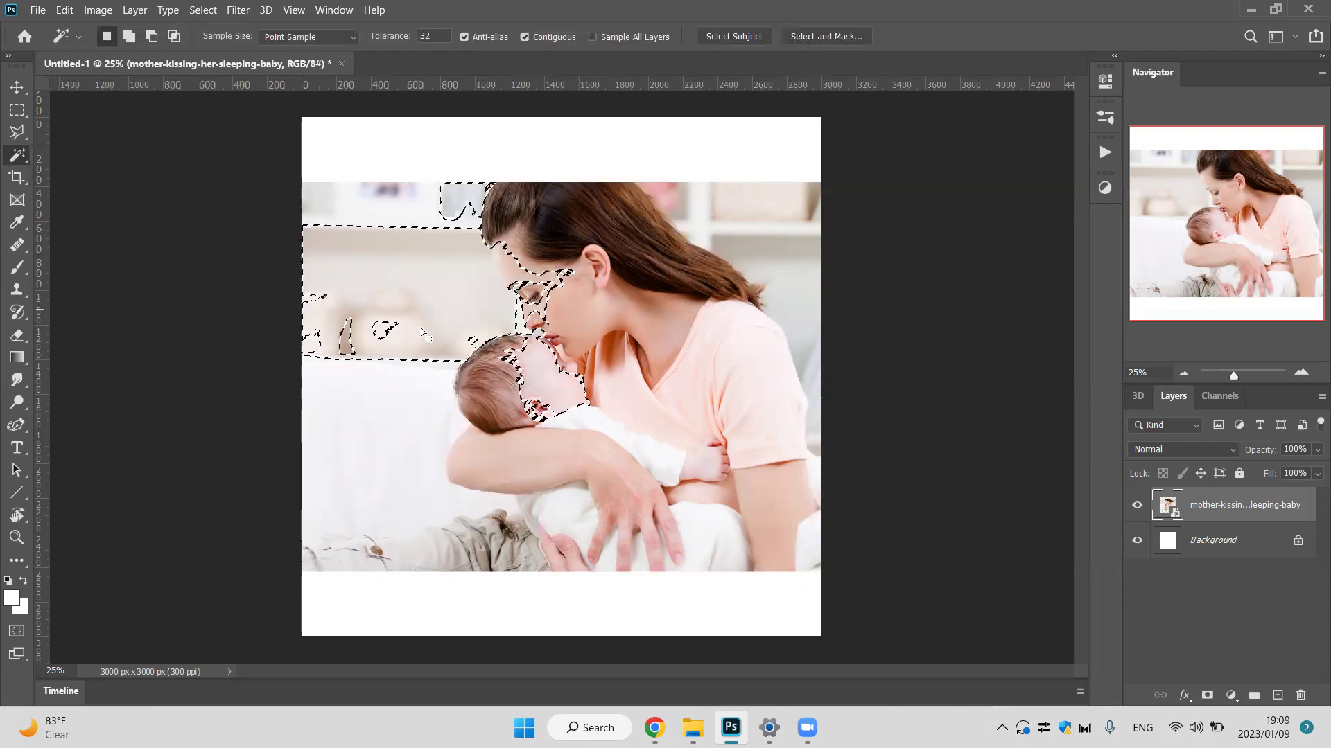
left_click(417, 467)
left_click(365, 223)
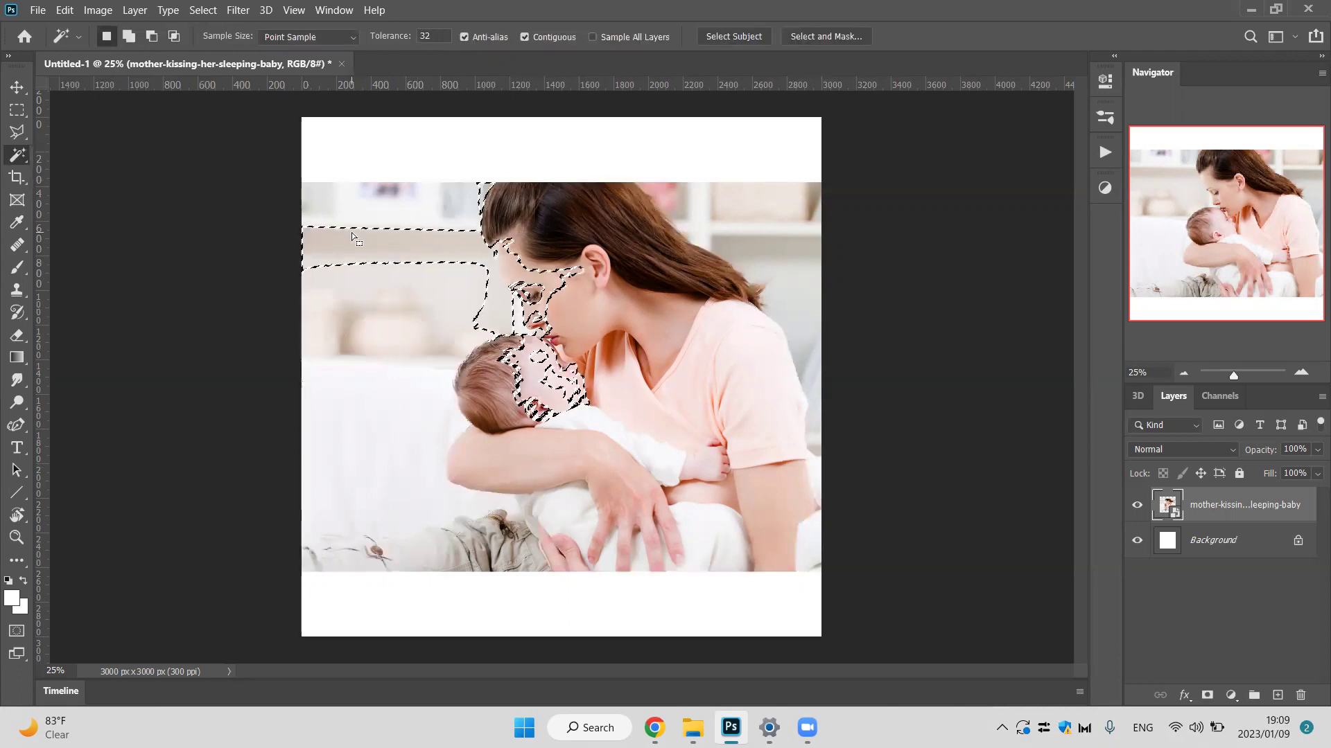
left_click(454, 229)
left_click(751, 215)
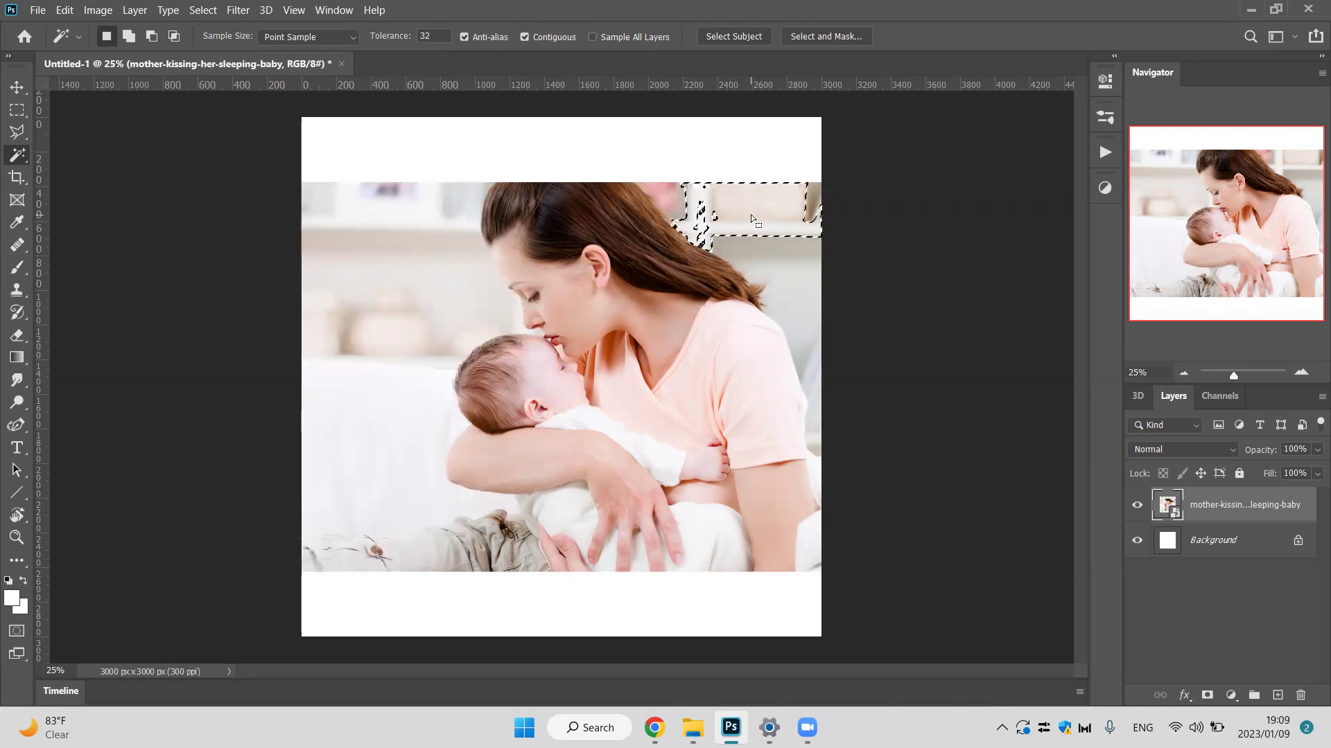
left_click(779, 255)
left_click(813, 308)
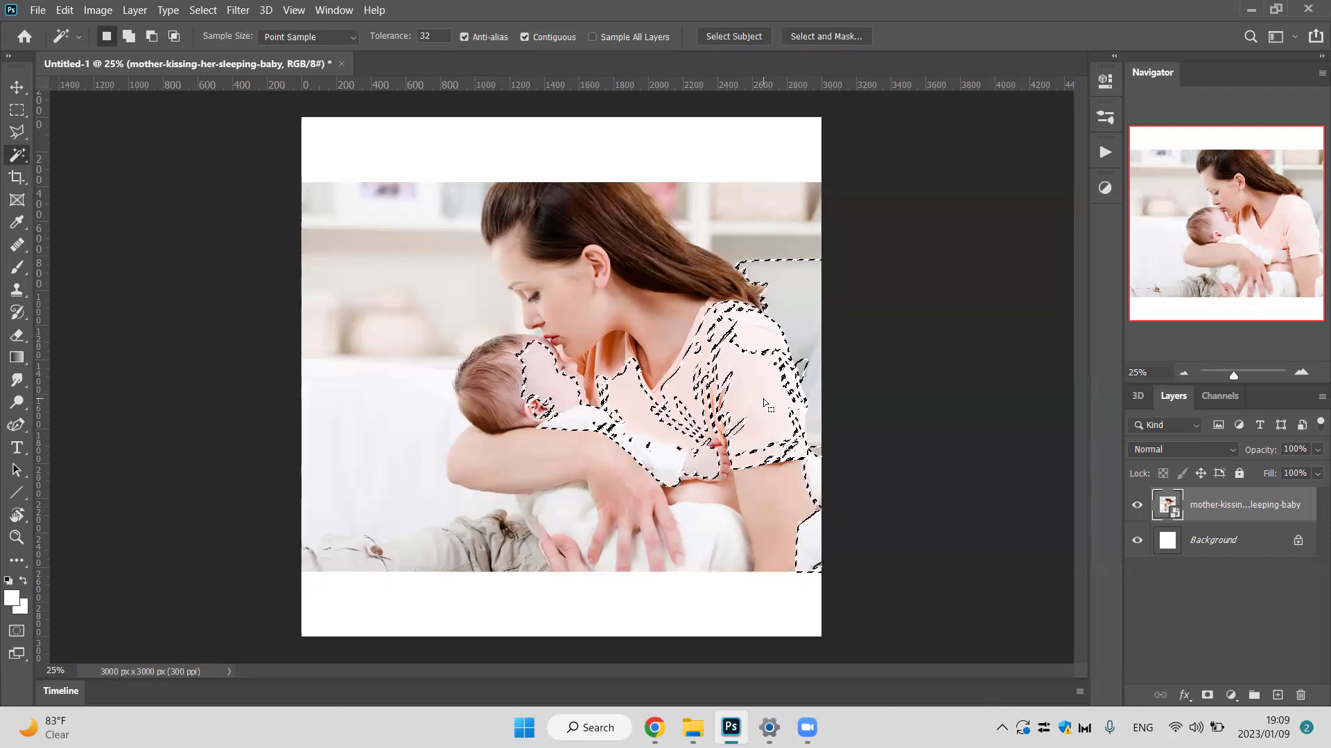
Activate the Crop Tool, examine the tools grouped with it, and switch to the Frame Tool.
key("c")
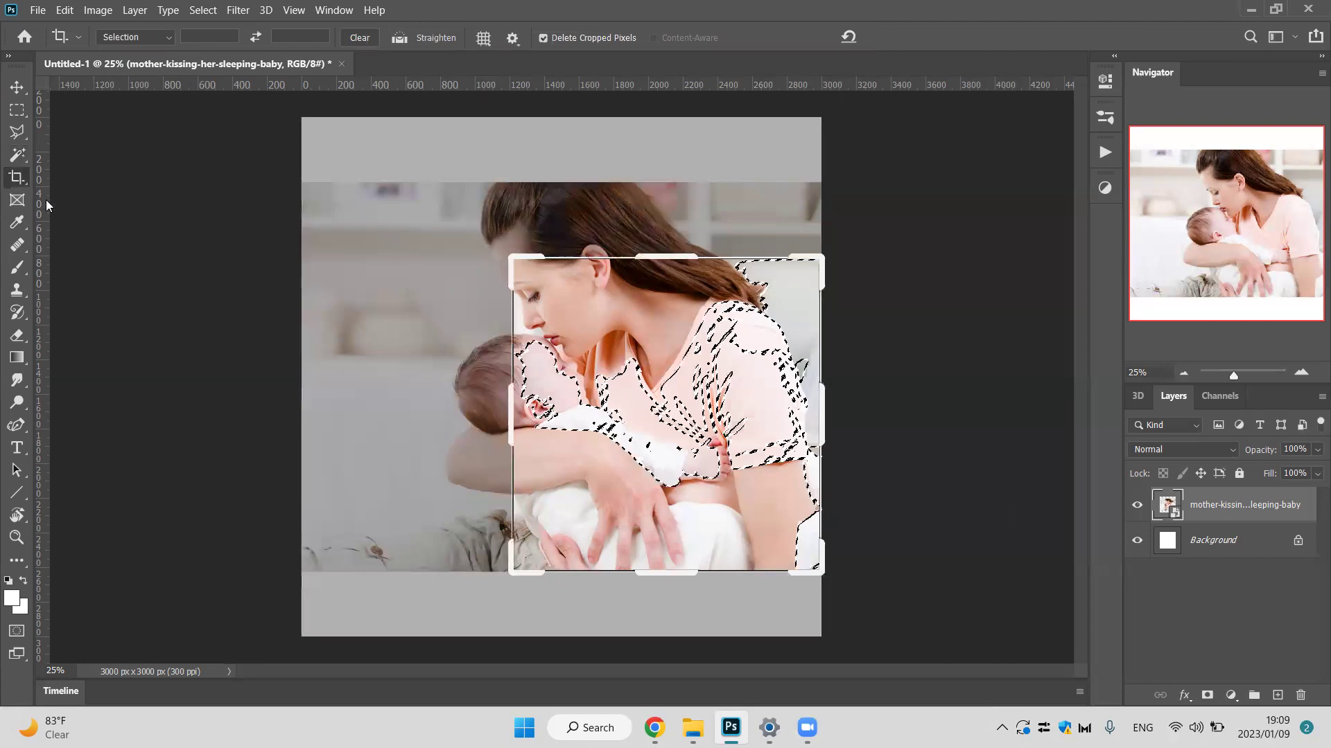
right_click(16, 177)
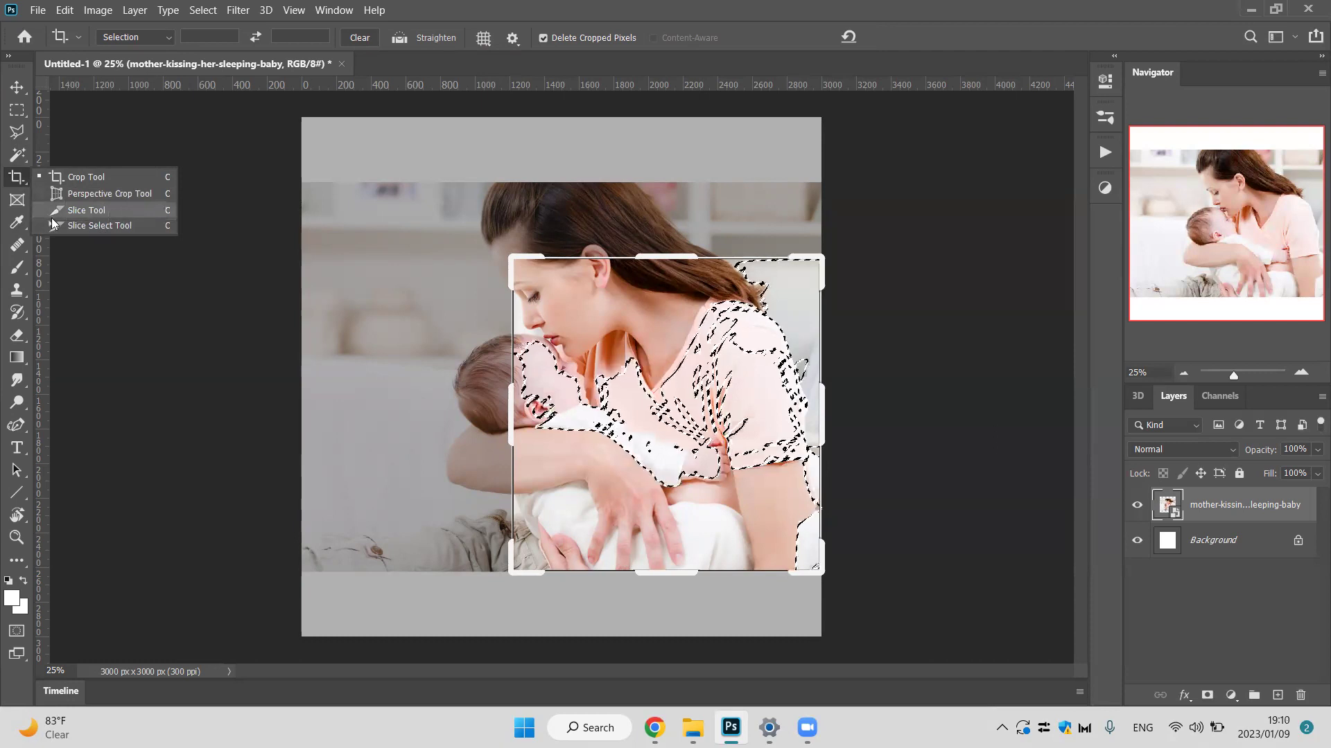
left_click(21, 202)
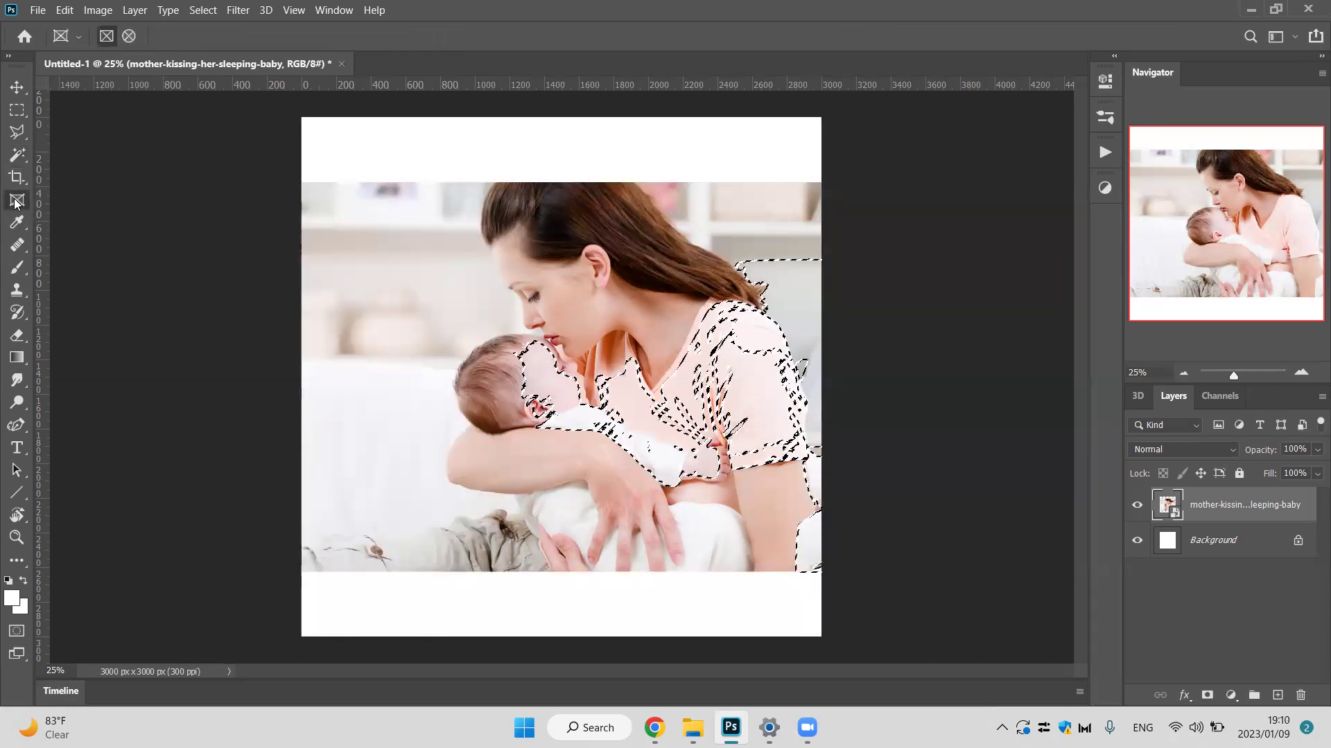
Examine the Eyedropper tool group and sample foreground colors from the mother's face, hair and neck.
left_click(14, 227)
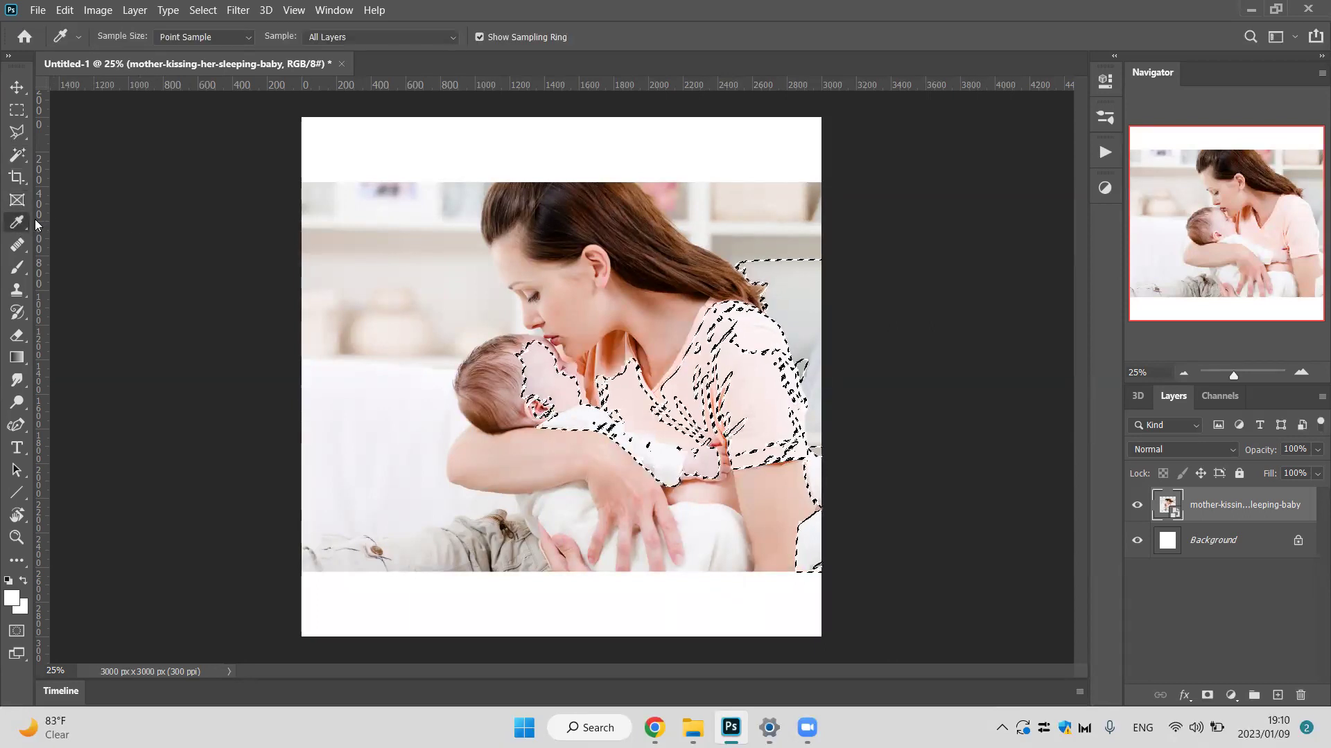
right_click(24, 223)
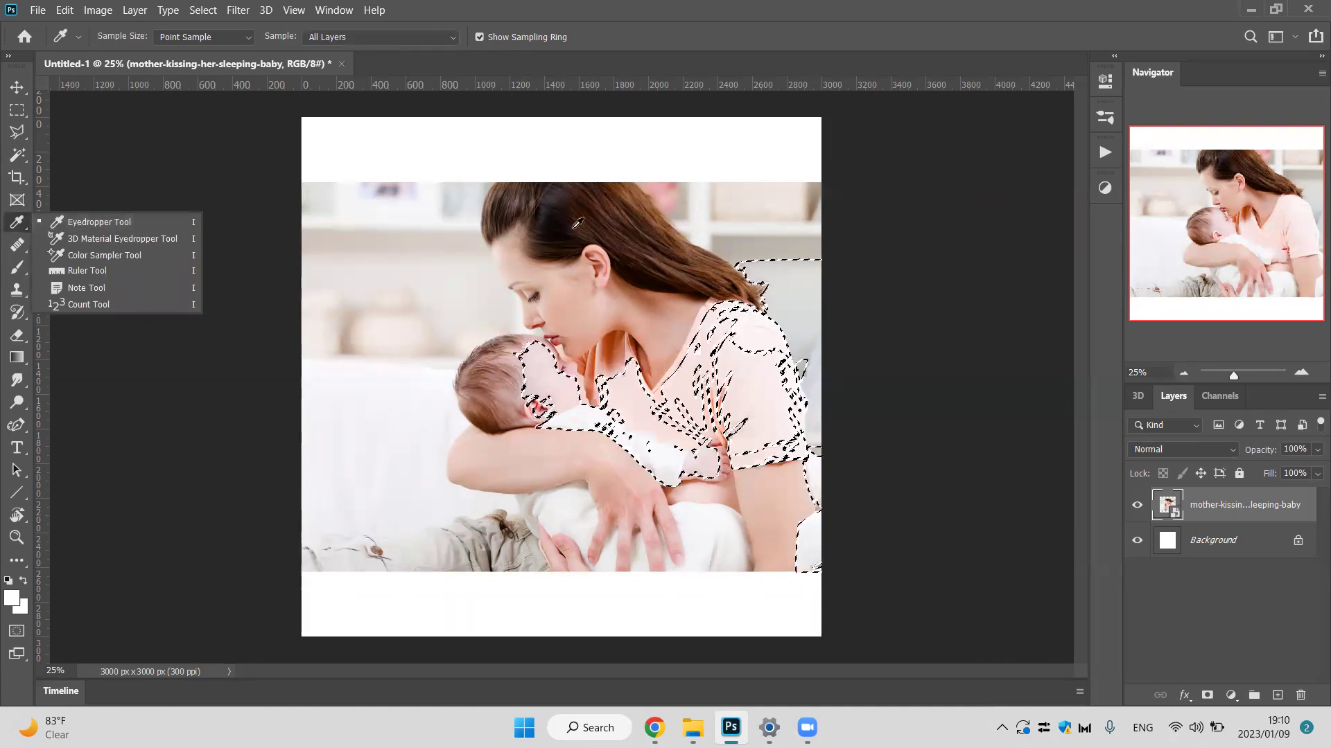
left_click(550, 281)
left_click(550, 281)
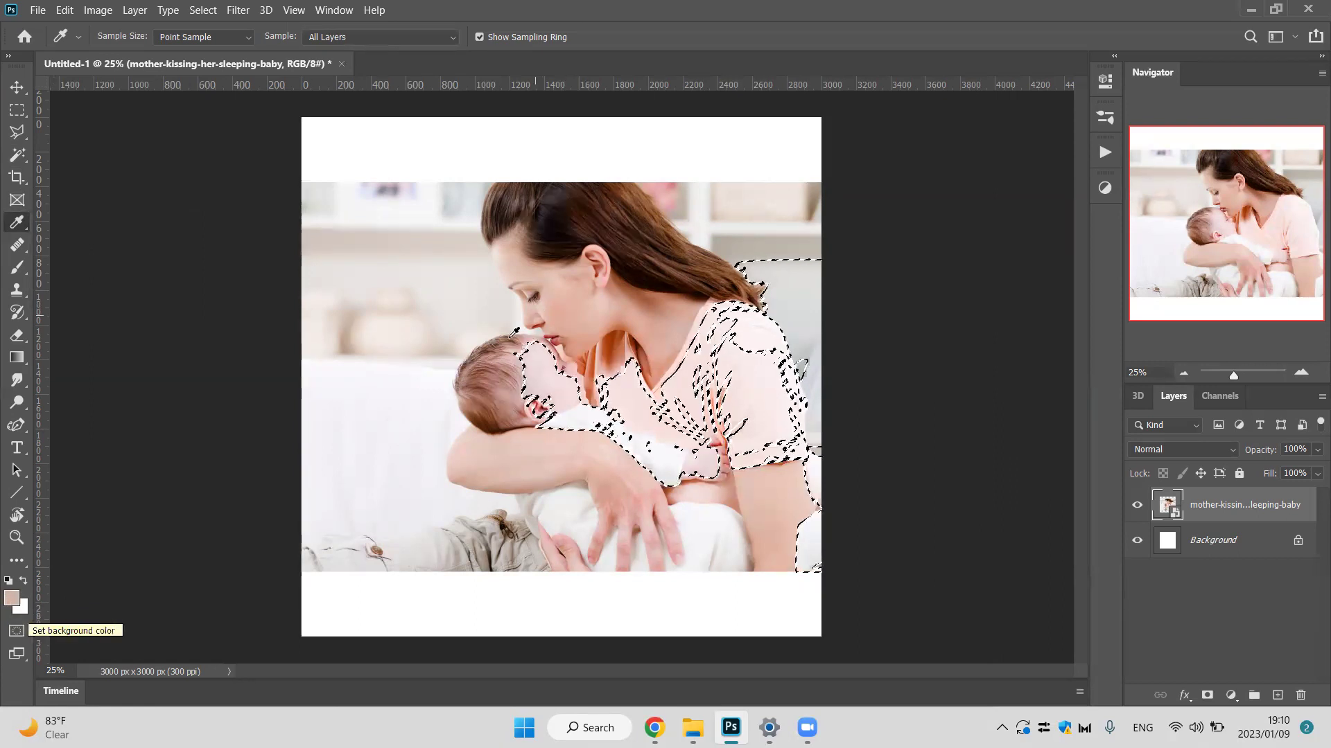
left_click(560, 199)
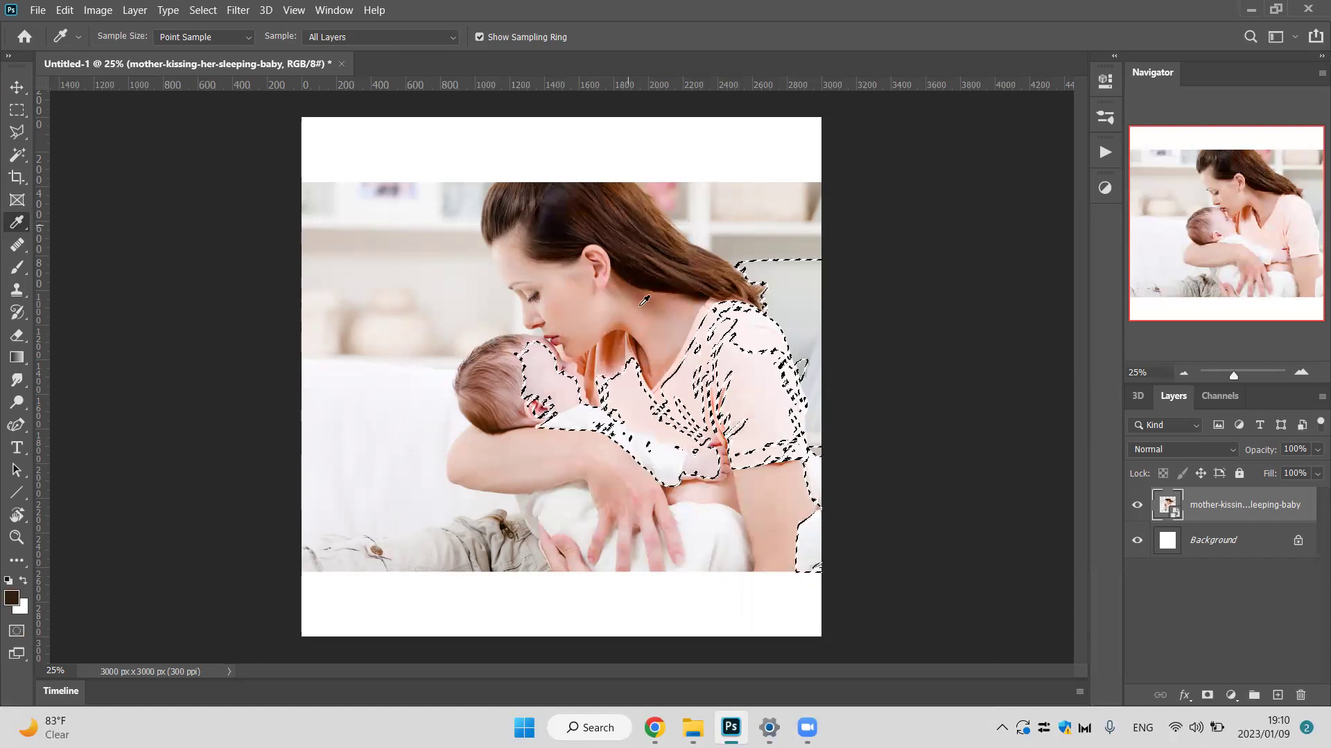
left_click(653, 334)
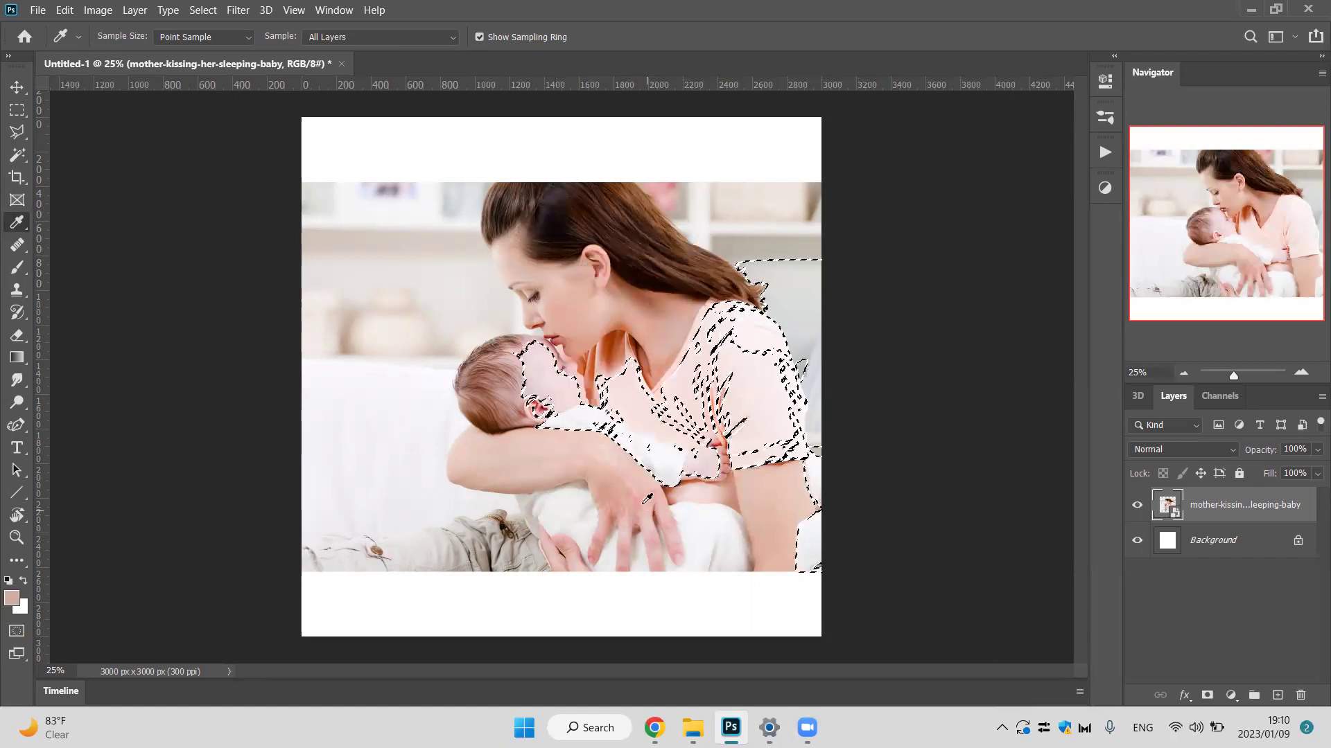
Sample a foreground color from the baby's hair, and examine the Eyedropper and Healing Brush tool groups.
left_click(499, 379)
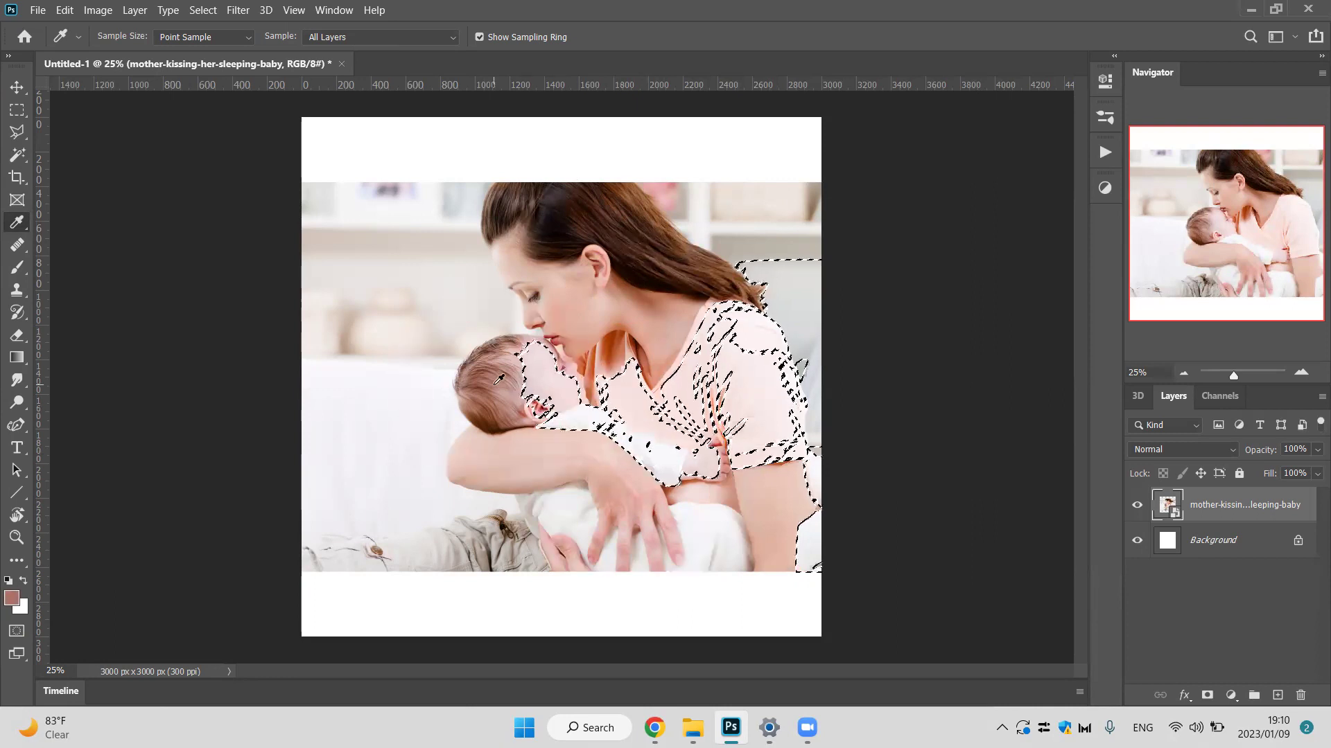
right_click(18, 223)
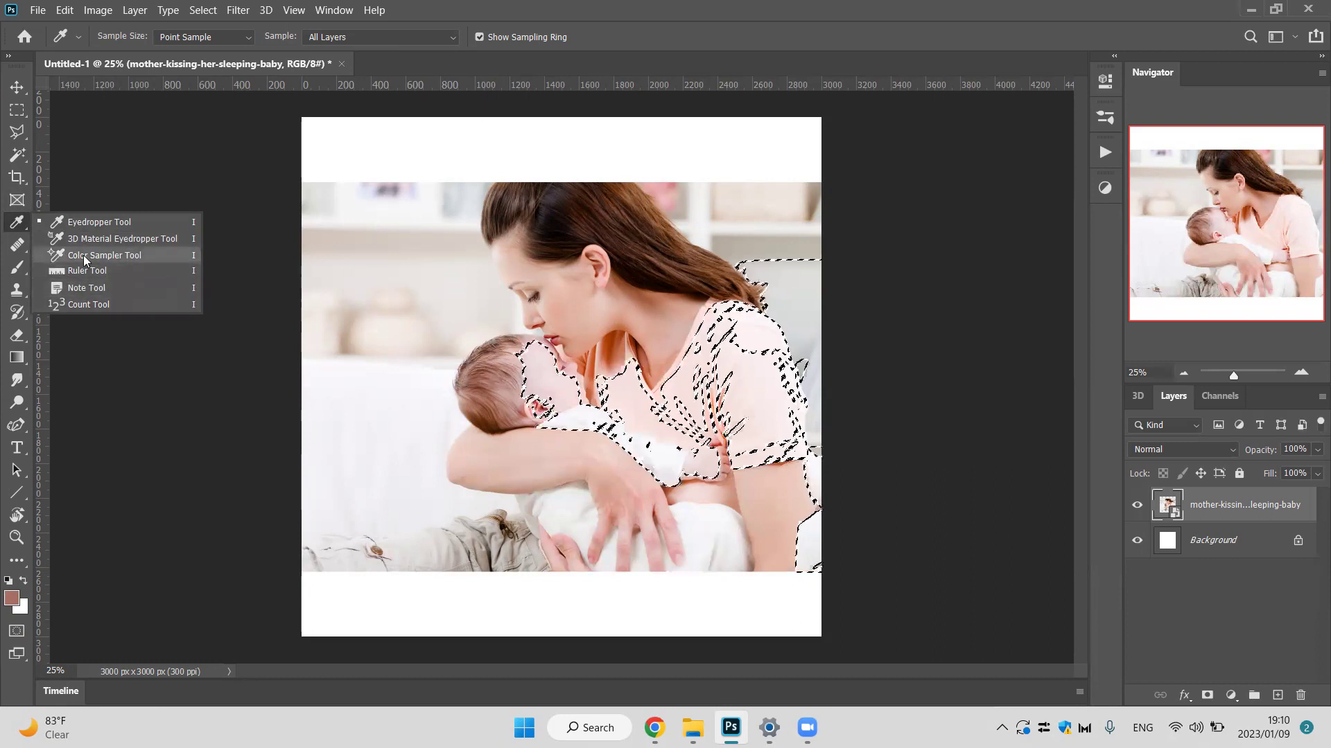
left_click(18, 245)
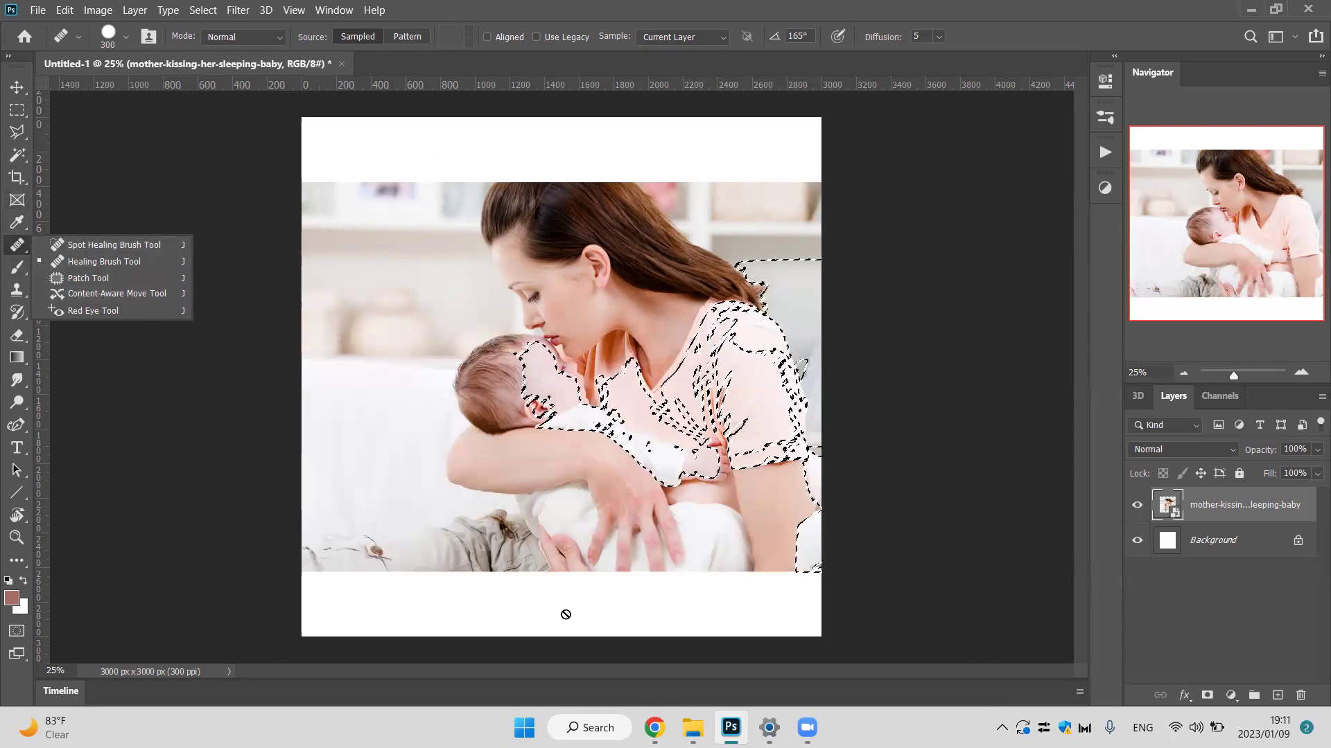
Switch to File Explorer, find composition-with-different-leaves in Downloads, and open it in Photoshop as a separate document.
key("alt+Tab")
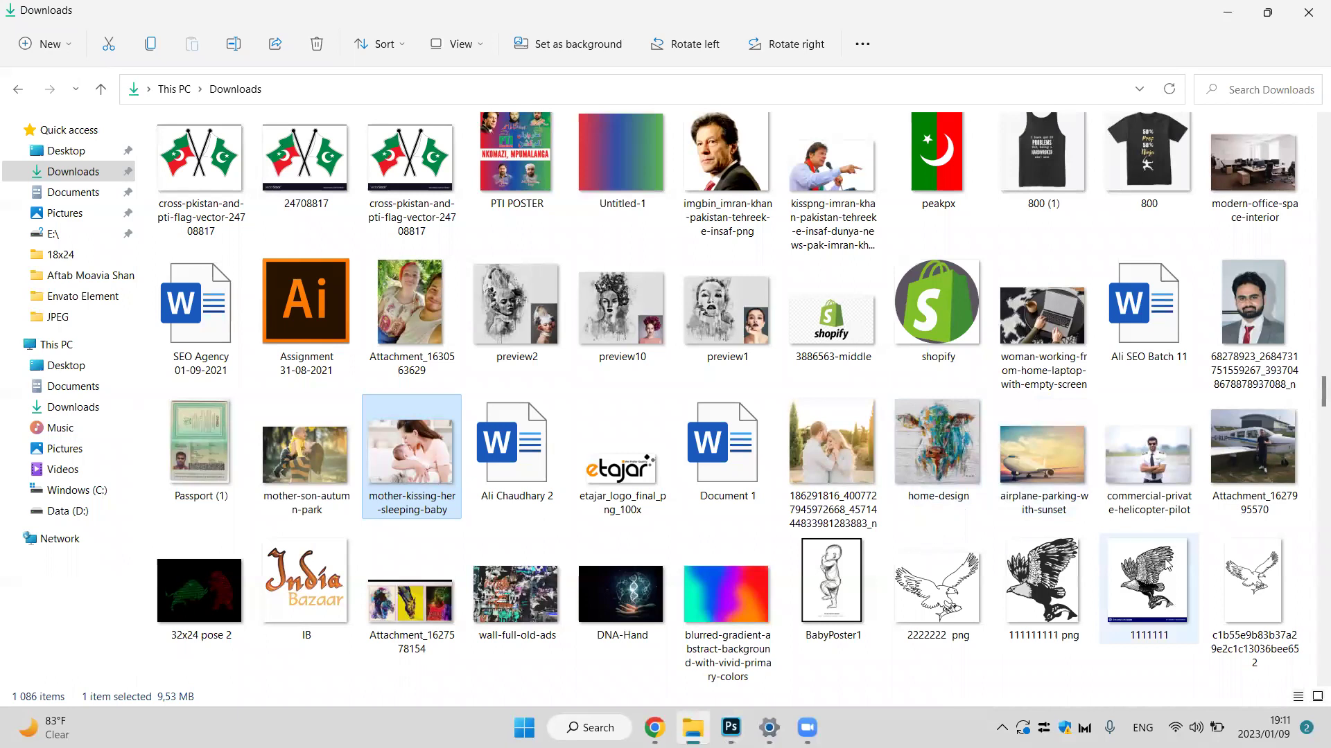
scroll(1081, 548, "down", 5)
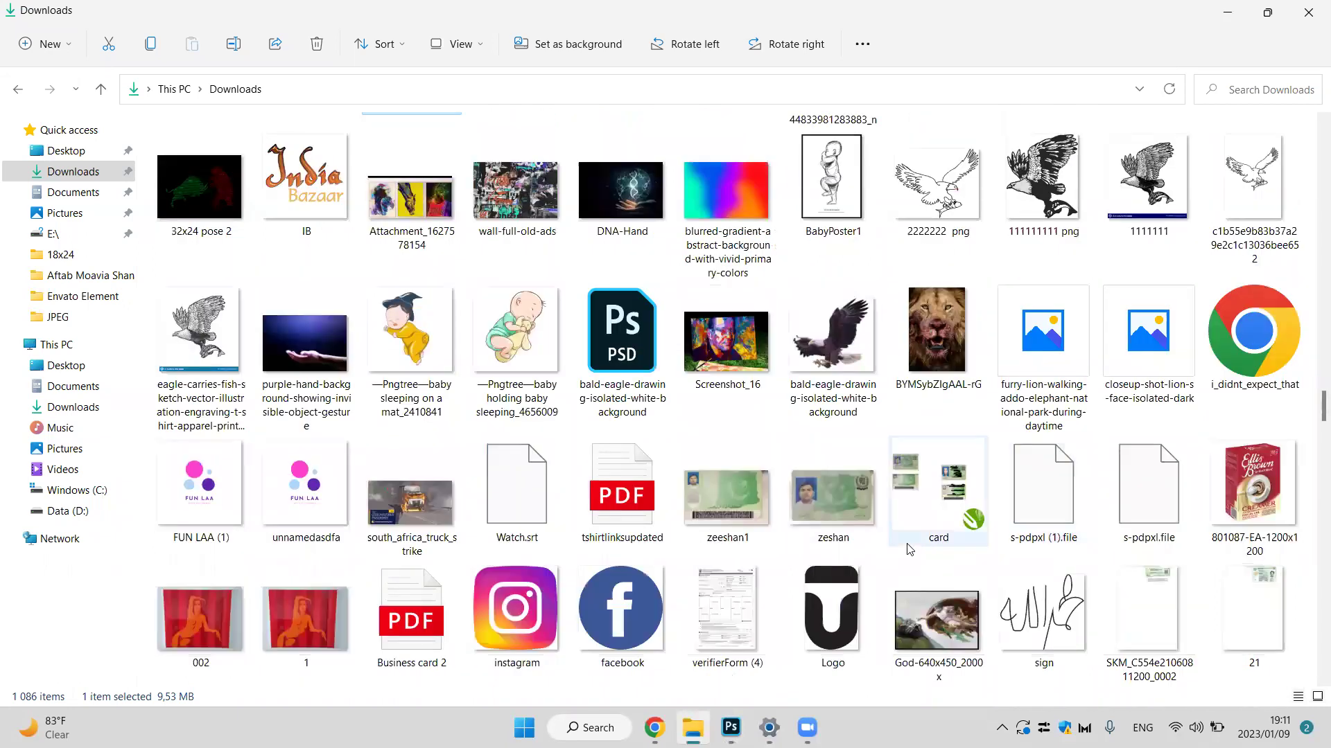
scroll(762, 544, "down", 5)
scroll(847, 517, "down", 3)
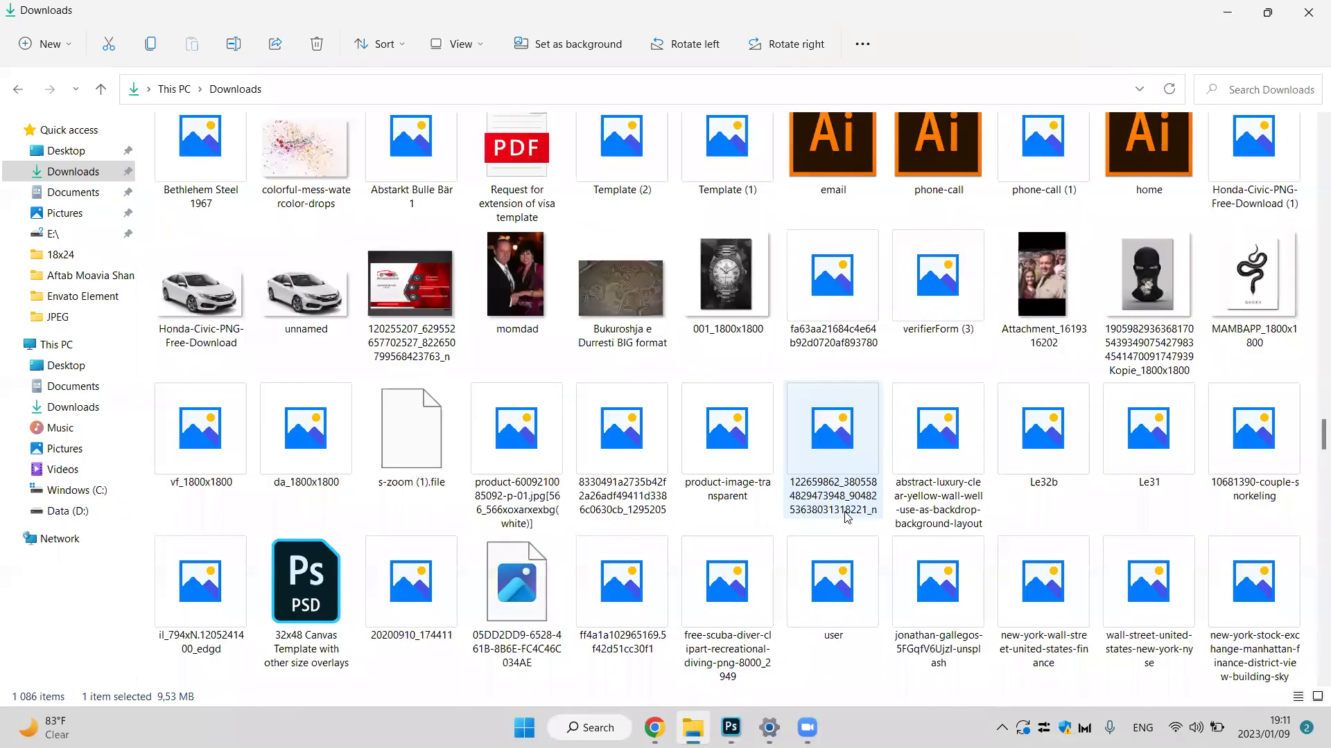
scroll(847, 517, "down", 3)
scroll(847, 517, "down", 5)
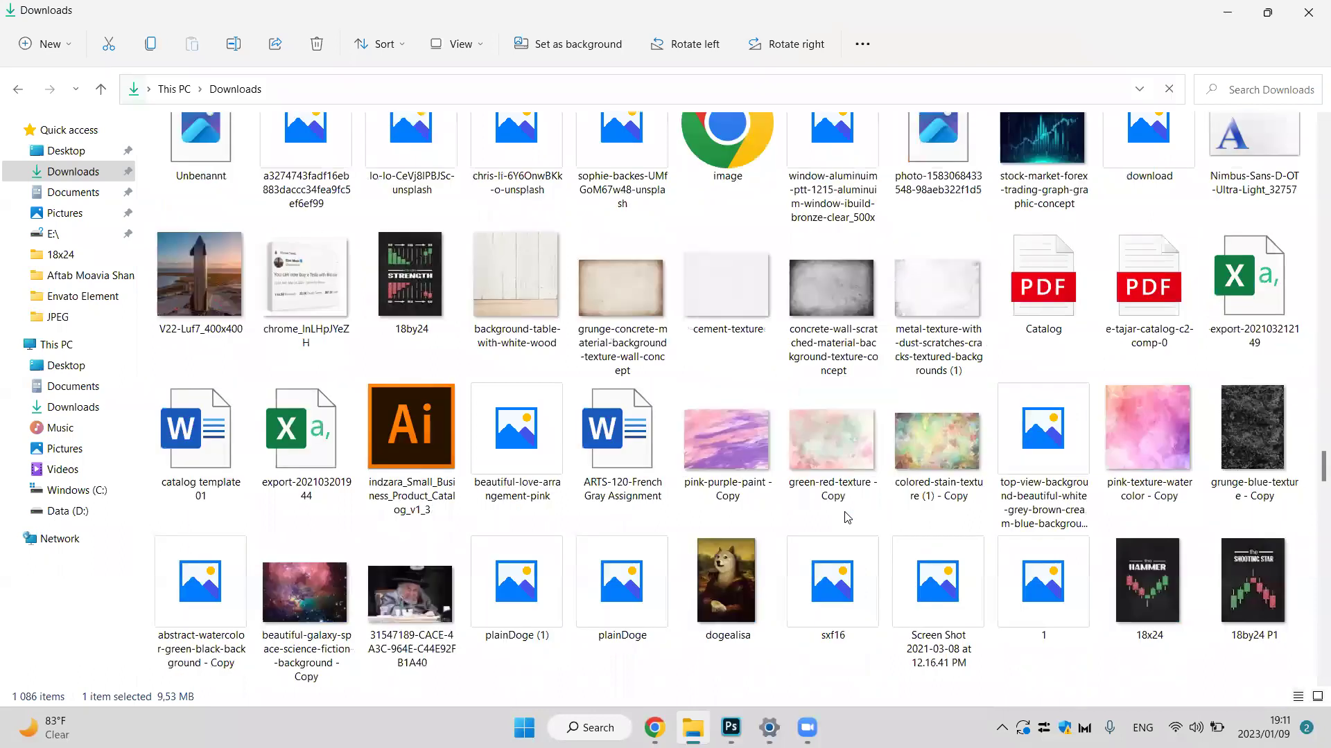
scroll(847, 517, "down", 3)
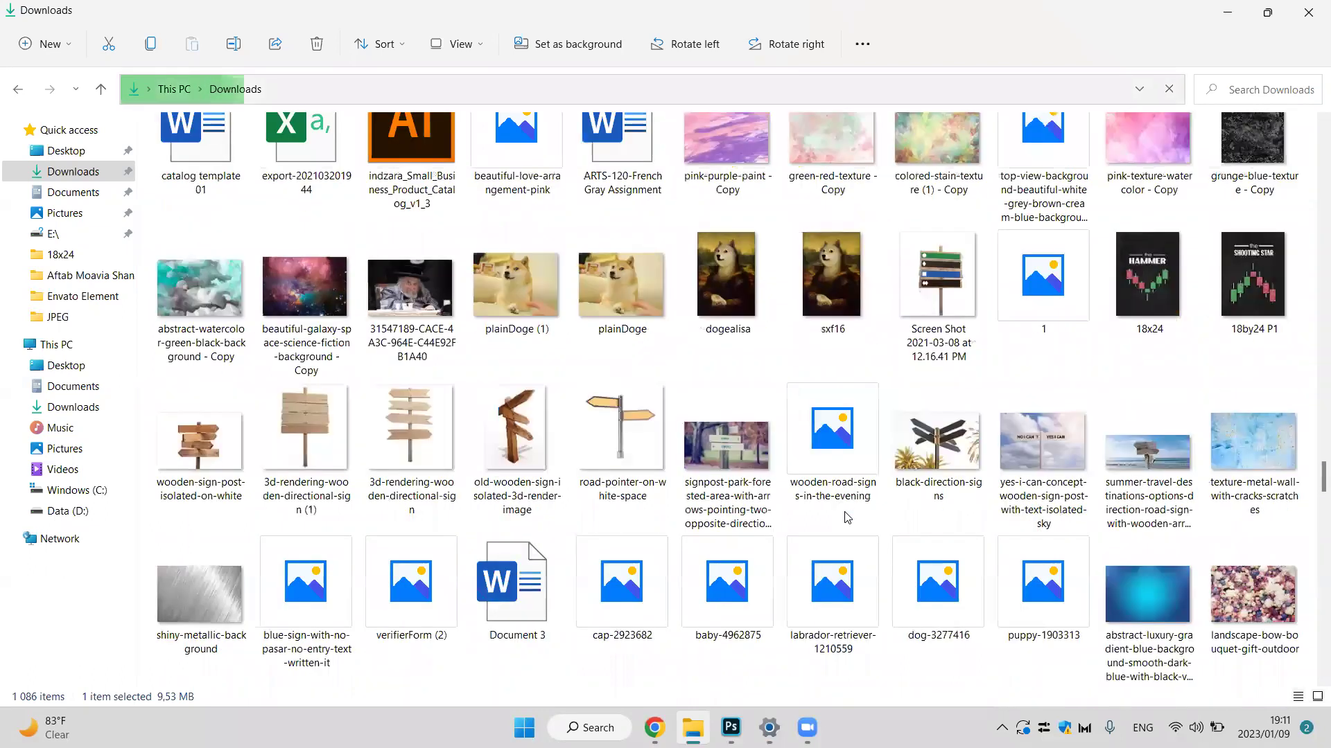
scroll(847, 517, "down", 8)
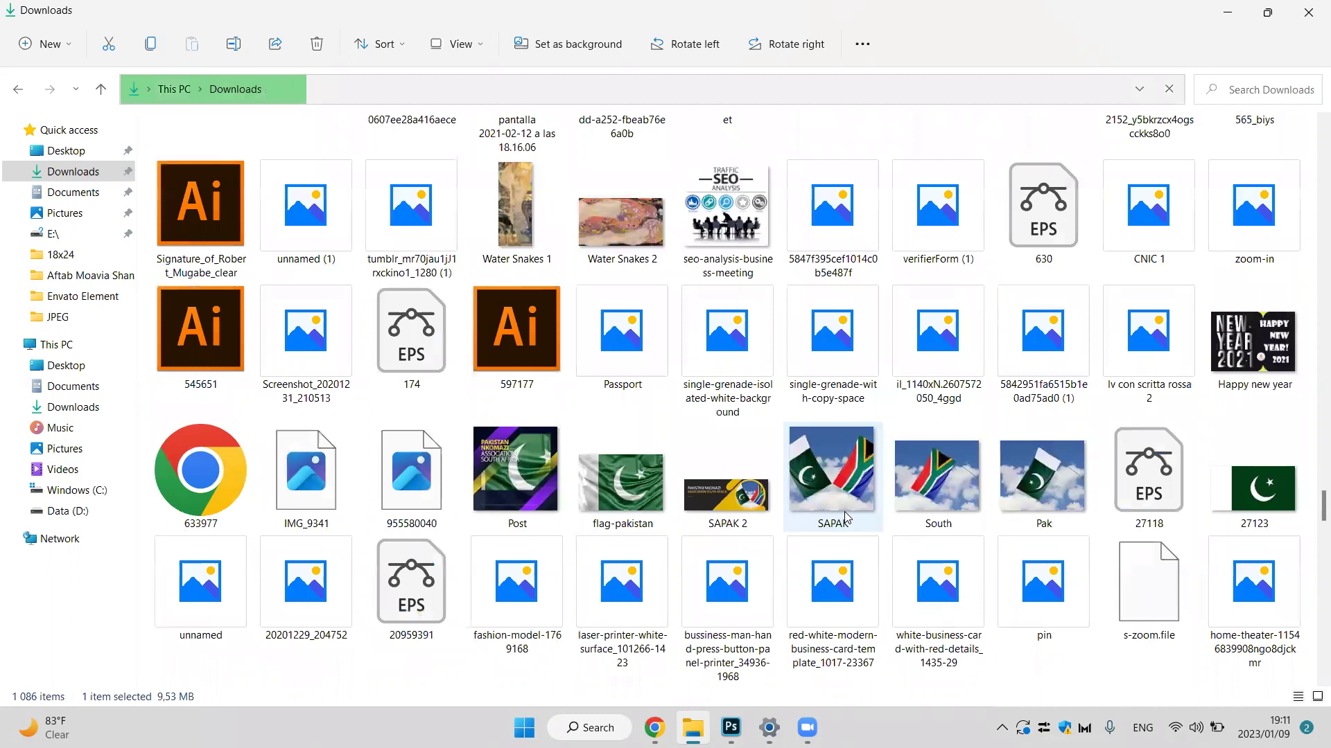
scroll(847, 517, "down", 4)
scroll(847, 517, "down", 8)
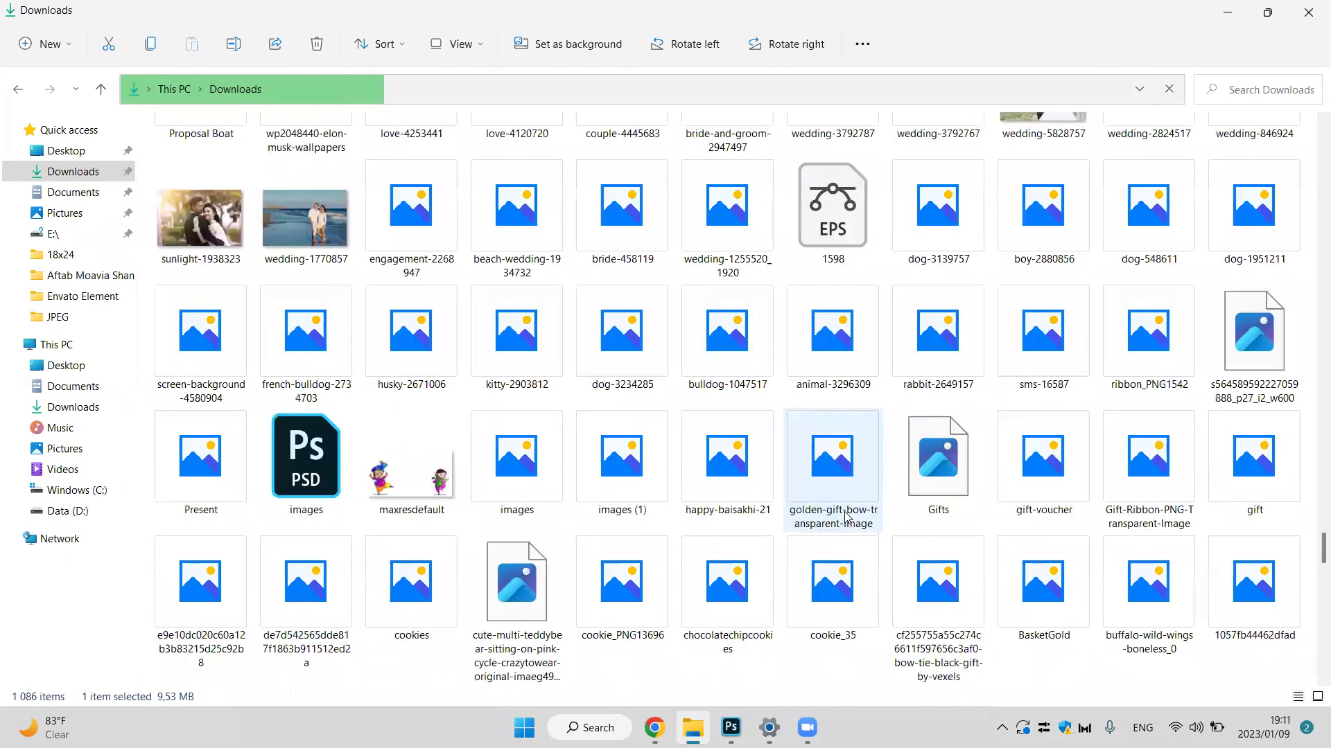
scroll(847, 517, "down", 10)
left_click_drag(1036, 613, 745, 56)
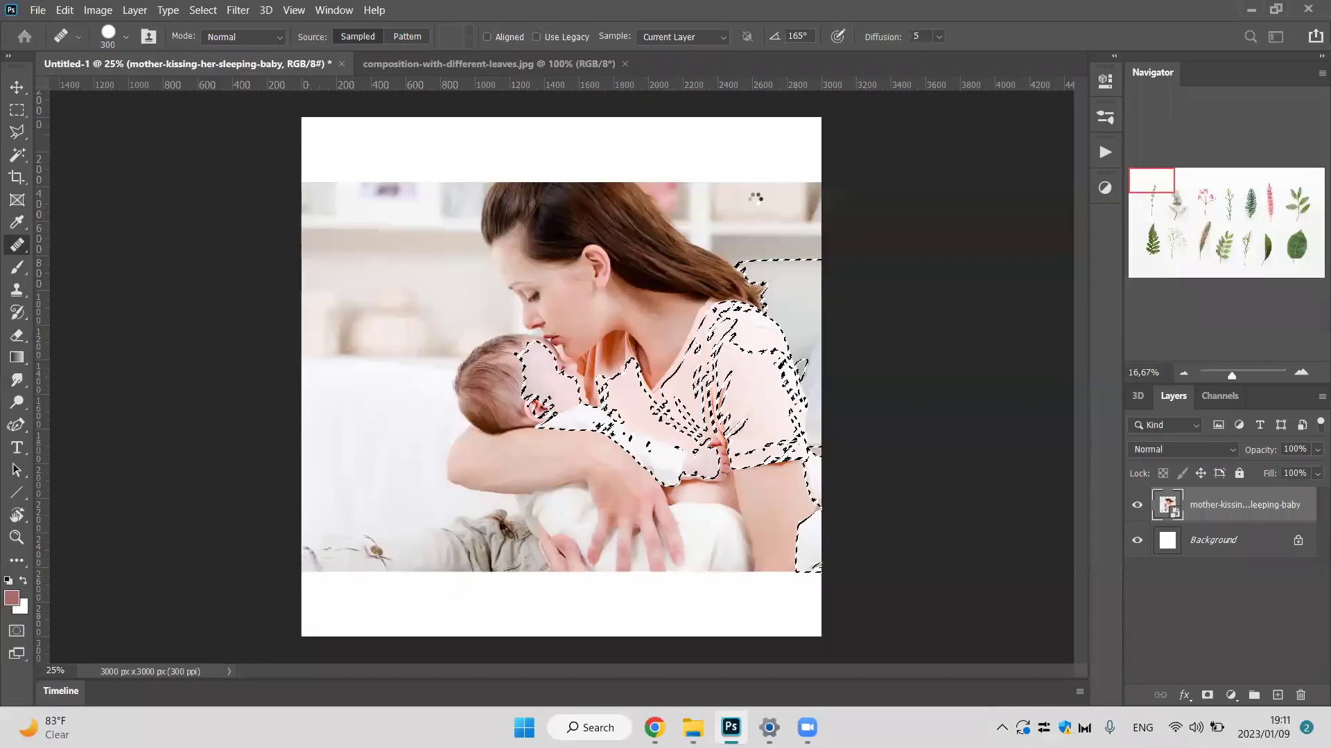
Activate the Healing Brush Tool and try it on the leaves image near the lavender and spruce sprigs.
key("v")
left_click(17, 245)
left_click(73, 266)
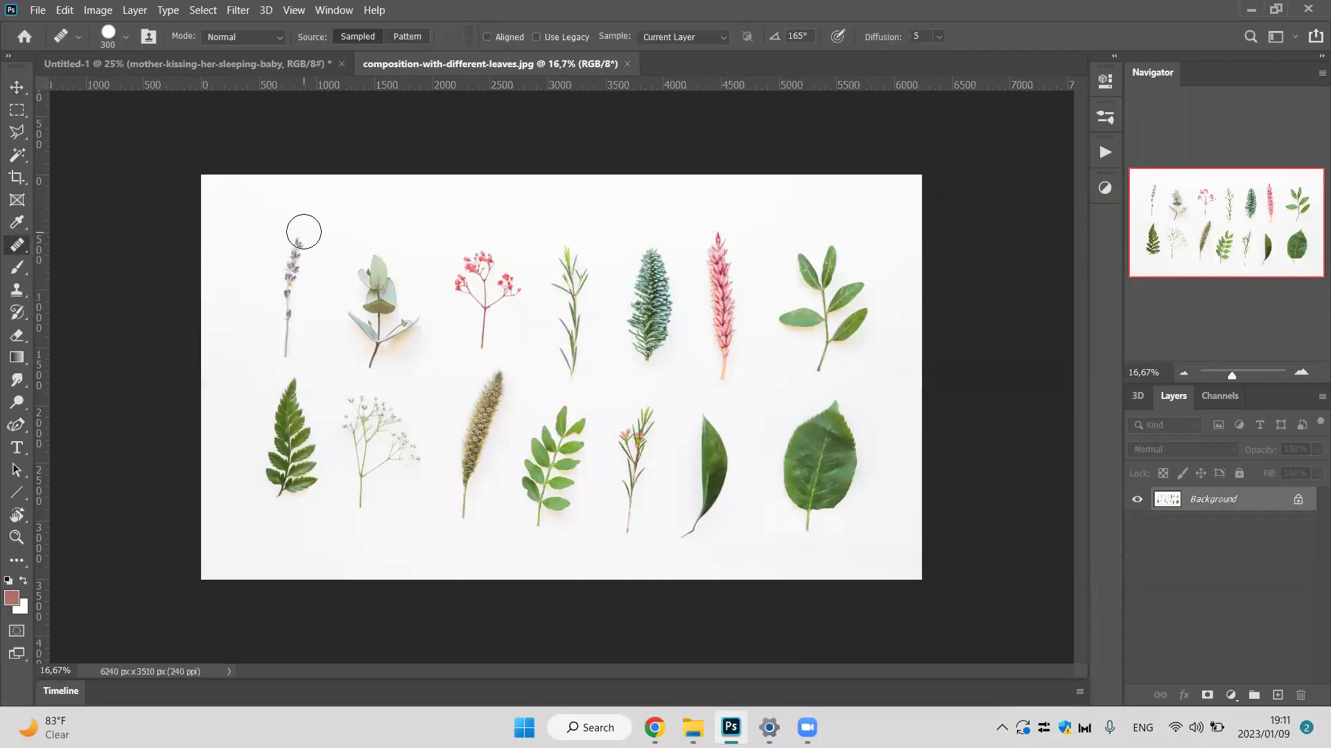
left_click(304, 232)
left_click(669, 285)
Switch to the Spot Healing Brush Tool and dab it beside the lavender sprig in the upper row.
left_click(16, 244)
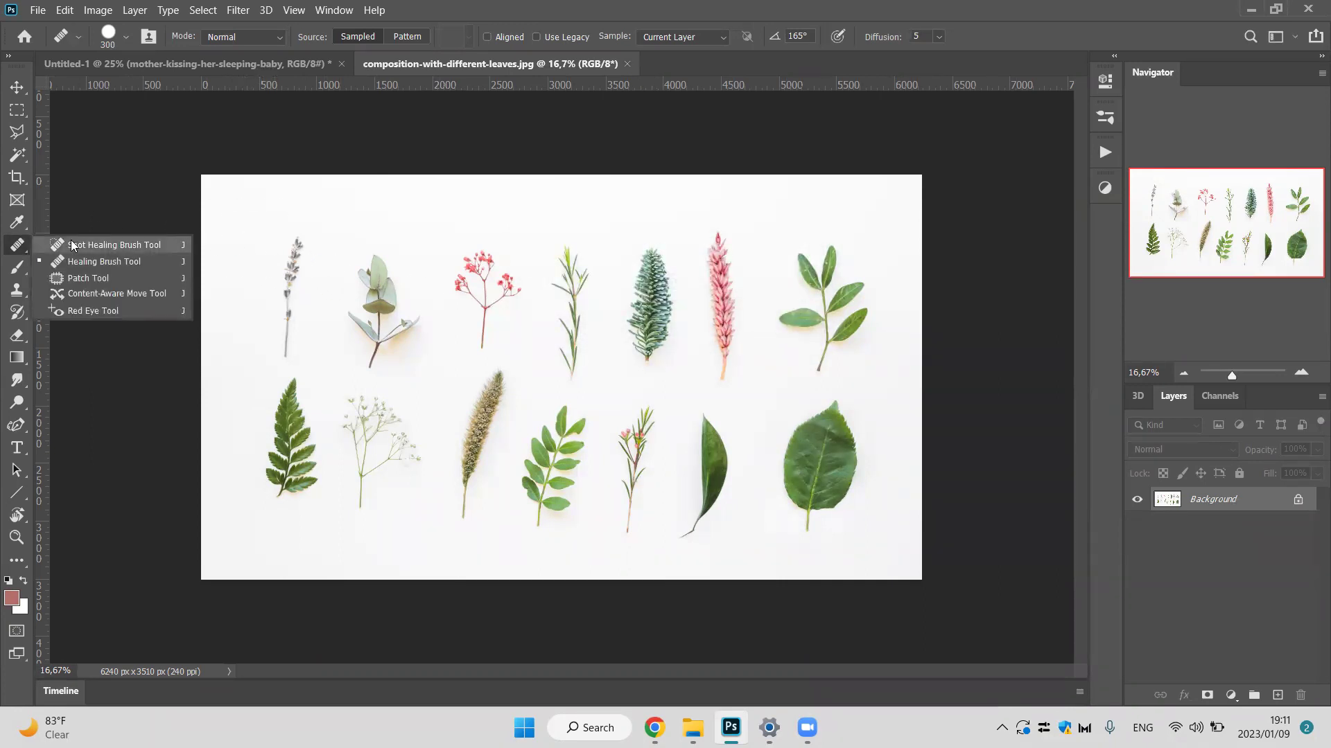
left_click(71, 241)
left_click(16, 245)
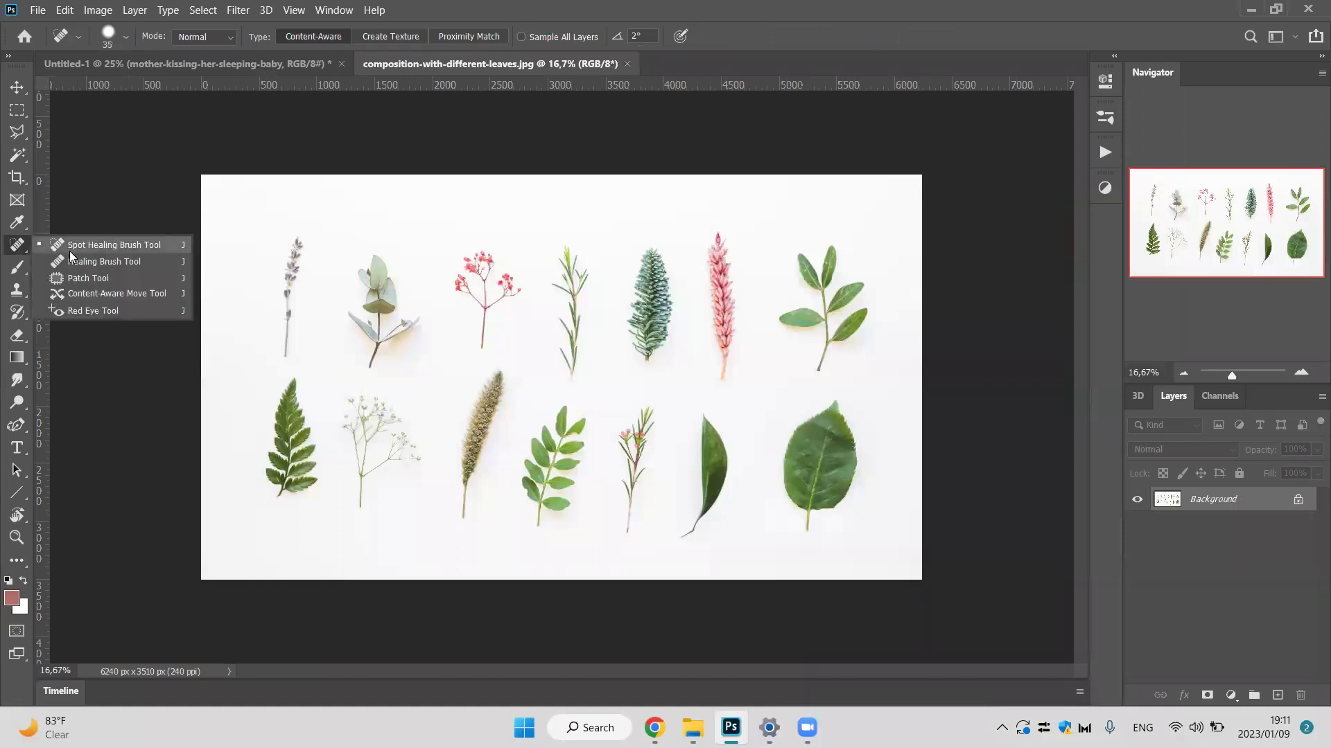
left_click(273, 231)
left_click(283, 298)
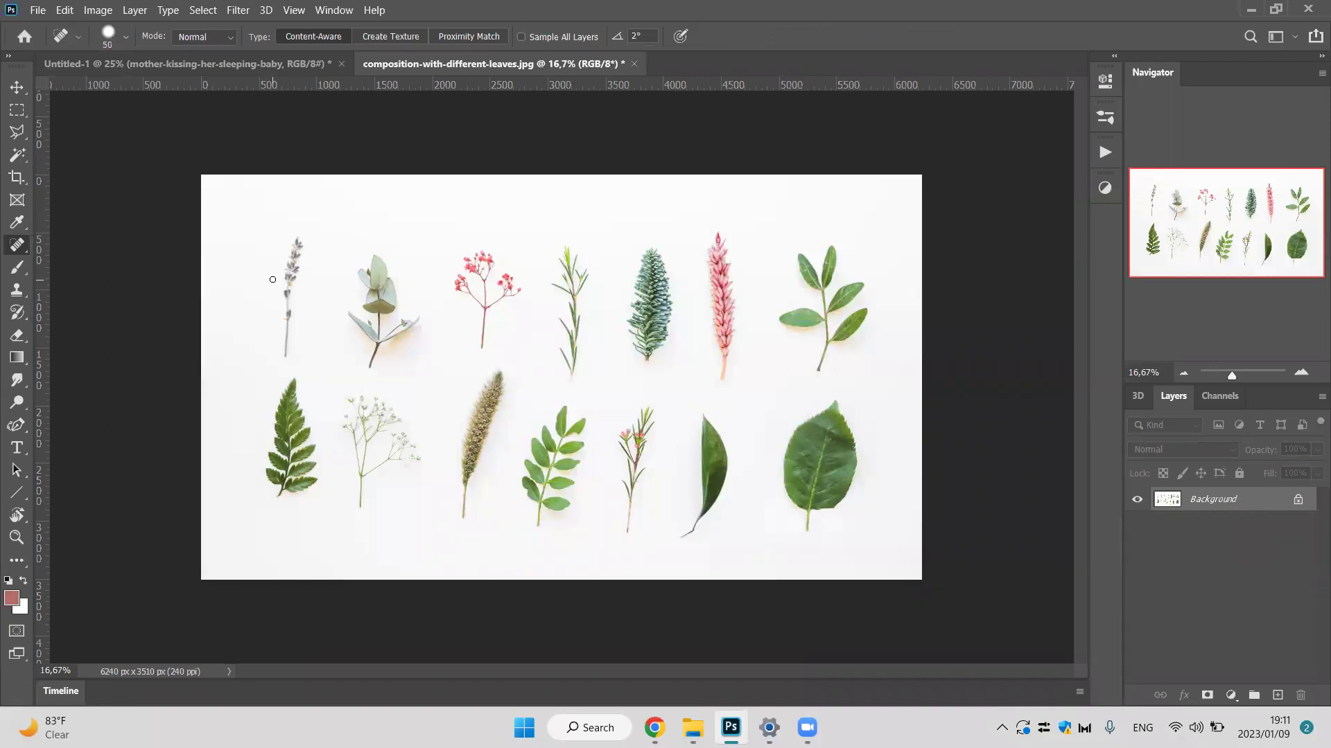
Vary the Spot Healing Brush size against the lavender sprig and finish at 600 px.
key("bracketright")
key("bracketright")
key("bracketright")
key("bracketright")
key("bracketright")
key("bracketright")
key("bracketright")
key("bracketright")
key("bracketright")
key("bracketright")
key("bracketright")
key("bracketright")
key("bracketleft")
key("bracketleft")
key("bracketleft")
key("bracketleft")
key("bracketleft")
key("bracketleft")
key("bracketright")
key("bracketright")
key("bracketright")
key("bracketleft")
key("bracketleft")
key("bracketright")
Try removing the lavender and eucalyptus sprigs with the Spot Healing Brush, and undo both strokes.
left_click_drag(296, 243, 292, 331)
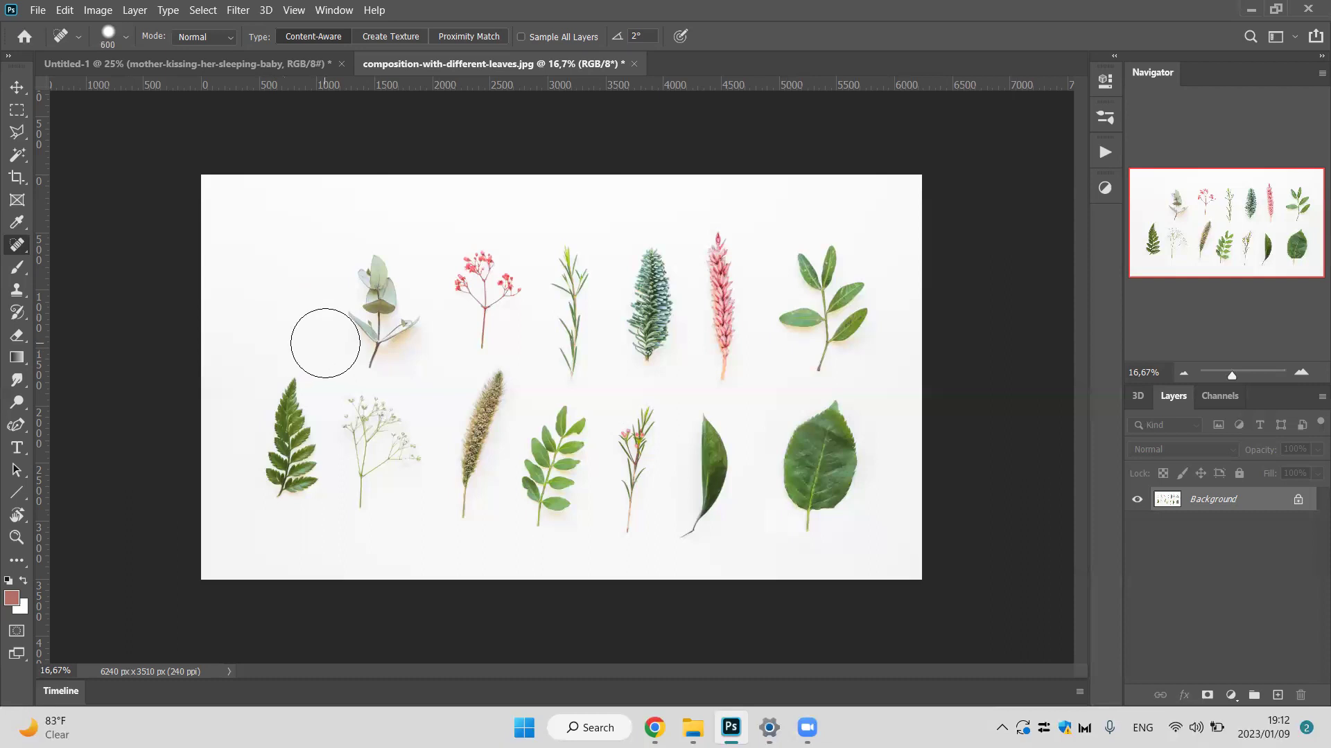
mouse_move(363, 342)
left_mouse_down()
mouse_move(369, 268)
mouse_move(405, 311)
left_mouse_up()
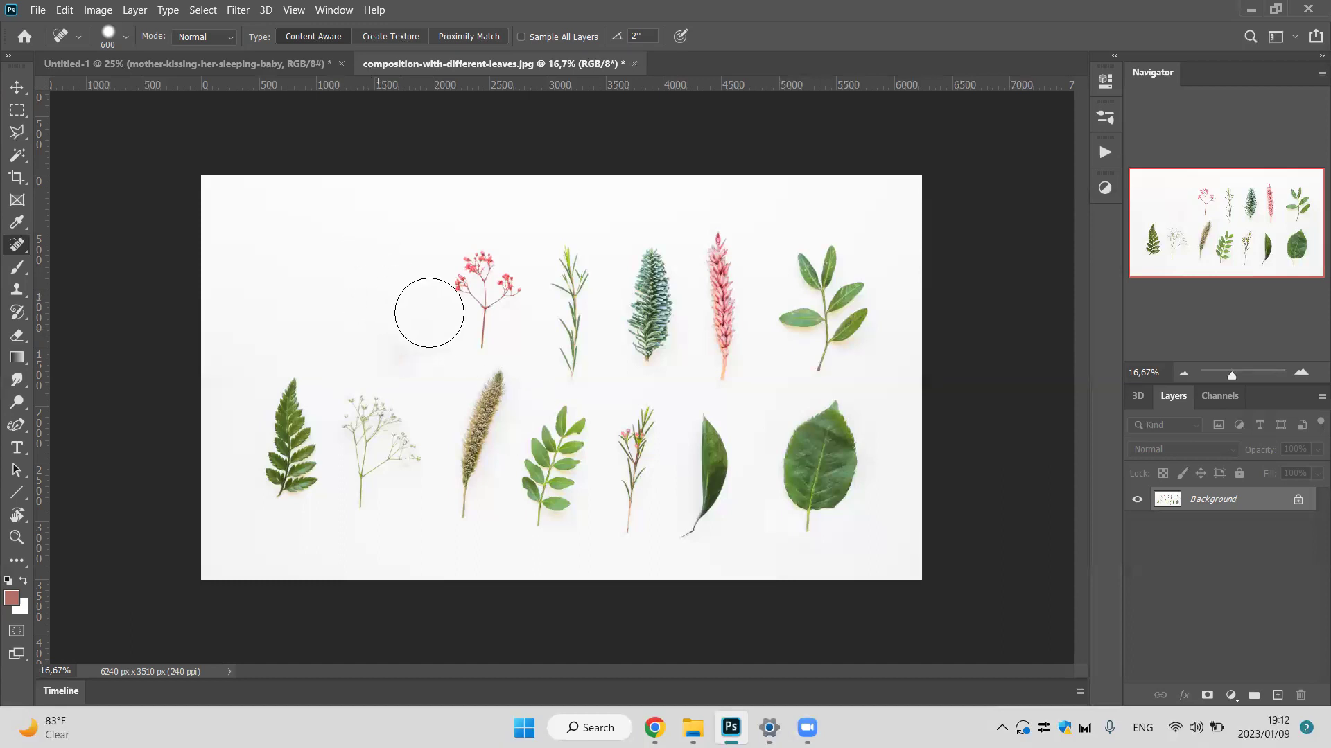
key("ctrl+z")
key("ctrl+z")
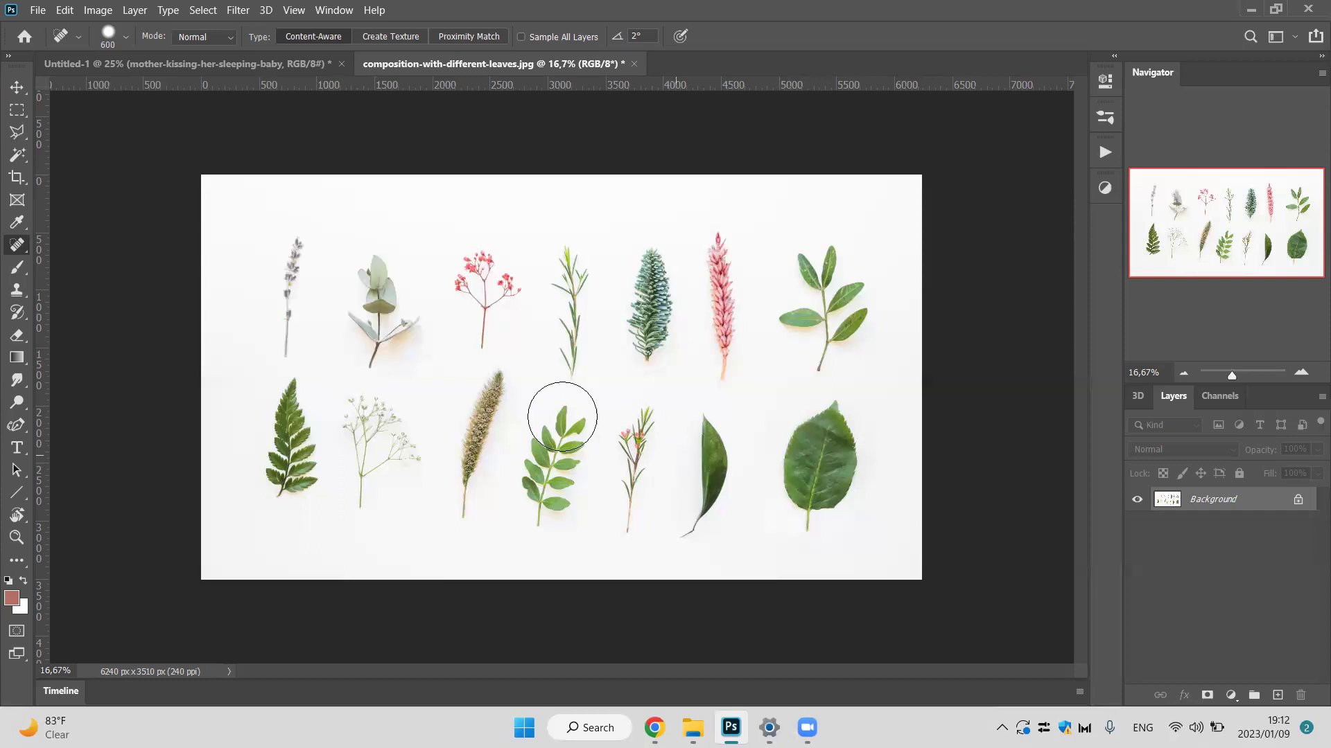
key("v")
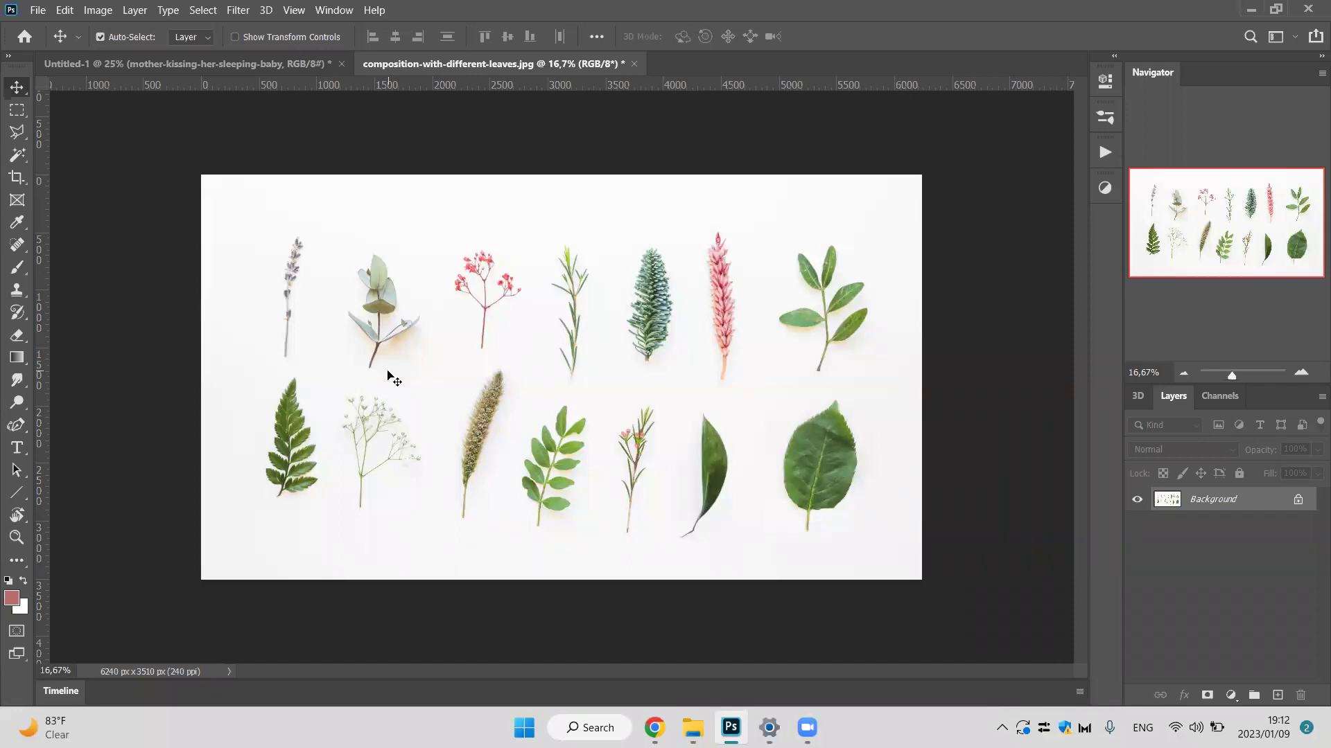
Try the 300 px Healing Brush on the lavender sprig using a sampled clean background area, and undo the stroke.
left_click_drag(16, 244, 102, 264)
left_click_drag(298, 295, 306, 341)
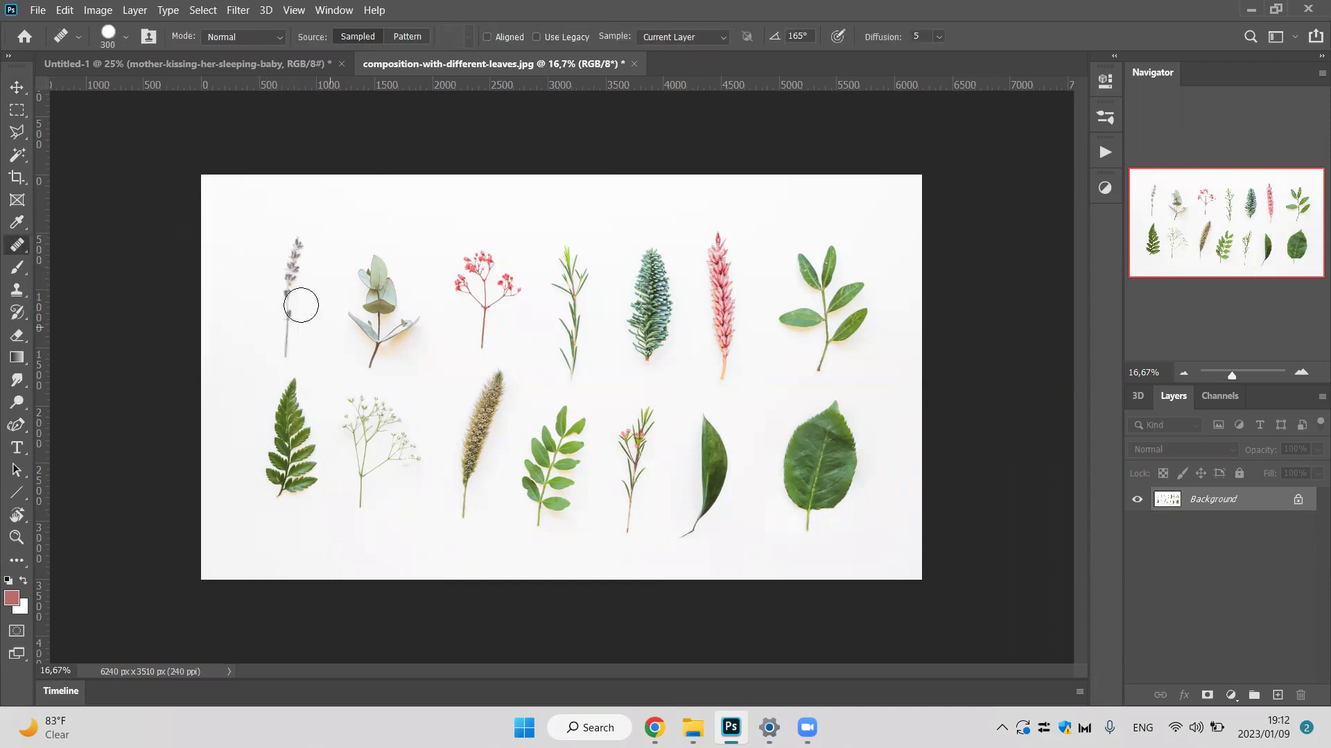
left_click(257, 219, "alt")
left_click(258, 218, "alt")
left_click_drag(289, 232, 293, 326)
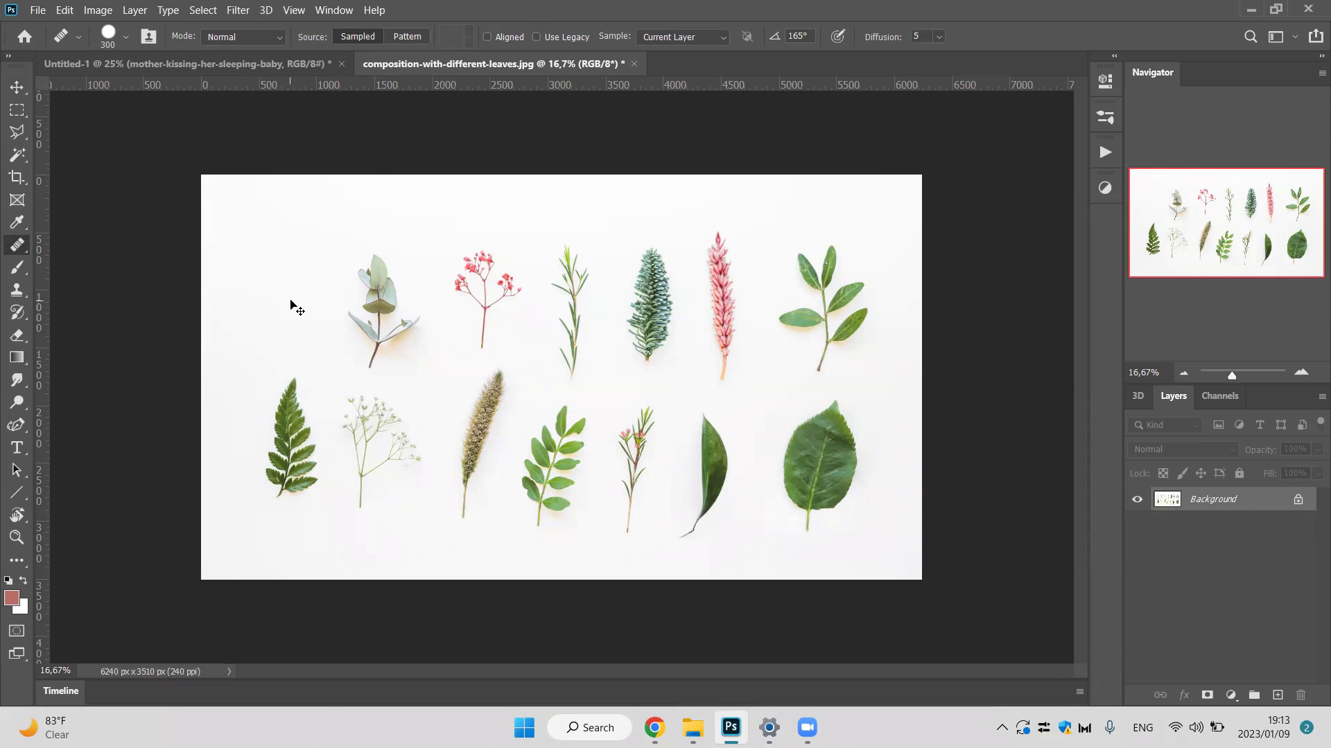
right_click(287, 258)
key("ctrl+z")
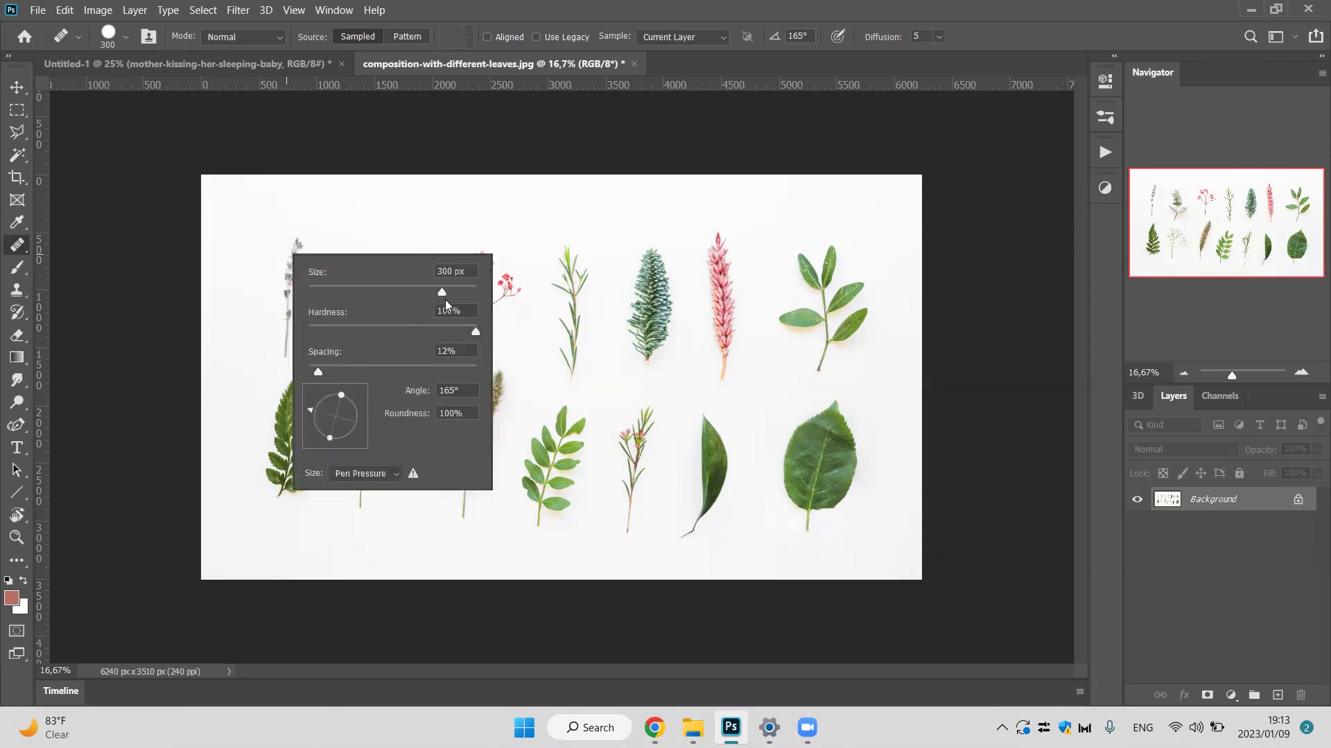
key("Escape")
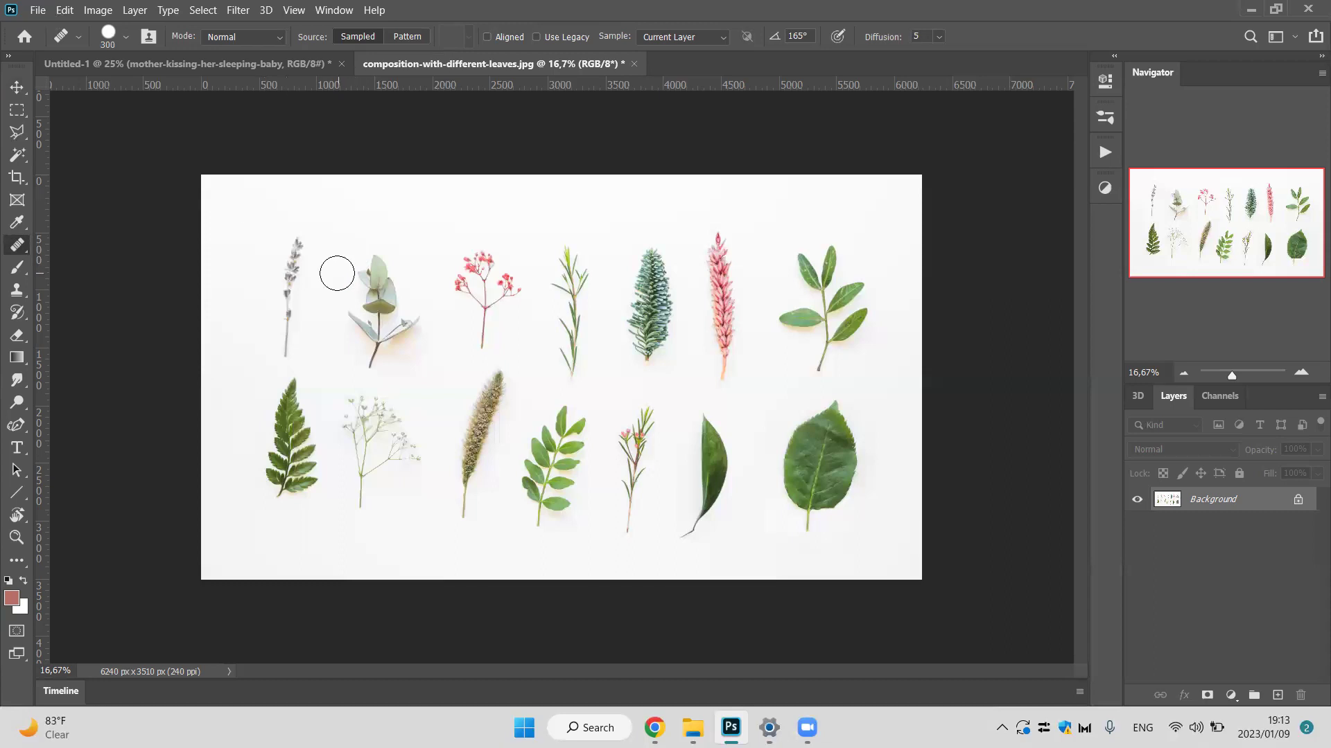
key("v")
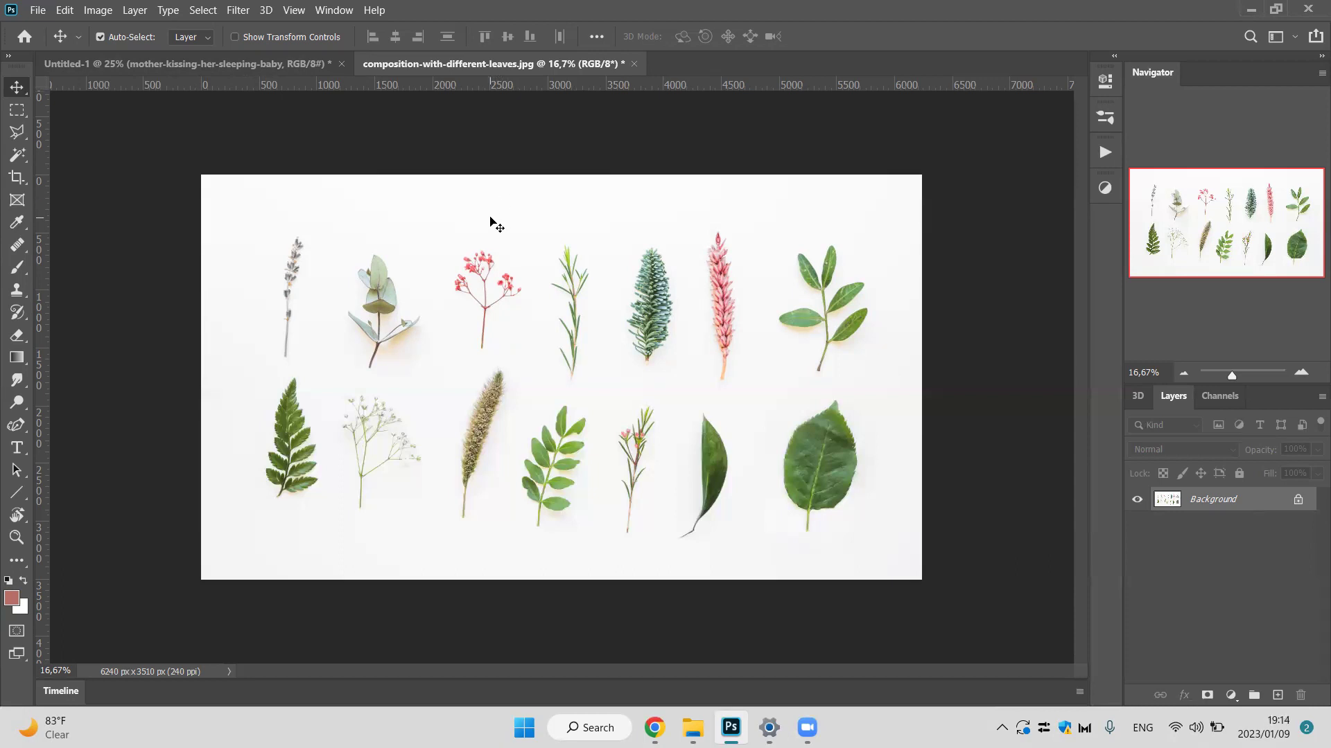
Examine the leaves image's dimensions in the Image Size dialog in centimeters and millimeters, and cancel the dialog.
left_click(95, 10)
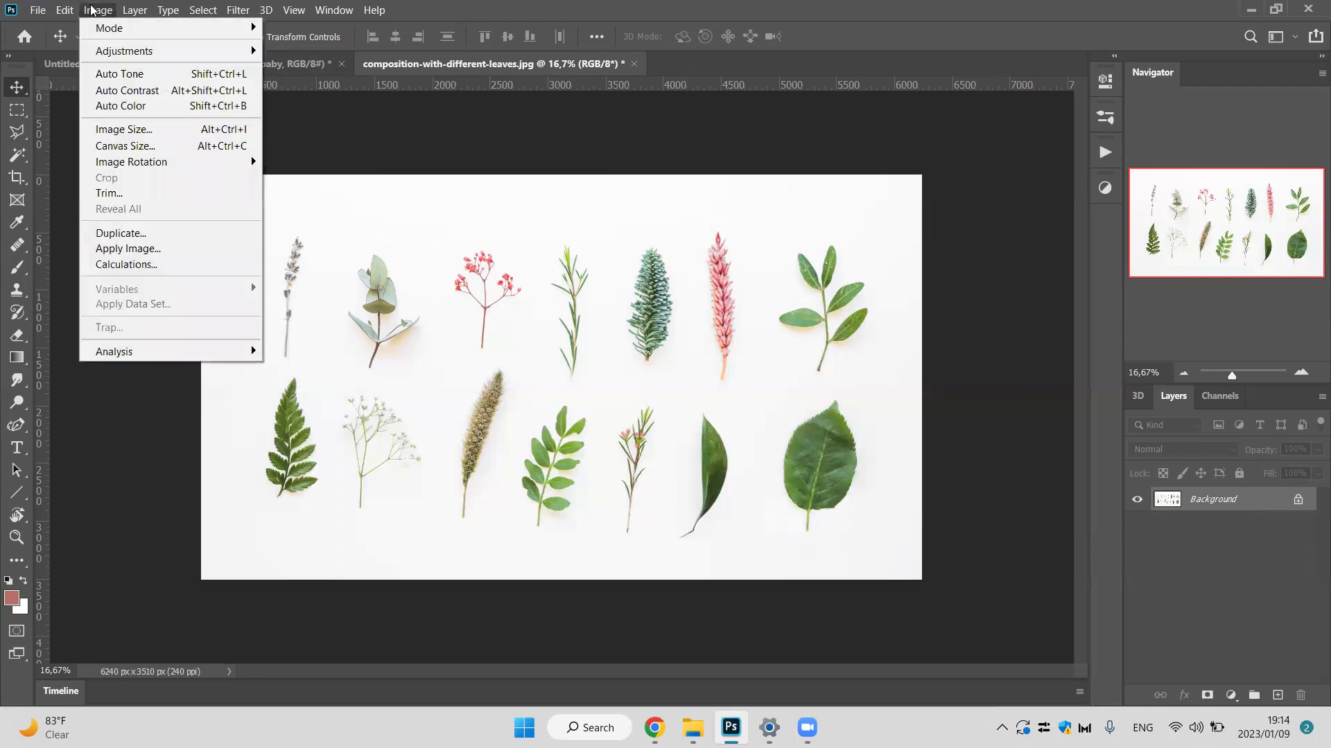
left_click(164, 129)
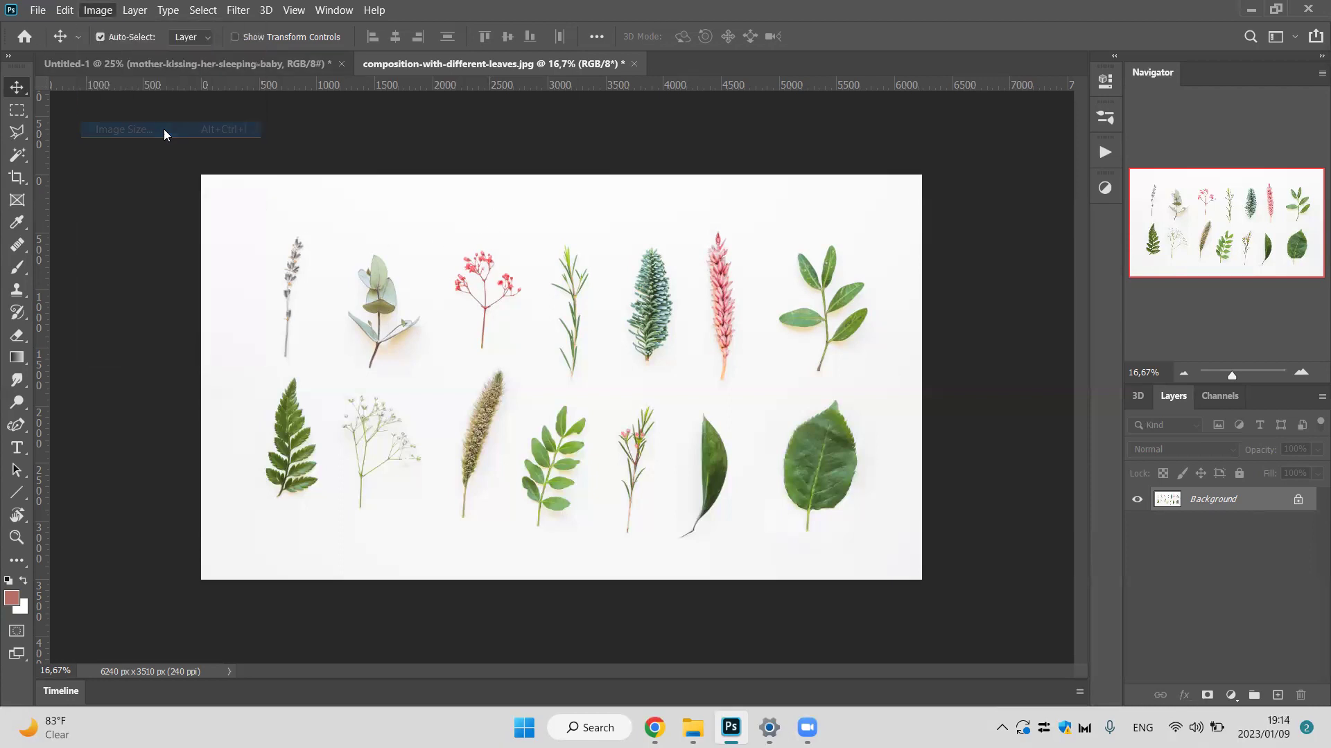
left_click(869, 223)
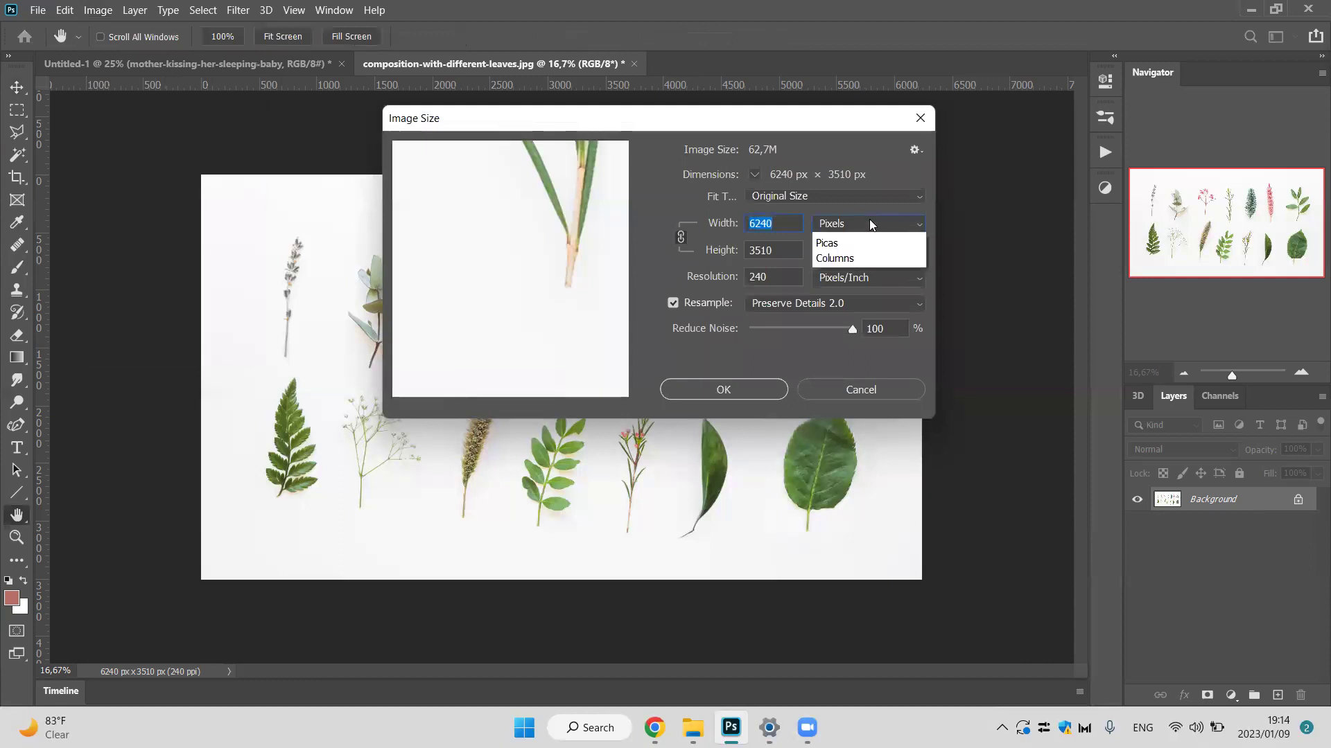
left_click(852, 281)
left_click(853, 226)
left_click(853, 256)
left_click(853, 227)
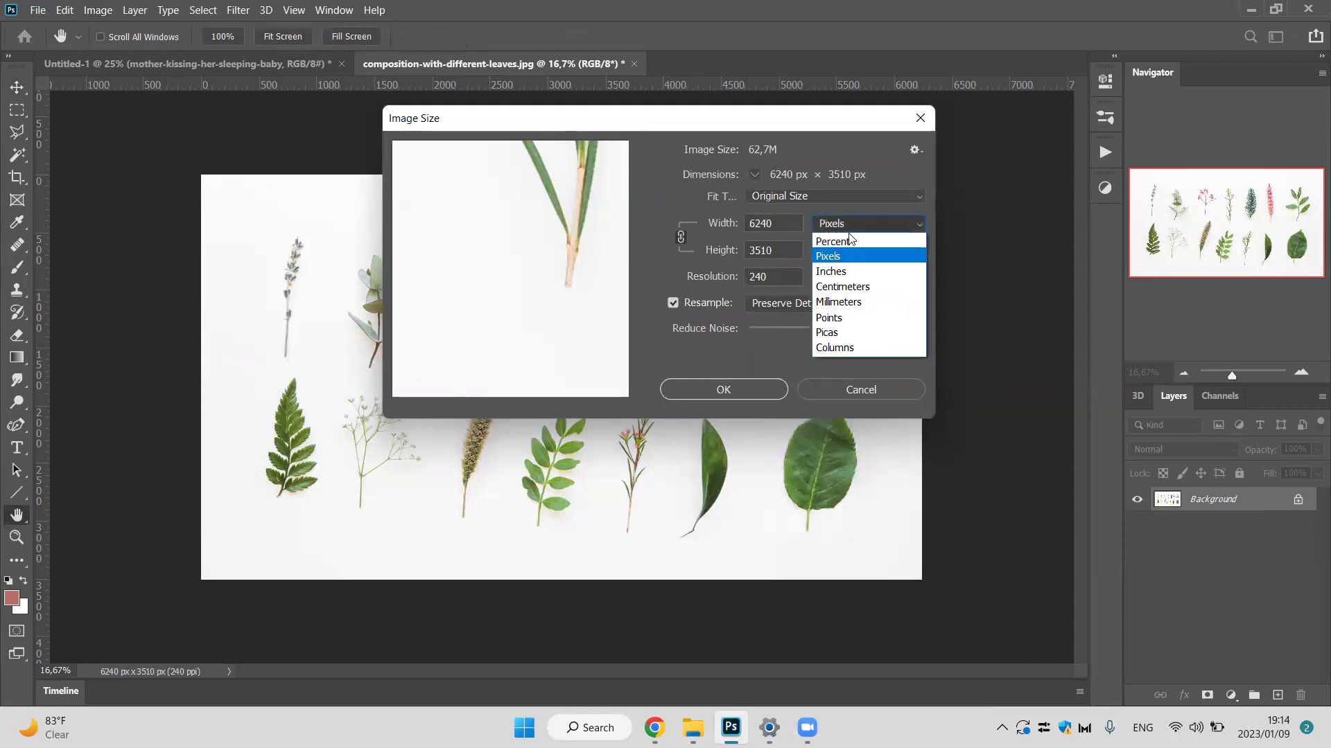
left_click(853, 287)
left_click(853, 225)
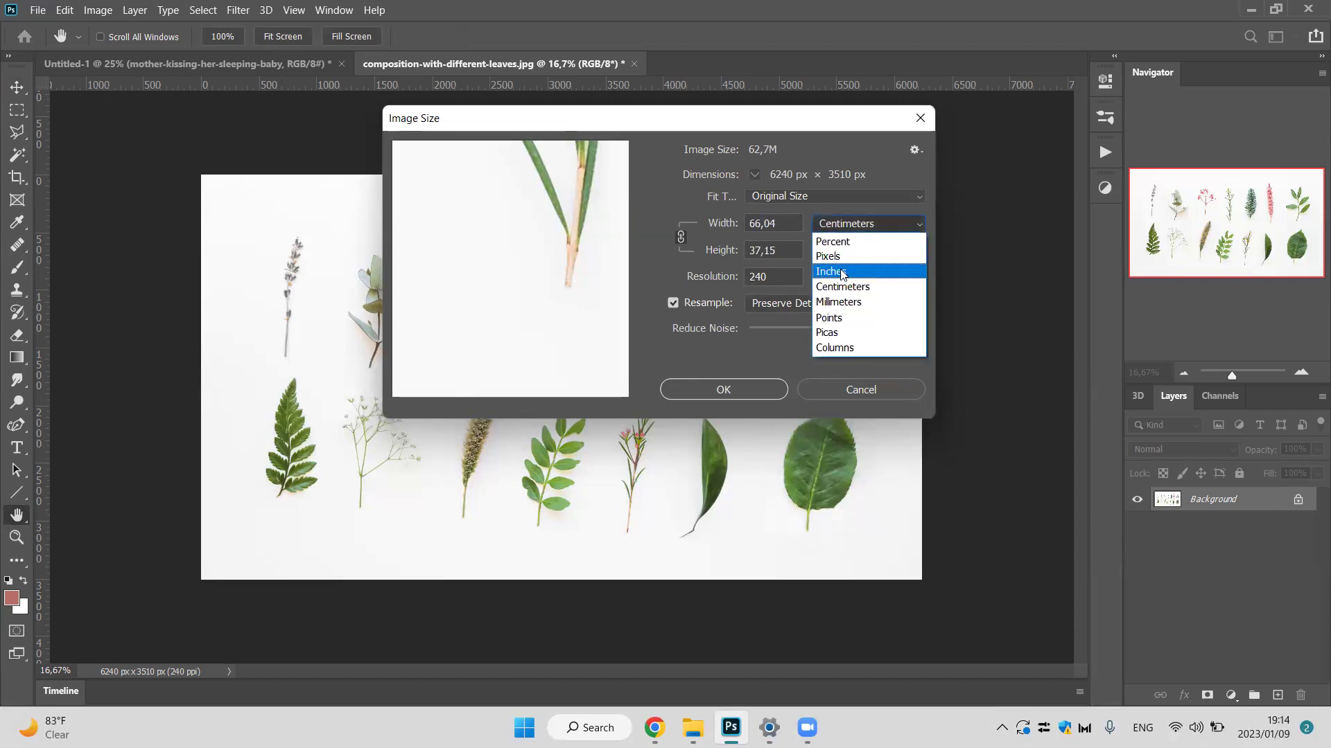
left_click(842, 302)
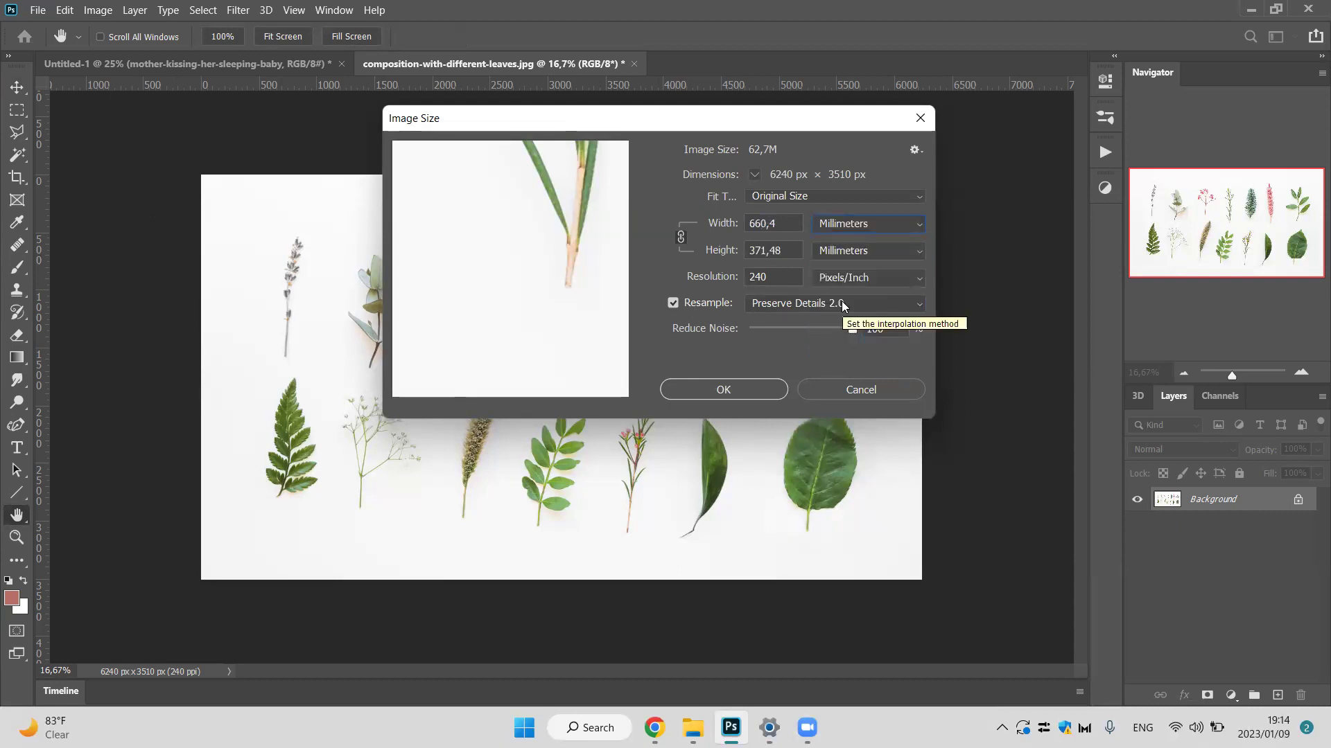
left_click(861, 391)
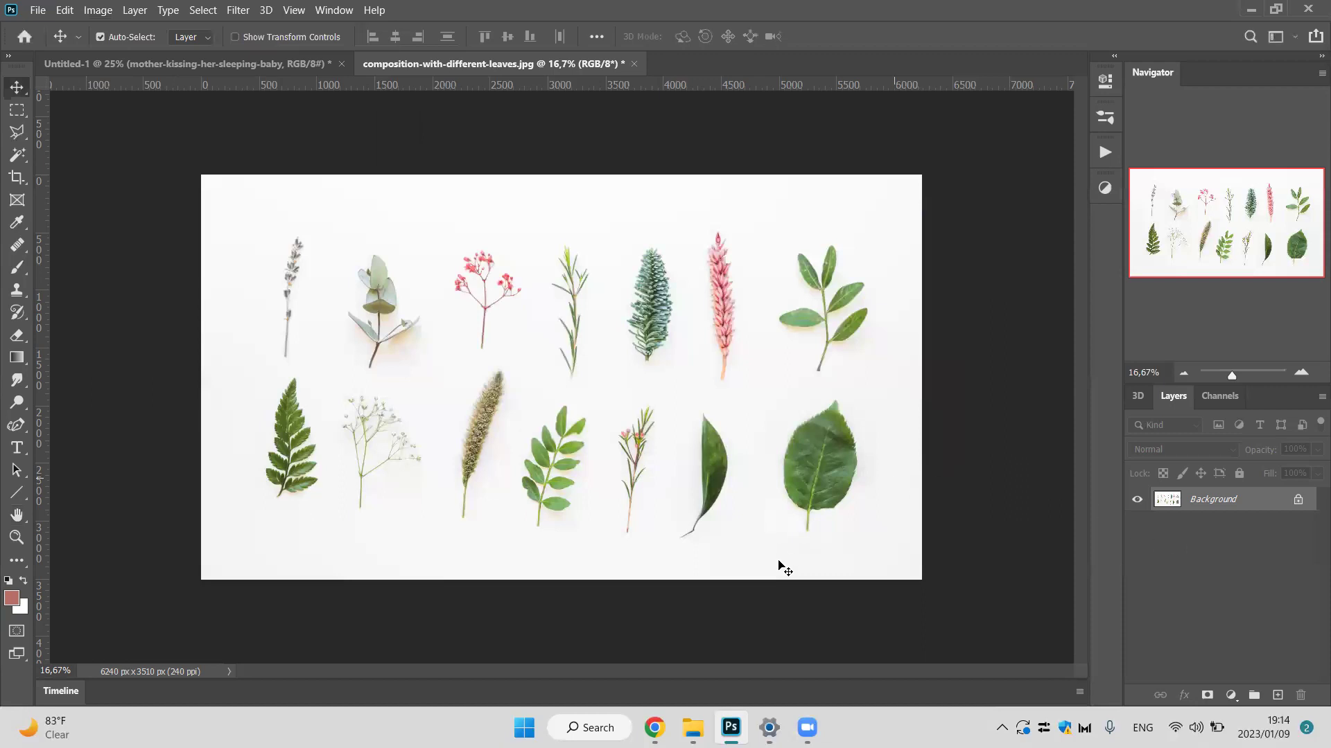
Place the symbiosis-of-the-hummingbird-and-the-flower image from the Downloads folder at the center of the leaves document.
key("alt+Tab")
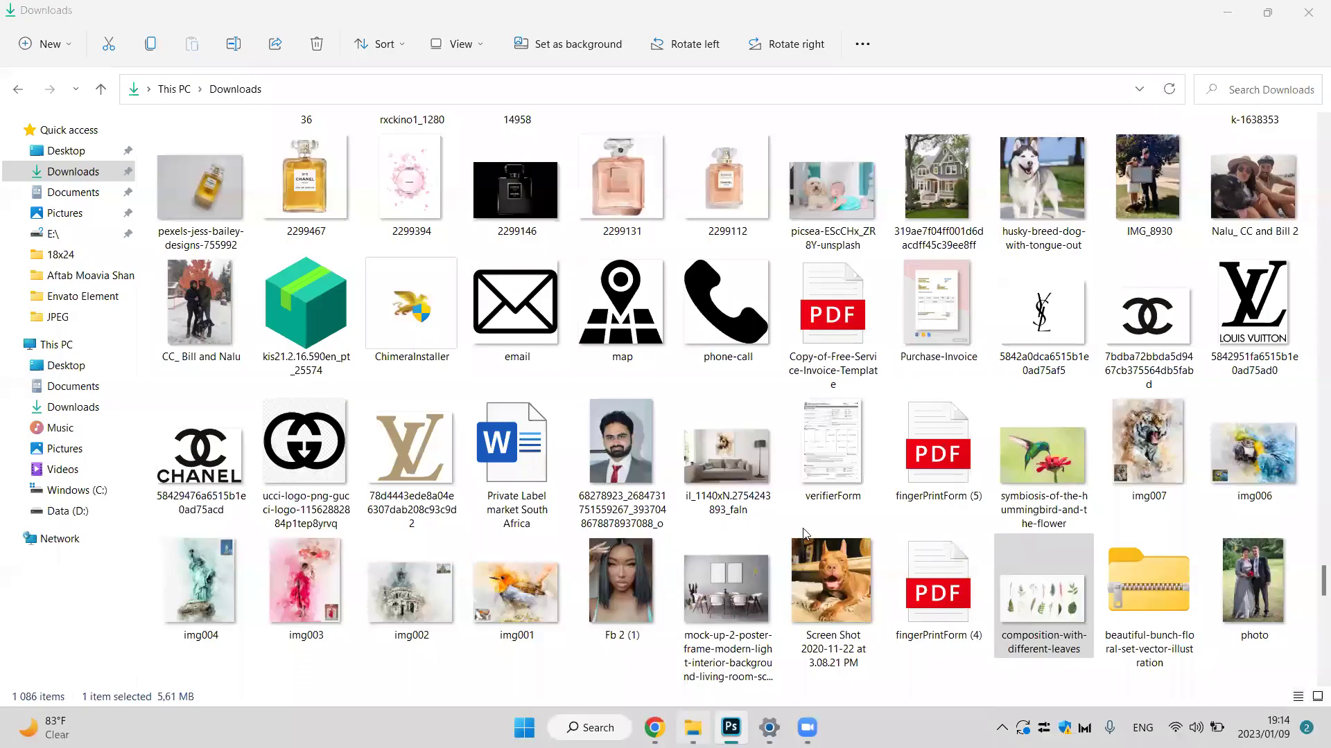
left_click(991, 485)
left_click_drag(1032, 473, 776, 560)
key("alt+Tab")
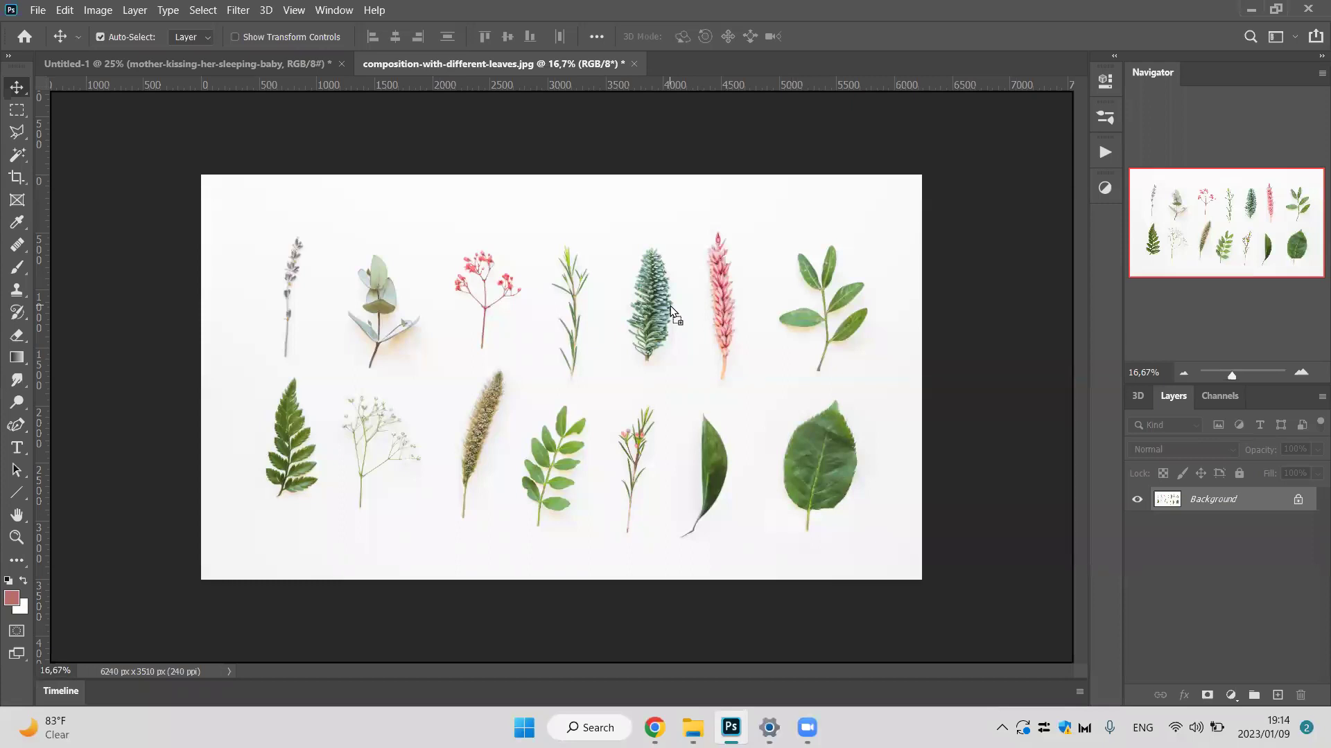
left_click_drag(671, 306, 671, 305)
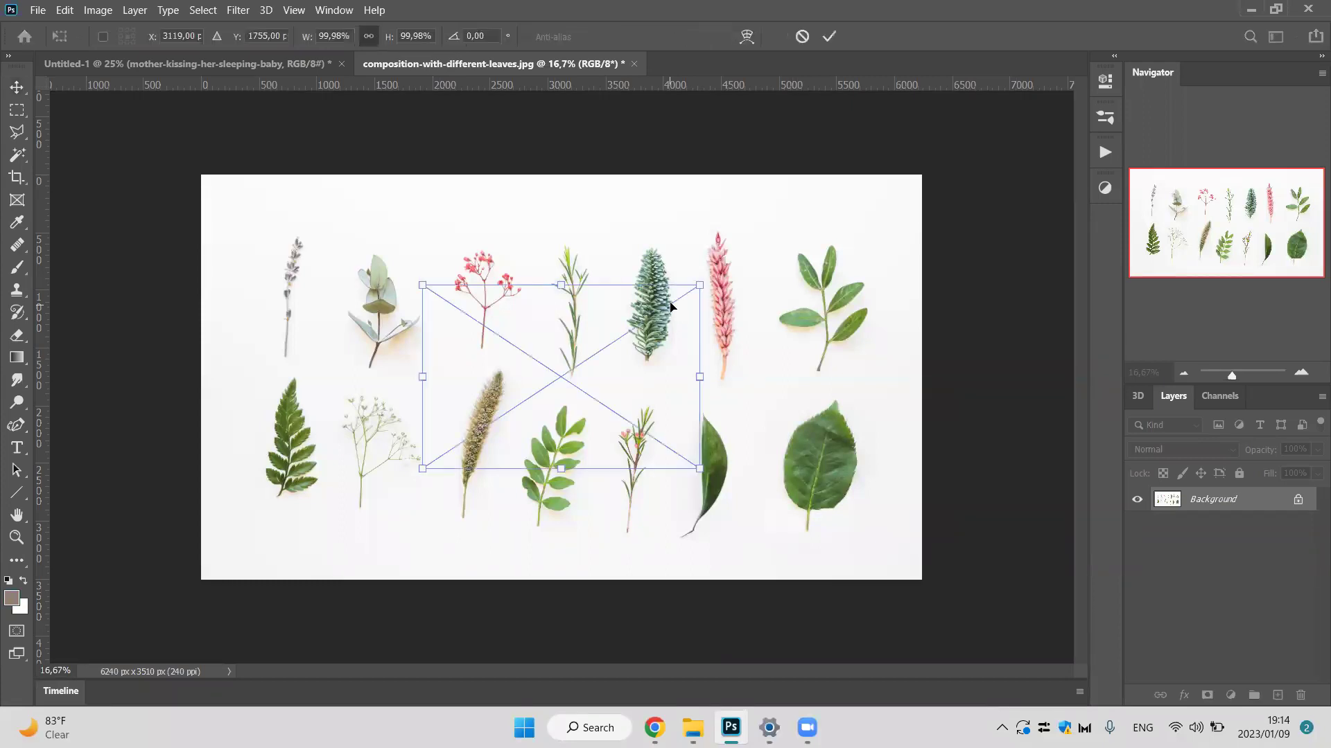
key("Return")
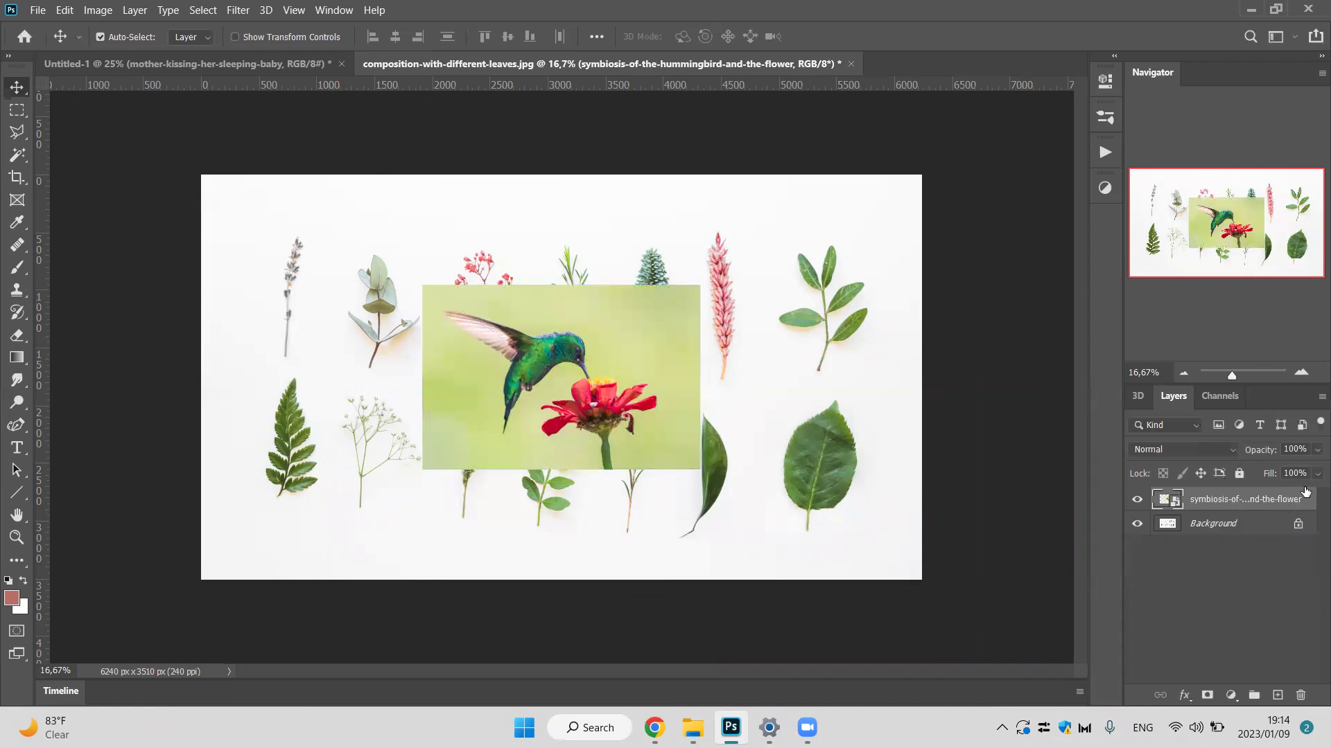
Toggle the hummingbird layer's visibility off and on several times to compare the leaves image with and without it.
left_click(1137, 500)
left_click(1136, 501)
left_click(1136, 500)
left_click(1137, 501)
left_click(1137, 501)
left_click(1136, 500)
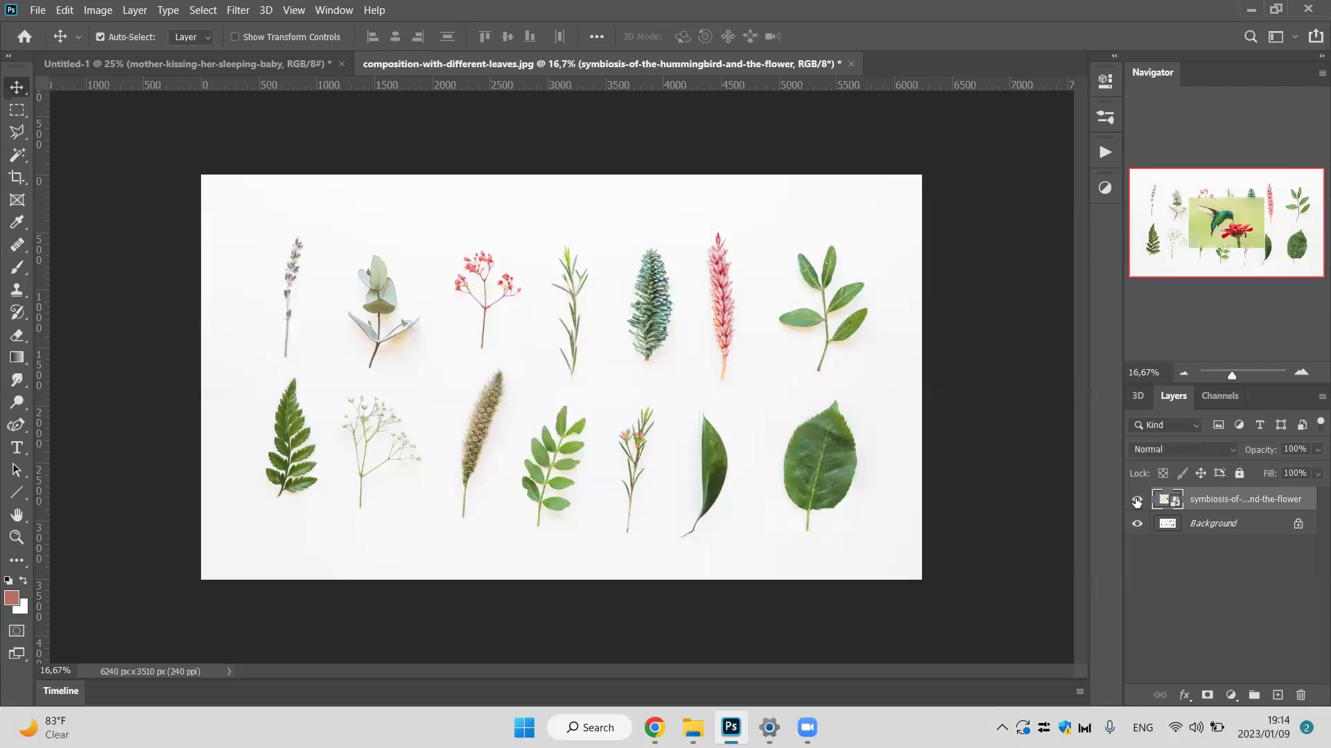
left_click(1137, 500)
left_click(1137, 500)
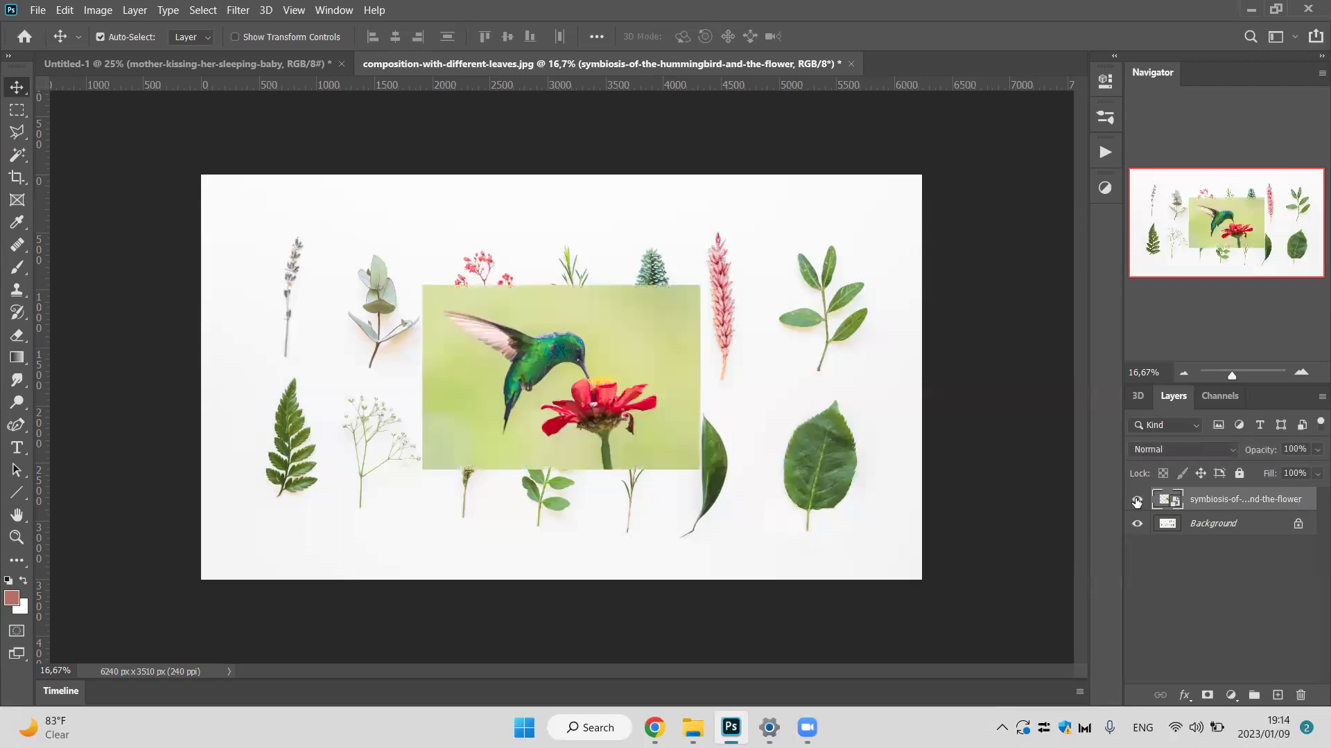
left_click(1136, 500)
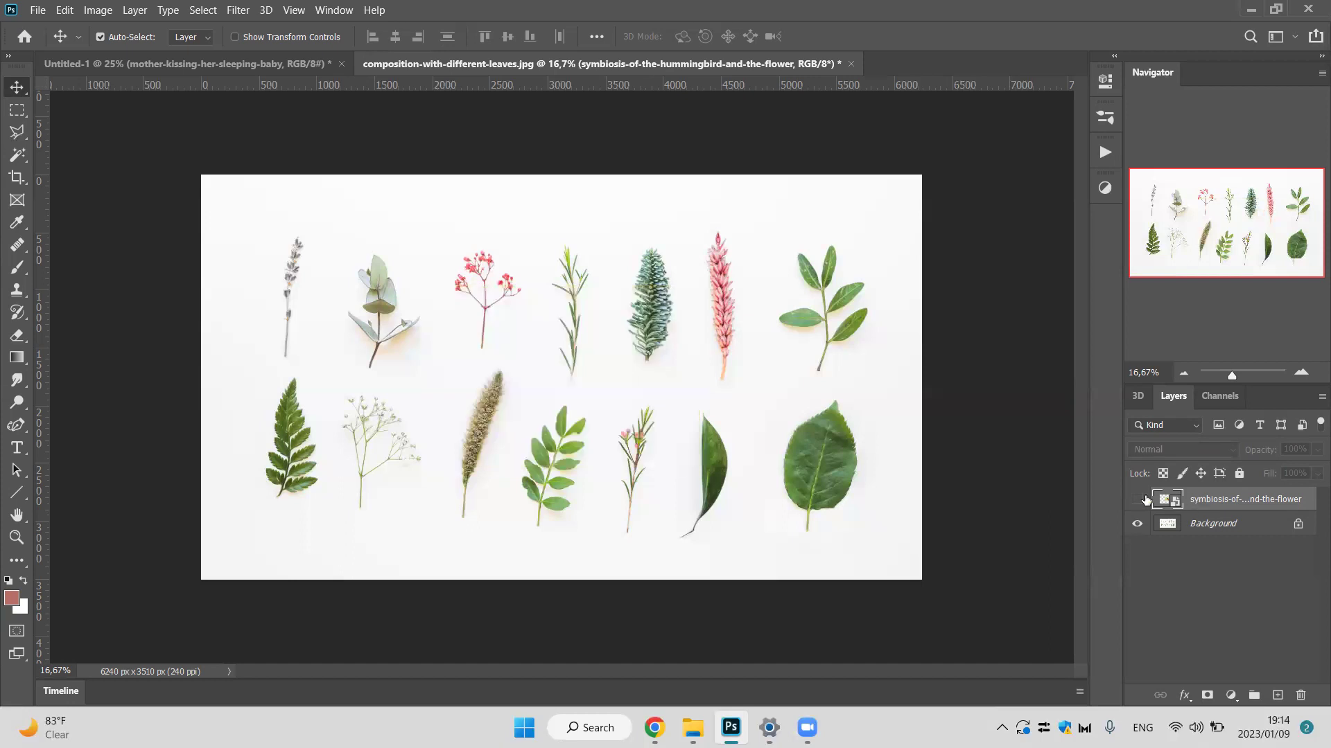
left_click(1137, 499)
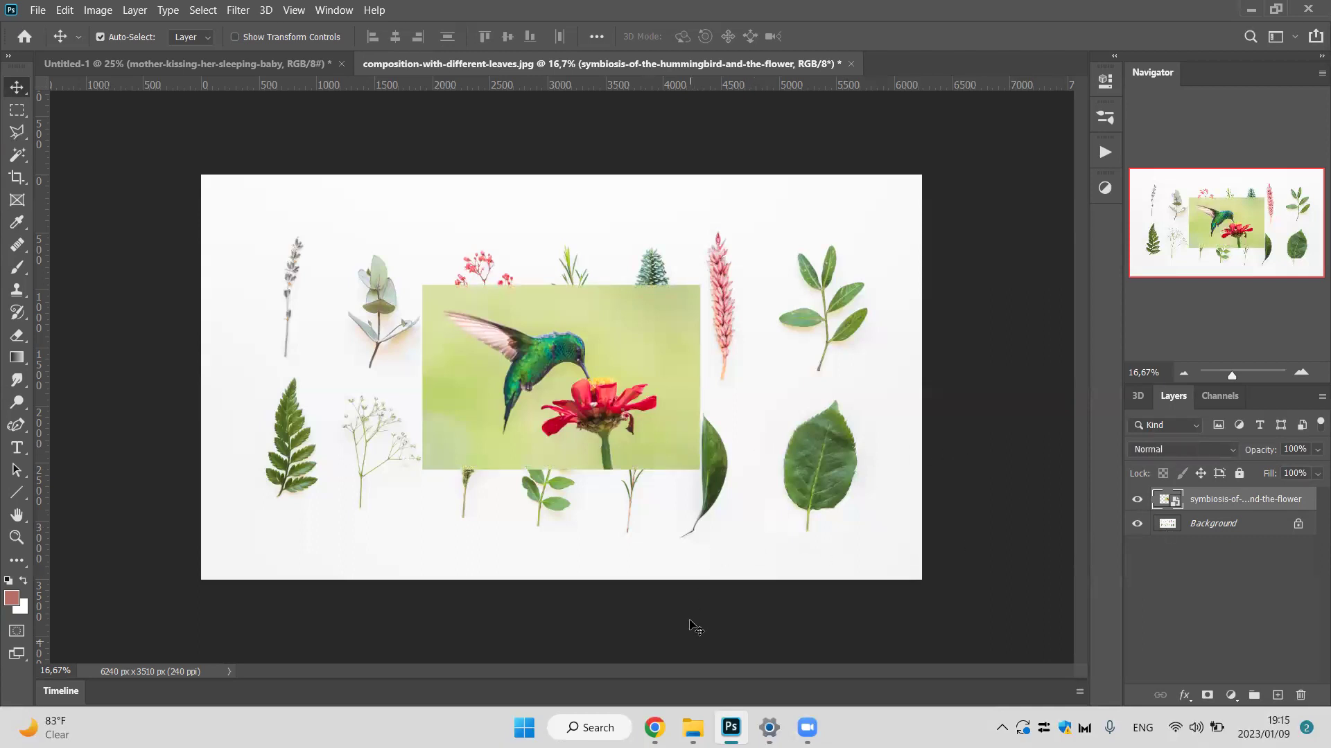
Place the phone-call image from the Downloads folder over the hummingbird photo and commit its placement.
left_click(693, 728)
left_click(693, 728)
left_click_drag(725, 312, 805, 381)
key("alt+Tab")
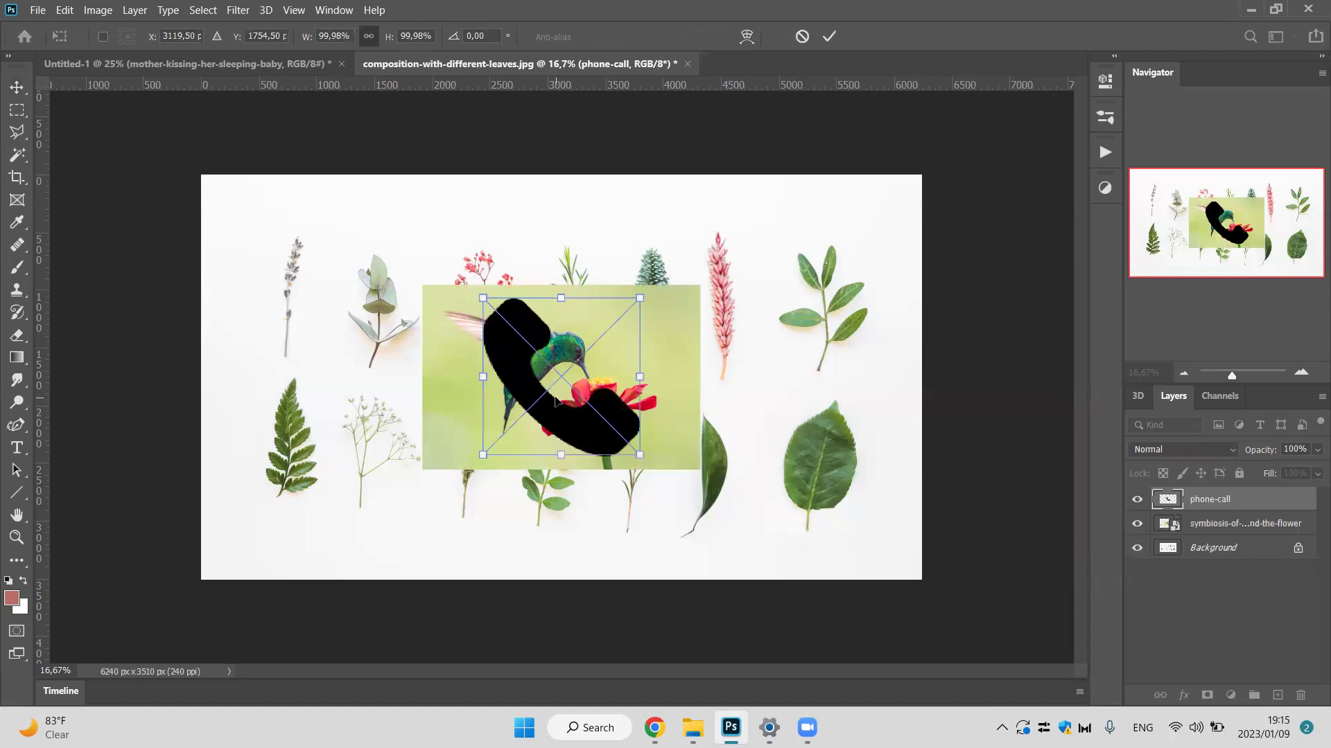
key("Return")
Toggle the visibility of the phone-call, hummingbird and Background layers off and on to examine what each one contains.
left_click(1136, 500)
left_click(1137, 499)
left_click(1137, 524)
left_click(1137, 524)
left_click(1137, 549)
left_click(1137, 548)
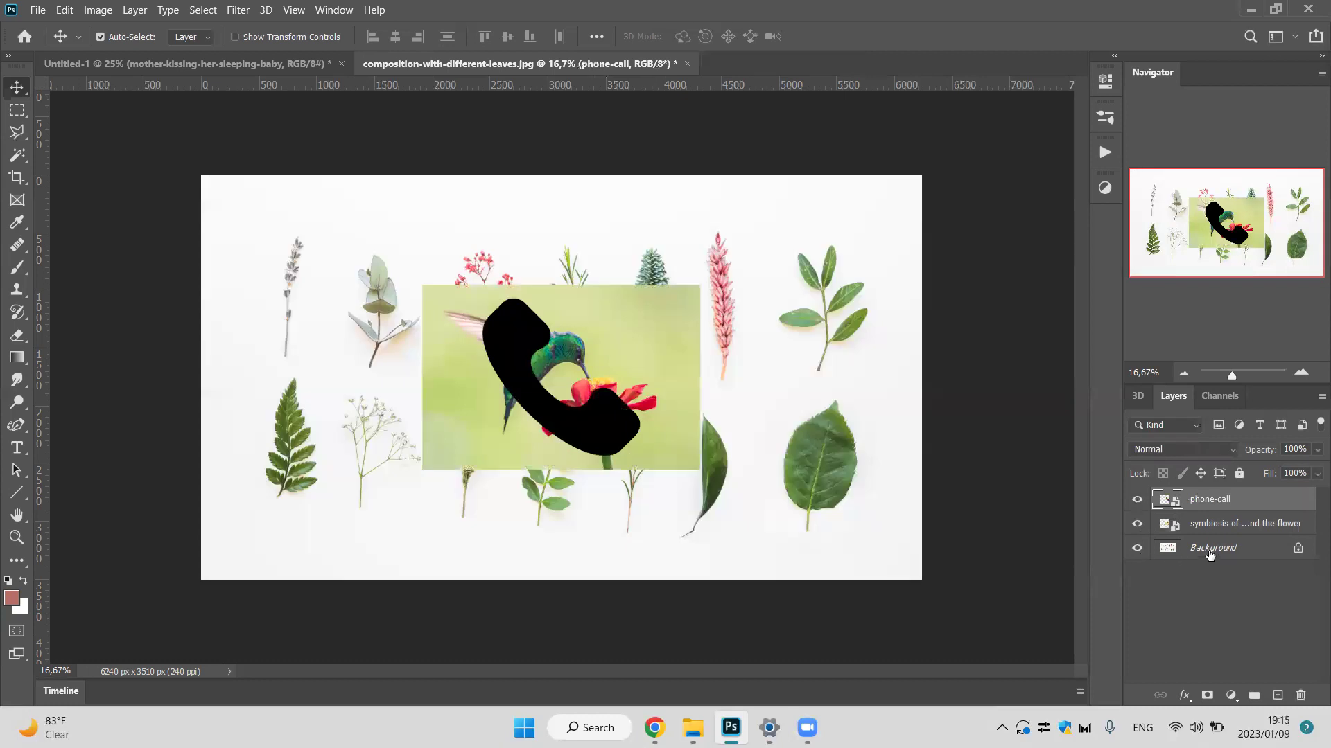
left_click(1172, 551)
left_click(1137, 548)
left_click(1138, 548)
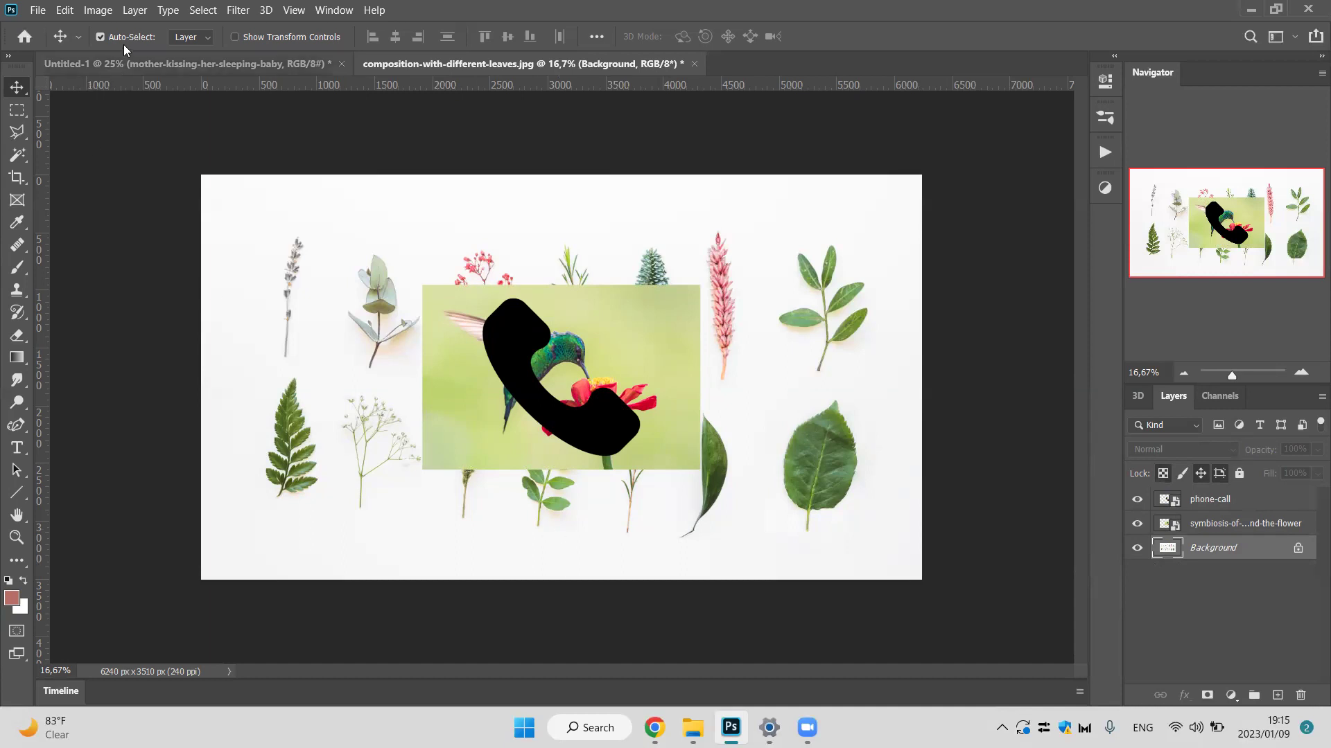
left_click(98, 10)
left_click(574, 219)
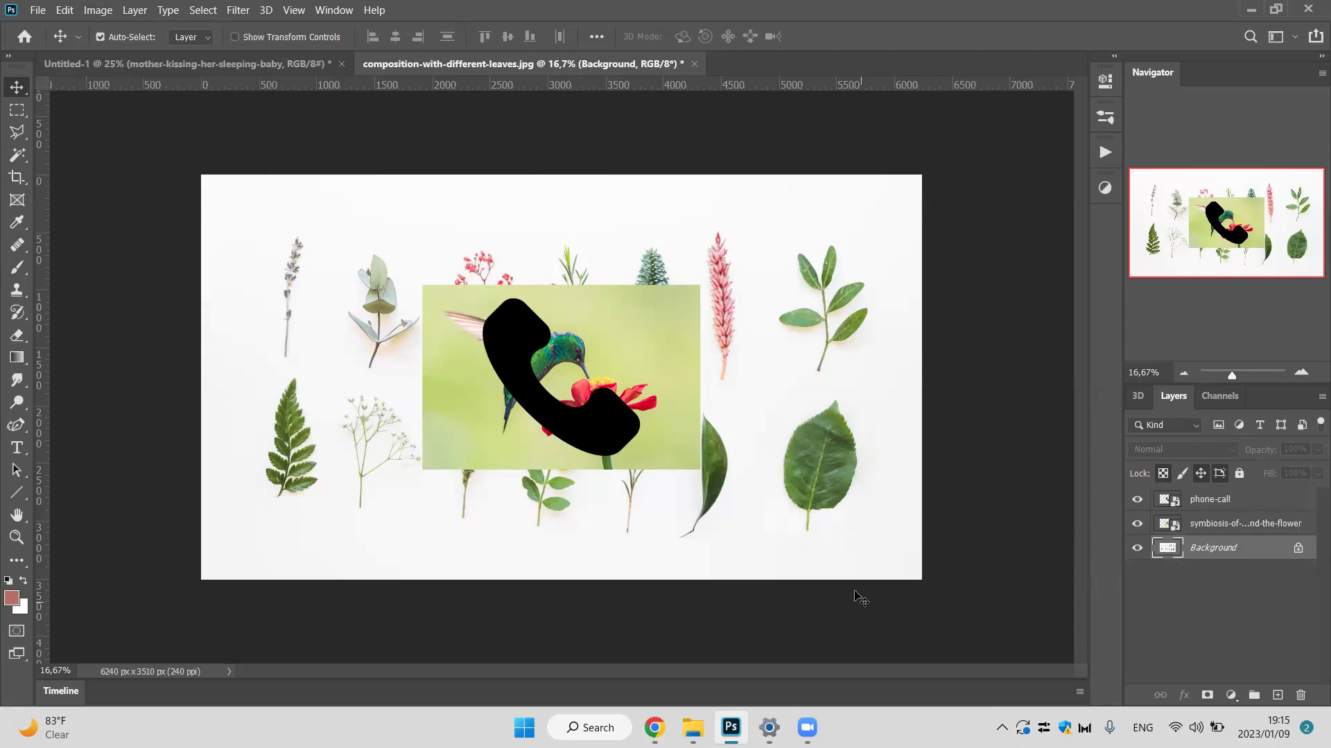
Move the phone icon a short distance left within the hummingbird photo.
left_click(715, 456)
left_click(671, 444)
left_click_drag(574, 414, 538, 416)
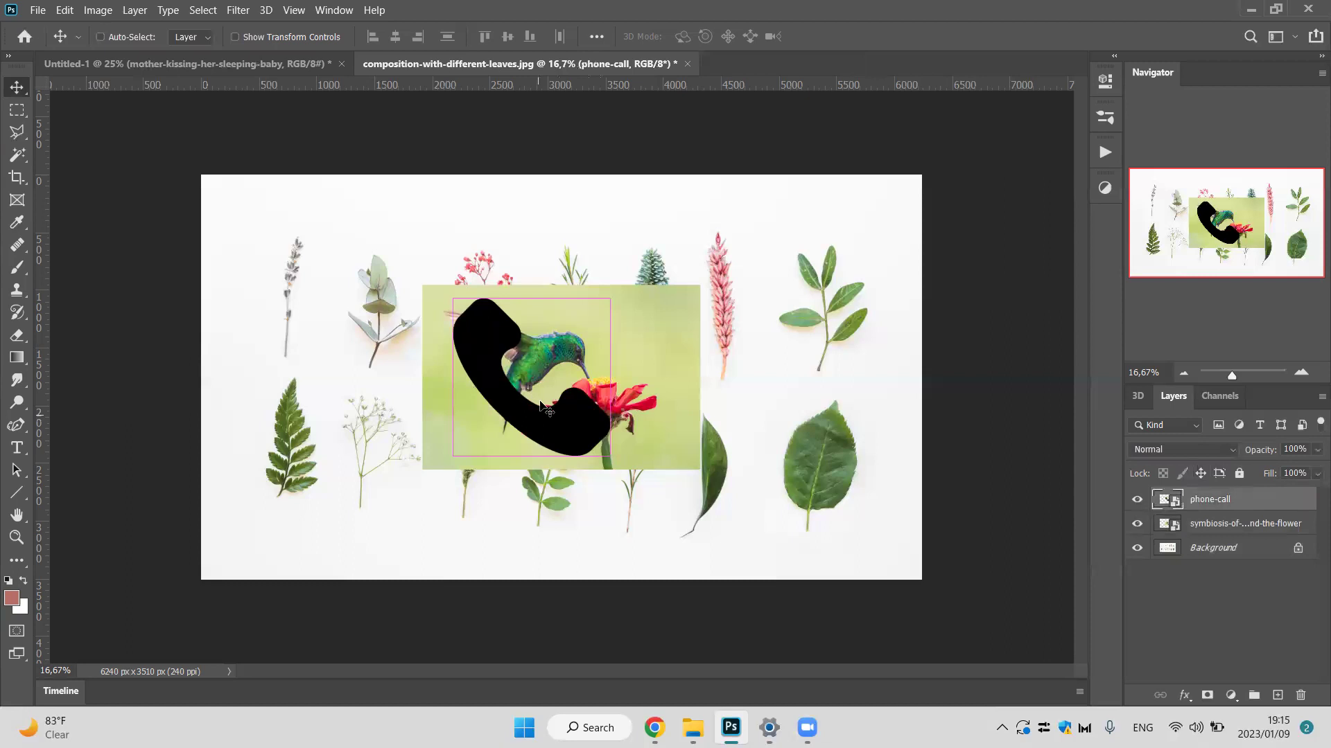
Scale the phone icon down to about 84% with Free Transform and move it right over the red flower.
key("ctrl+t")
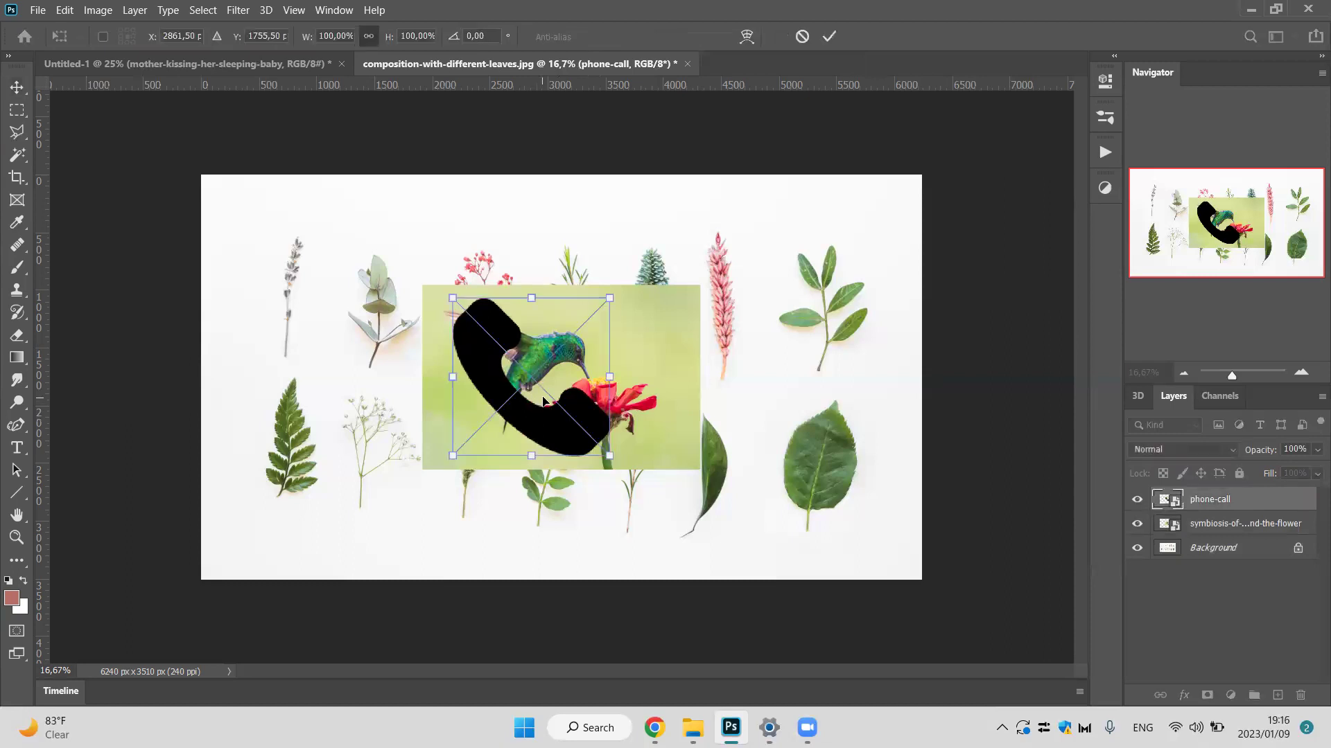
mouse_move(606, 298)
left_mouse_down()
mouse_move(538, 428)
mouse_move(624, 194)
mouse_move(596, 375)
mouse_move(546, 523)
mouse_move(554, 548)
mouse_move(652, 245)
mouse_move(497, 308)
mouse_move(832, 280)
mouse_move(536, 316)
mouse_move(797, 222)
mouse_move(489, 267)
mouse_move(587, 265)
mouse_move(589, 242)
mouse_move(632, 203)
mouse_move(604, 263)
mouse_move(615, 294)
left_mouse_up()
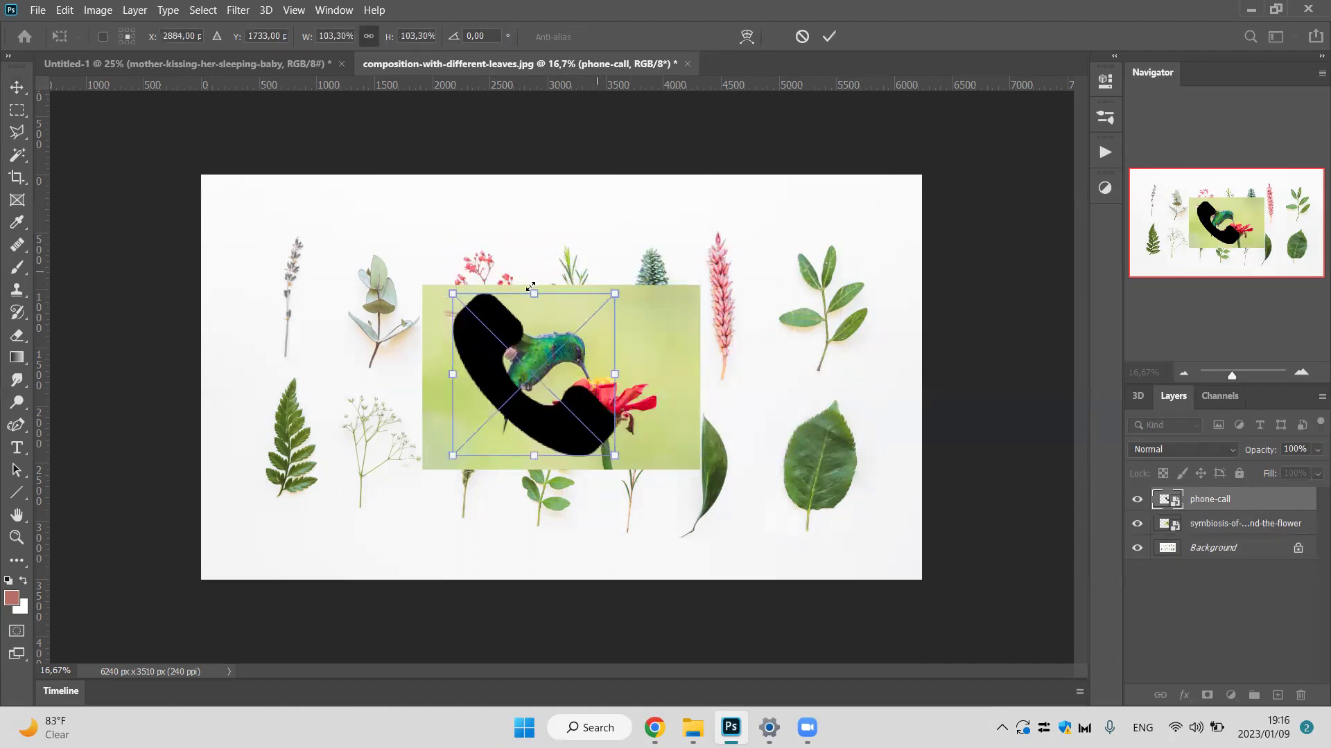
left_click_drag(530, 287, 539, 317)
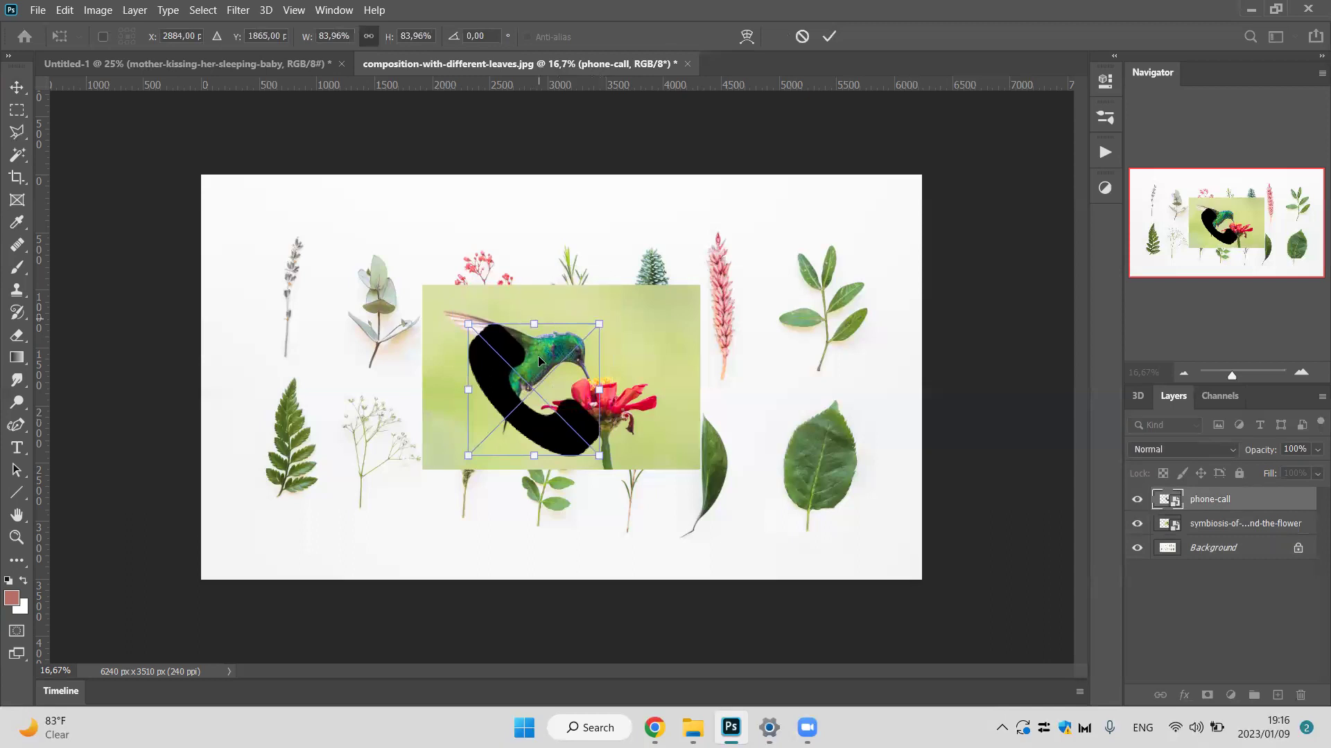
key("Return")
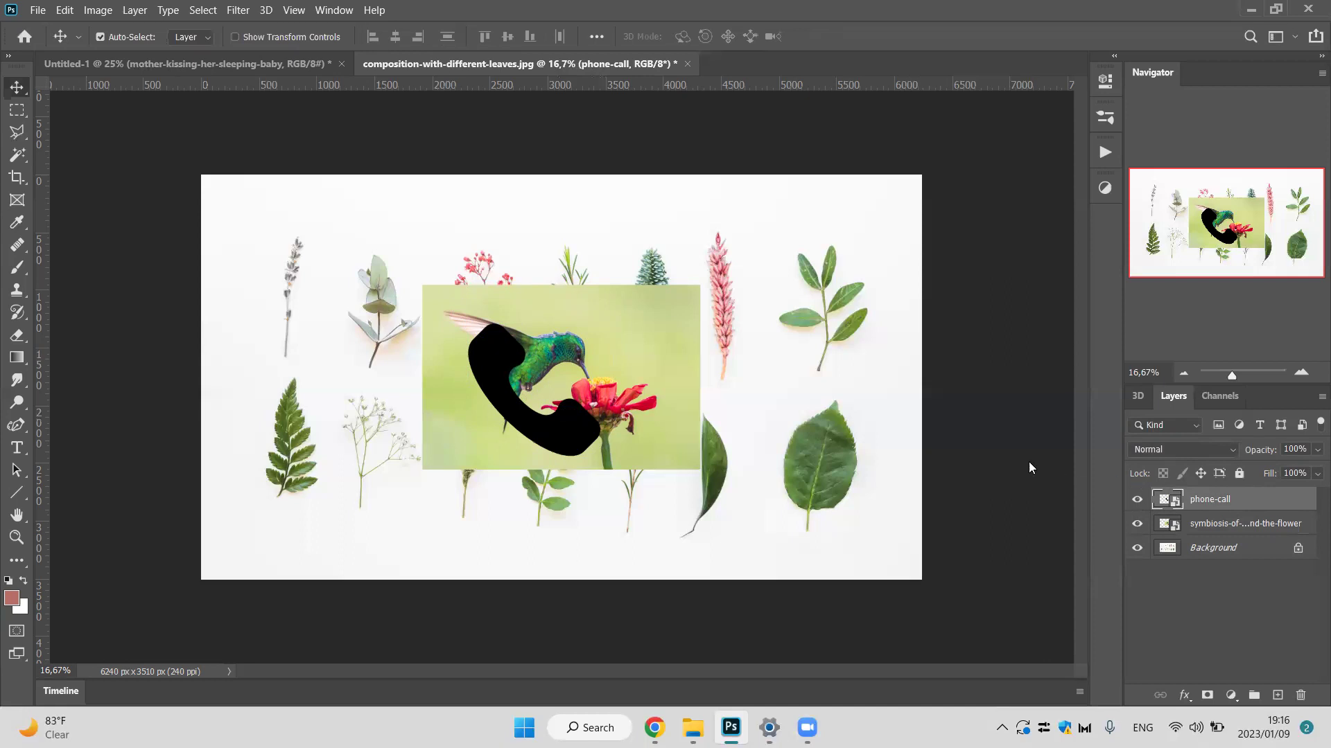
left_click_drag(492, 349, 590, 363)
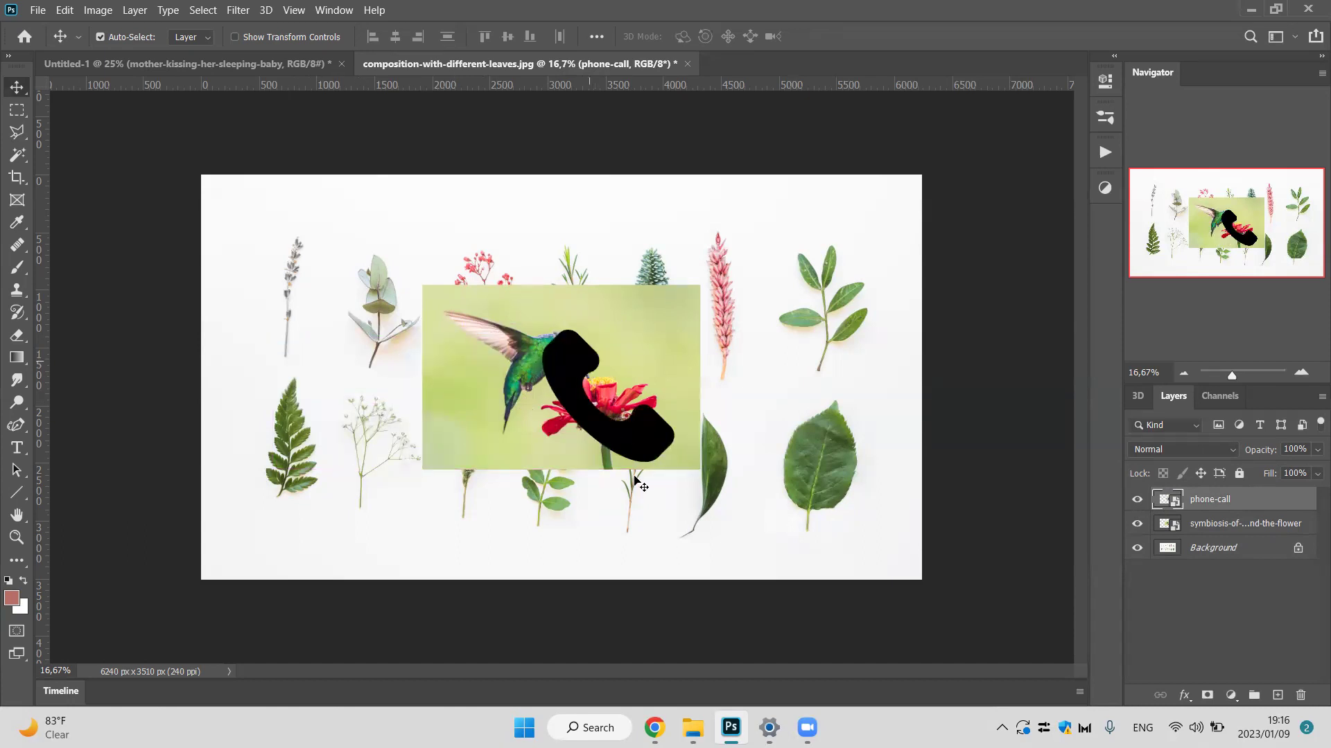
Open the businessman image from the Downloads folder as a separate document in Photoshop.
left_click(693, 727)
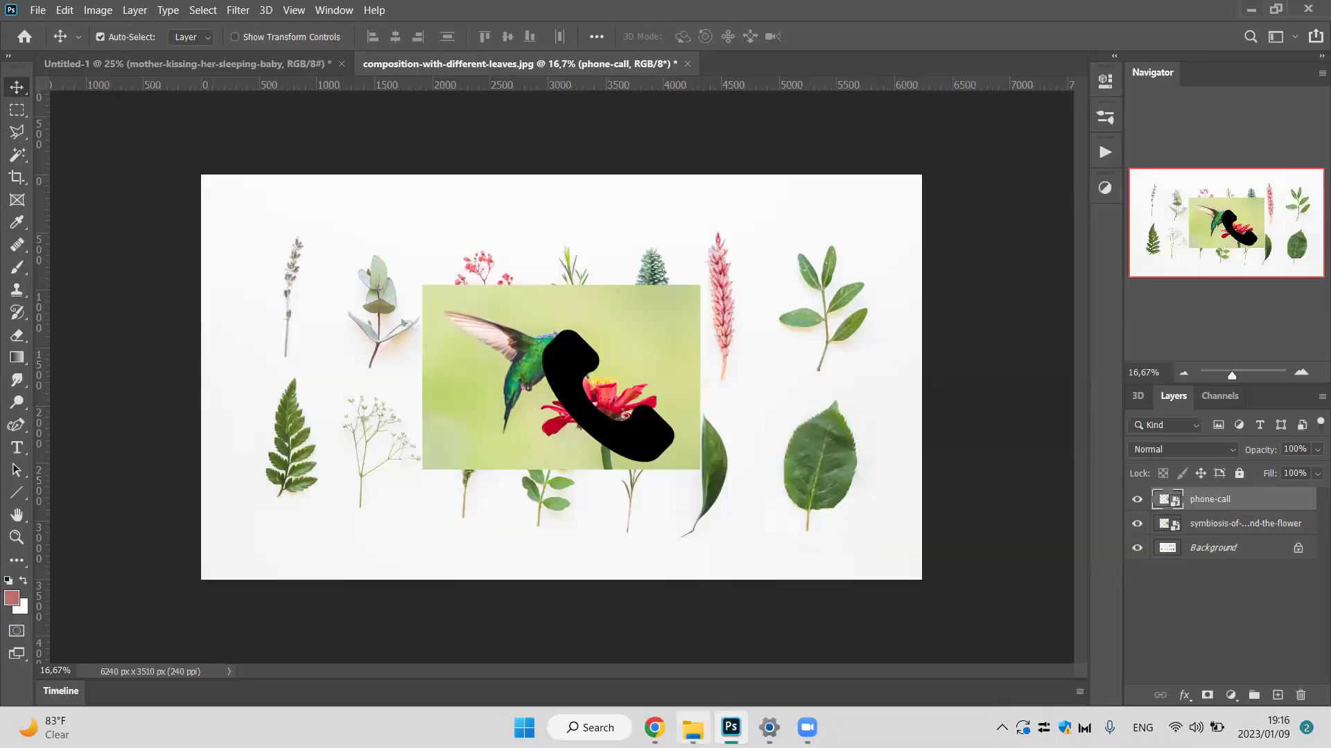
left_click(693, 729)
scroll(762, 410, "up", 5)
scroll(766, 409, "down", 5)
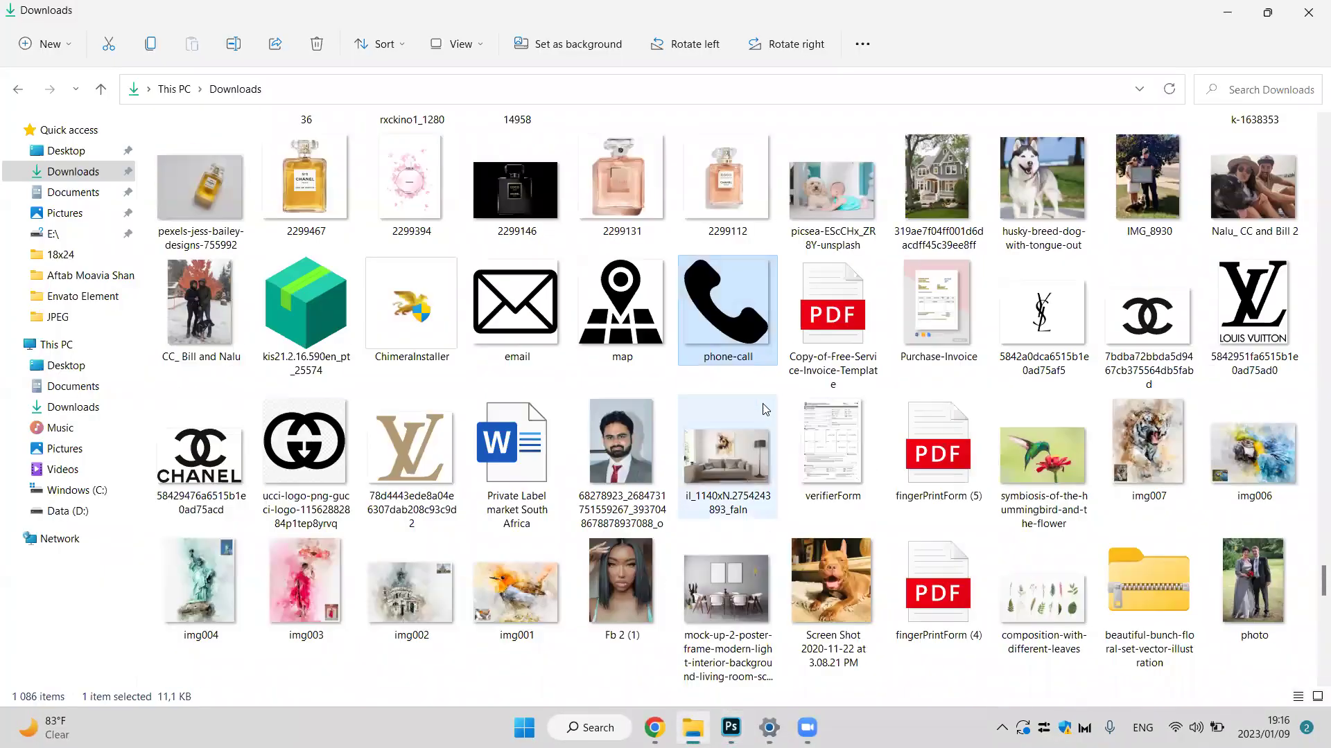
scroll(765, 409, "down", 3)
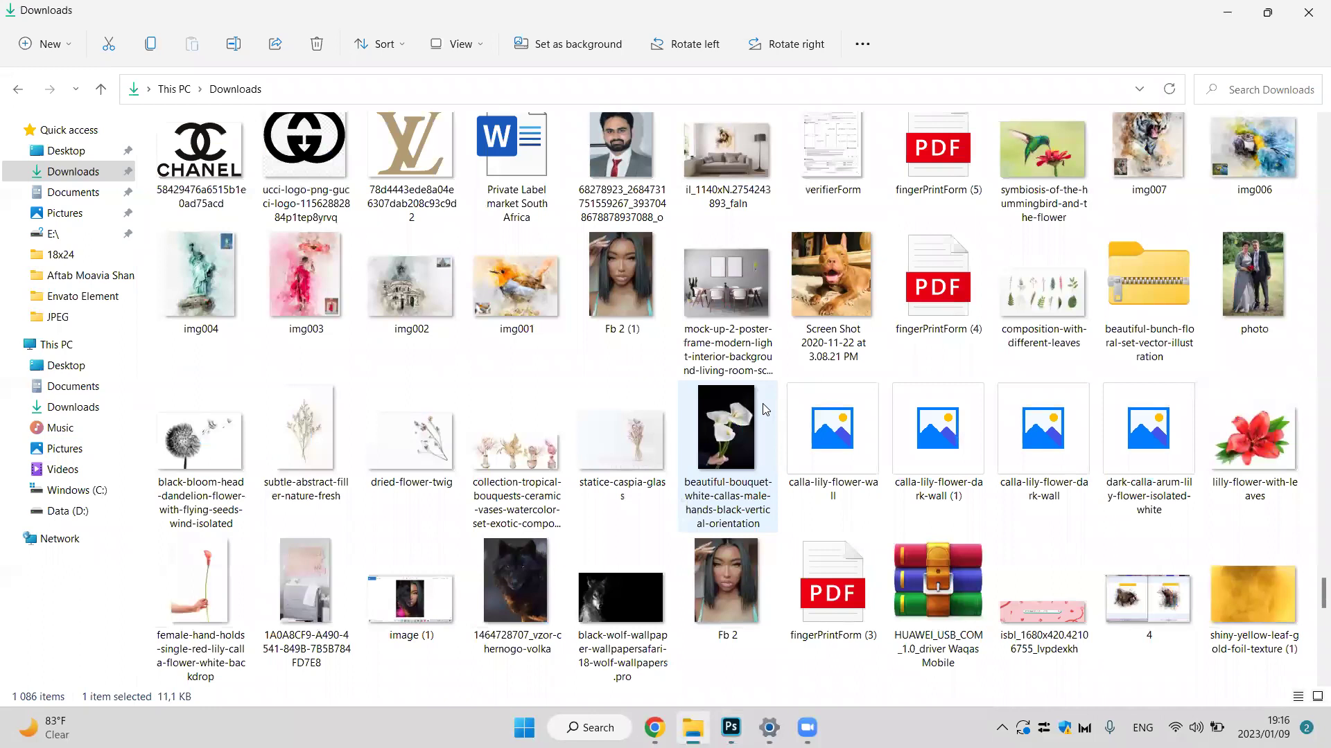
scroll(764, 410, "down", 2)
scroll(765, 410, "down", 10)
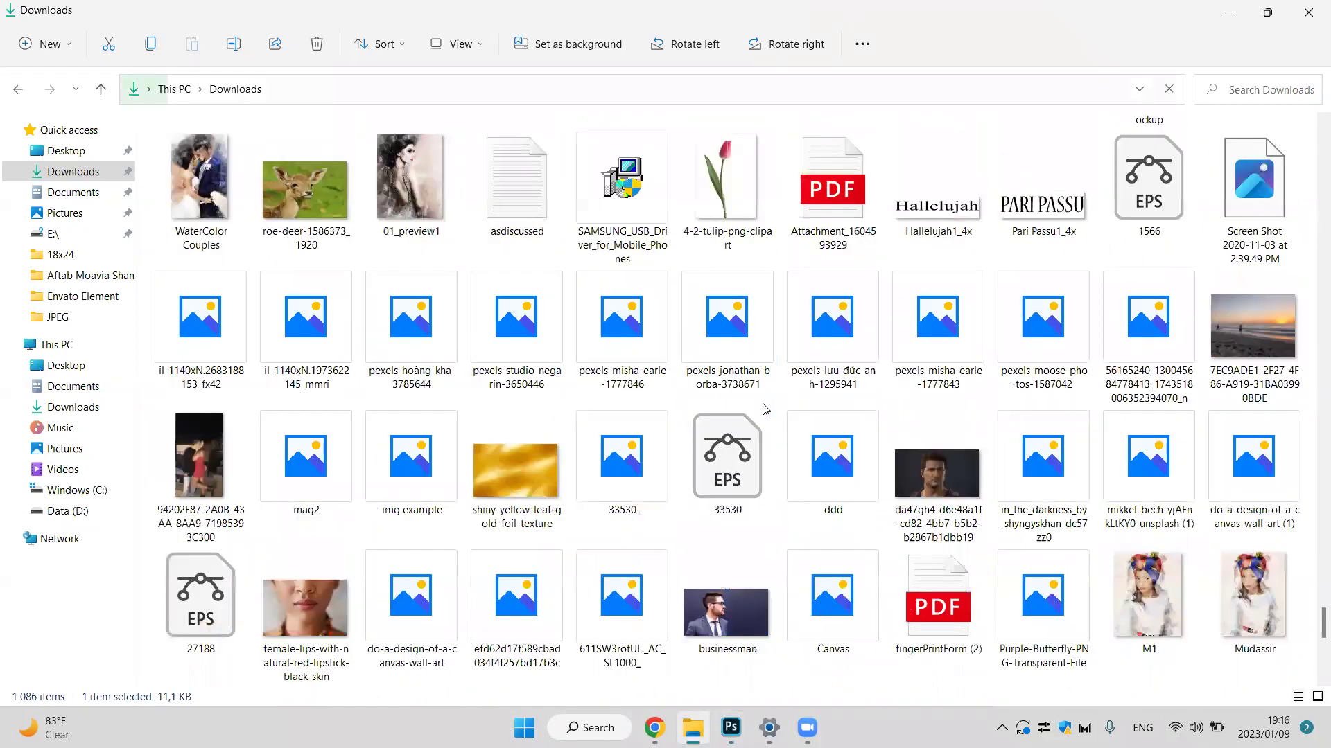
scroll(765, 409, "down", 6)
left_click(718, 185)
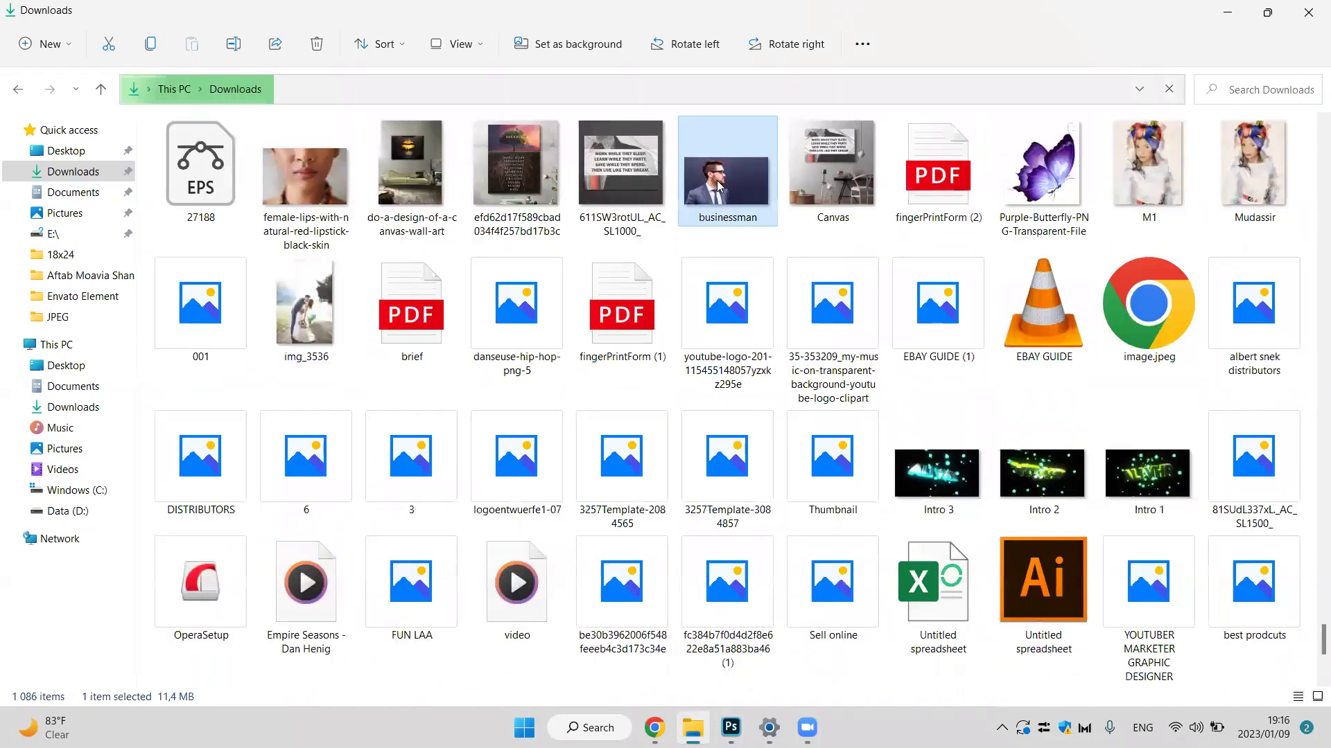
left_click_drag(718, 186, 637, 355)
key("super+Tab")
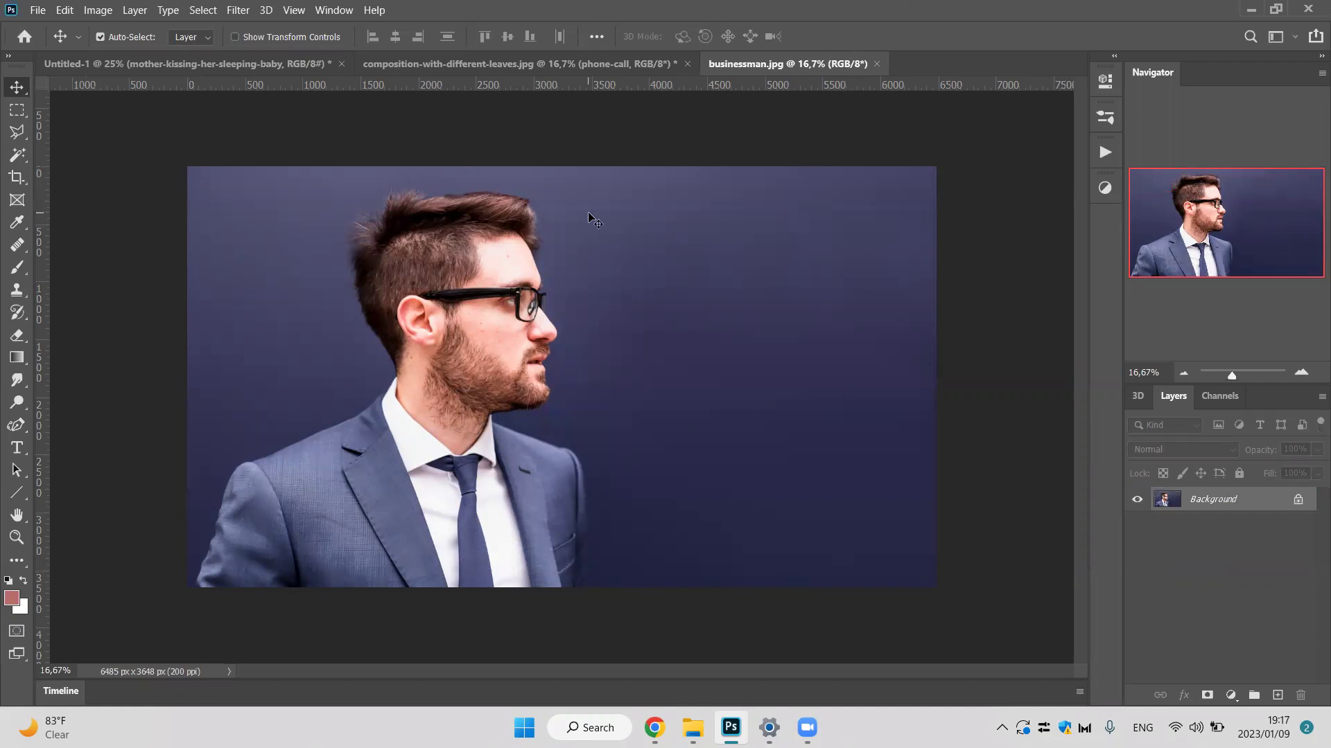
Select the businessman with the Object Selection Tool in Rectangle mode, and try deselecting and reselecting him.
left_click(17, 155)
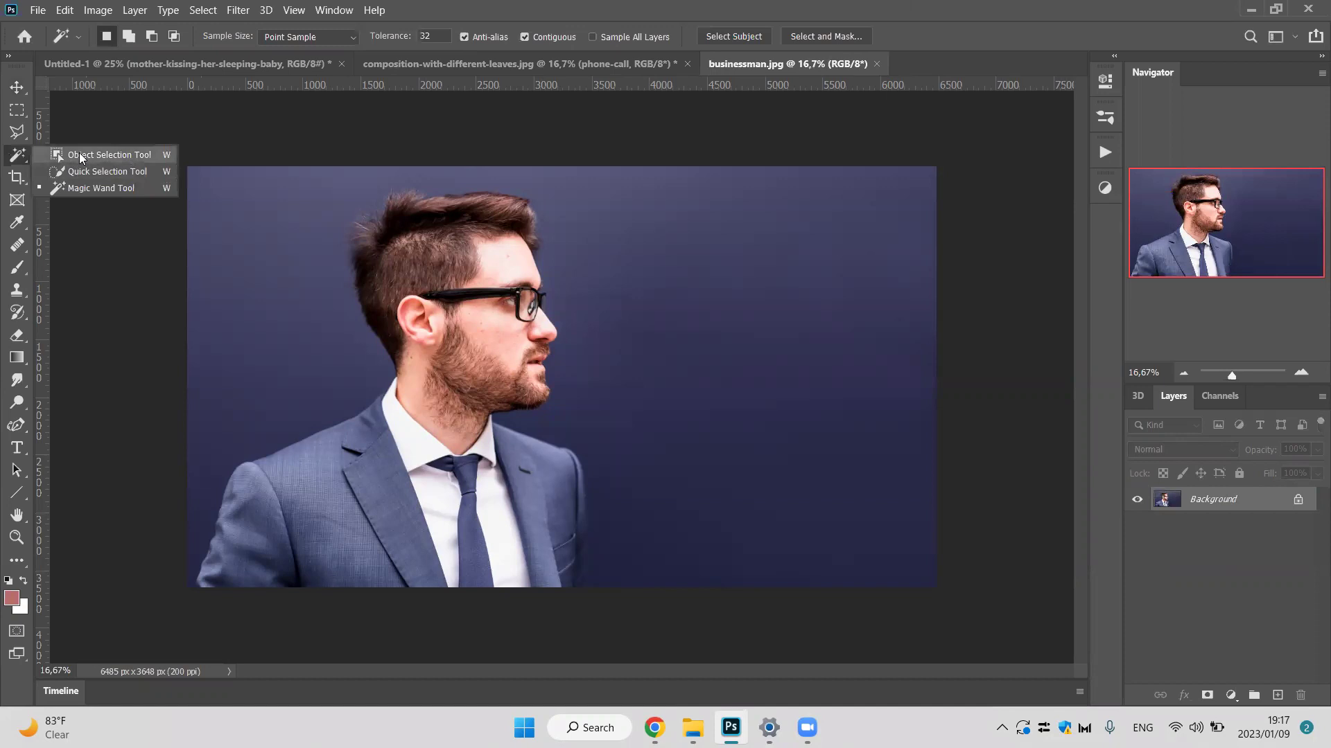
left_click(80, 155)
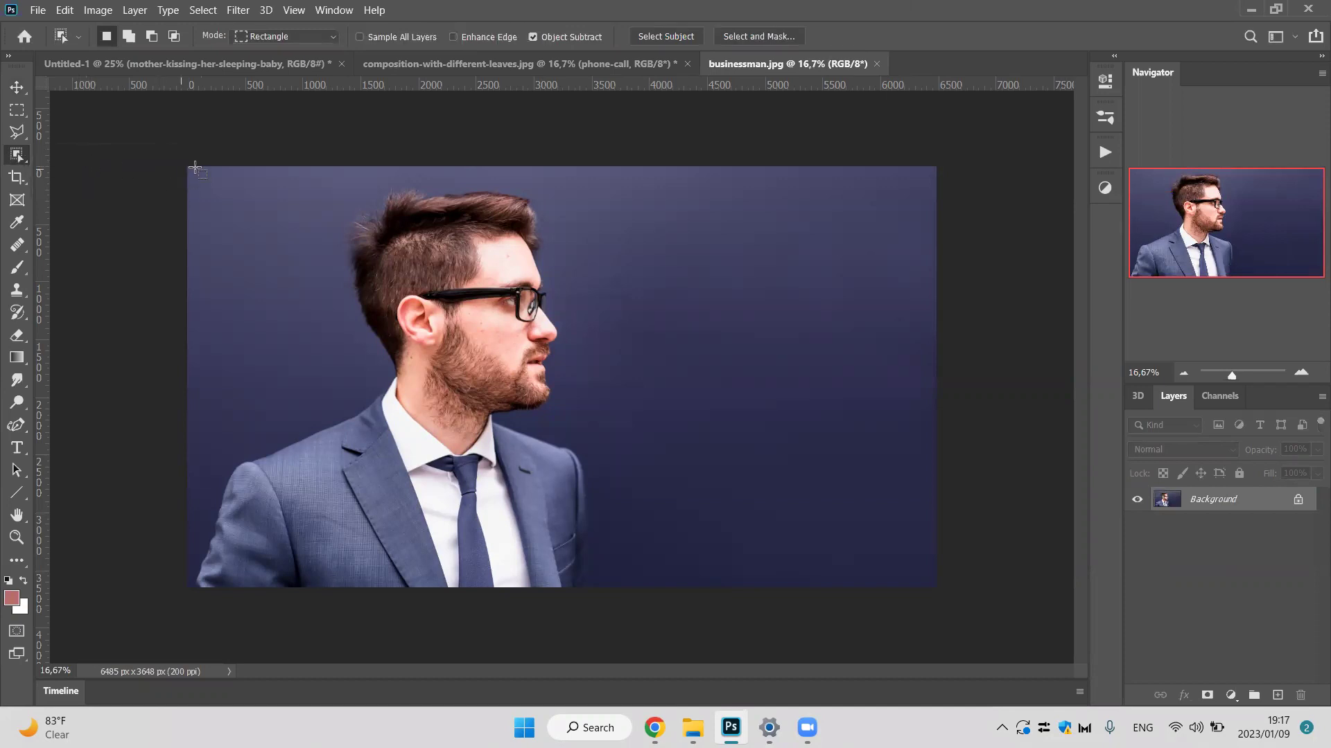
left_click_drag(187, 167, 638, 444)
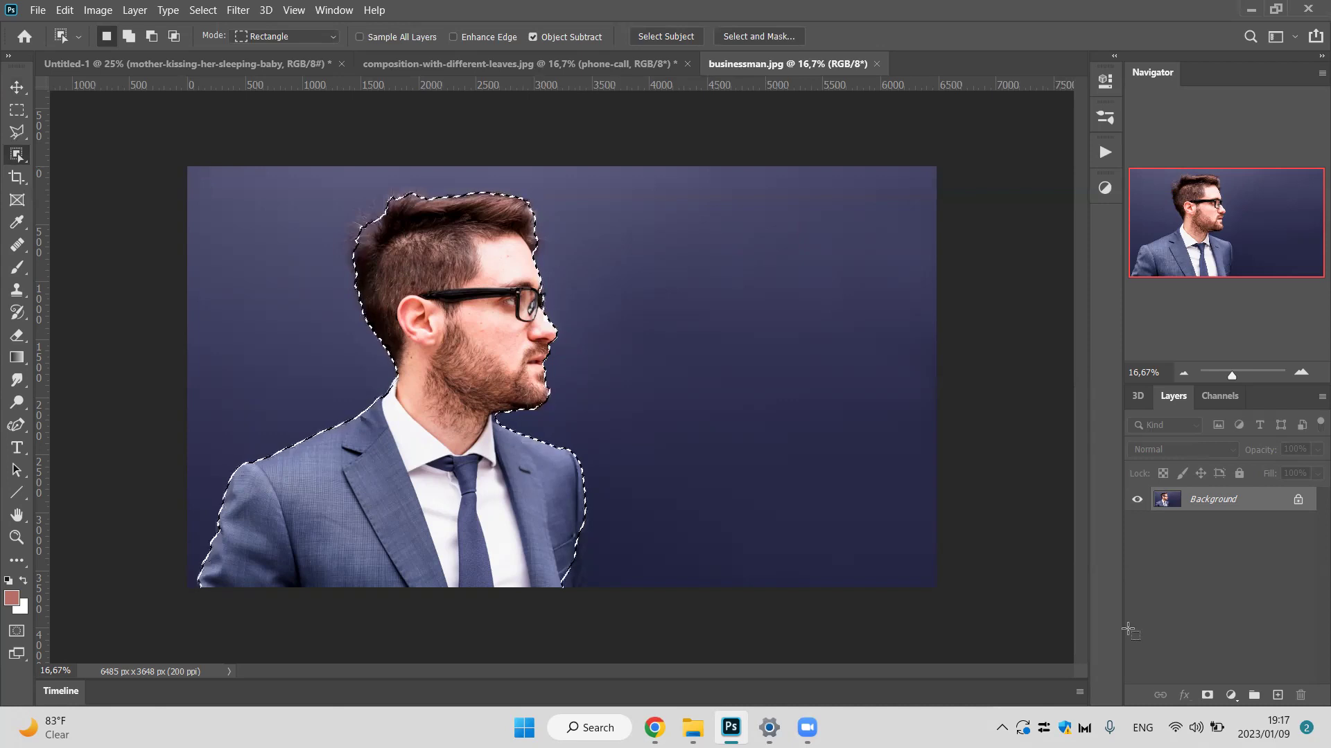
key("ctrl+d")
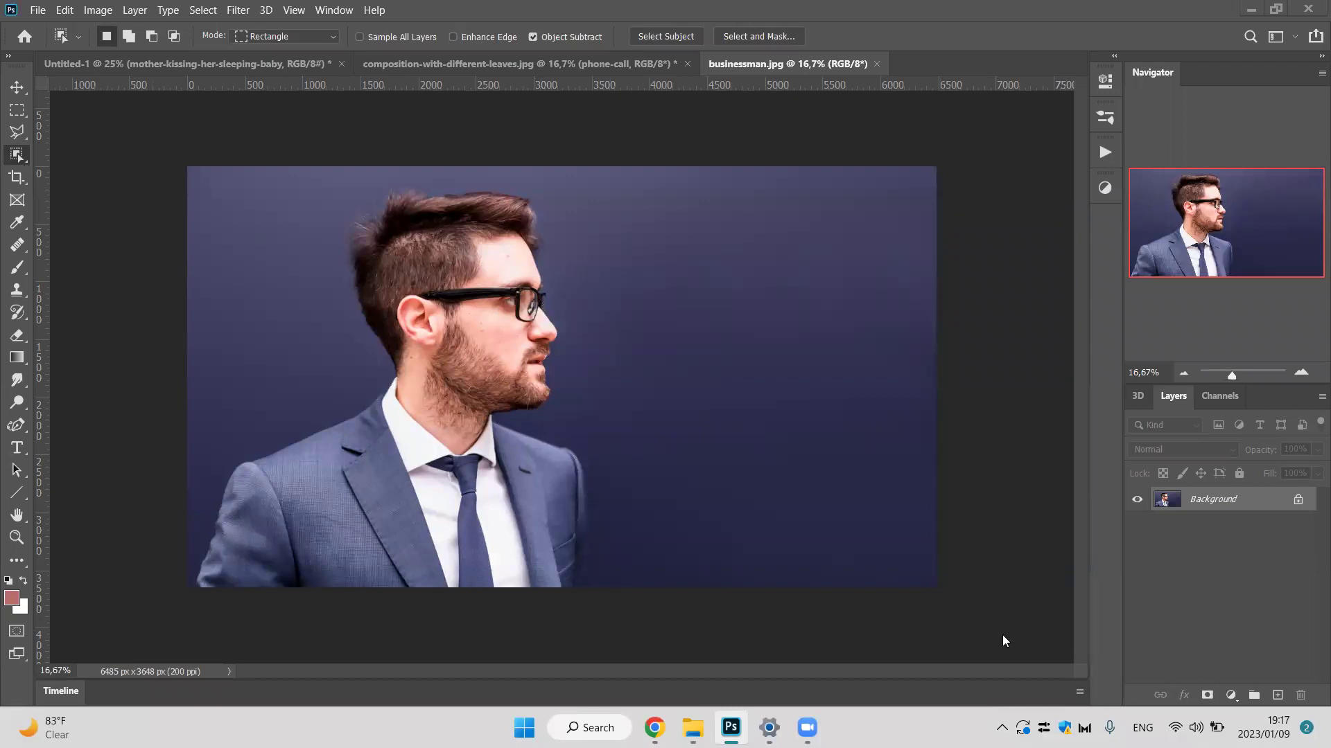
key("ctrl+shift+d")
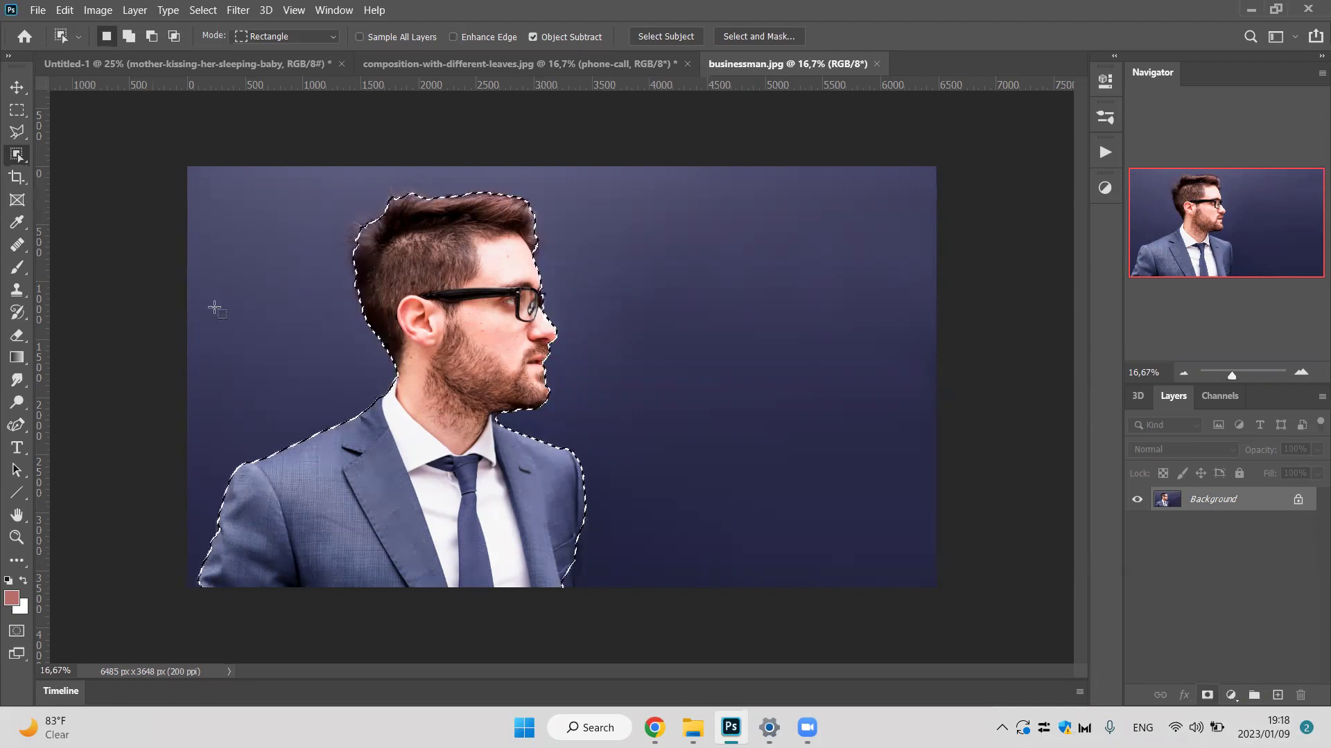
Try hiding the background with a layer mask made from the selection, undo the mask and deselect.
left_click(1207, 696)
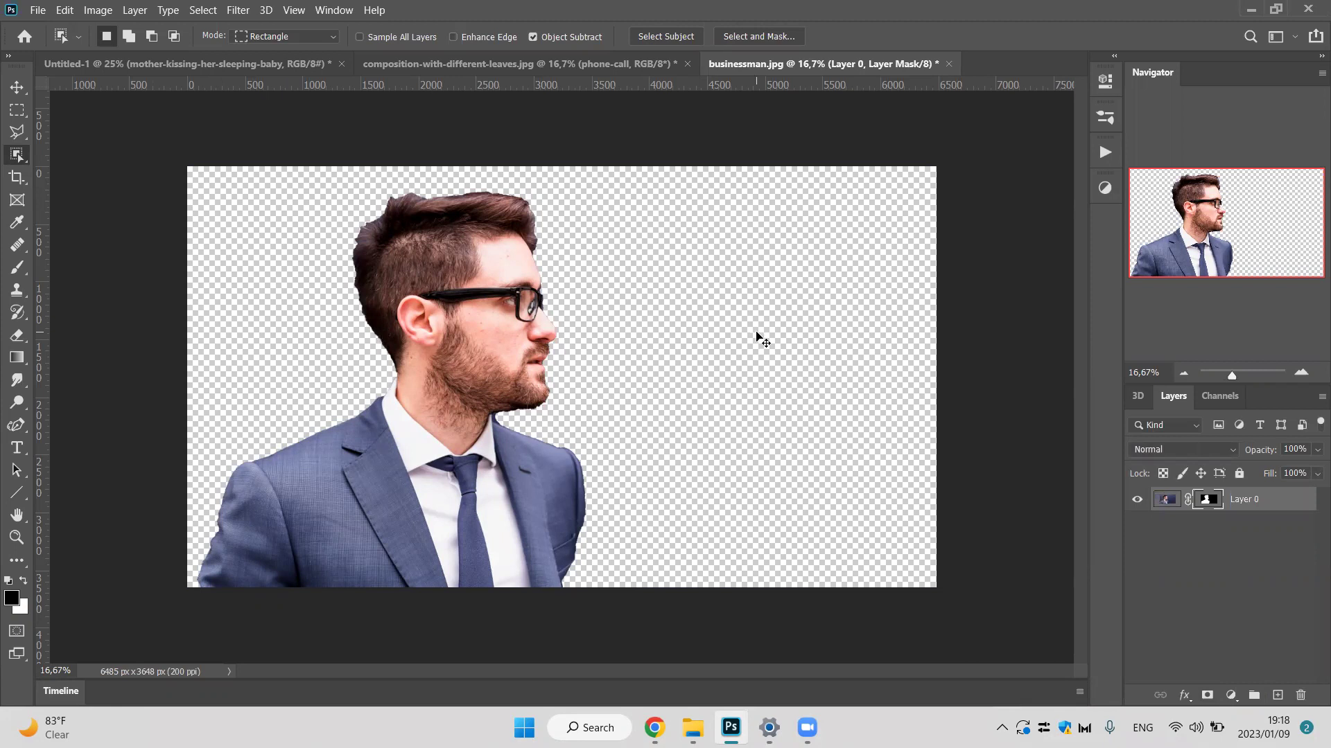
key("ctrl+z")
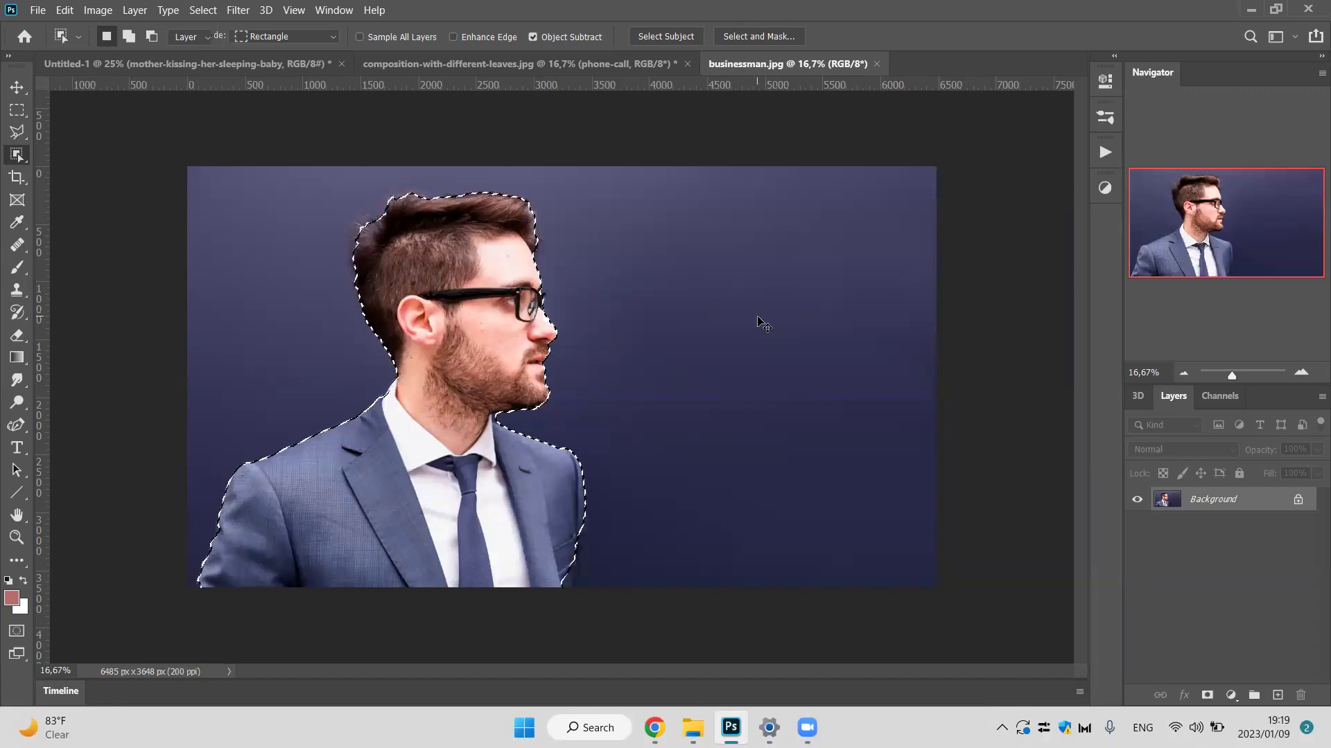
key("v")
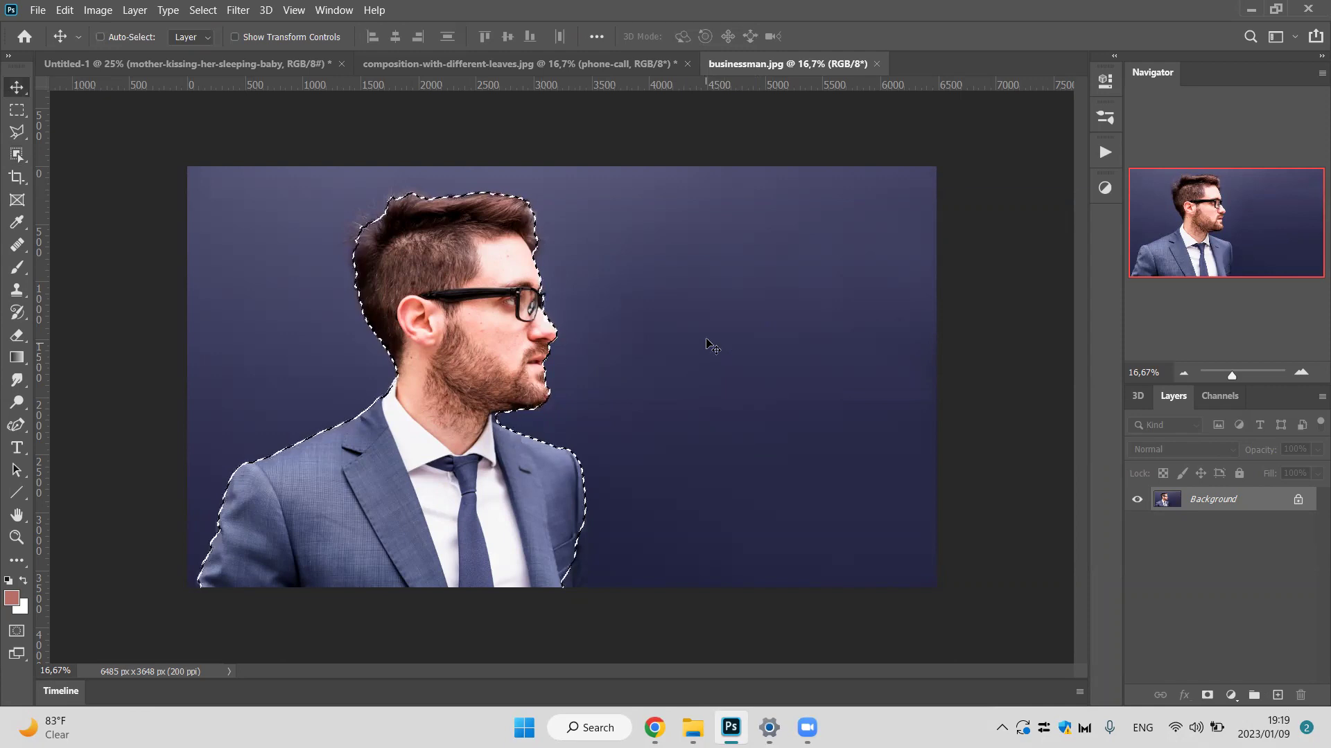
key("ctrl+d")
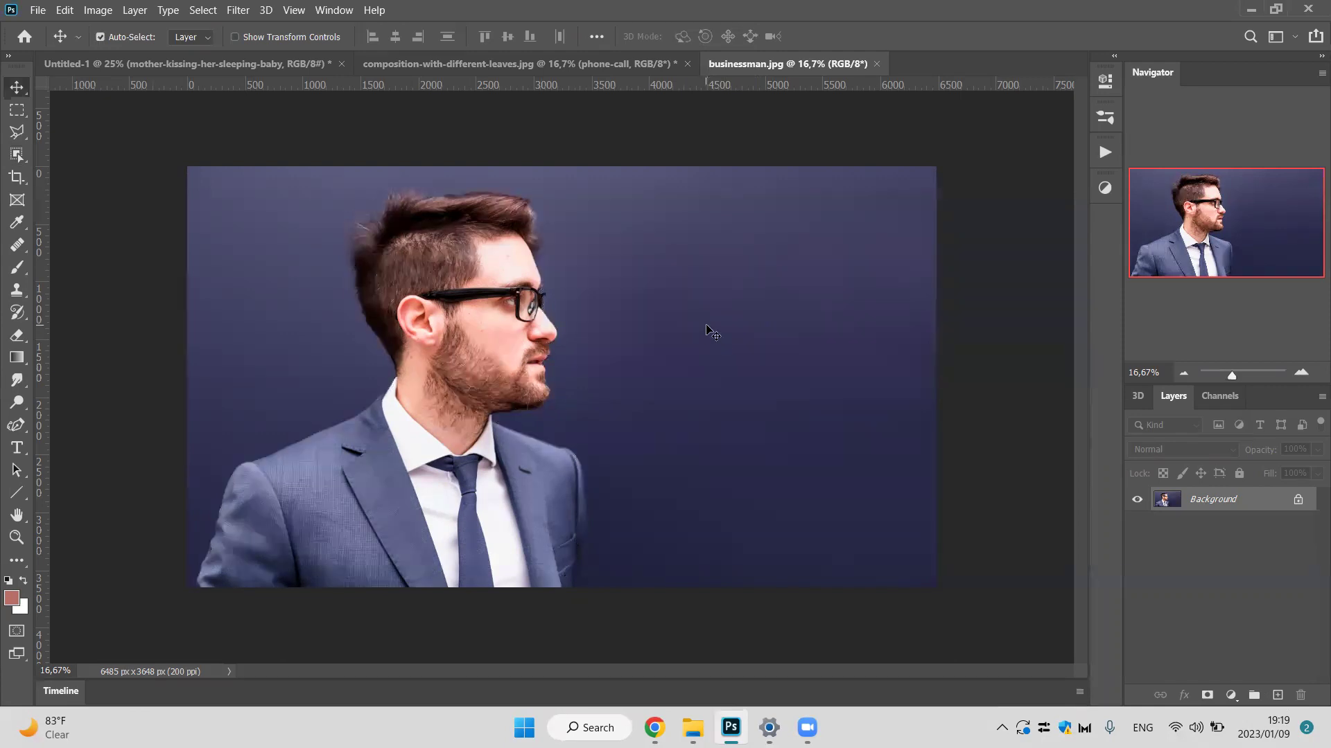
Draw a rectangular marquee over most of the image, and replace it with an Object Selection of the businessman.
left_click(16, 110)
left_click_drag(193, 167, 850, 589)
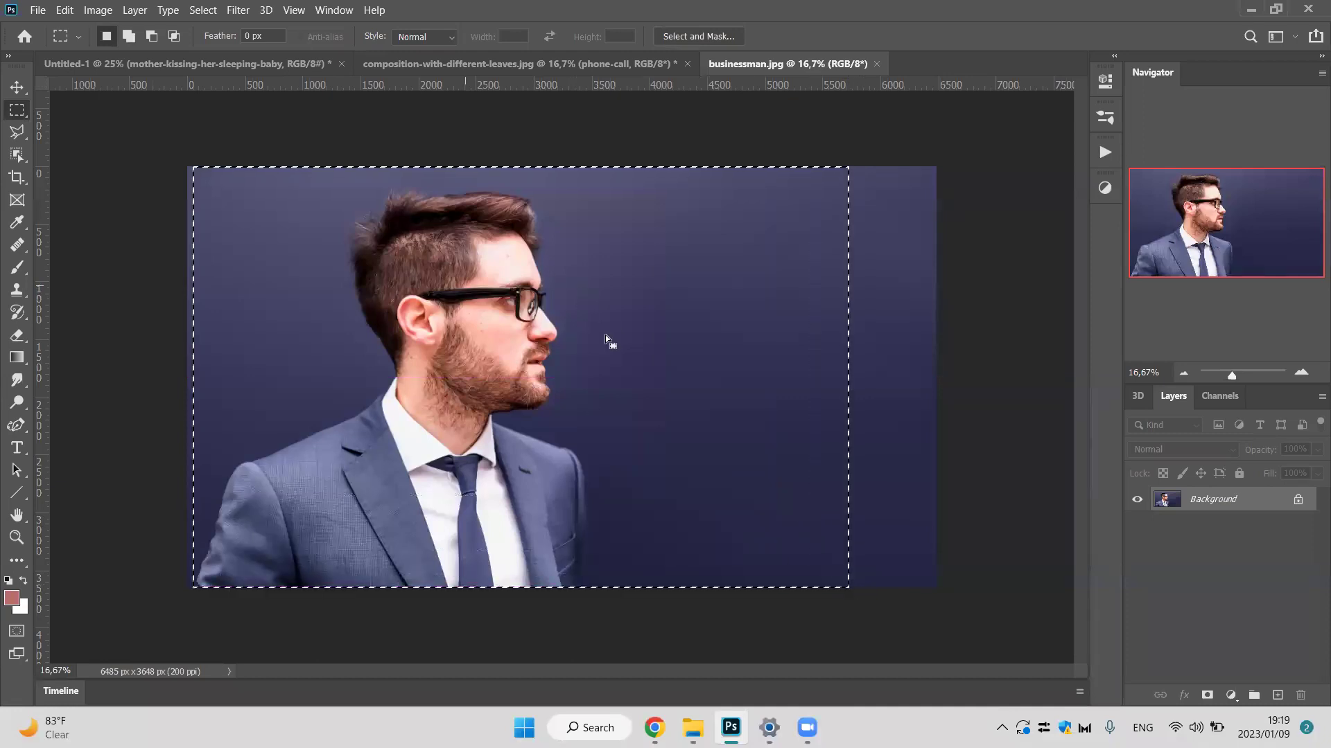
left_click(18, 154)
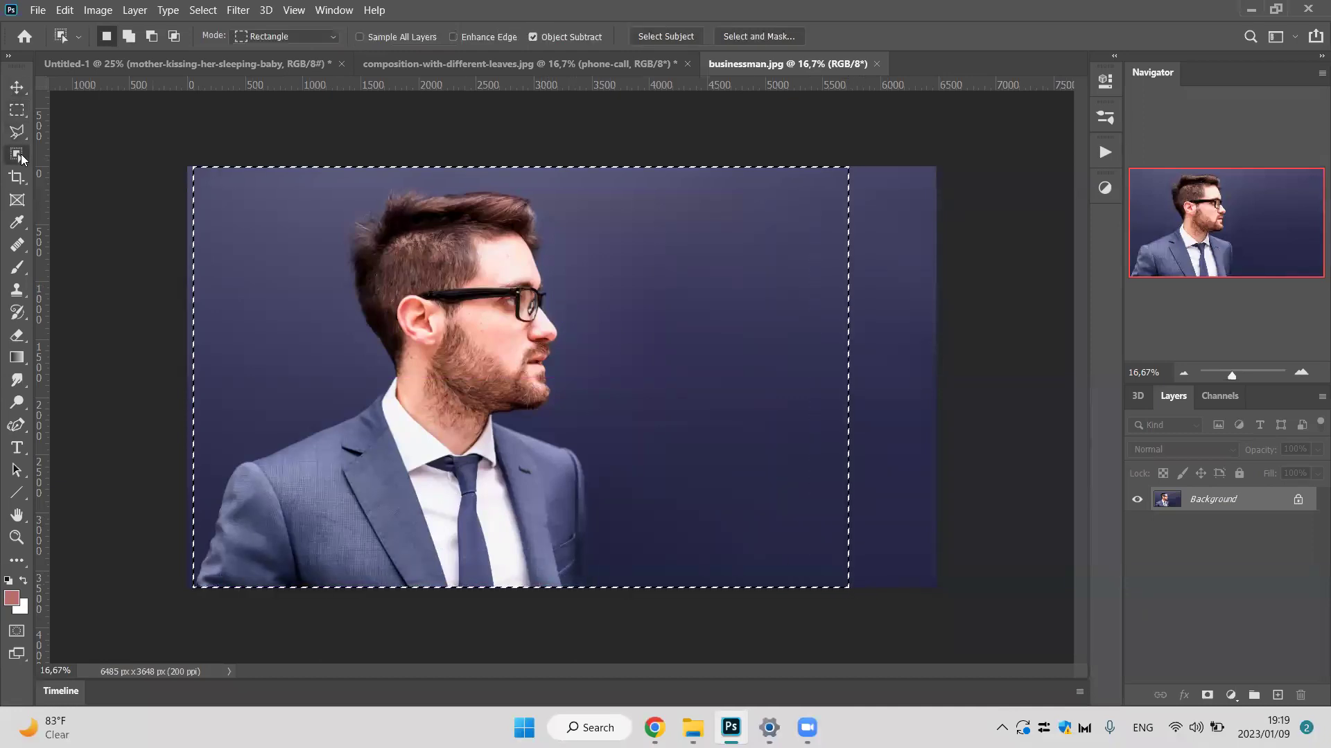
left_click_drag(244, 184, 602, 631)
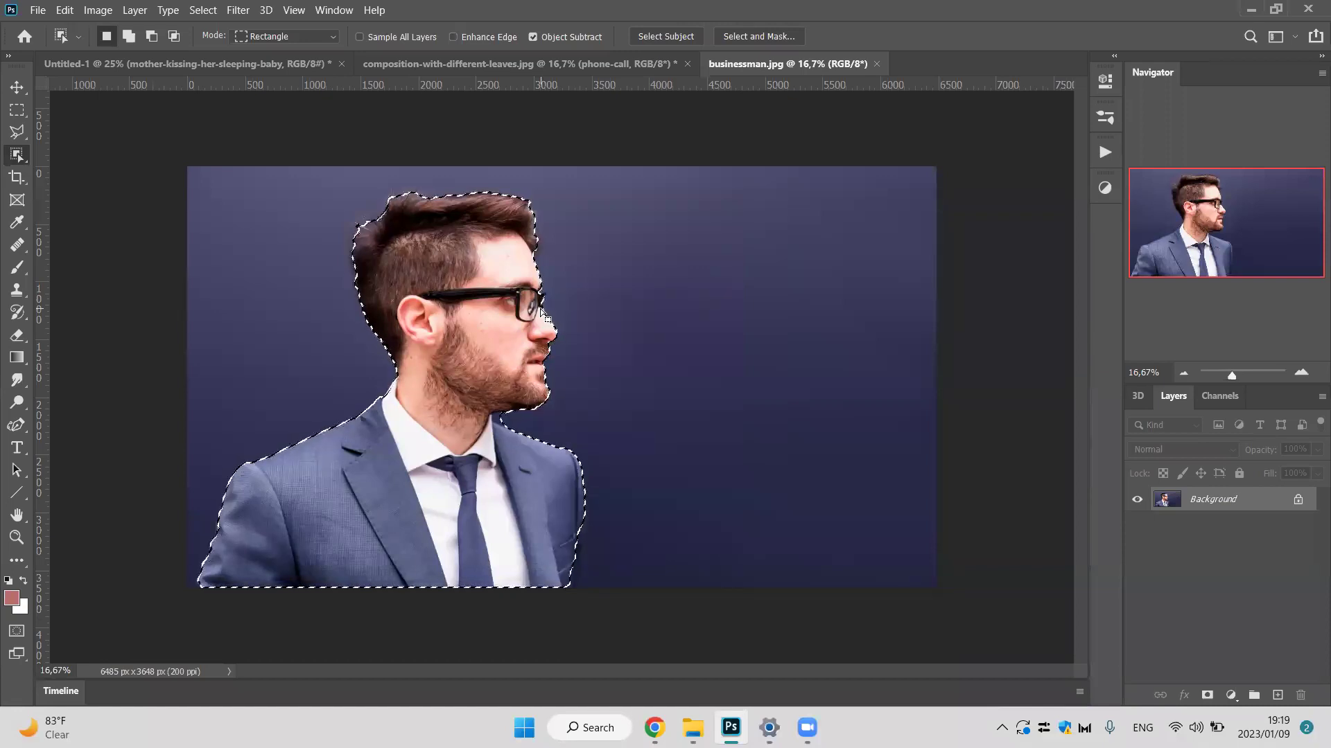
Deselect the businessman and select him again with the Object Selection Tool.
right_click(496, 295)
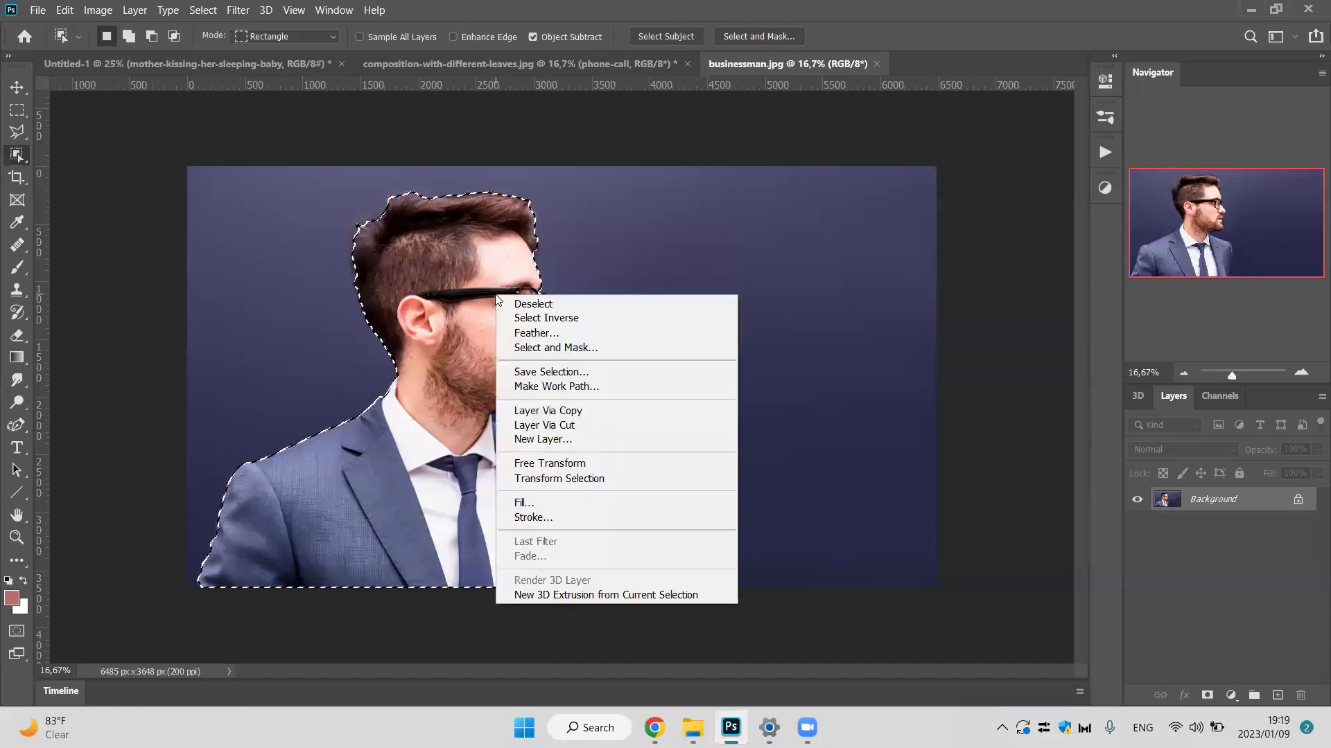
left_click(540, 305)
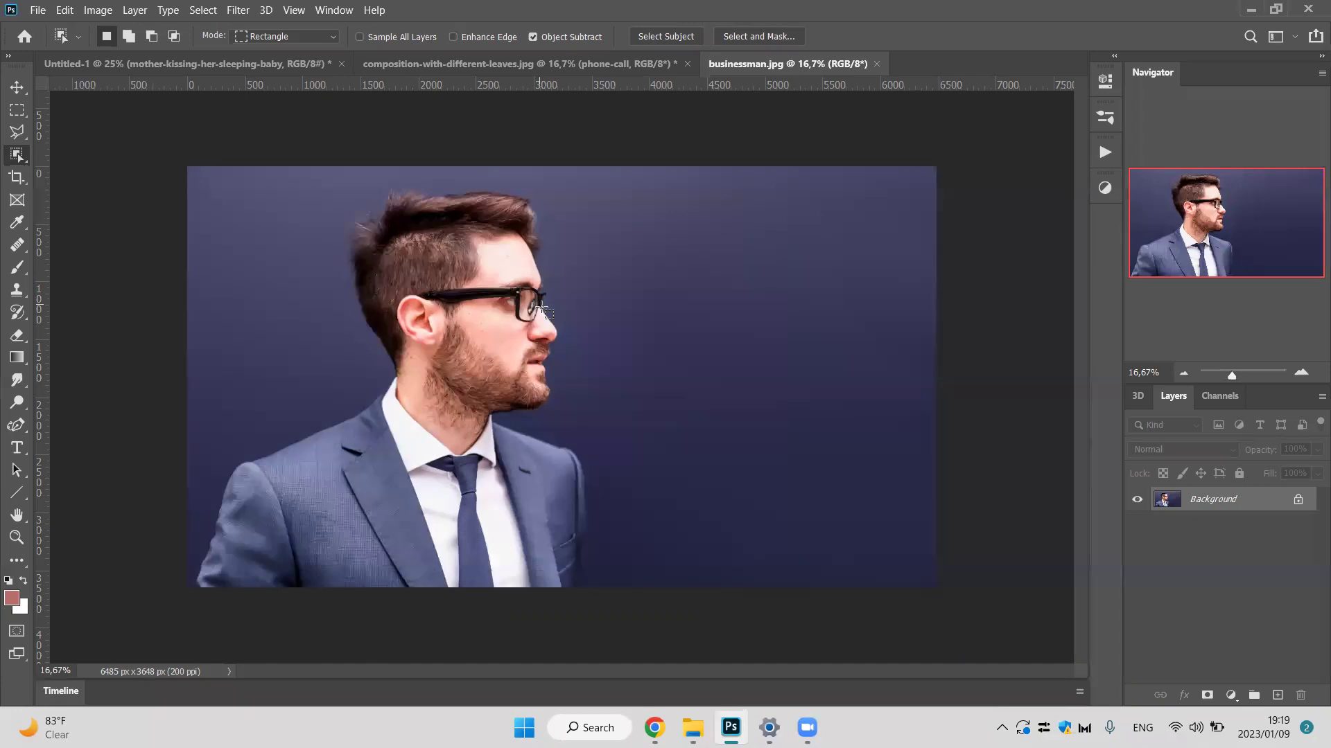
left_click(478, 299)
right_click(472, 279)
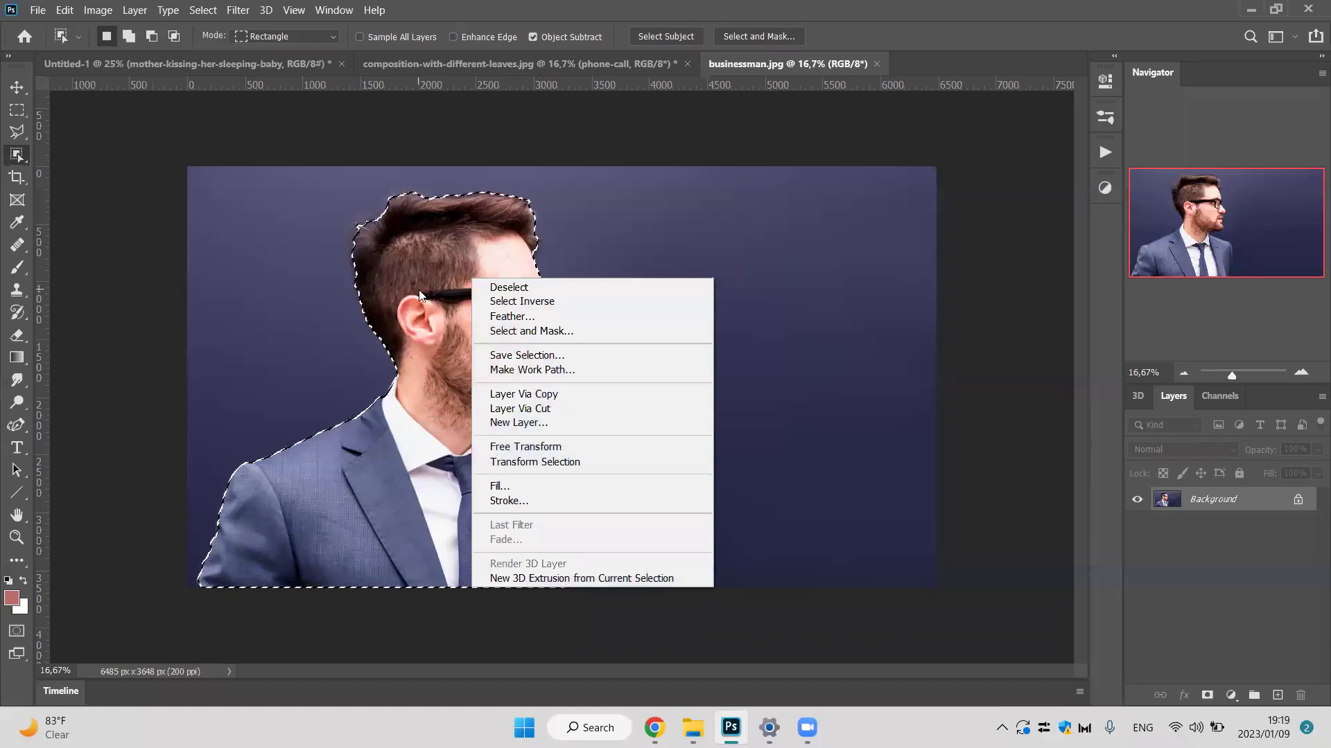
left_click(406, 266)
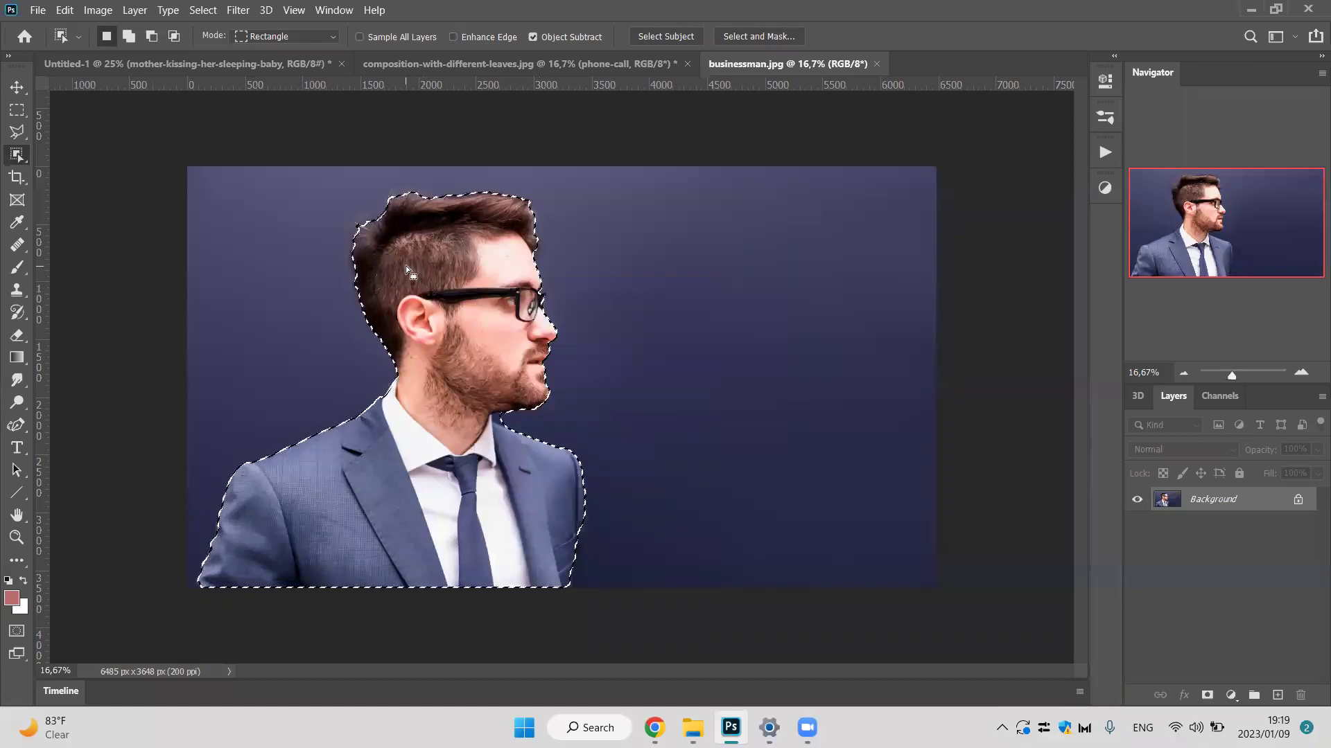
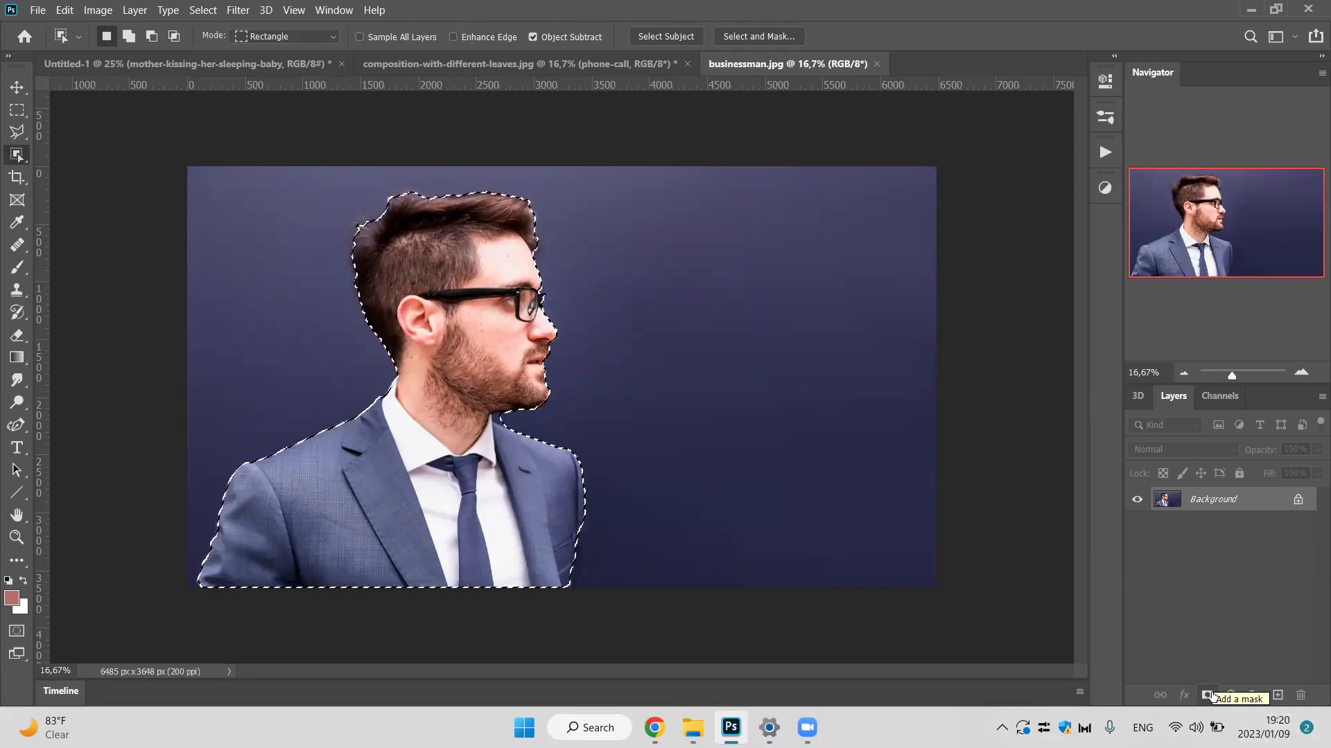
Hide the background with a layer mask made from the selection, and switch the mask off and on repeatedly to compare.
left_click(1207, 695)
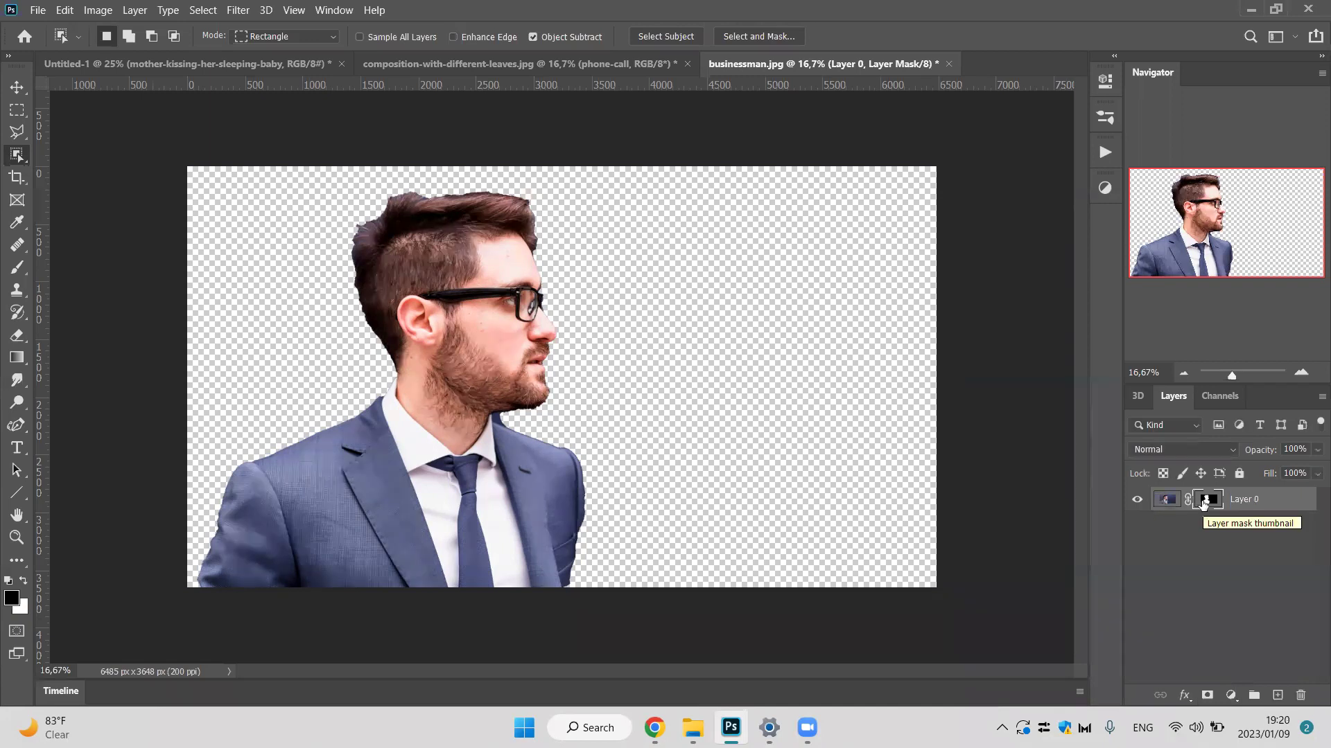
left_click(1203, 502, "shift")
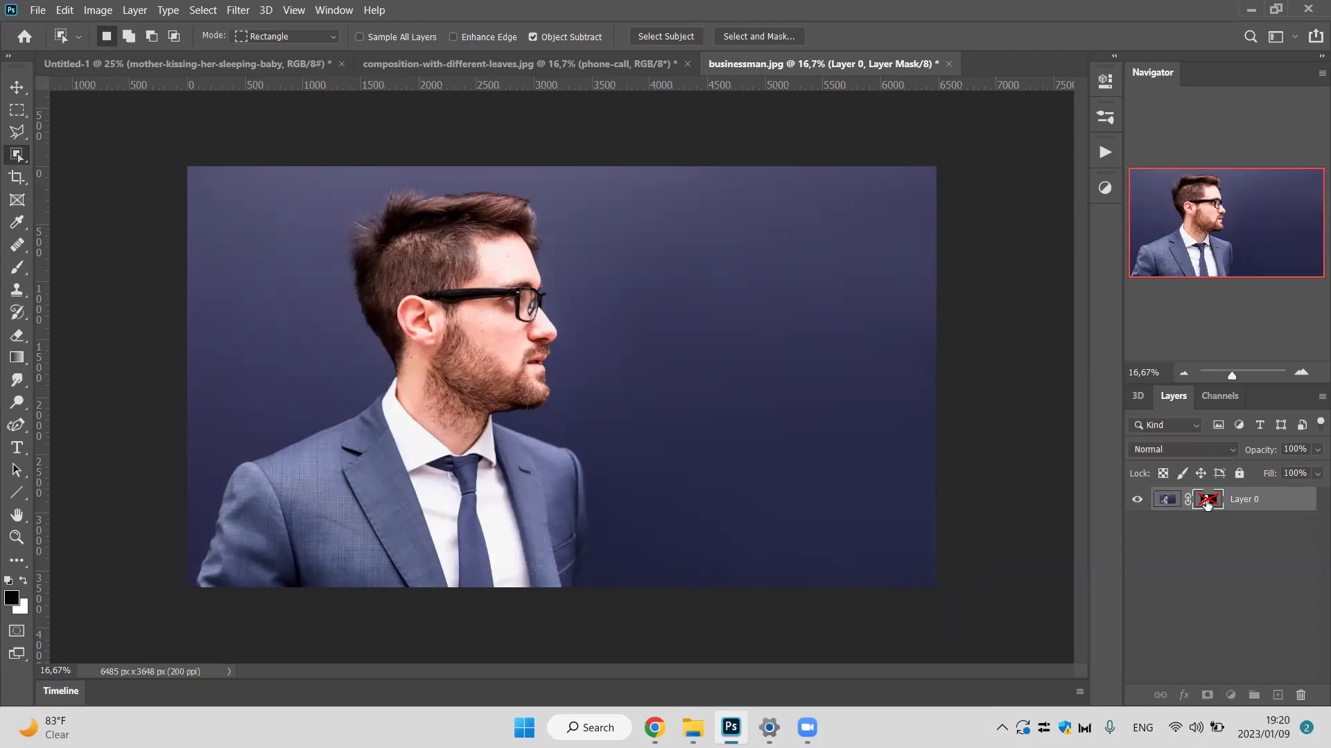
left_click(1207, 503, "shift")
left_click(1207, 504, "shift")
left_click(1206, 503, "shift")
left_click(1206, 503, "shift")
left_click(1206, 504, "shift")
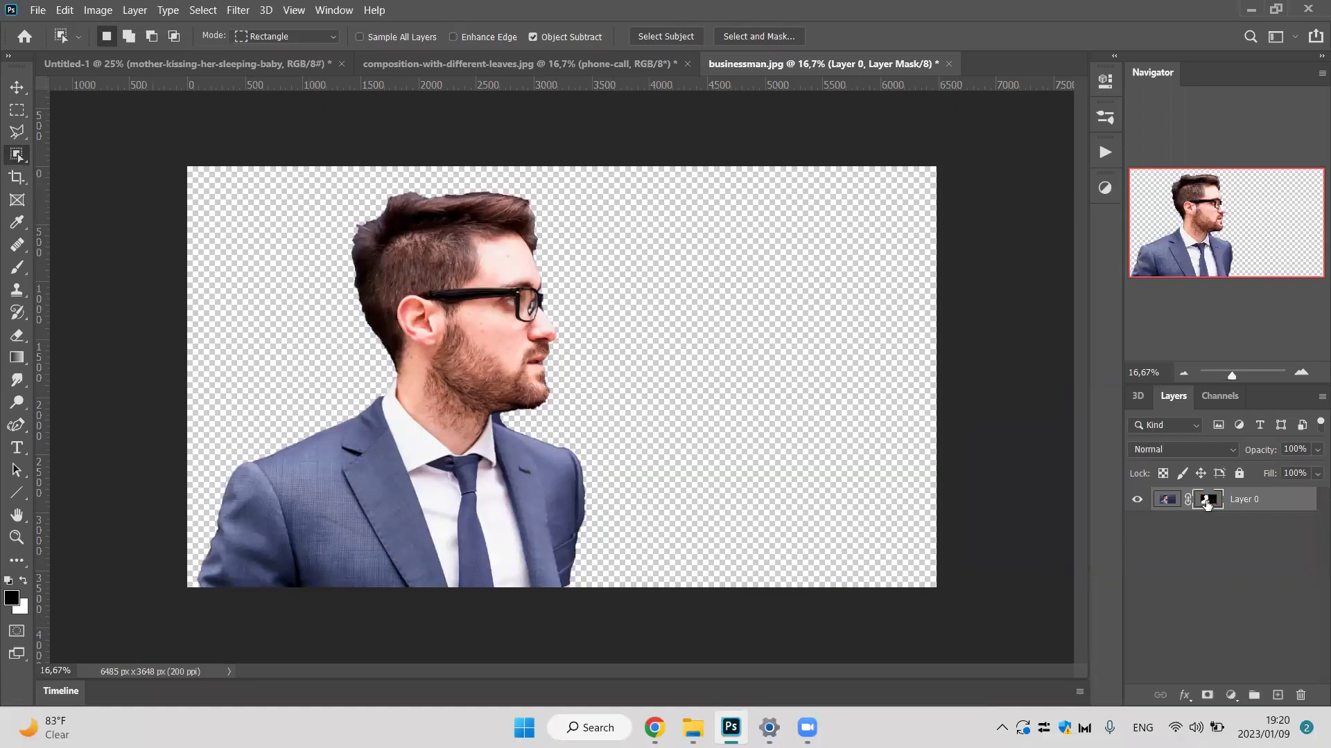
left_click(1206, 504, "shift")
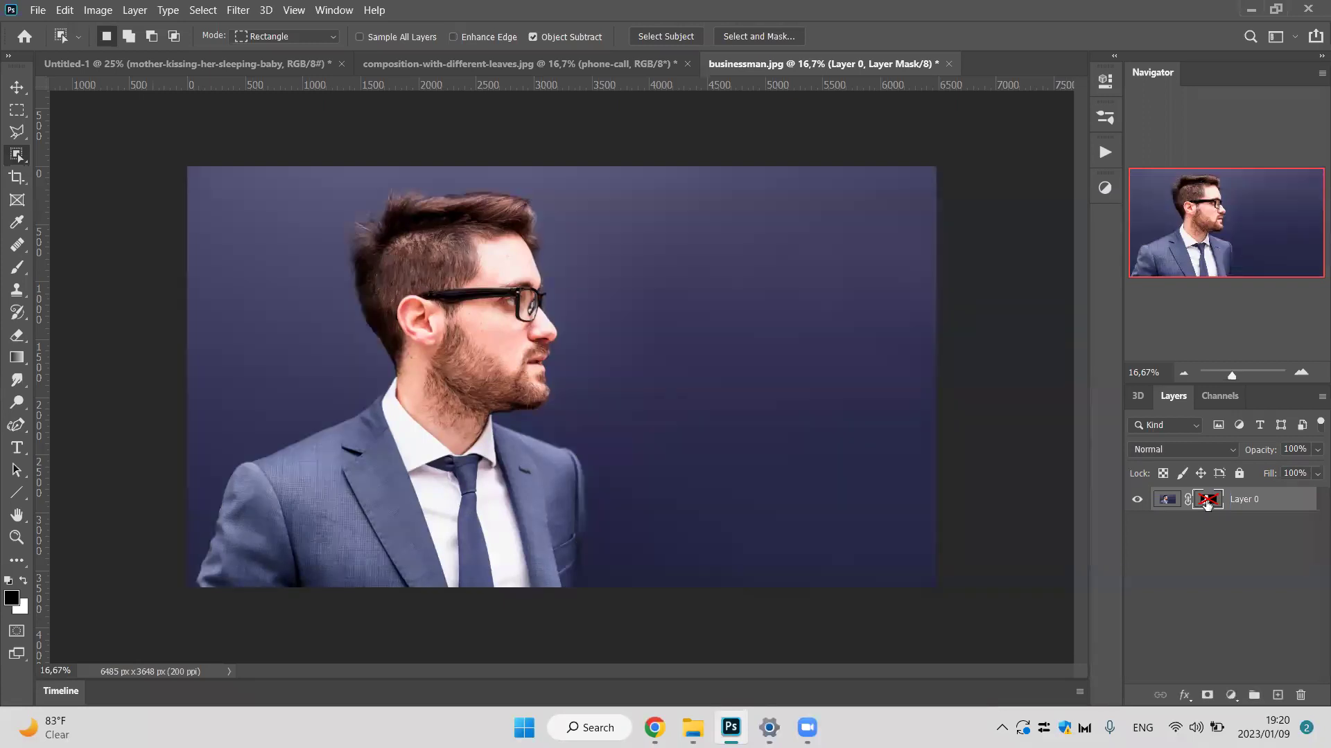
left_click(1206, 503, "shift")
left_click(1206, 504, "shift")
left_click(1206, 504, "shift")
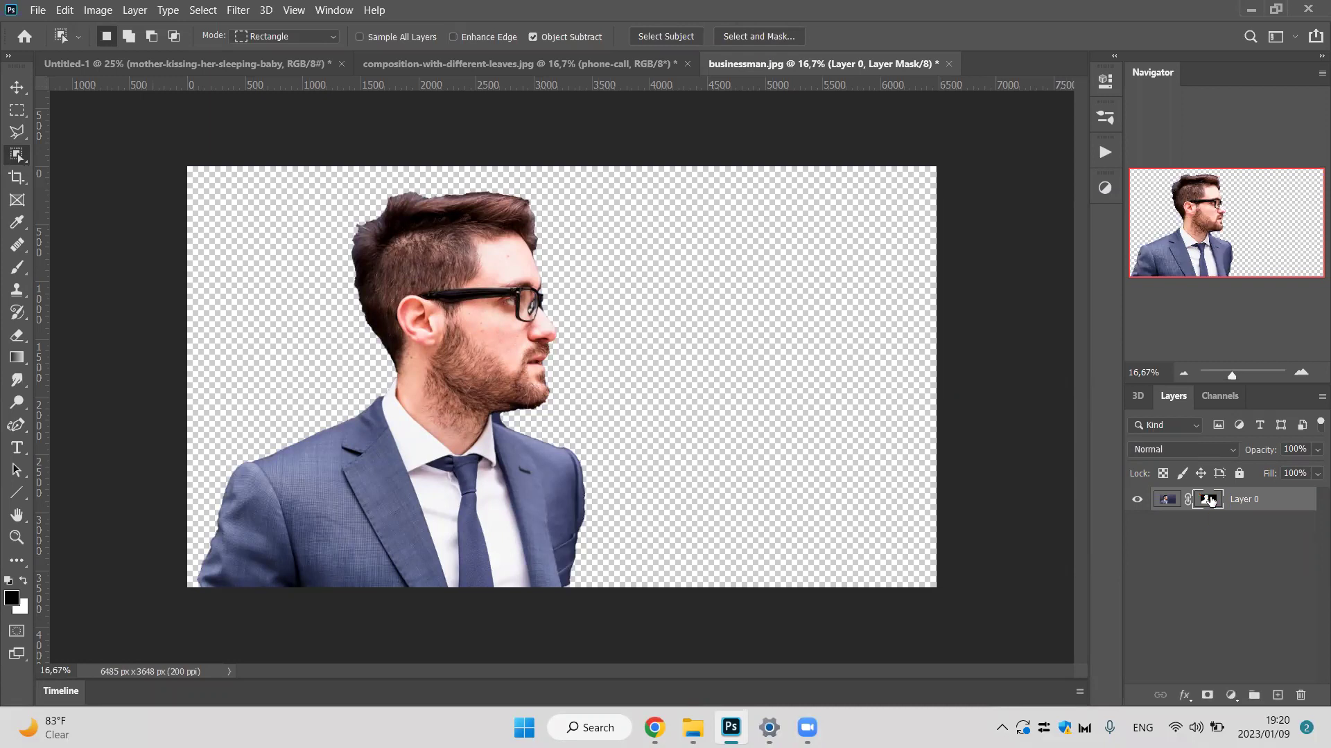
Undo the mask toggles and the layer mask, back to the active selection of the businessman.
key("ctrl+z")
key("ctrl+z")
key("ctrl+z")
key("ctrl+z")
key("ctrl+z")
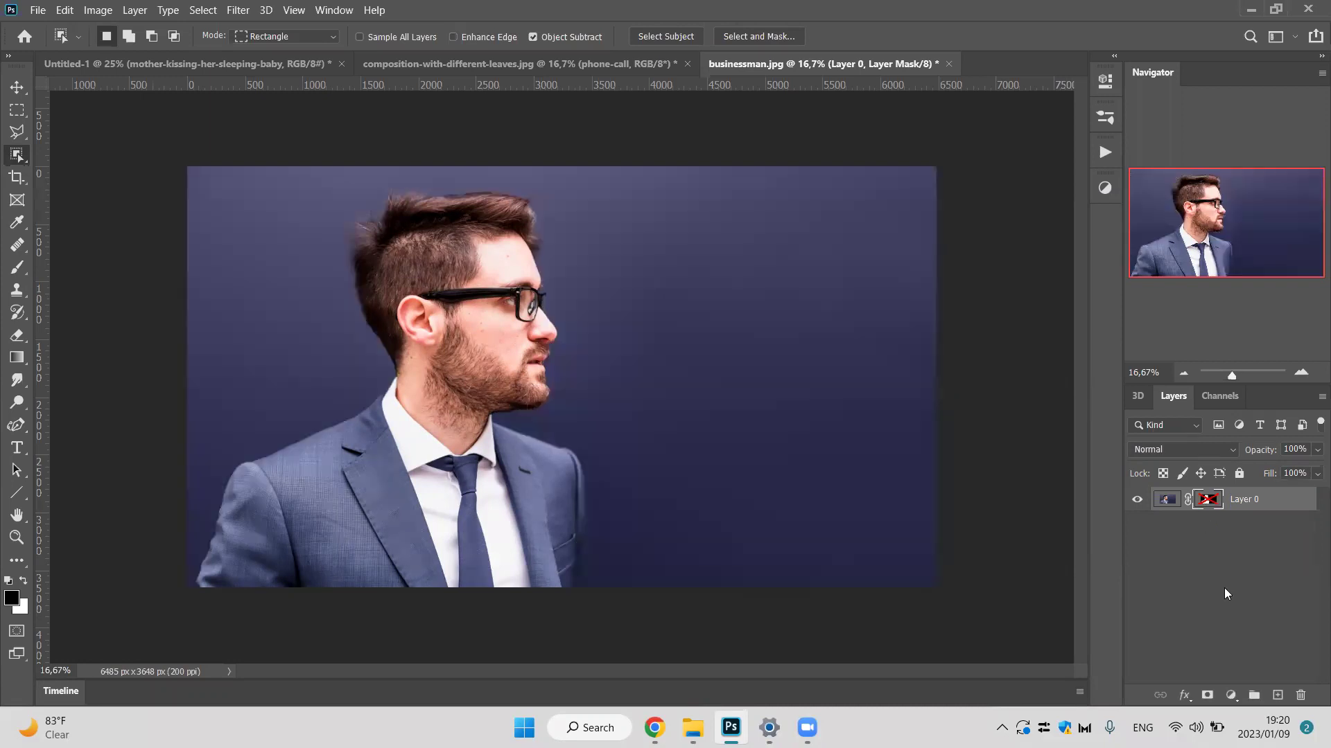
key("ctrl+z")
key("ctrl+z")
key("ctrl+z")
key("ctrl+z")
key("ctrl+z")
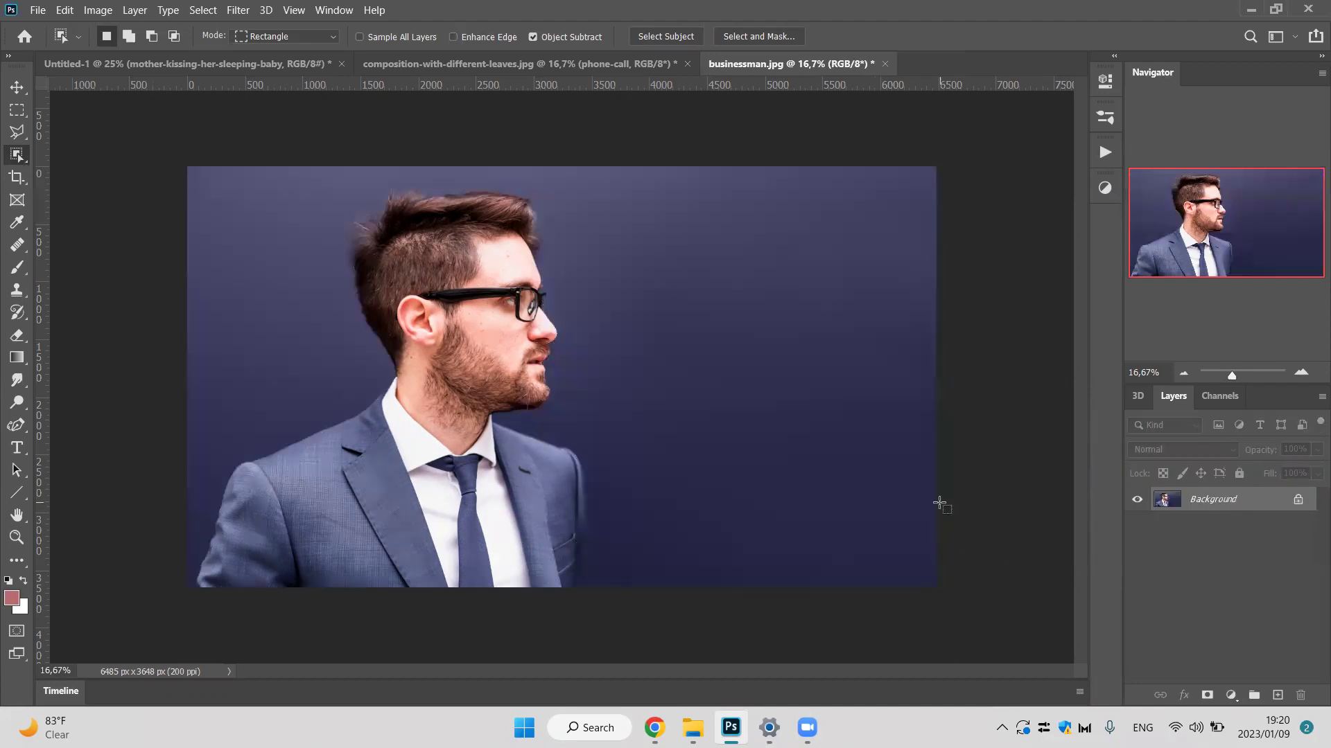
key("ctrl+z")
key("ctrl+z")
key("ctrl+z")
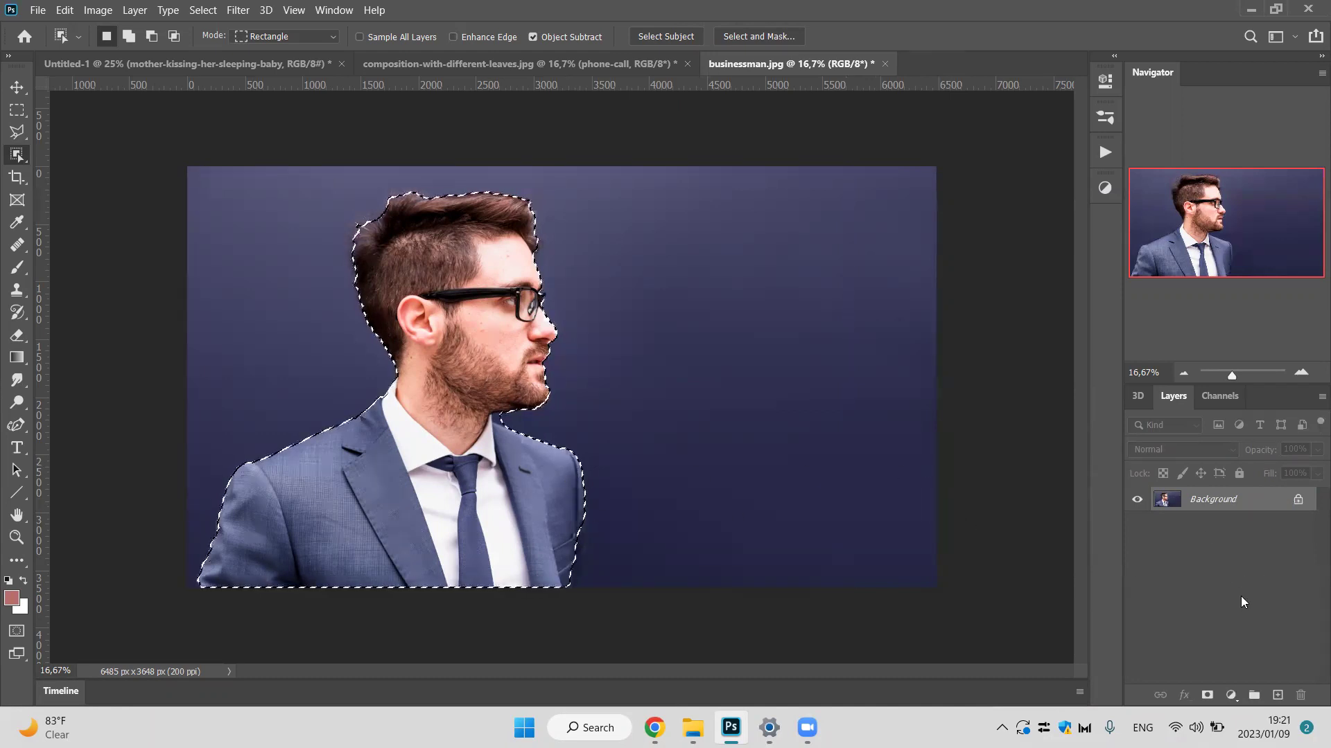
Mask the background again from the businessman selection, and disable and re-enable the layer mask.
left_click(1206, 696)
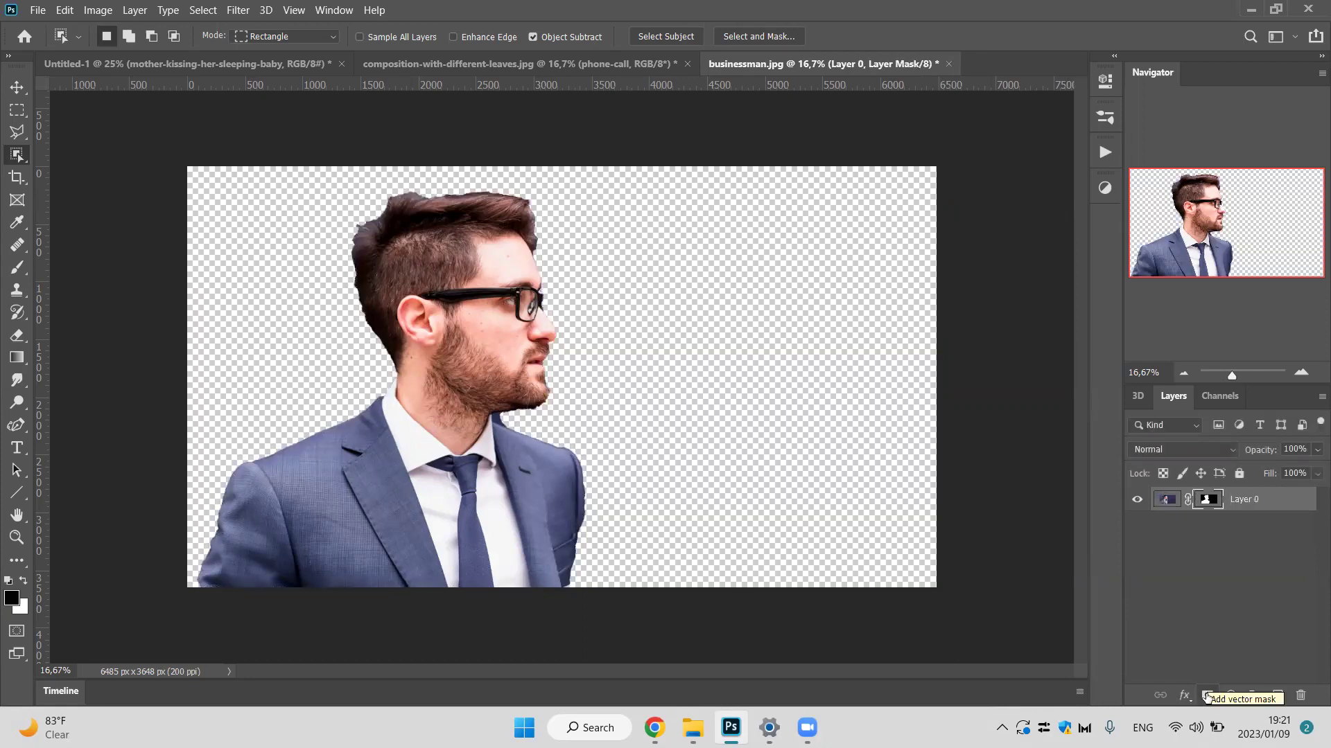
left_click(1210, 501, "shift")
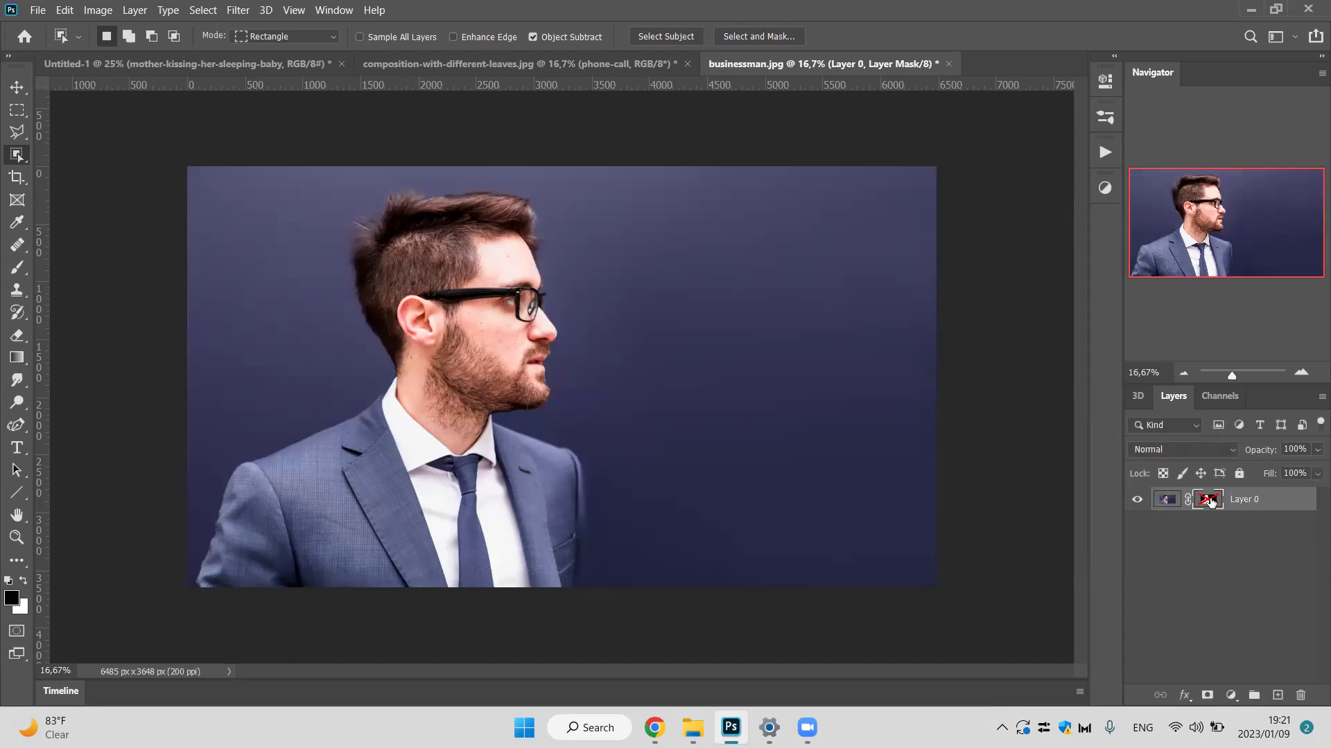
left_click(1210, 501, "shift")
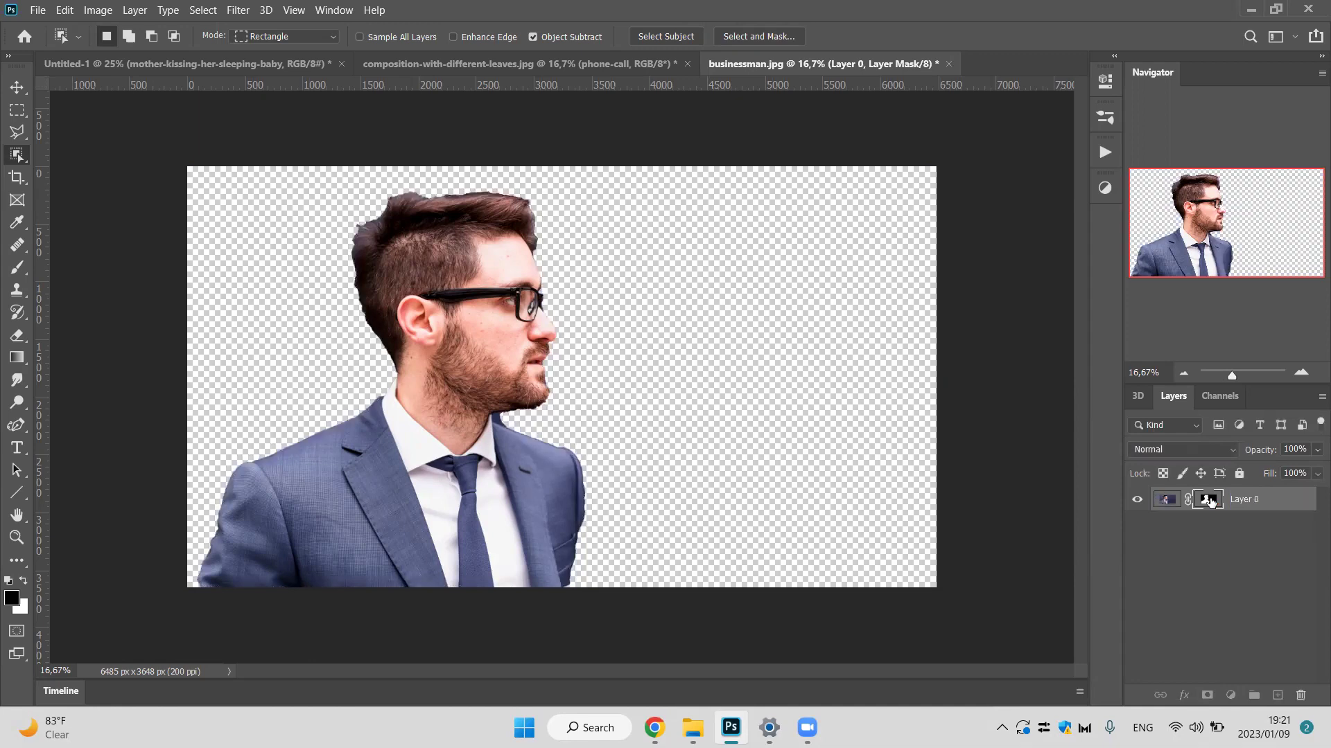
left_click(1210, 501, "shift")
left_click(1210, 501, "shift")
Delete the layer mask from Layer 0, choosing to apply it permanently to the image.
key("v")
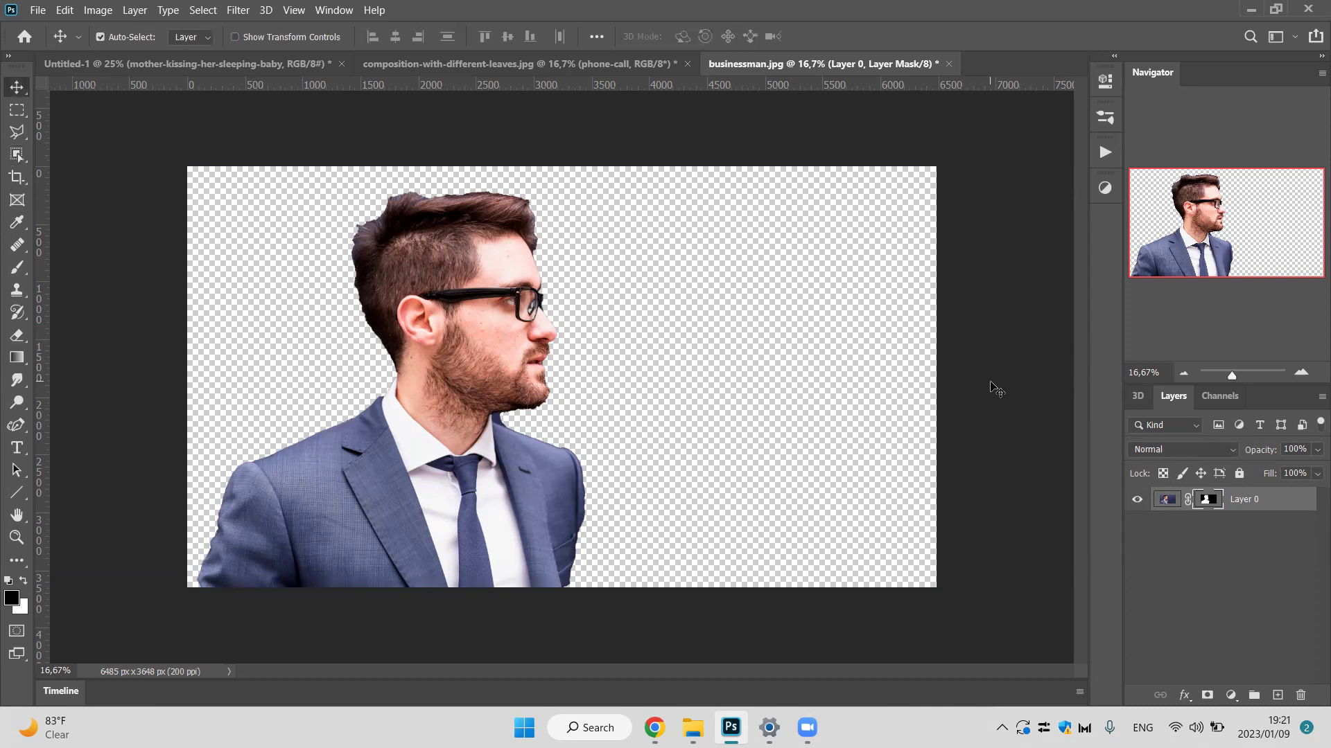
left_click_drag(1209, 505, 1302, 707)
left_click(615, 287)
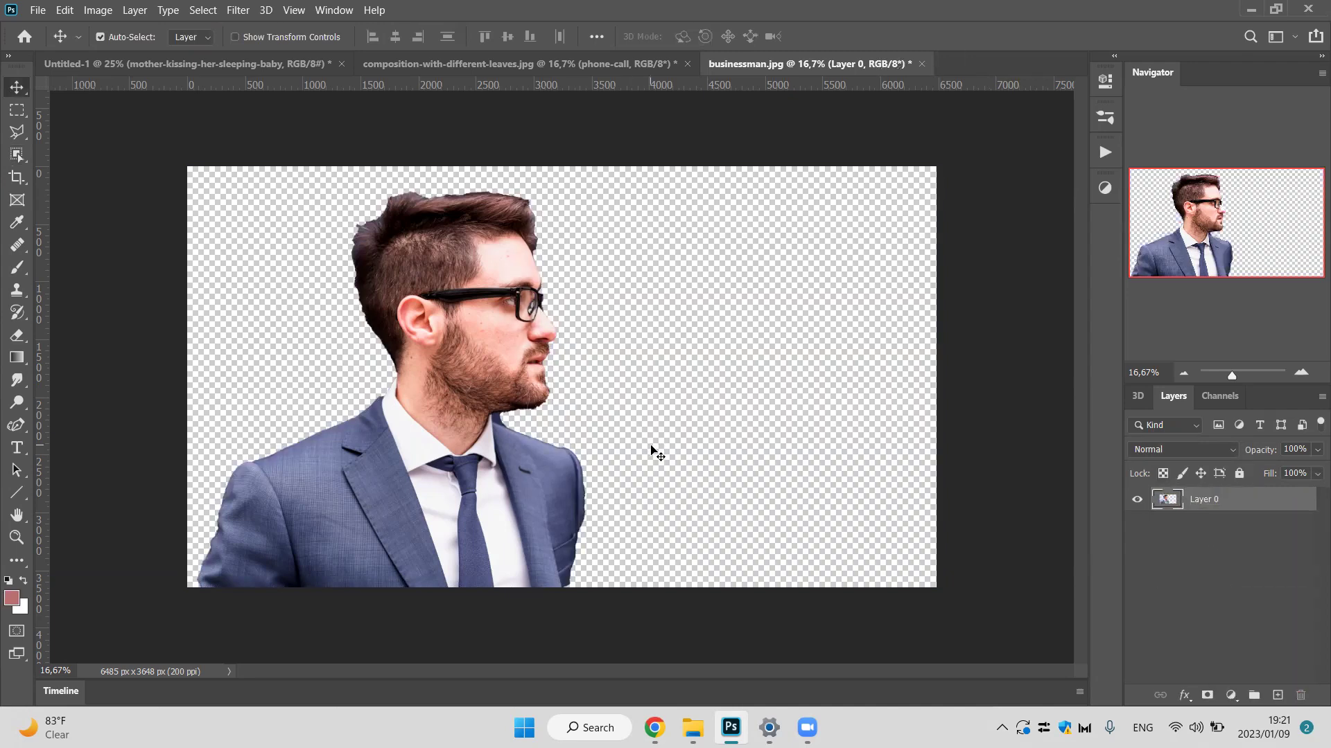
Undo the applied mask and the mask creation, back to the locked Background layer with the businessman selected.
key("ctrl+z")
key("ctrl+z")
key("ctrl+z")
key("ctrl+shift+z")
key("ctrl+z")
key("ctrl+z")
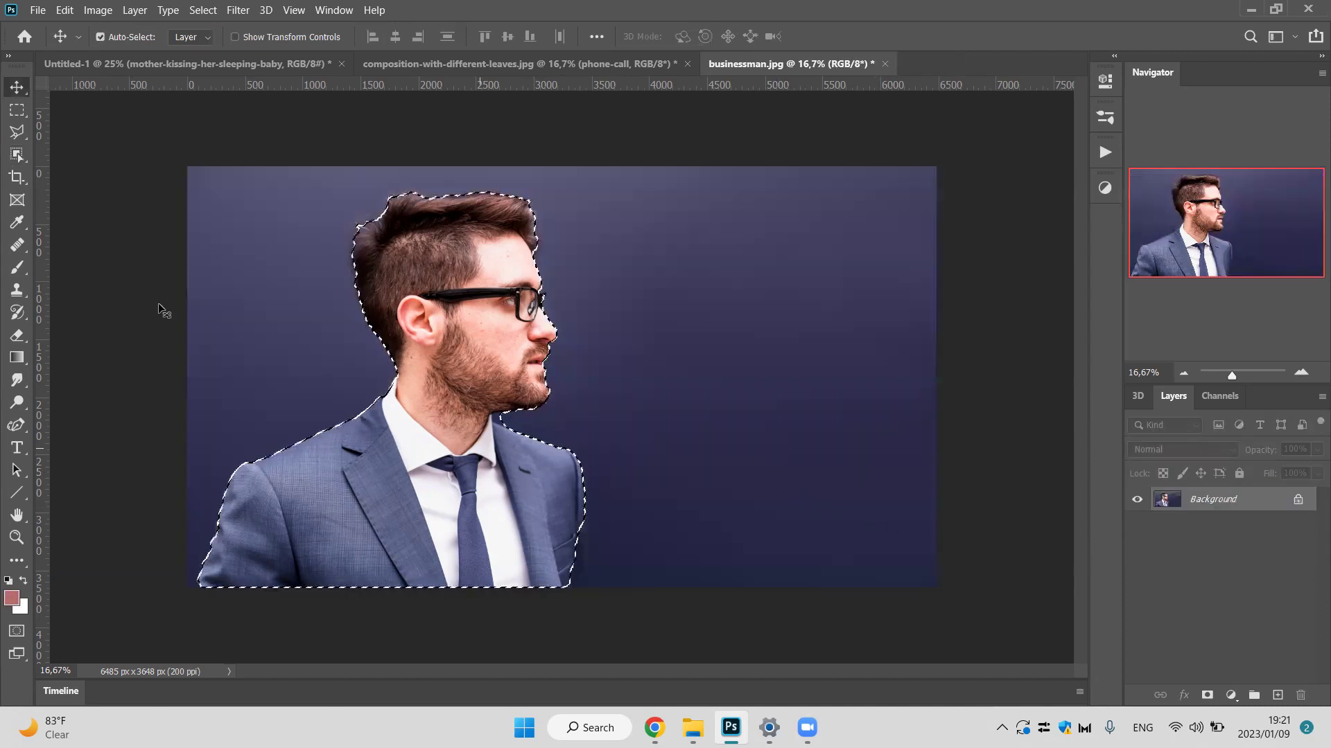
Switch from the Object Selection Tool to the Quick Selection Tool and enlarge the view of the businessman slightly.
left_click(17, 154)
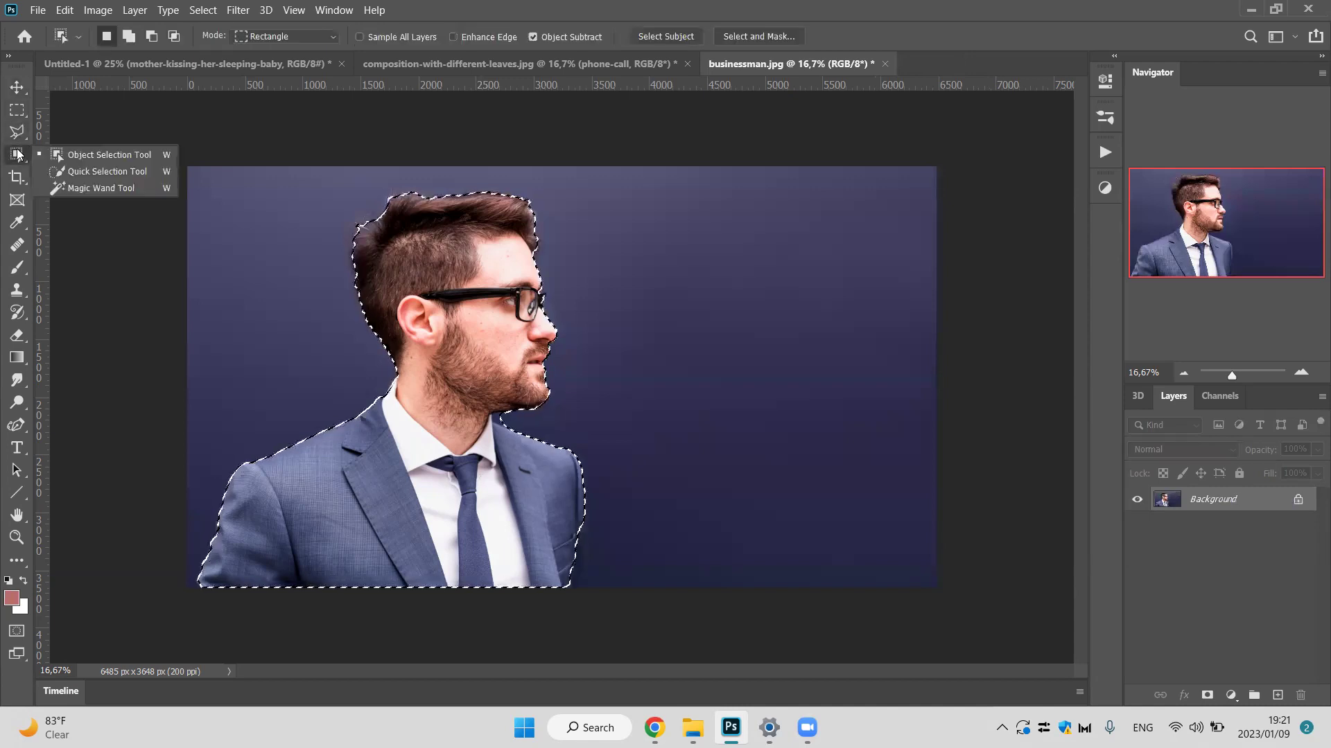
left_click(103, 172)
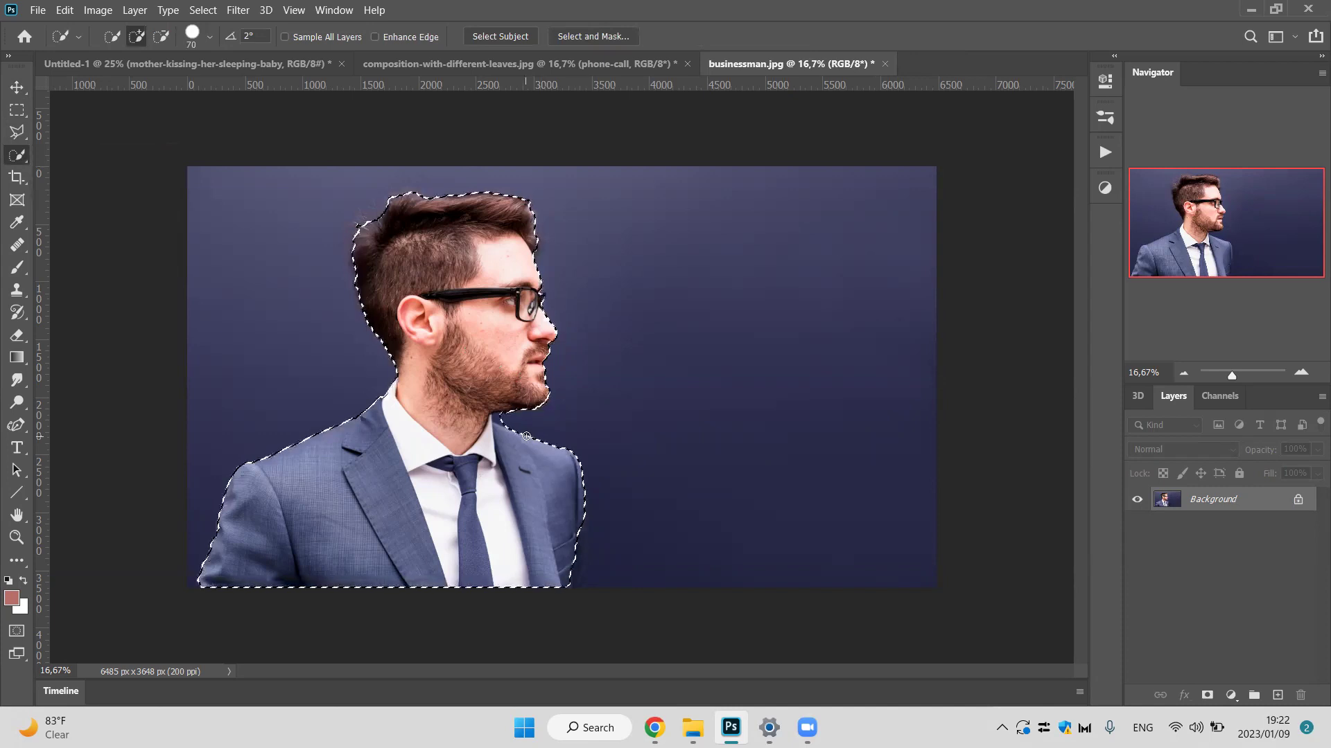
key("z")
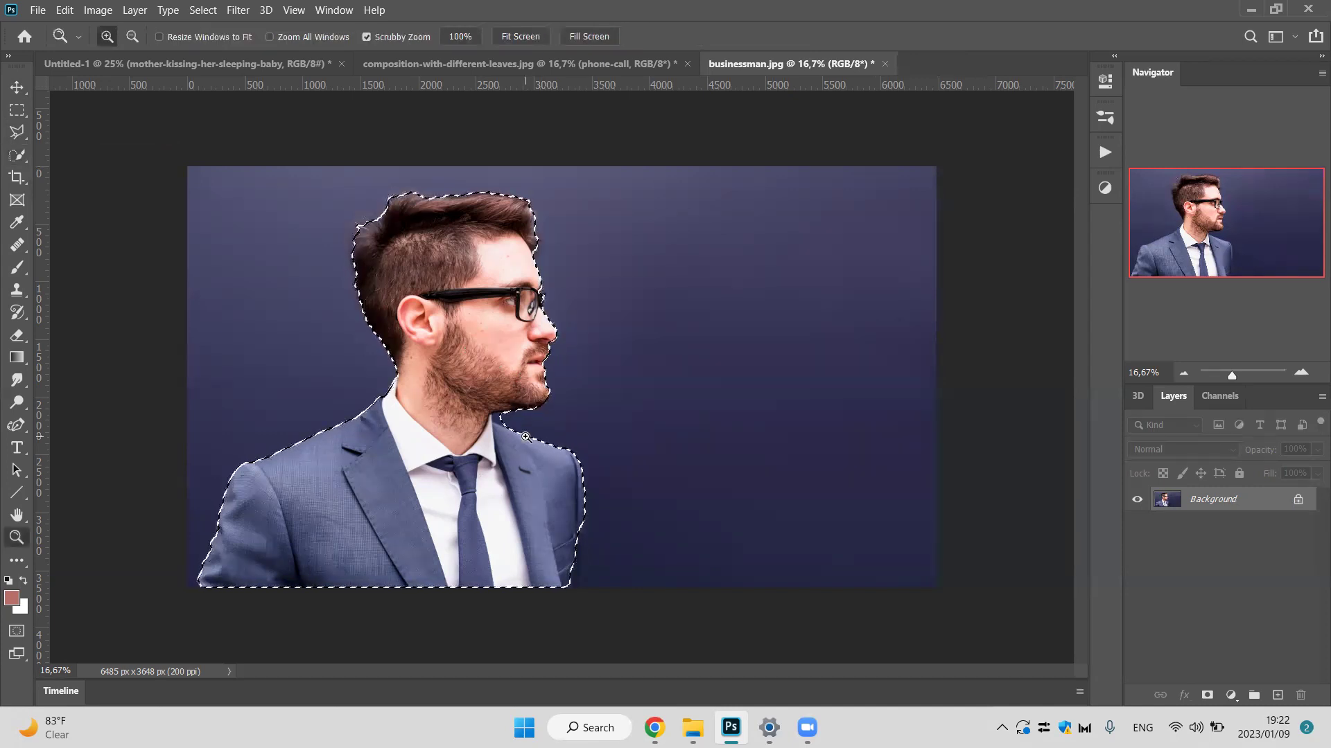
left_click_drag(475, 414, 394, 437)
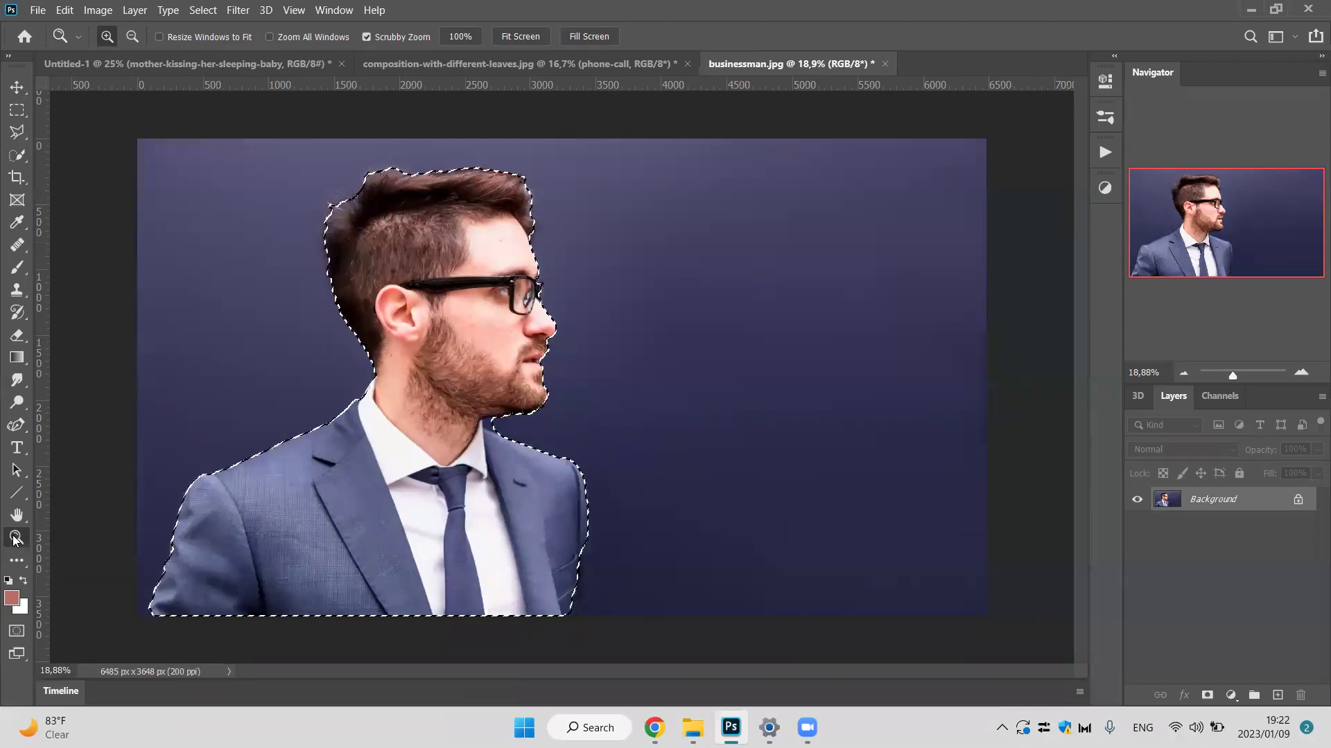
View the tool groups in the Customize Toolbar dialog, and close it without changing the toolbar.
left_click(19, 561)
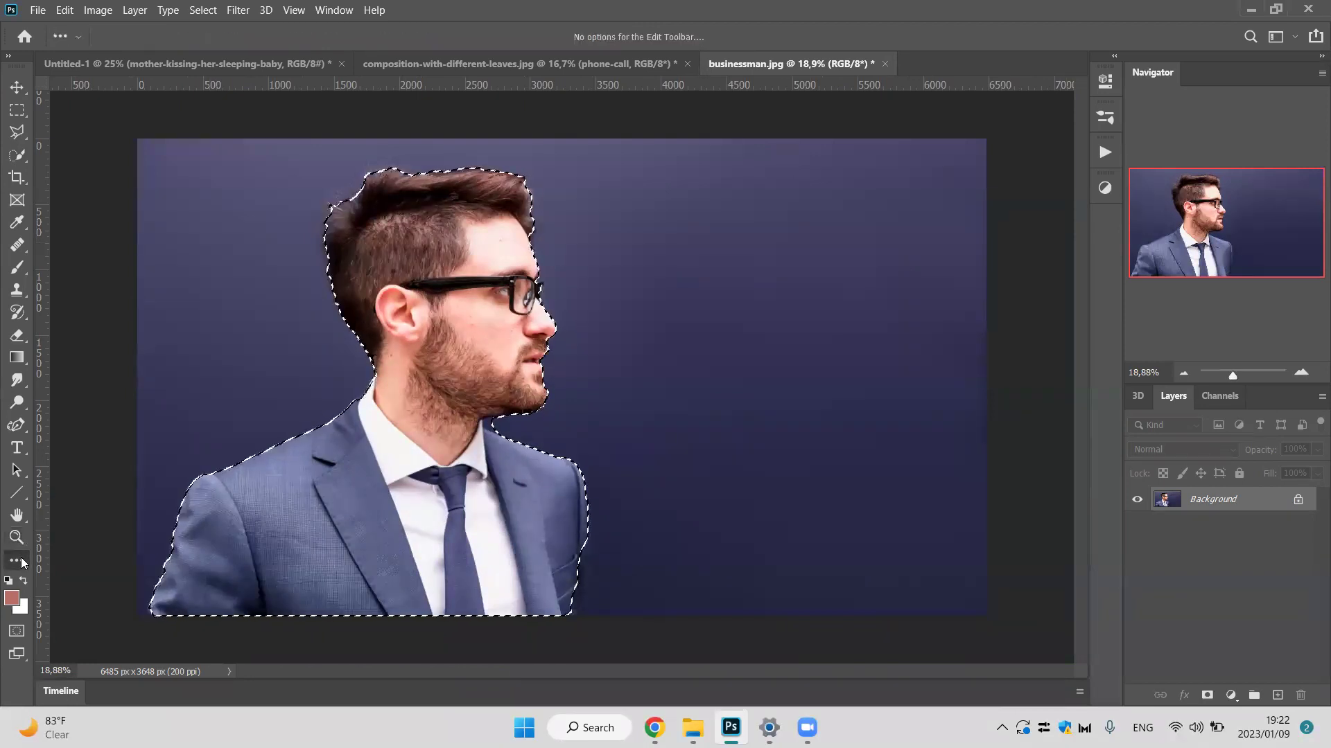
left_click(25, 571)
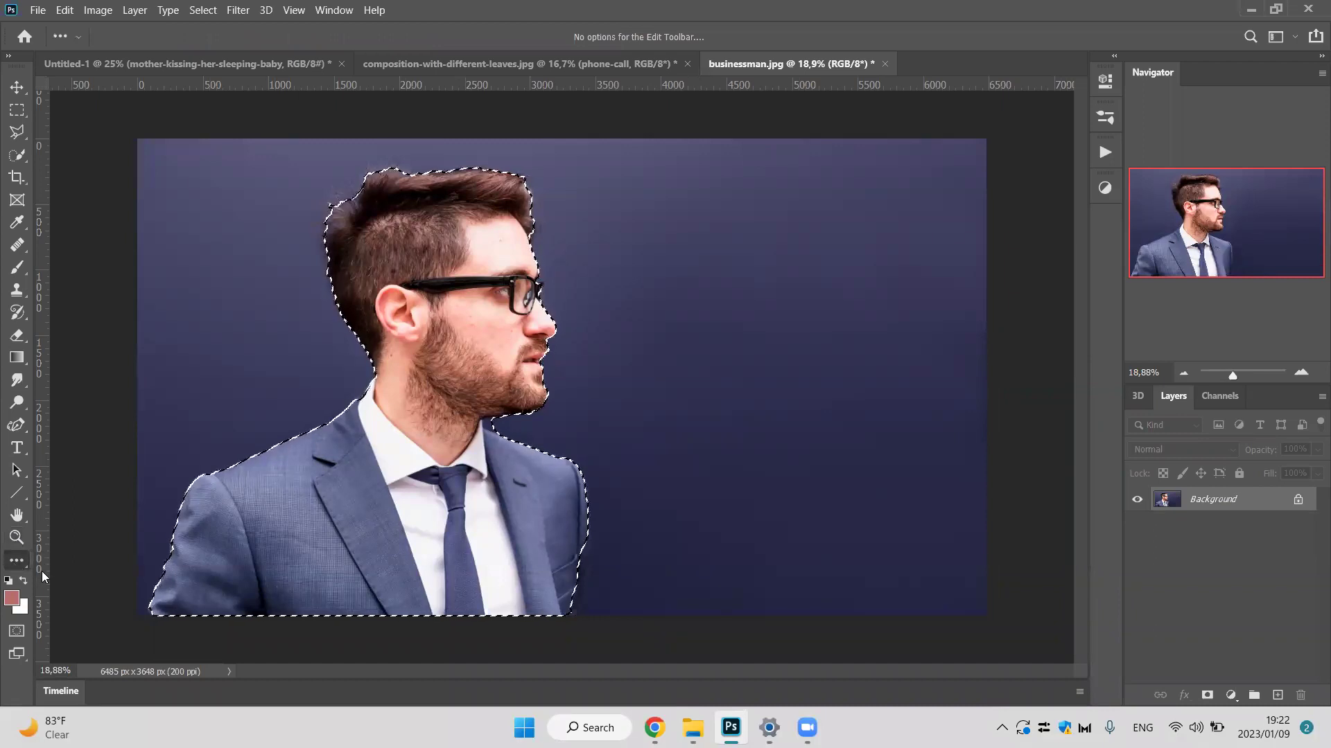
left_click(19, 562)
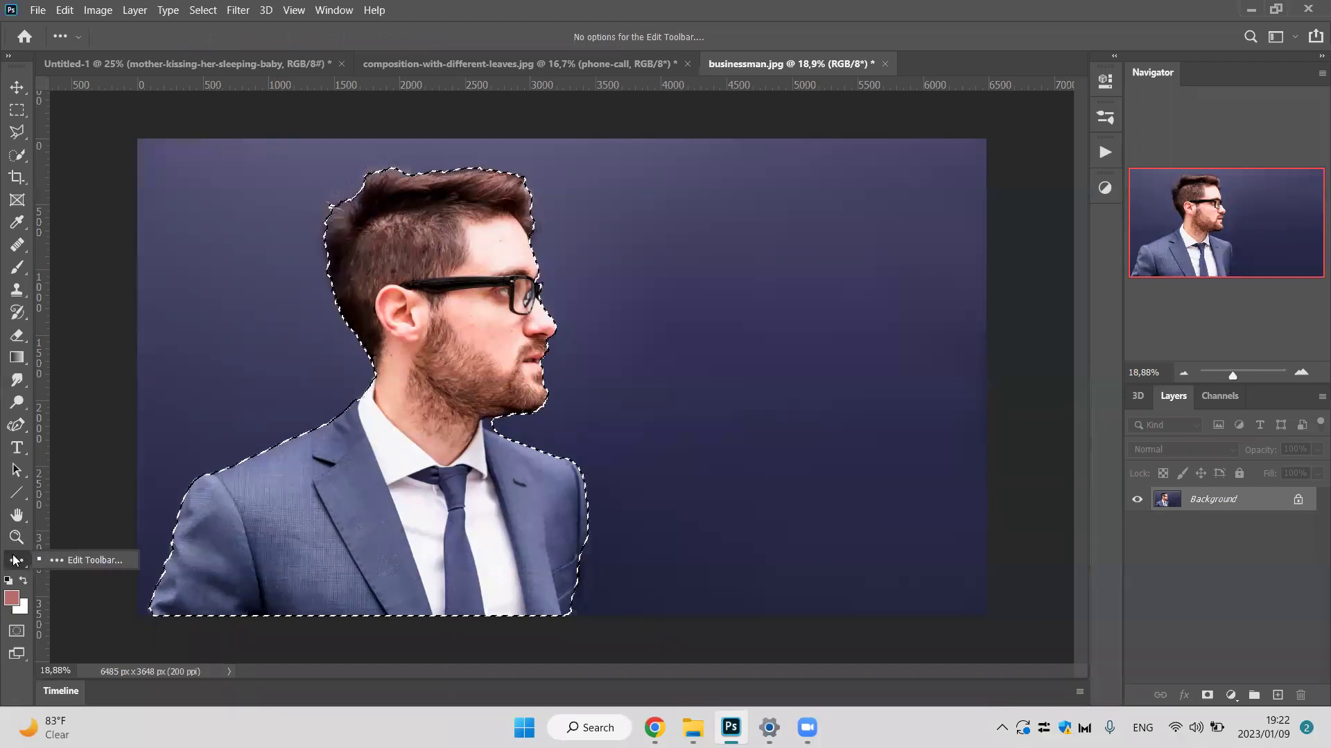
left_click(54, 560)
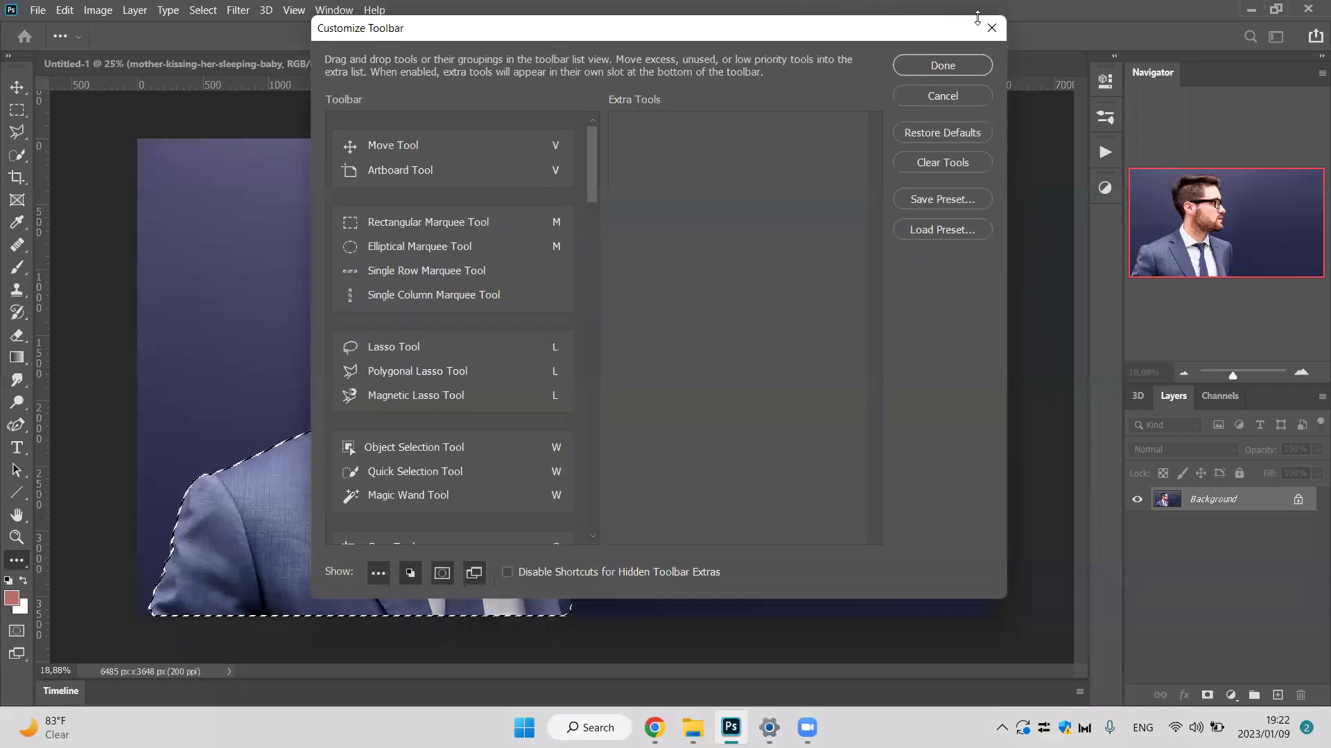
left_click(991, 28)
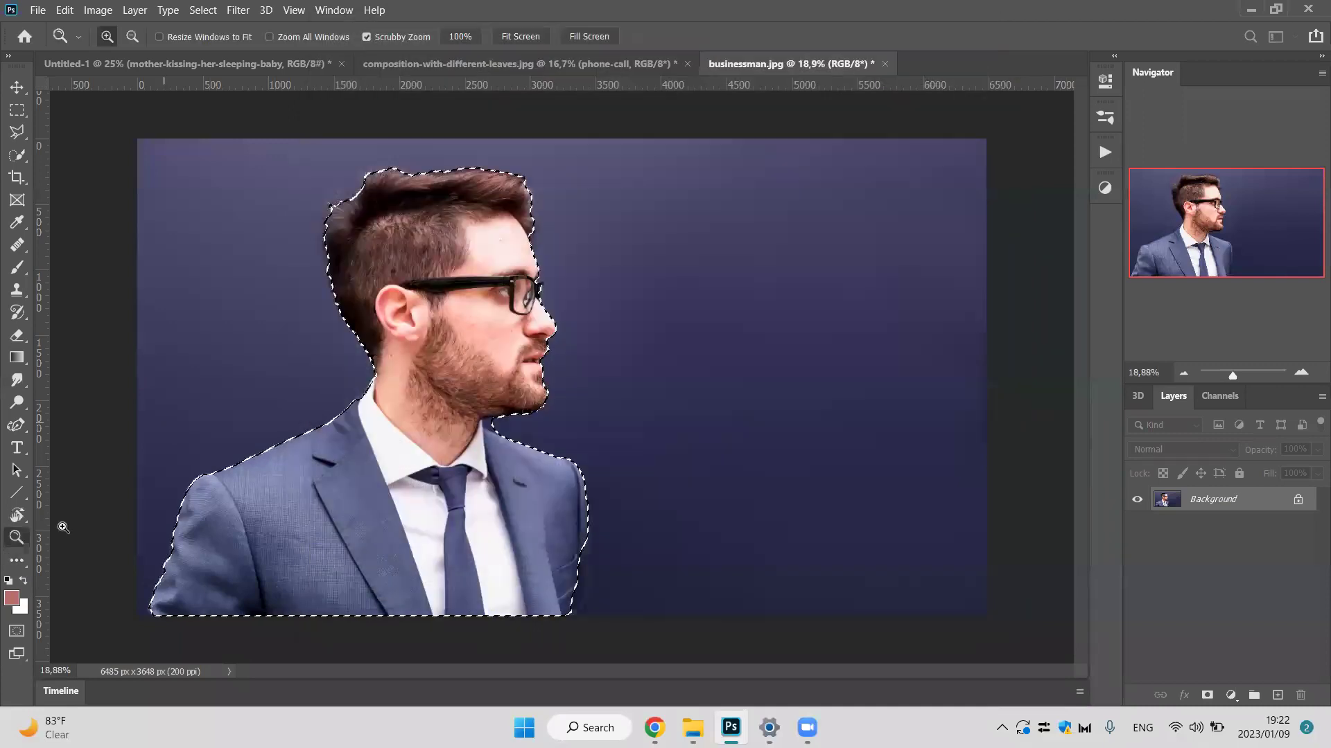
left_click(23, 561)
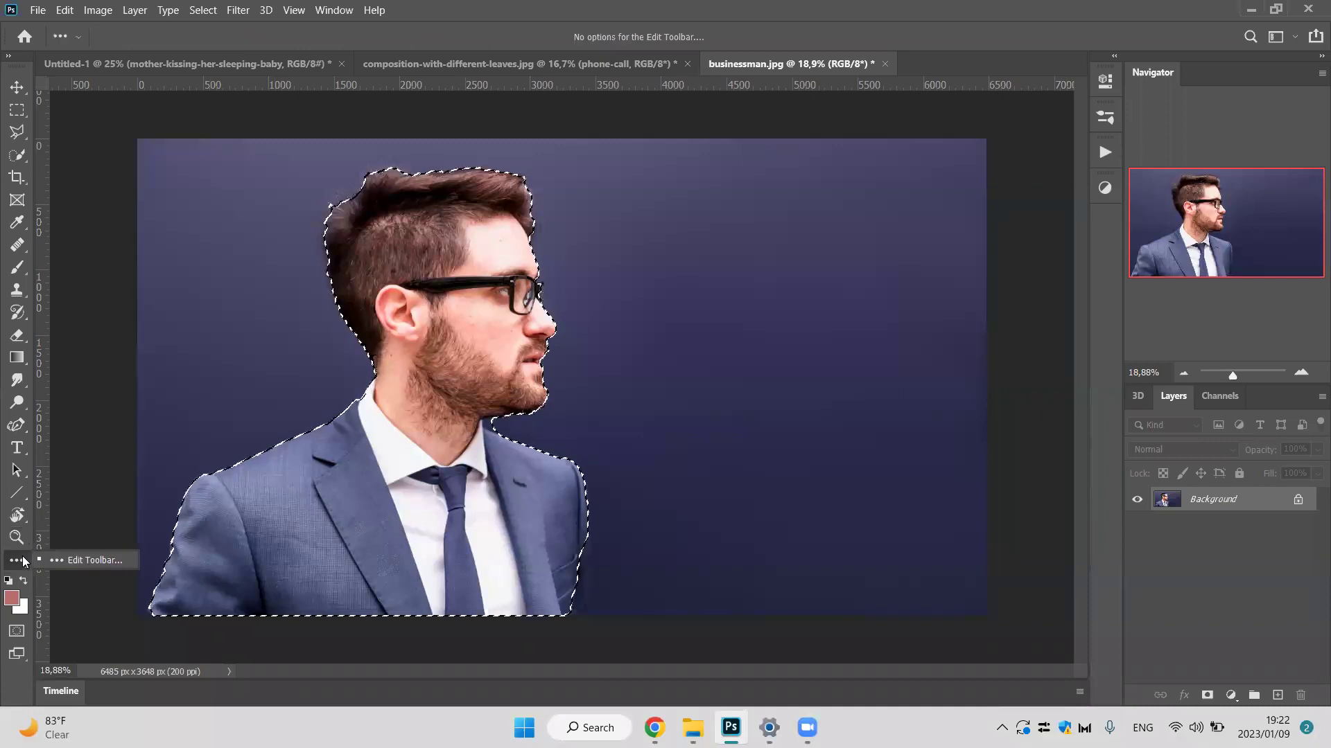
left_click(348, 401)
key("z")
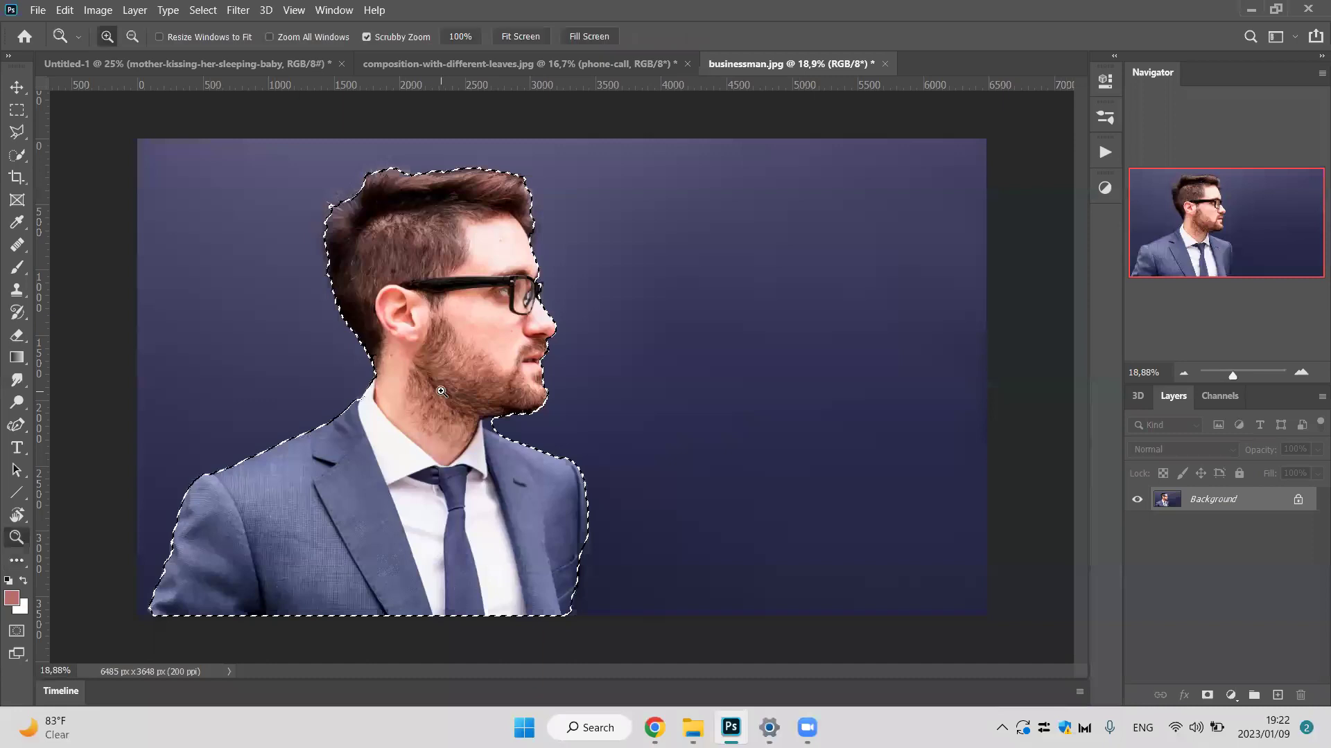
Subtract the small background area between the beard and the front collar from the selection with the Quick Selection Tool.
left_click_drag(379, 368, 209, 376)
left_click_drag(299, 400, 411, 424)
key("ctrl+d")
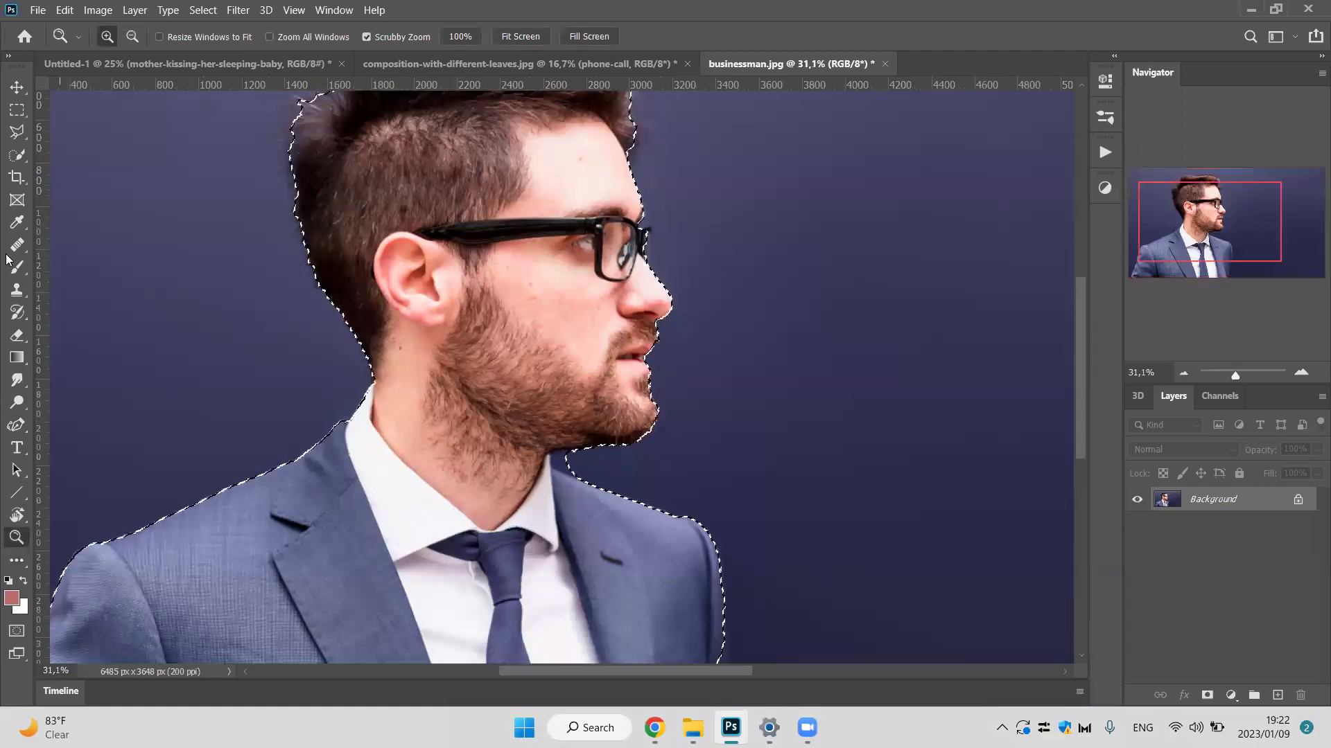
key("w")
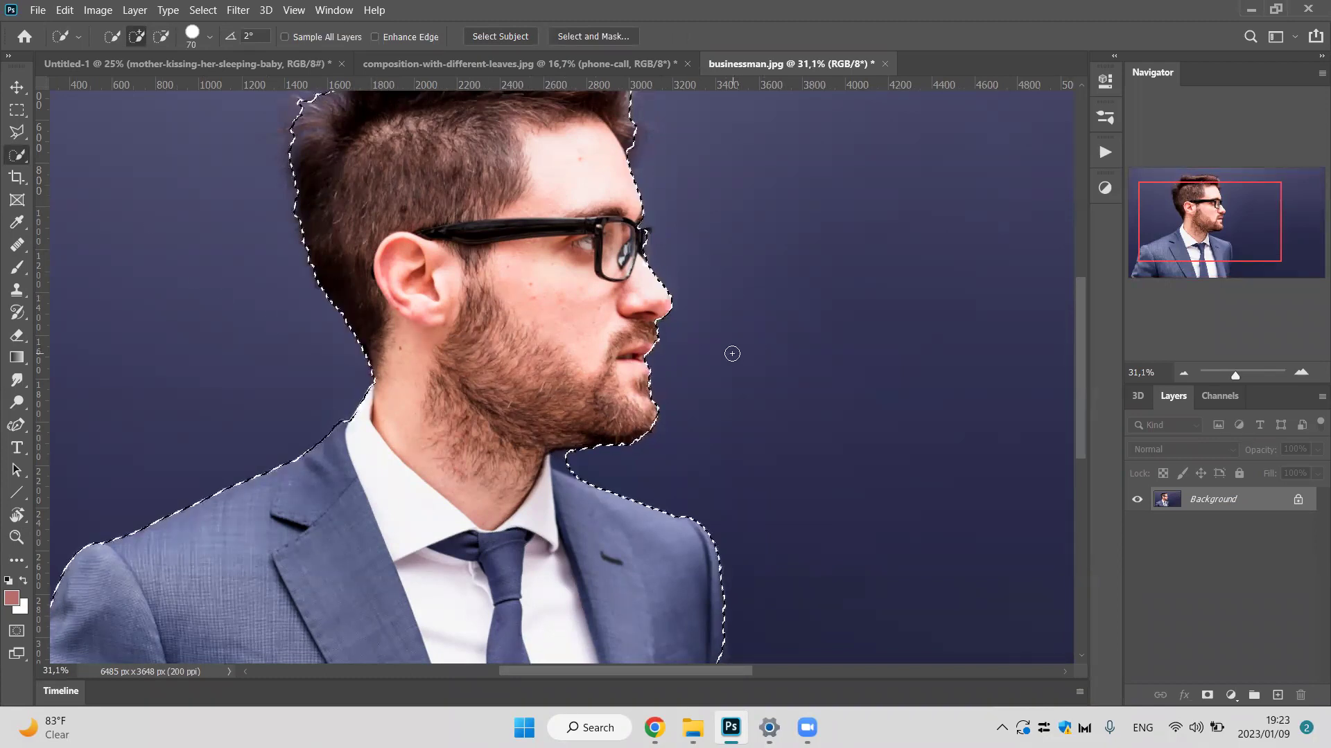
key("alt")
key("alt")
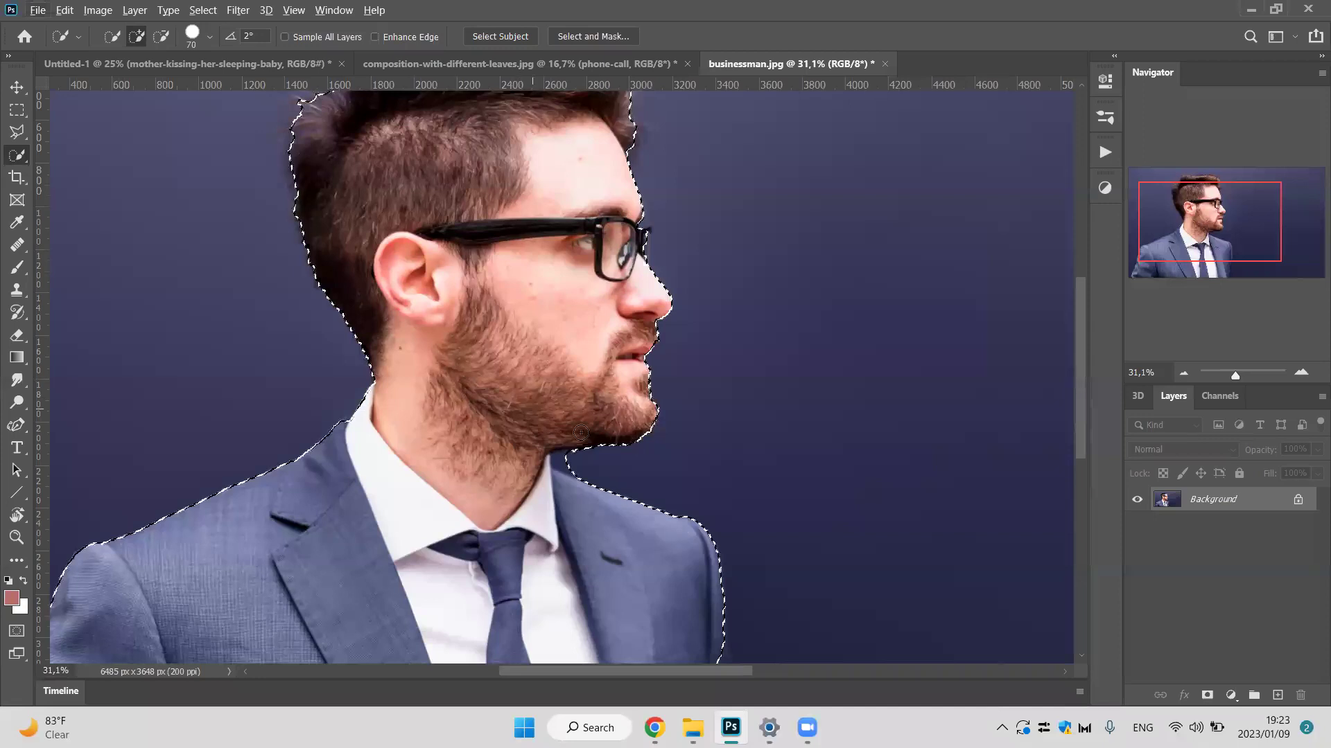
key("alt")
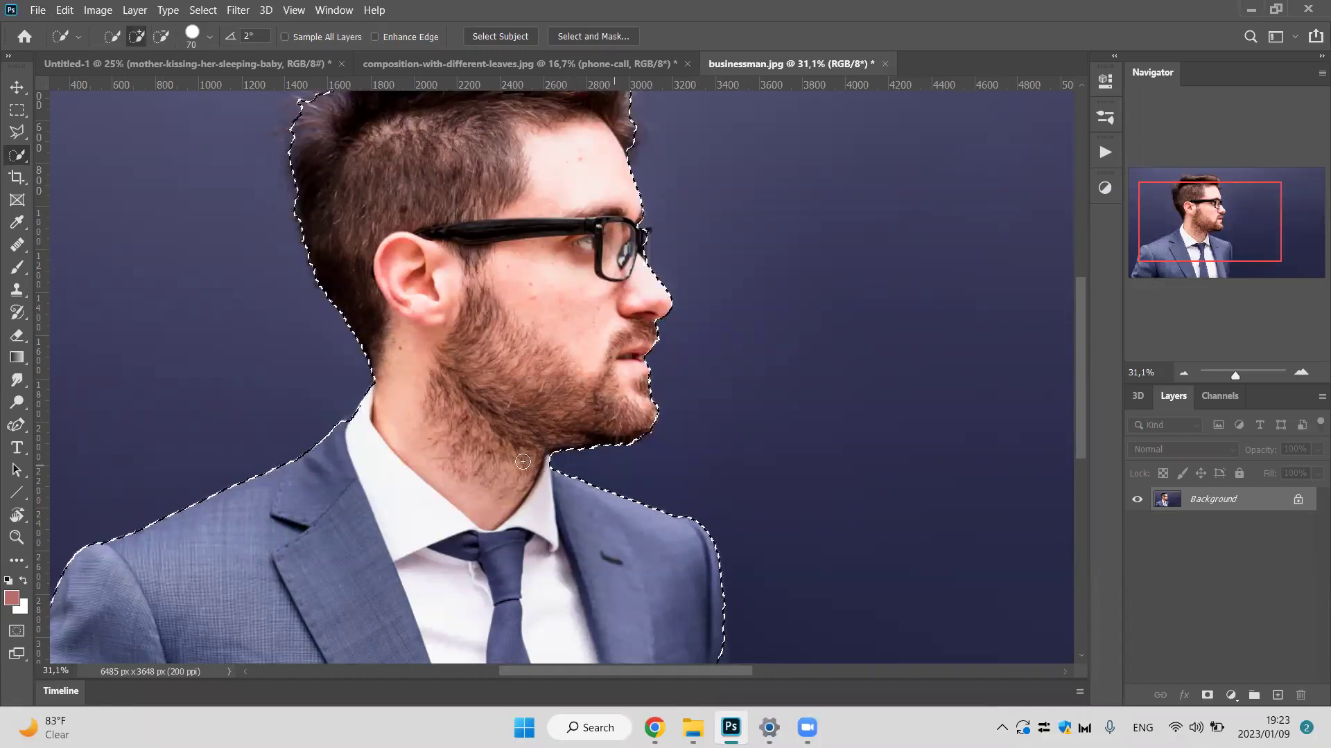
Add the missed collar edge behind the neck to the businessman's selection with the Quick Selection Tool.
left_click_drag(329, 409, 405, 449)
key("w")
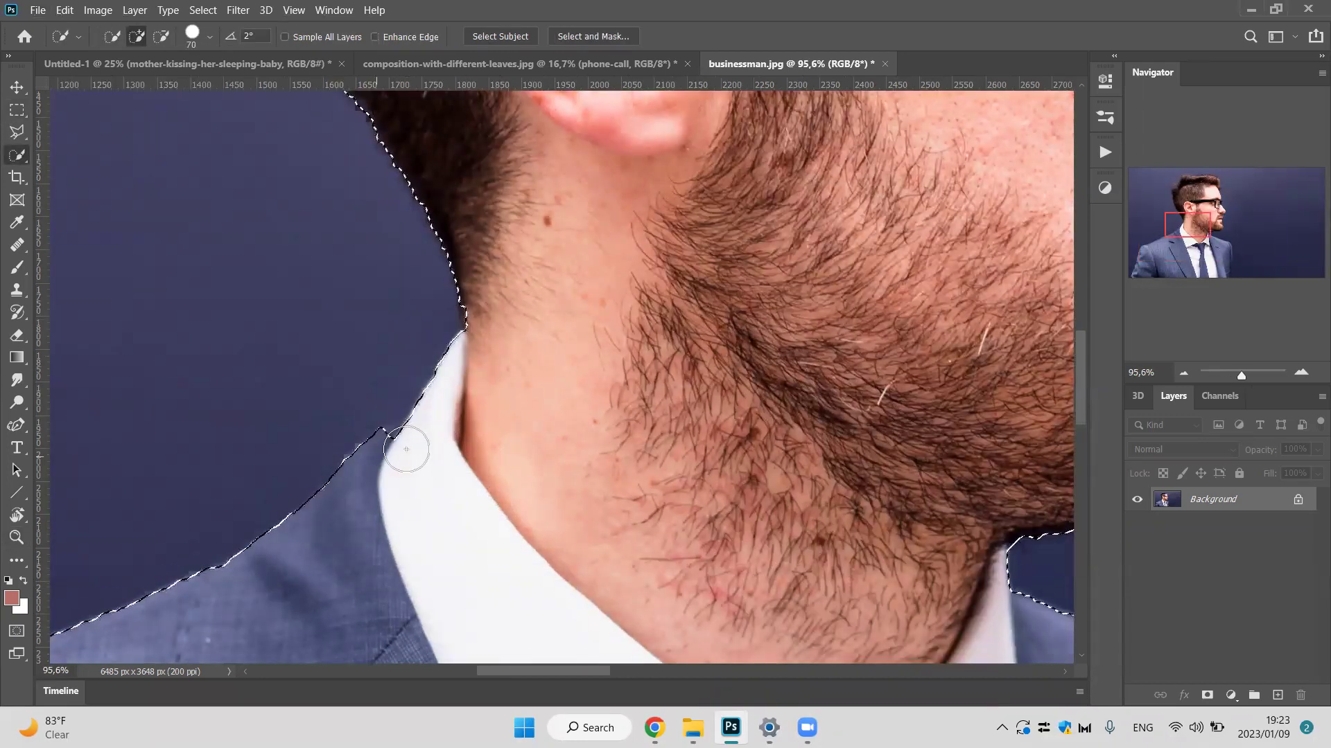
mouse_move(406, 449)
left_mouse_down()
mouse_move(440, 450)
mouse_move(410, 445)
left_mouse_up()
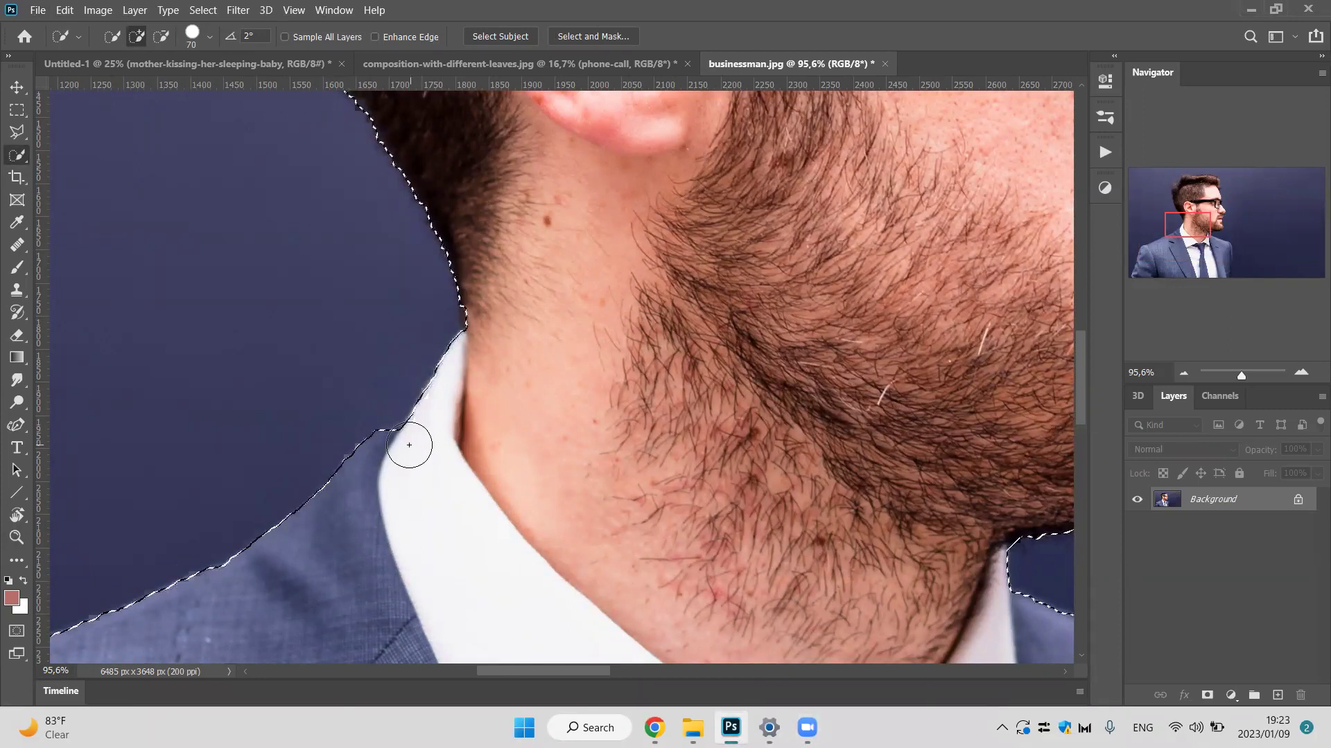
Extend the selection over the hair strands at the upper back of the head.
left_click_drag(443, 272, 569, 632)
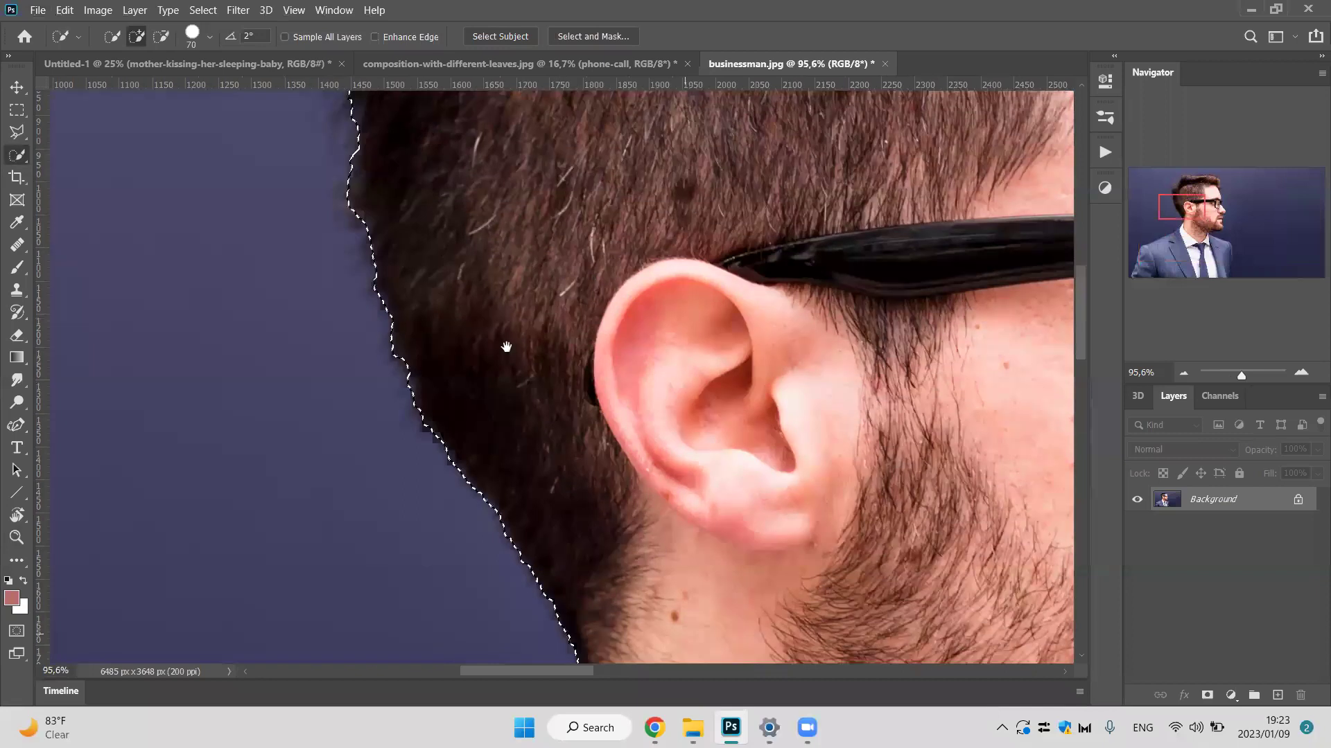
left_click_drag(505, 348, 548, 534)
mouse_move(473, 362)
left_mouse_down()
mouse_move(499, 422)
mouse_move(548, 450)
left_mouse_up()
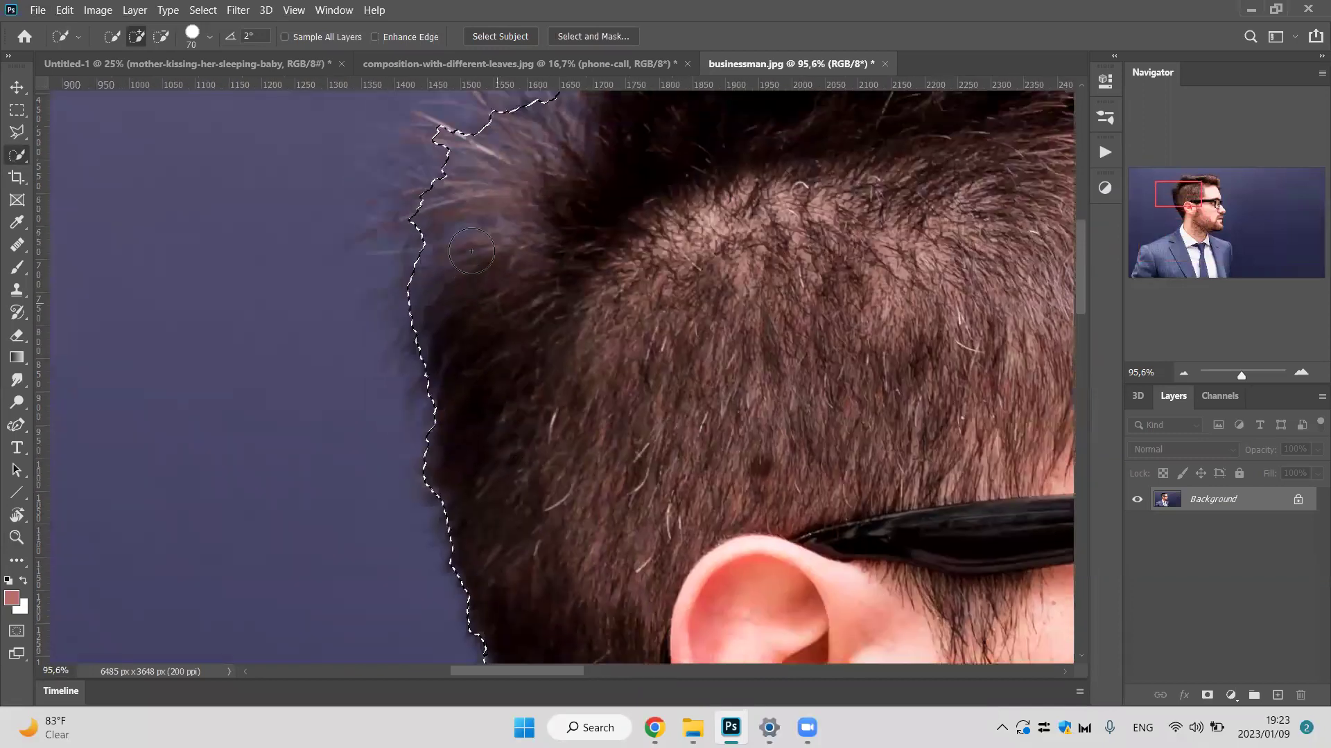
left_click(458, 182)
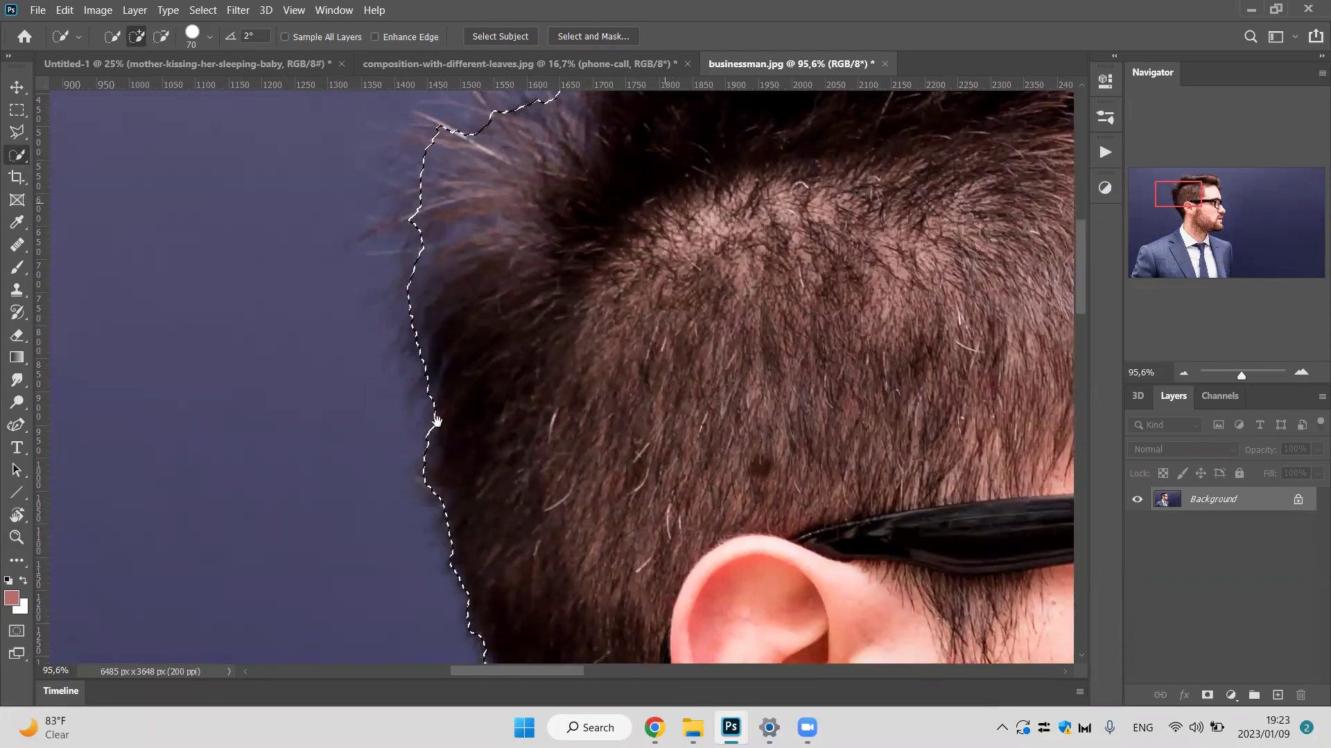
Reduce the Quick Selection brush to 35 px and add the protruding far rim of the glasses to the selection.
left_click_drag(437, 421, 380, 493)
scroll(727, 356, "right", 3)
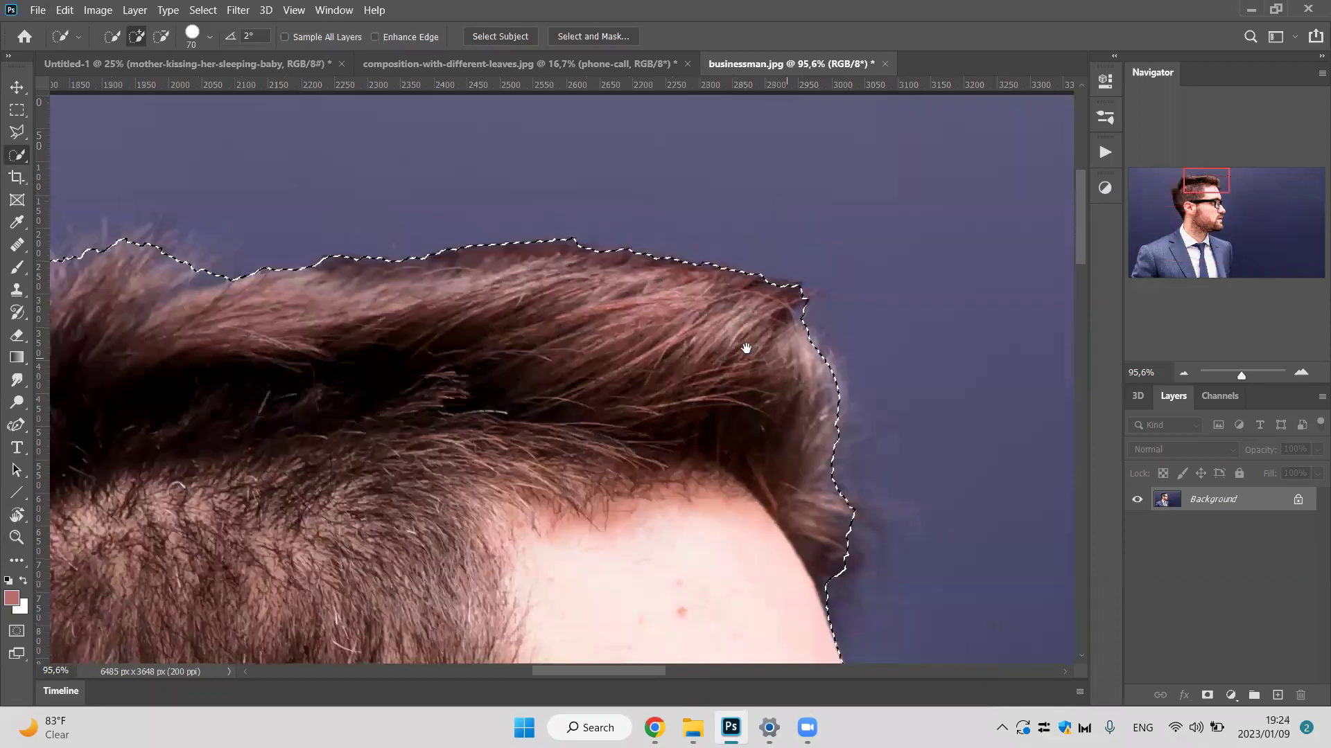
left_click_drag(795, 511, 778, 416)
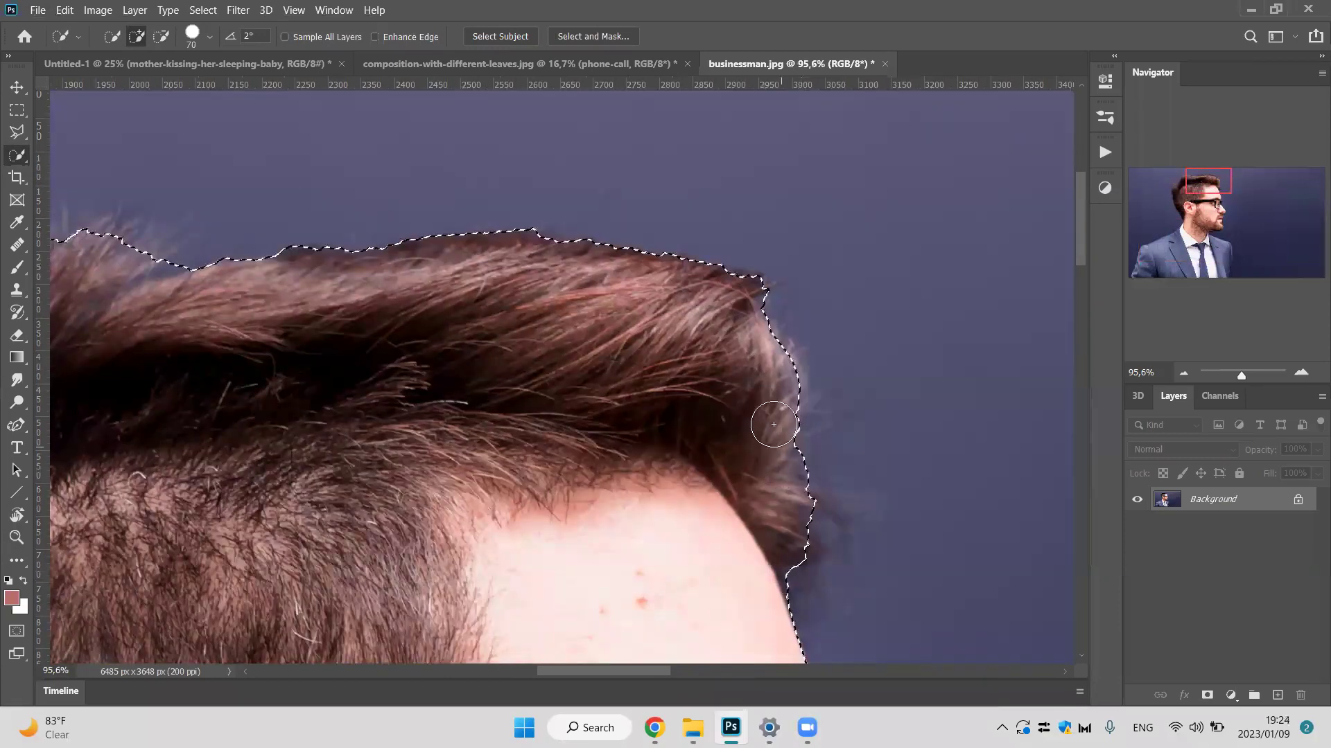
mouse_move(797, 596)
left_mouse_down()
mouse_move(755, 277)
mouse_move(732, 230)
left_mouse_up()
left_click_drag(740, 427, 742, 324)
key("bracketleft")
key("bracketleft")
key("bracketleft")
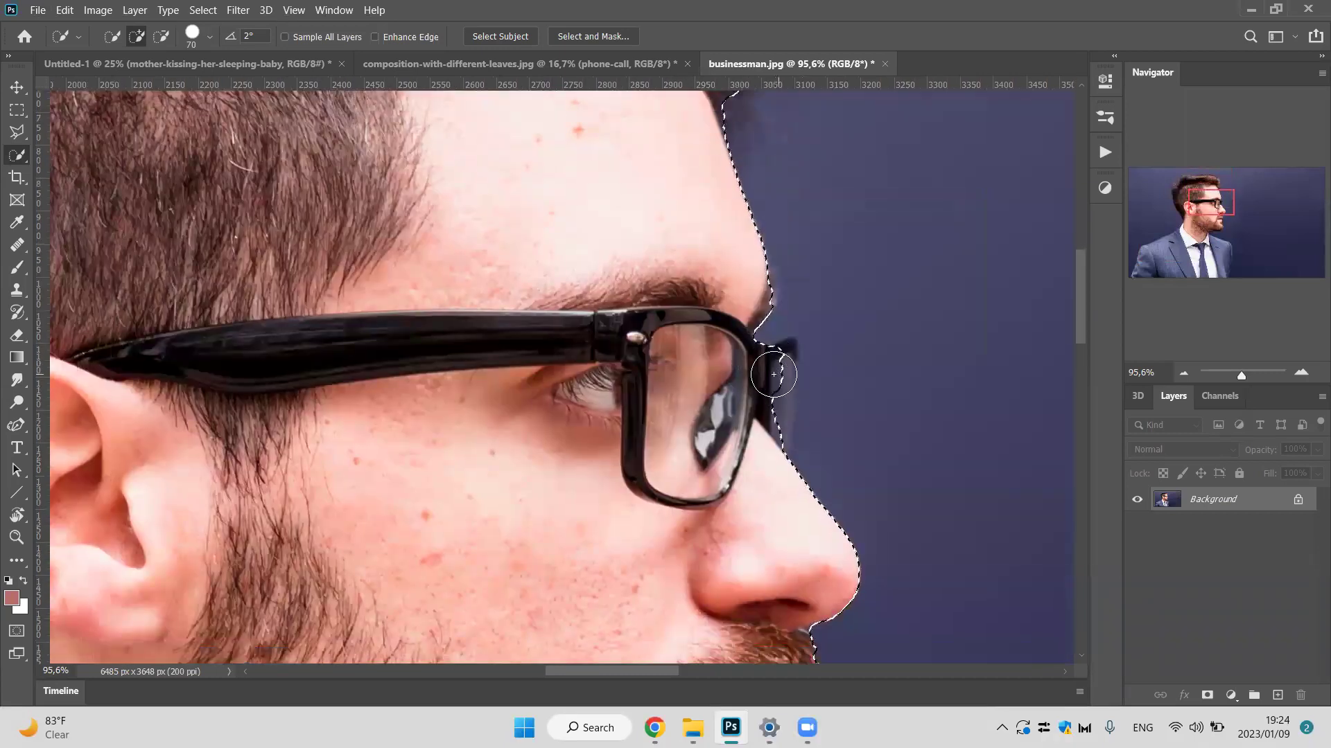
key("bracketleft")
left_click(781, 360)
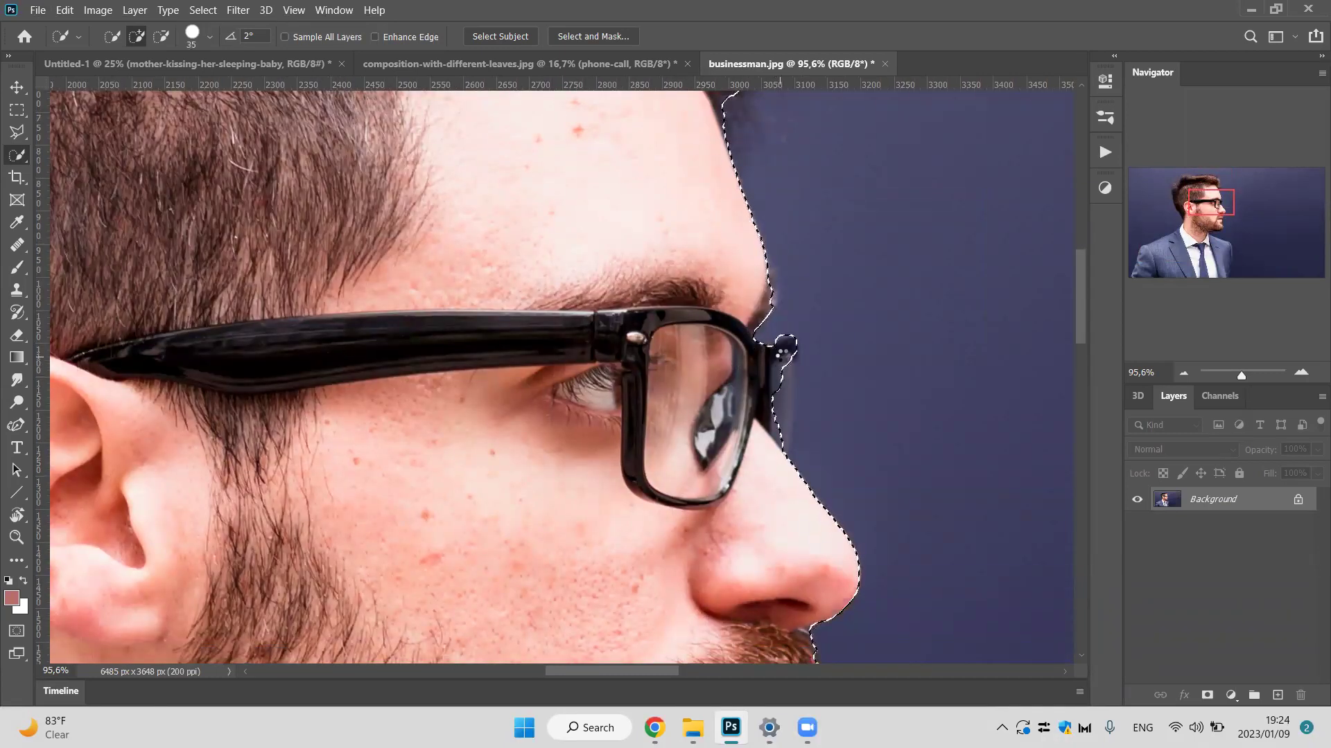
left_click(787, 364)
left_click_drag(787, 372, 784, 444)
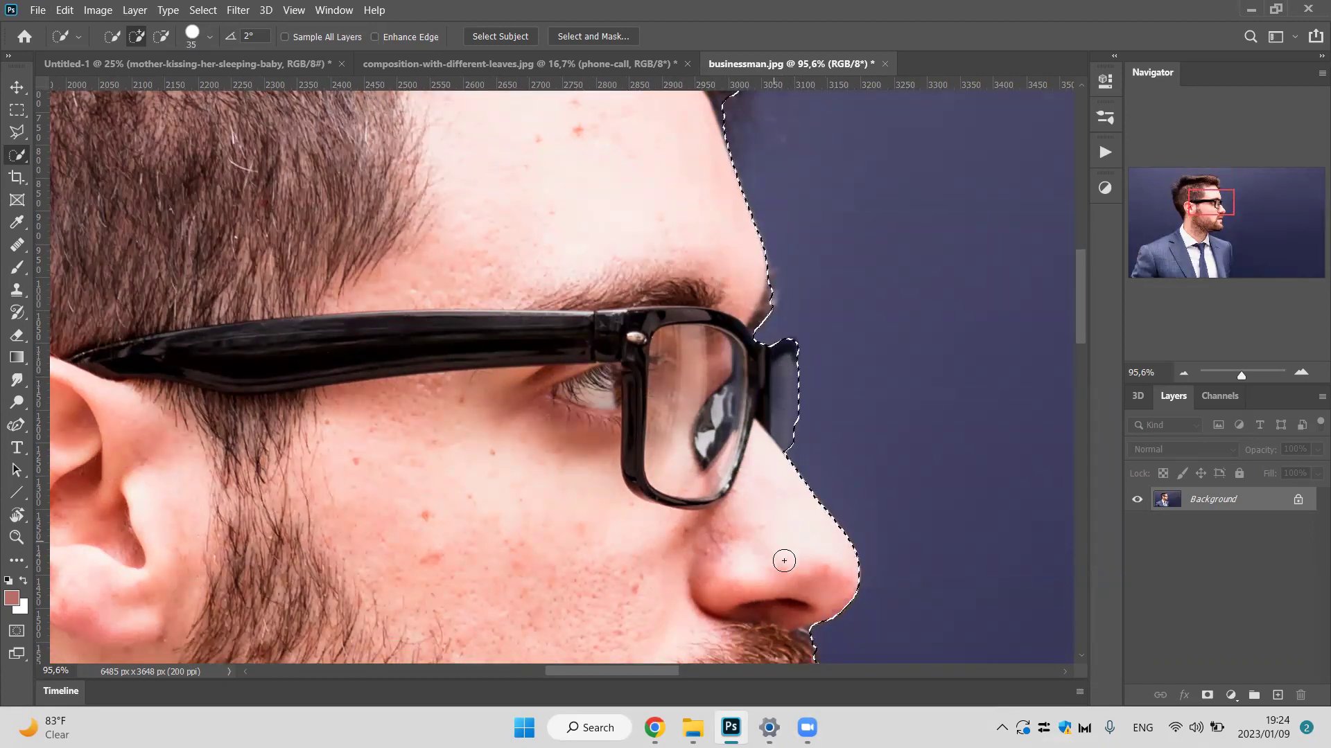
Touch up the selection edge where the front jacket shoulder meets the background beneath the beard.
left_click_drag(755, 473, 722, 351)
scroll(722, 351, "down", 3)
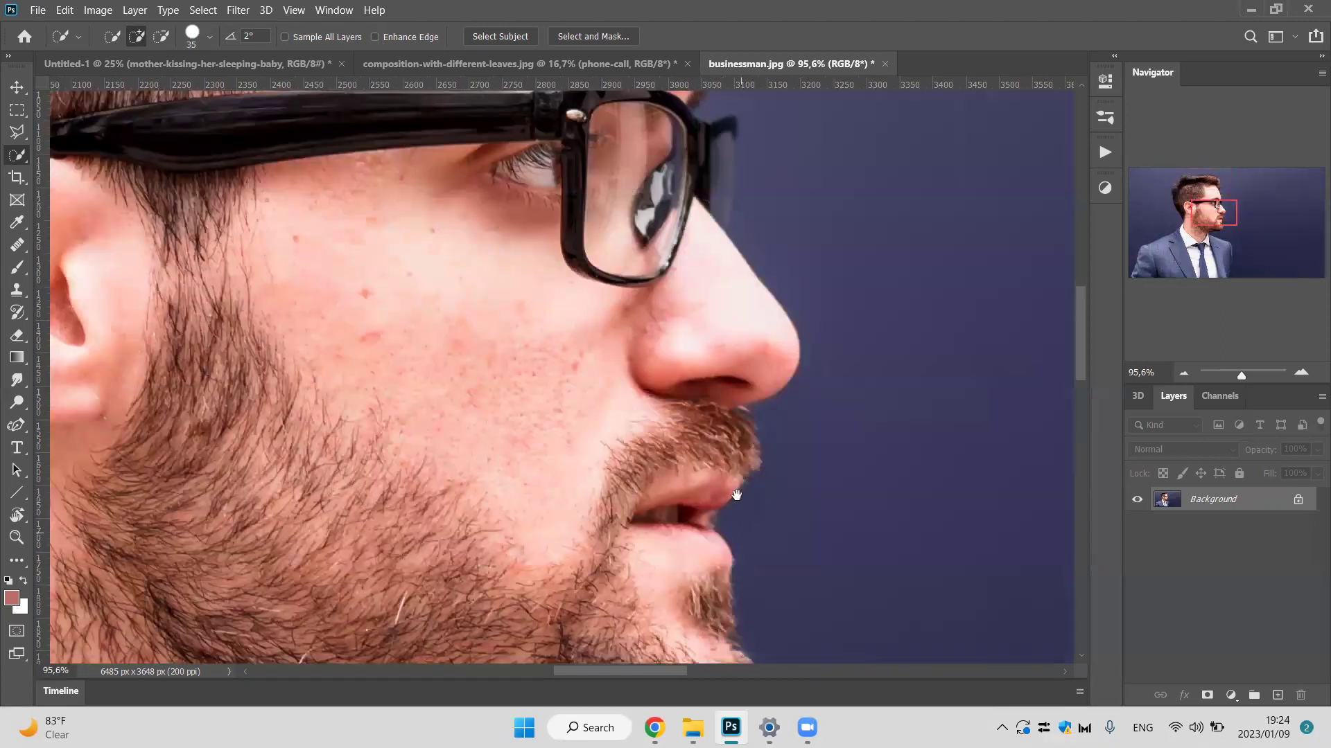
scroll(722, 348, "down", 2)
scroll(723, 348, "down", 2)
scroll(721, 339, "down", 3)
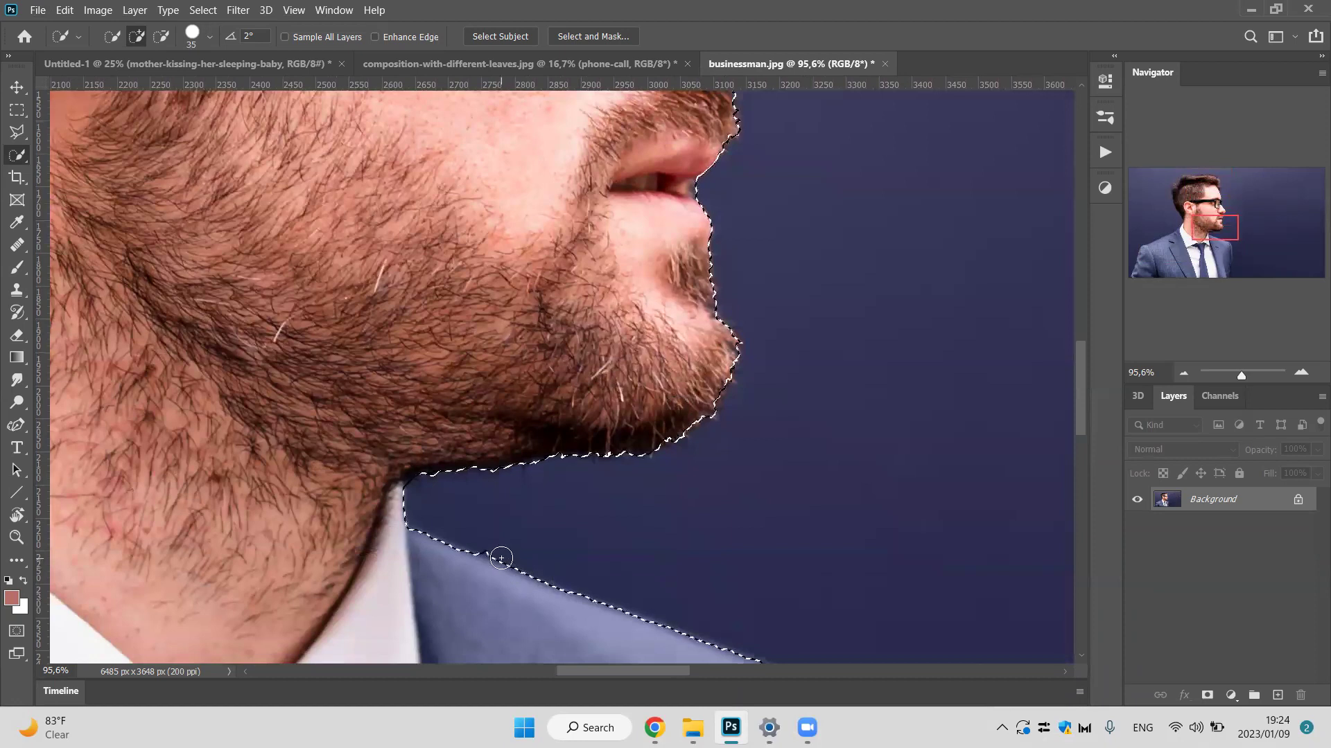
key("alt")
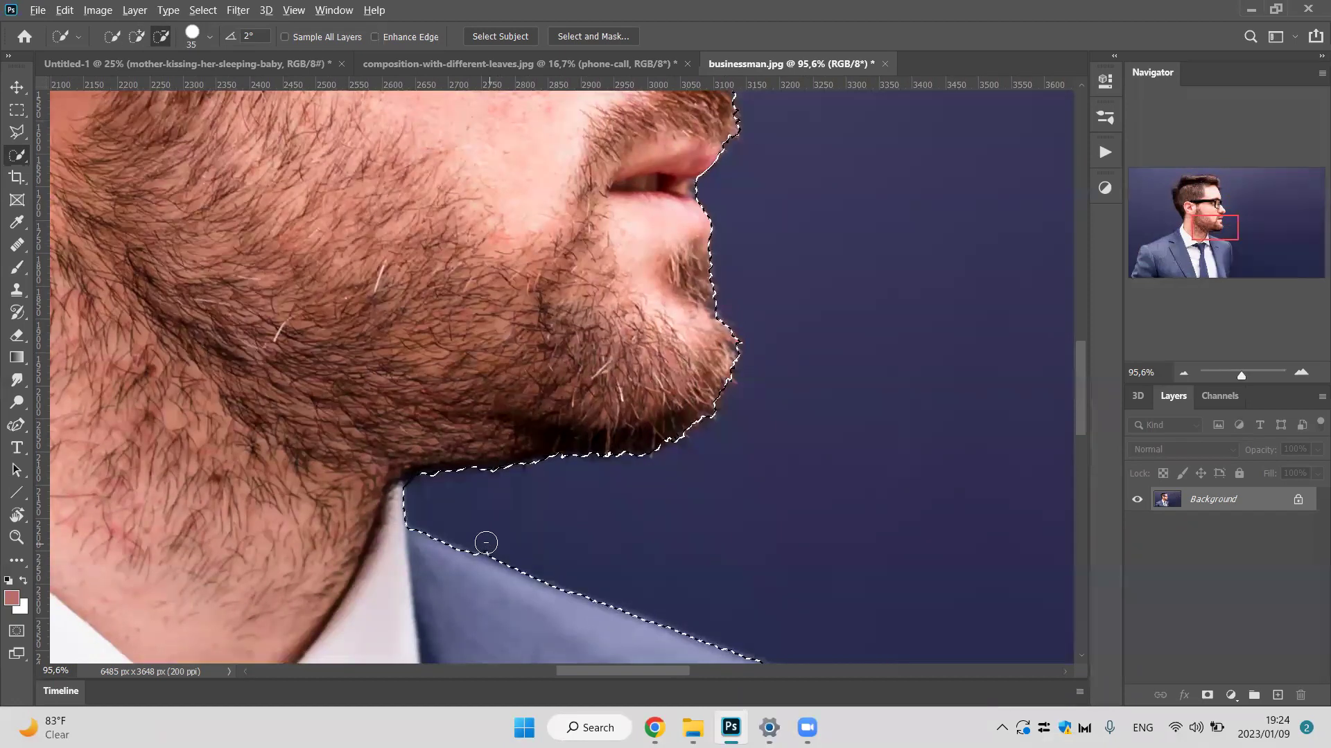
Extend the selection over the dark outer edge of the front jacket sleeve down to the image's lower border.
left_click_drag(620, 615, 395, 439)
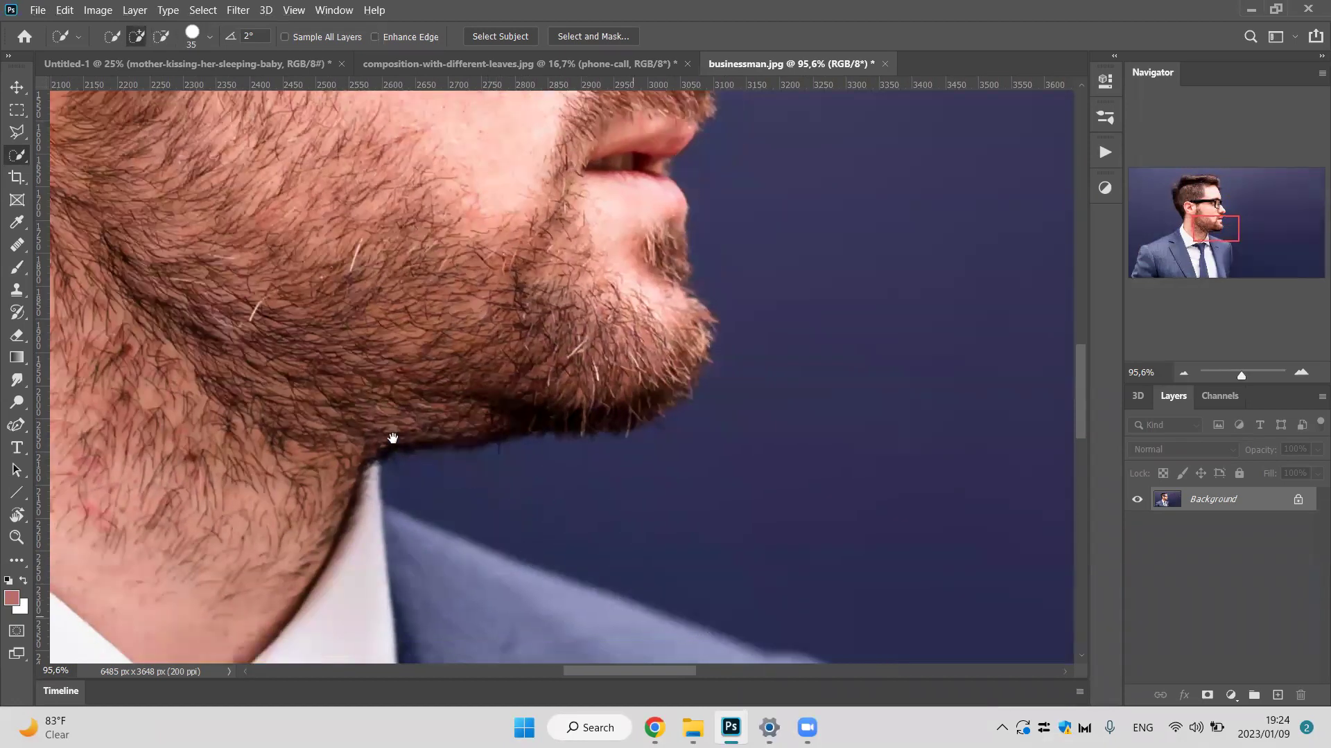
left_click_drag(614, 558, 527, 258)
left_click_drag(593, 520, 553, 193)
left_click_drag(580, 501, 573, 427)
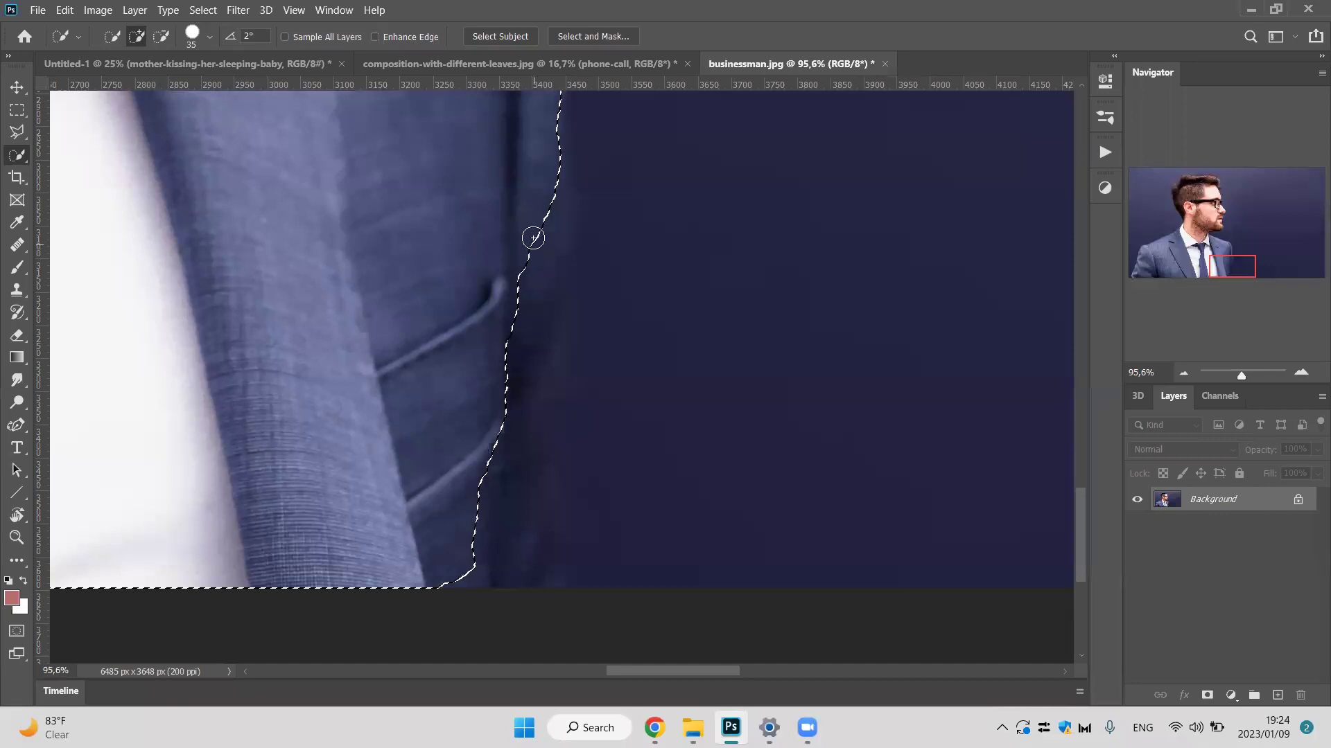
left_click_drag(529, 245, 520, 569)
left_click_drag(544, 184, 542, 252)
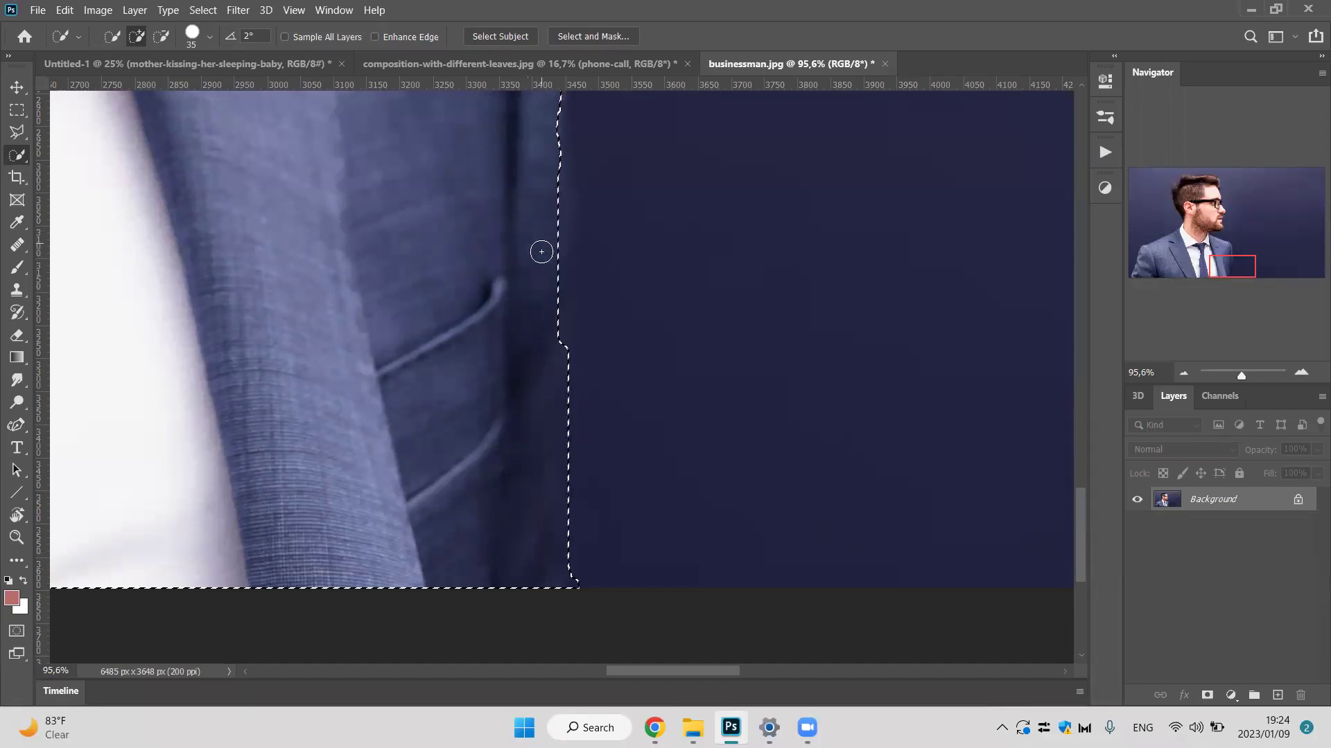
mouse_move(554, 170)
left_mouse_down()
mouse_move(548, 323)
mouse_move(559, 158)
left_mouse_up()
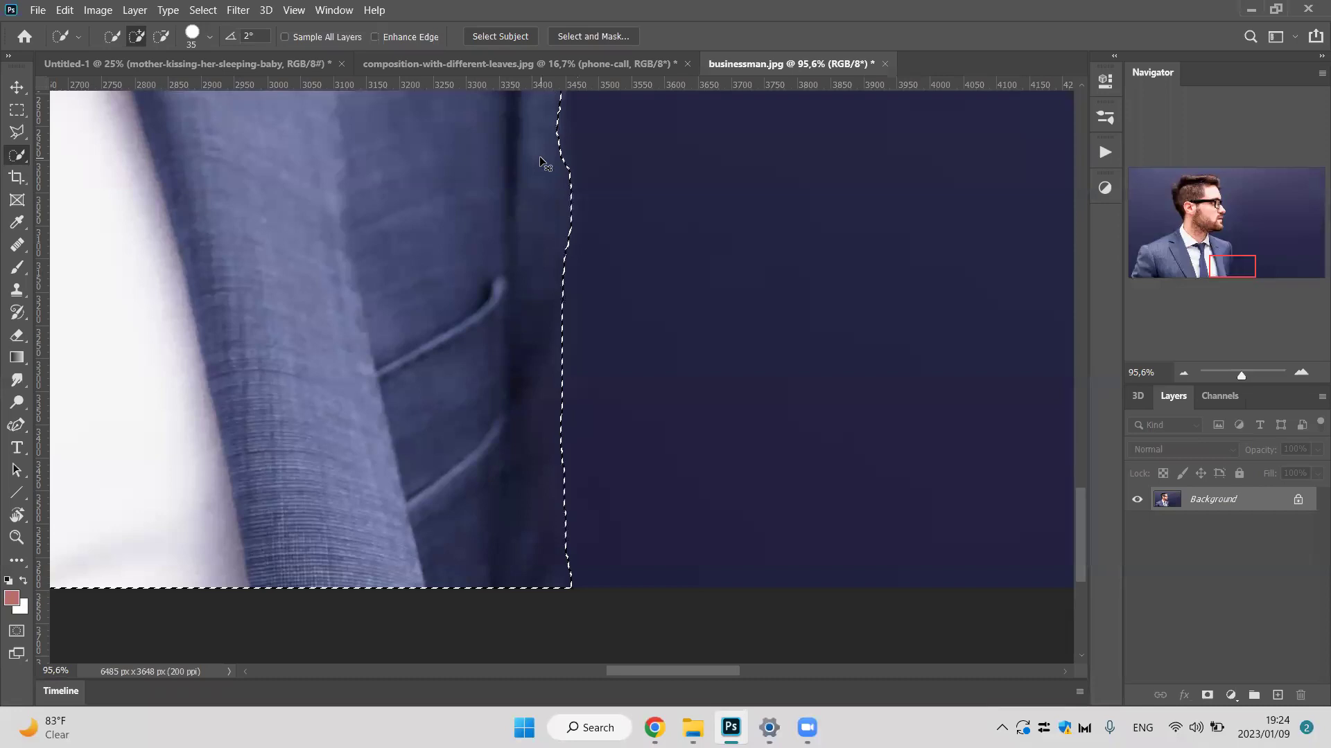
key("ctrl+0")
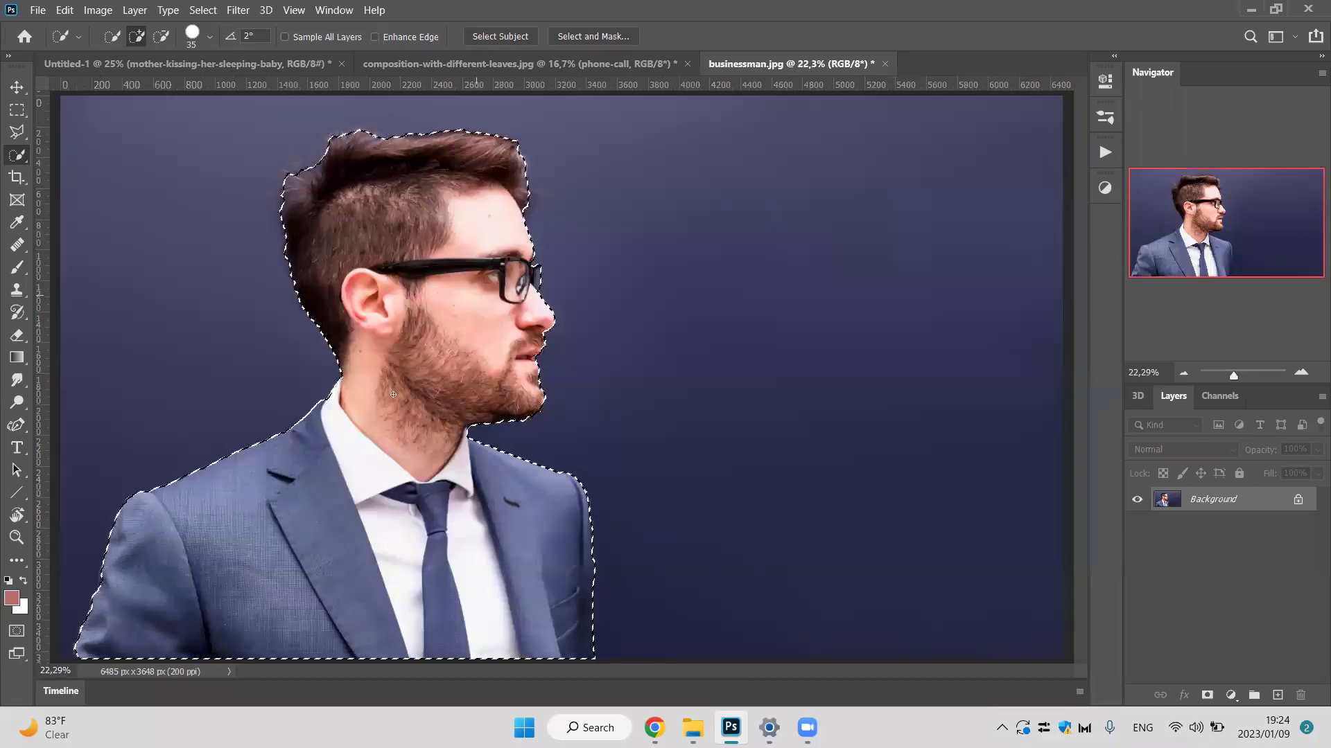
Reactivate the Quick Selection Tool and add a layer mask from the businessman's selection to hide the background.
key("v")
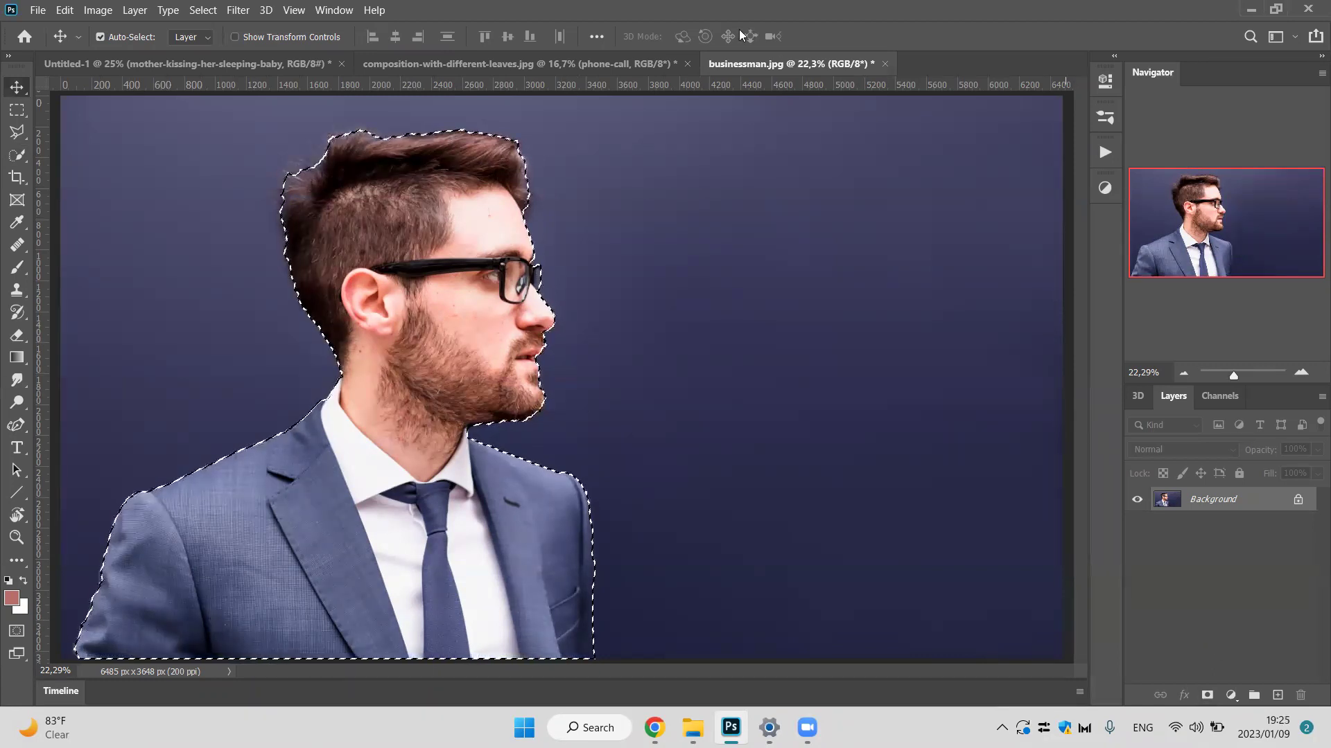
left_click(25, 147)
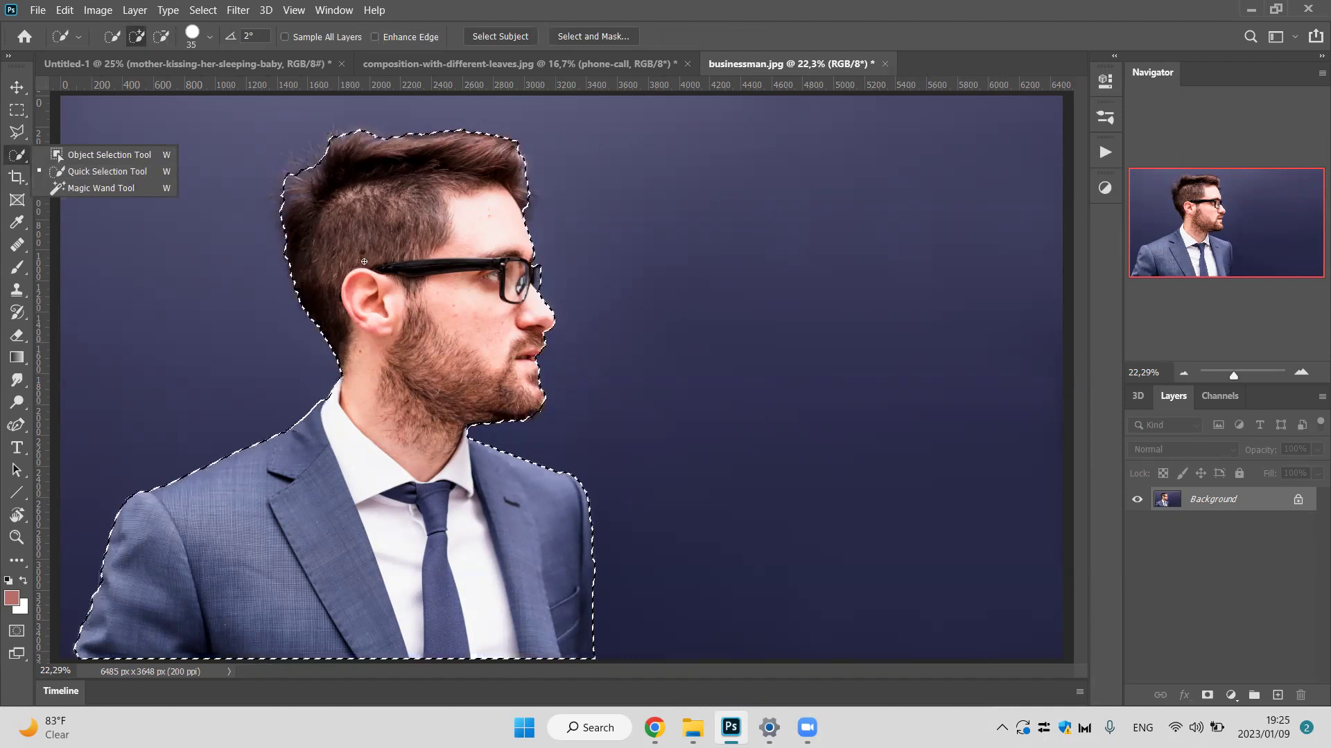
left_click(12, 149)
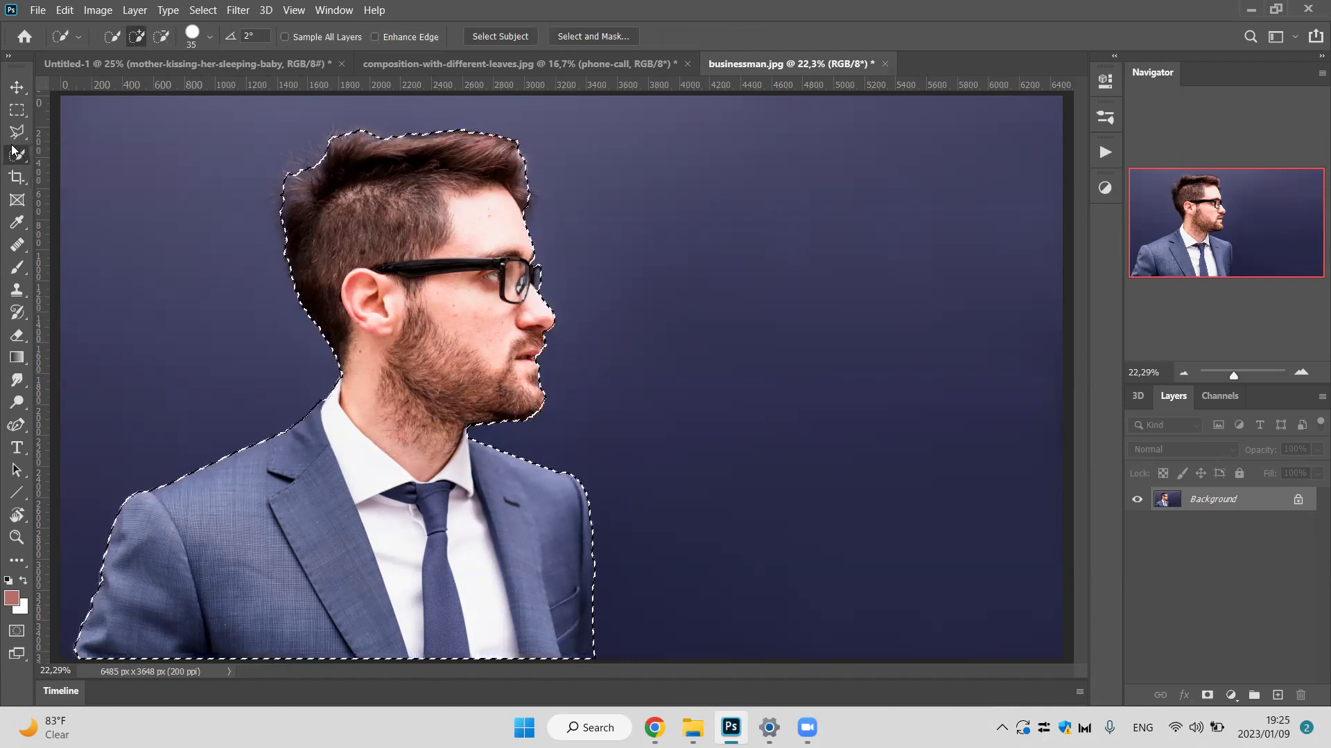
right_click(12, 149)
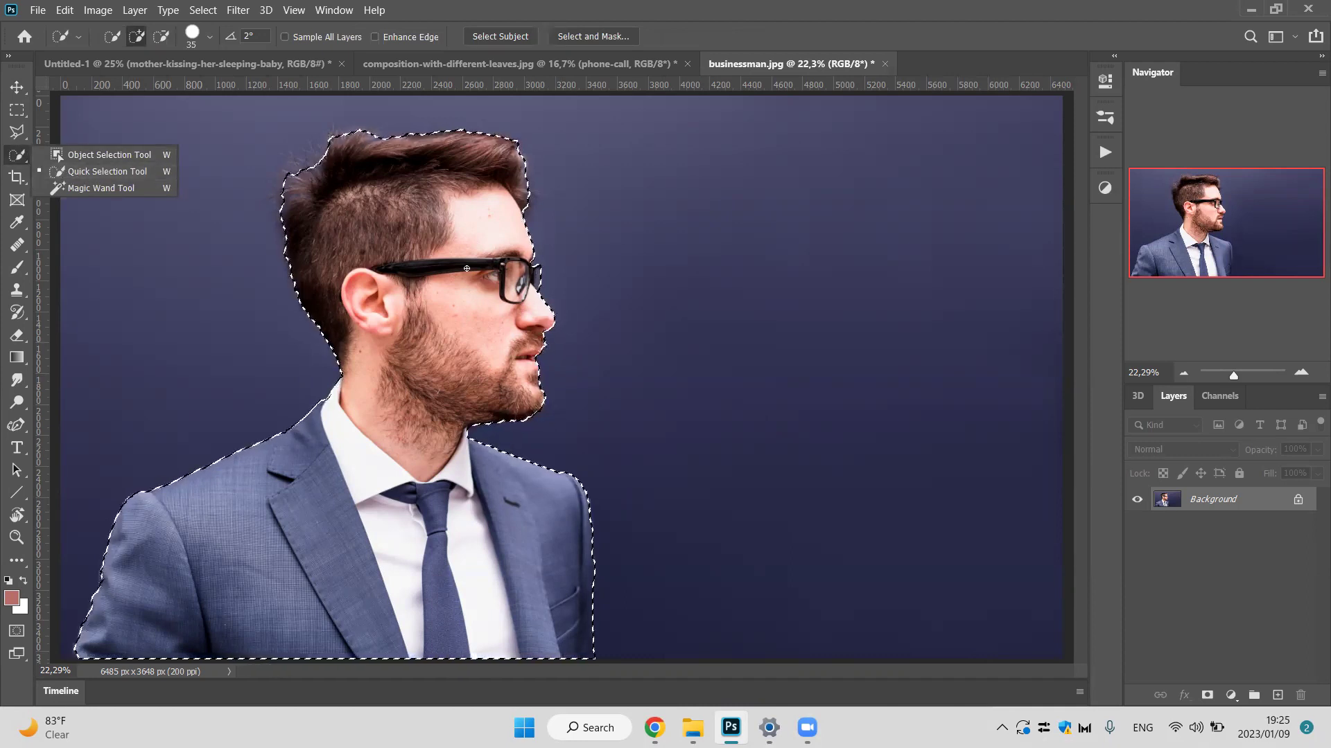
left_click(75, 174)
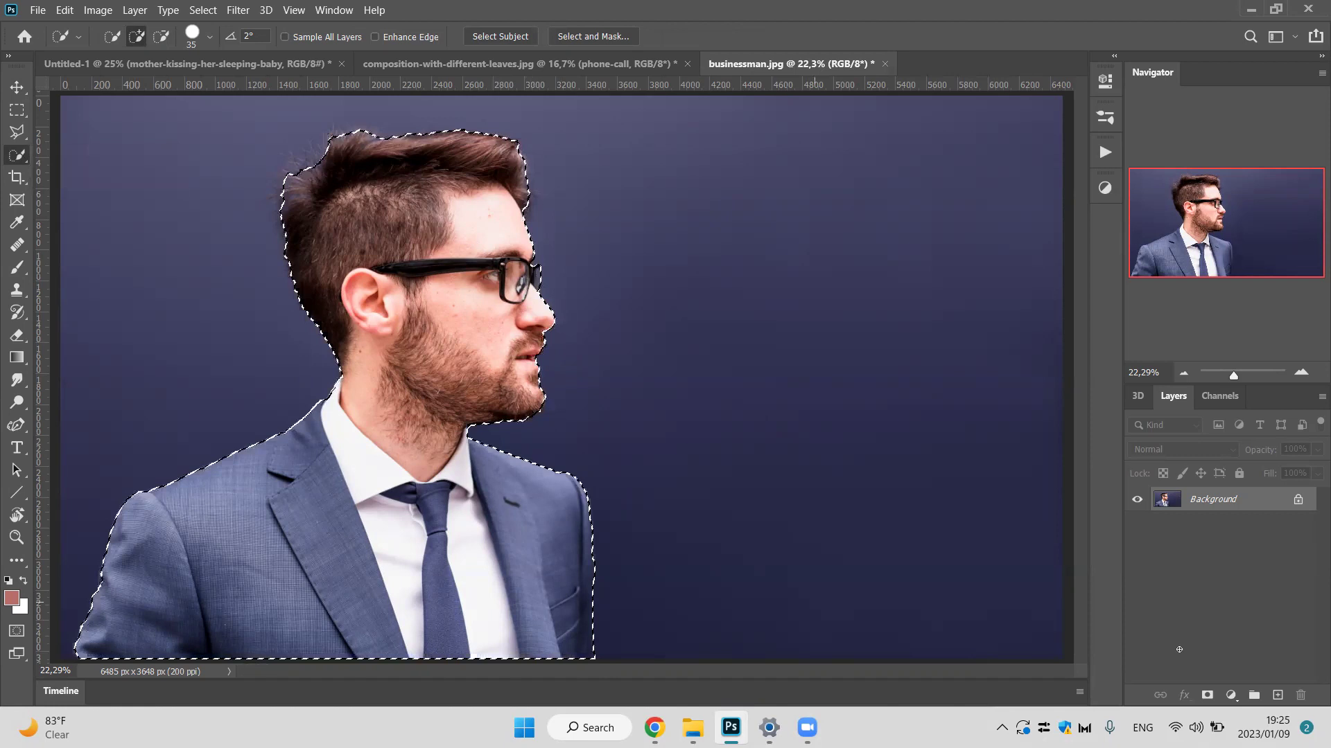
left_click(1206, 695)
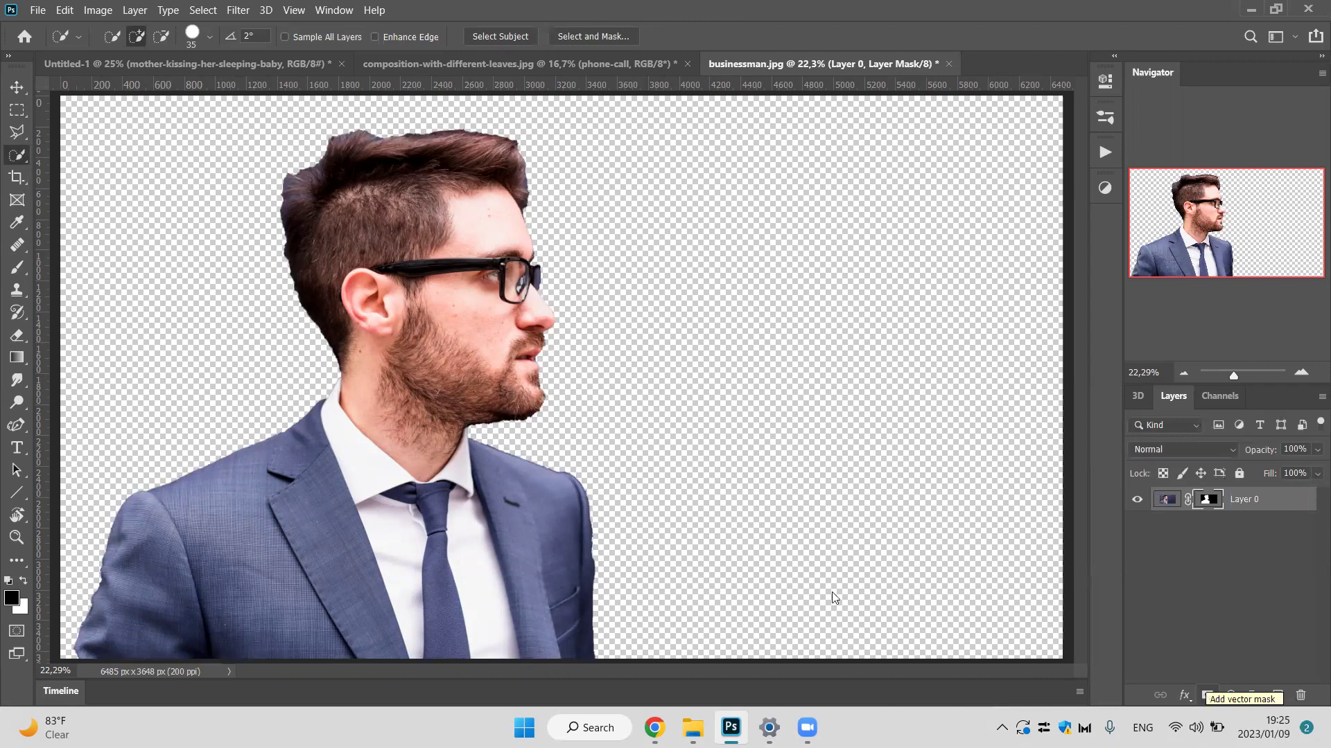
Fill in the Save As dialog with the file name 00019274 and the JPEG format, and cancel without saving.
left_click(37, 11)
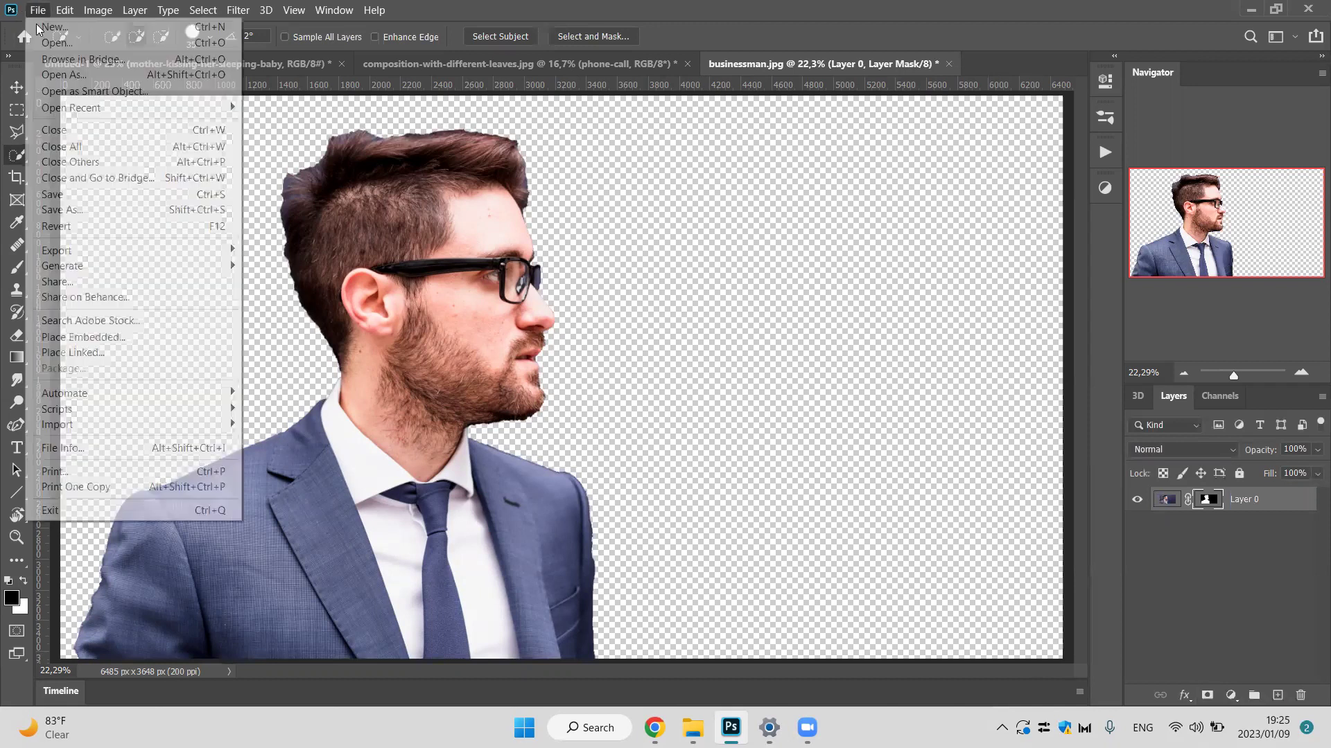
left_click(118, 209)
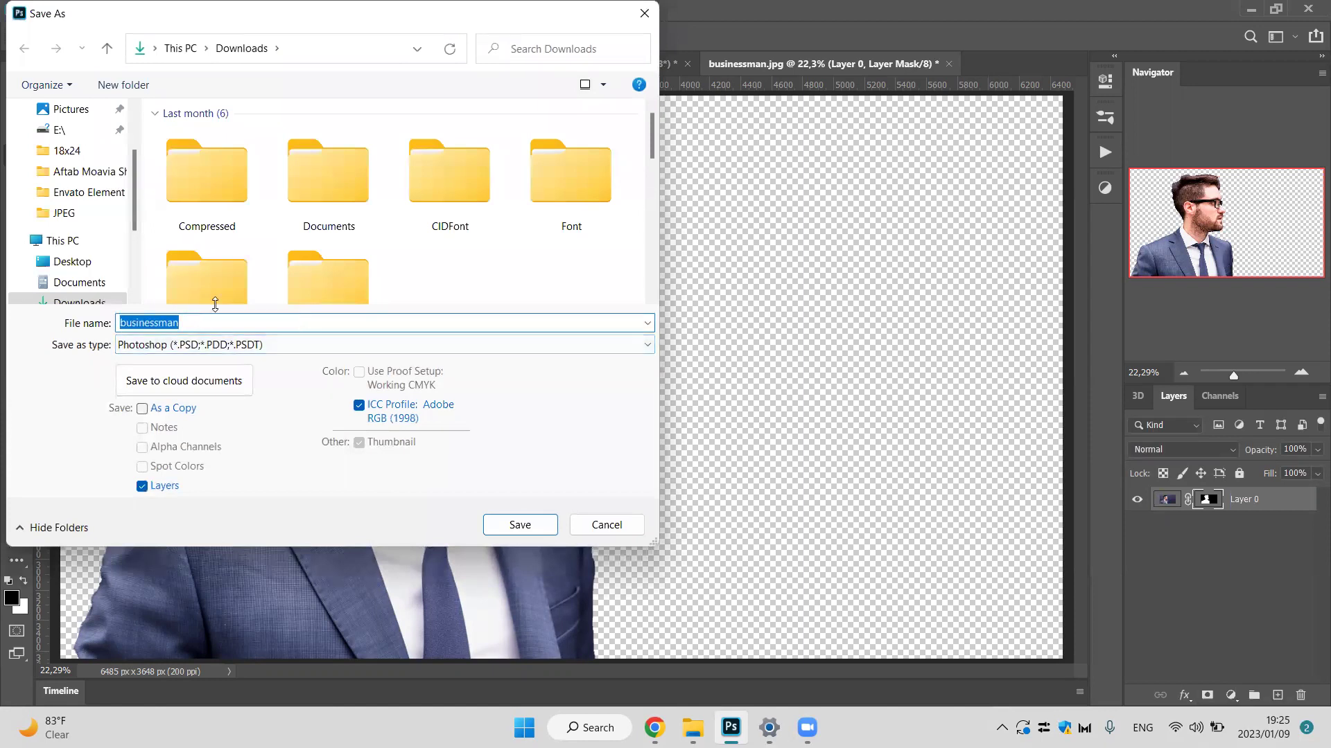
type("00019274")
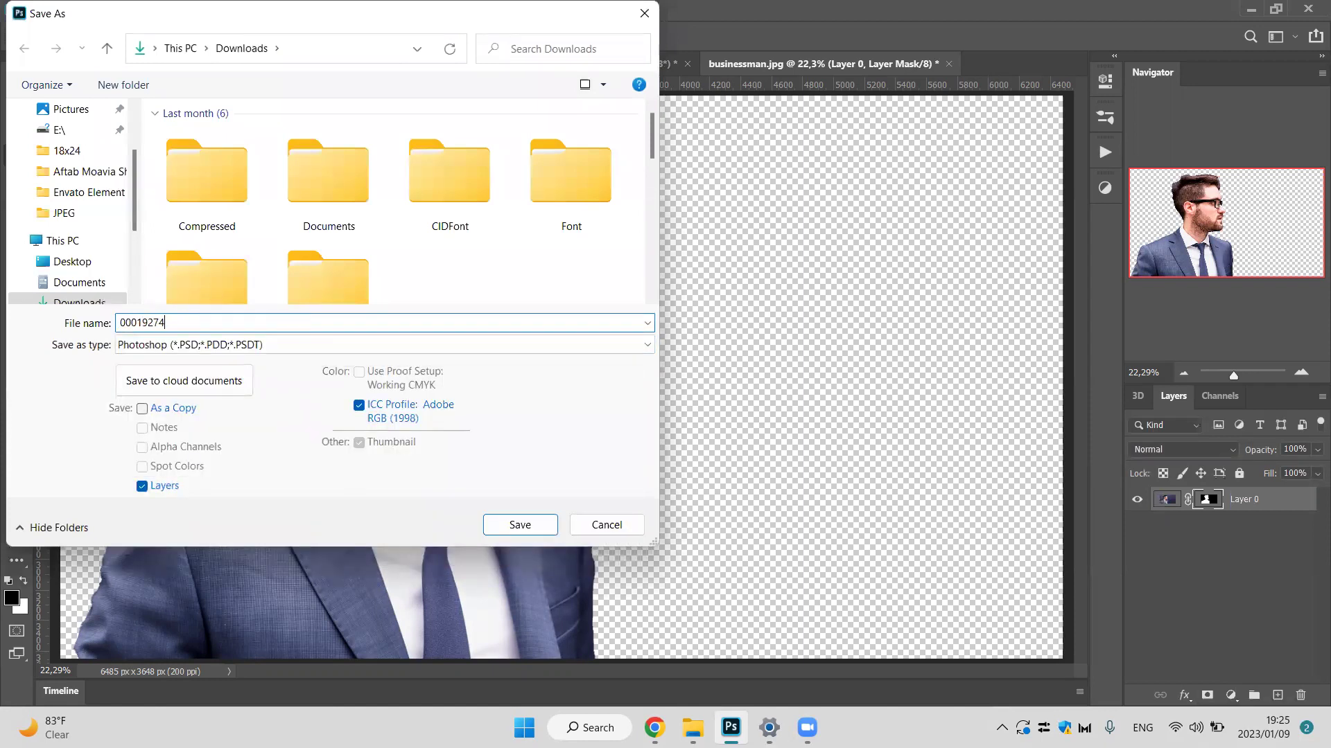
left_click(225, 344)
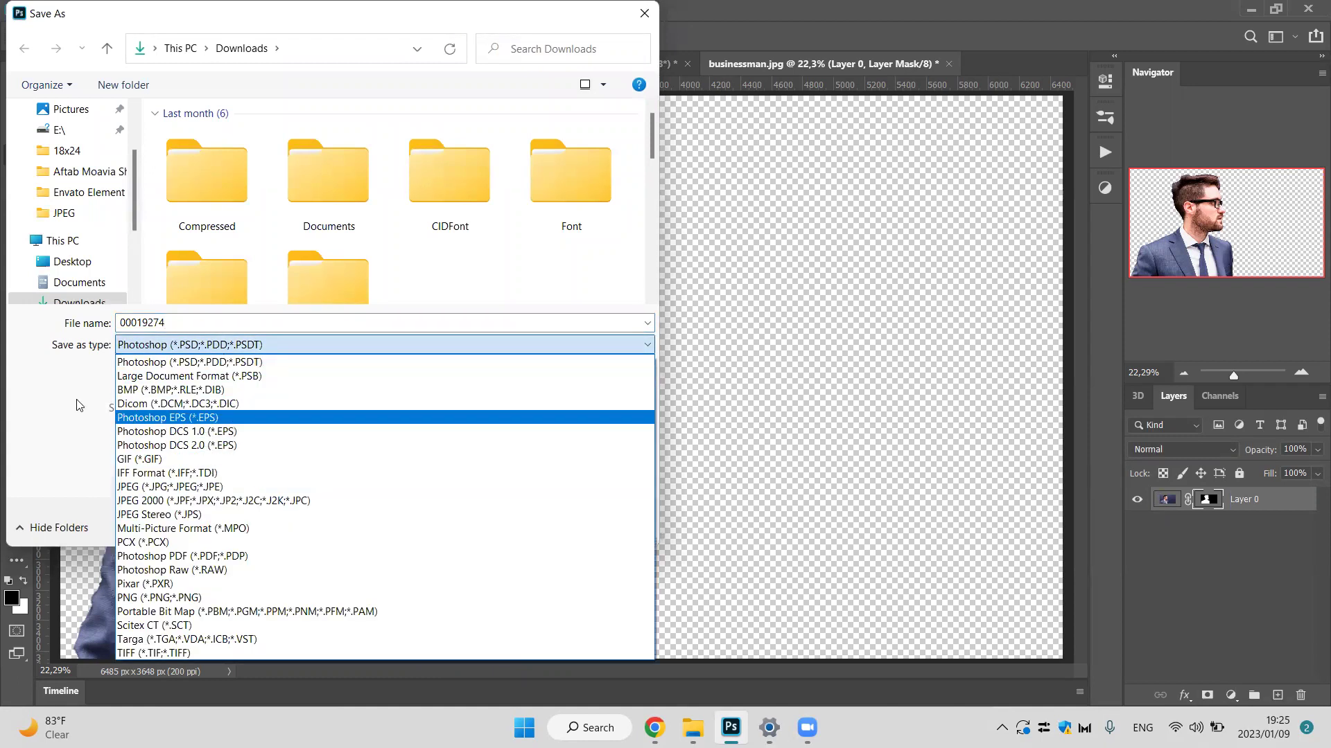
left_click(146, 487)
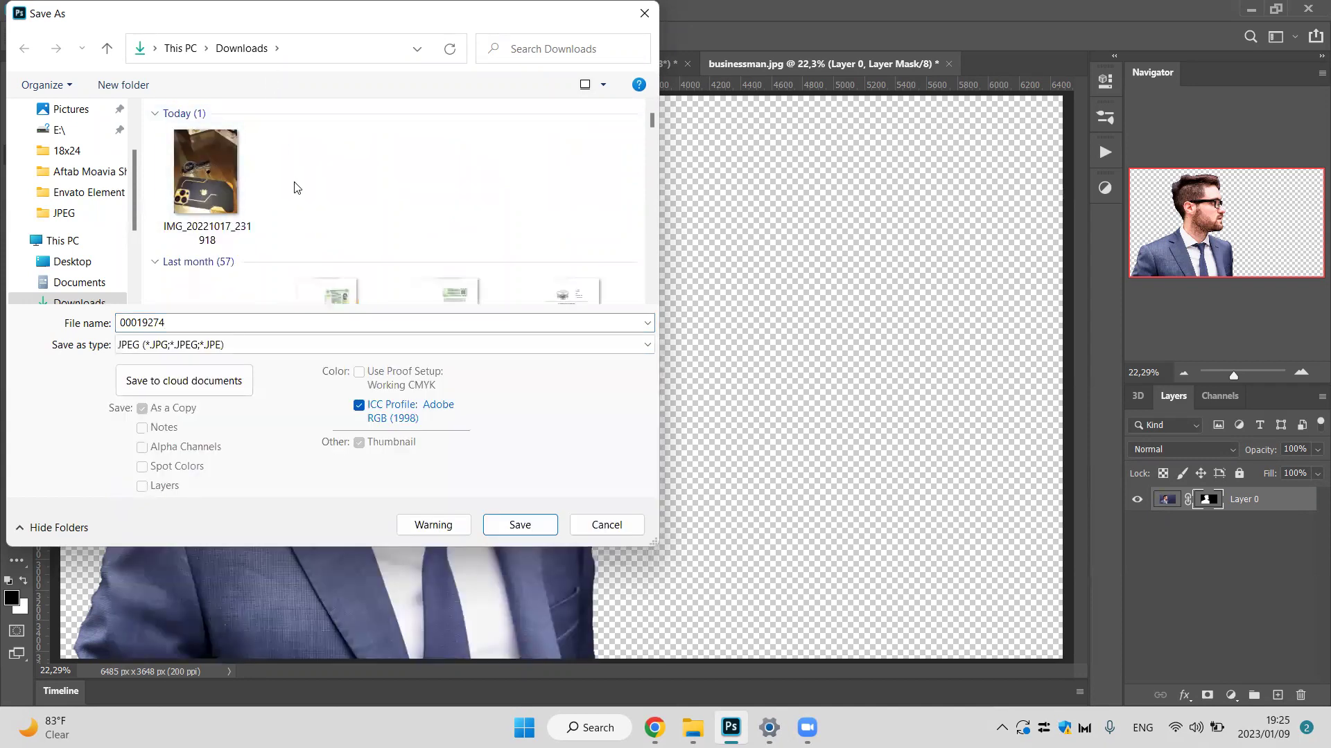
left_click(594, 525)
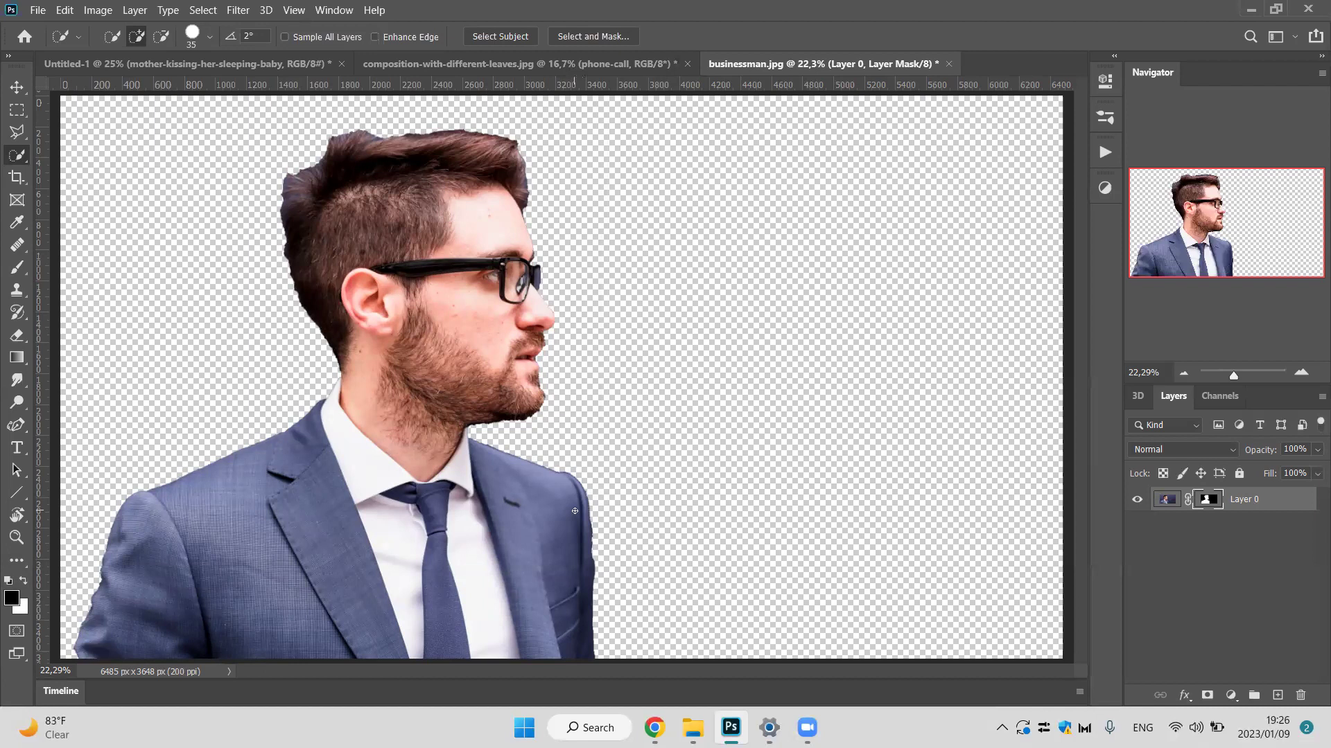
Select the businessman on the Background layer with the Object Selection Tool in Rectangle mode.
key("v")
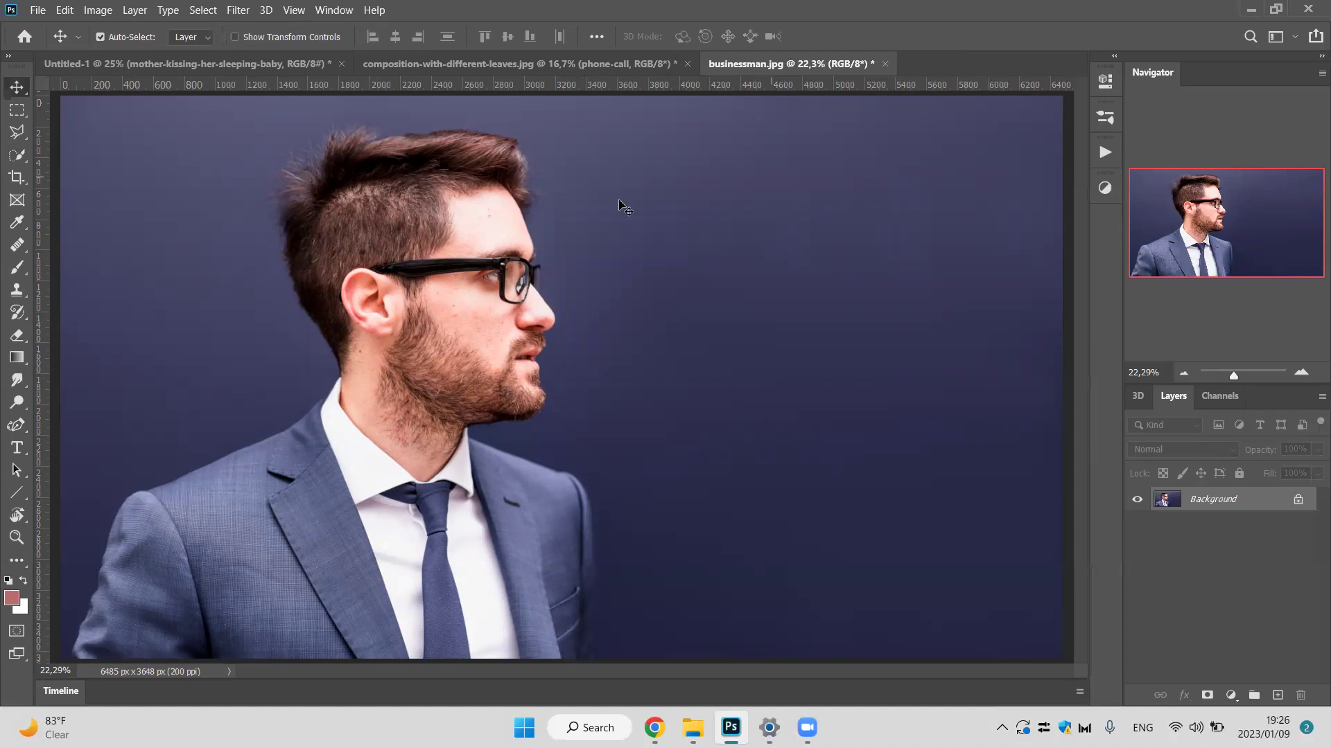
left_click(16, 155)
left_click(104, 156)
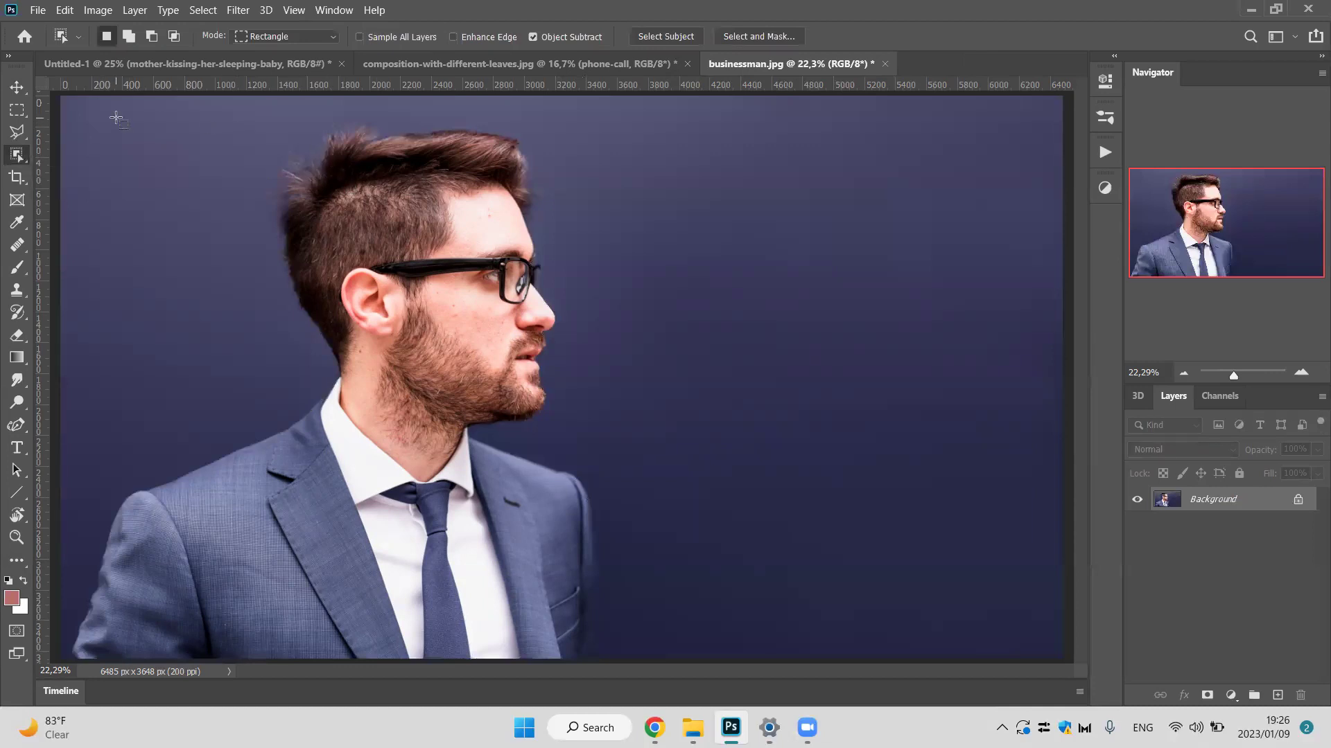
left_click(22, 153)
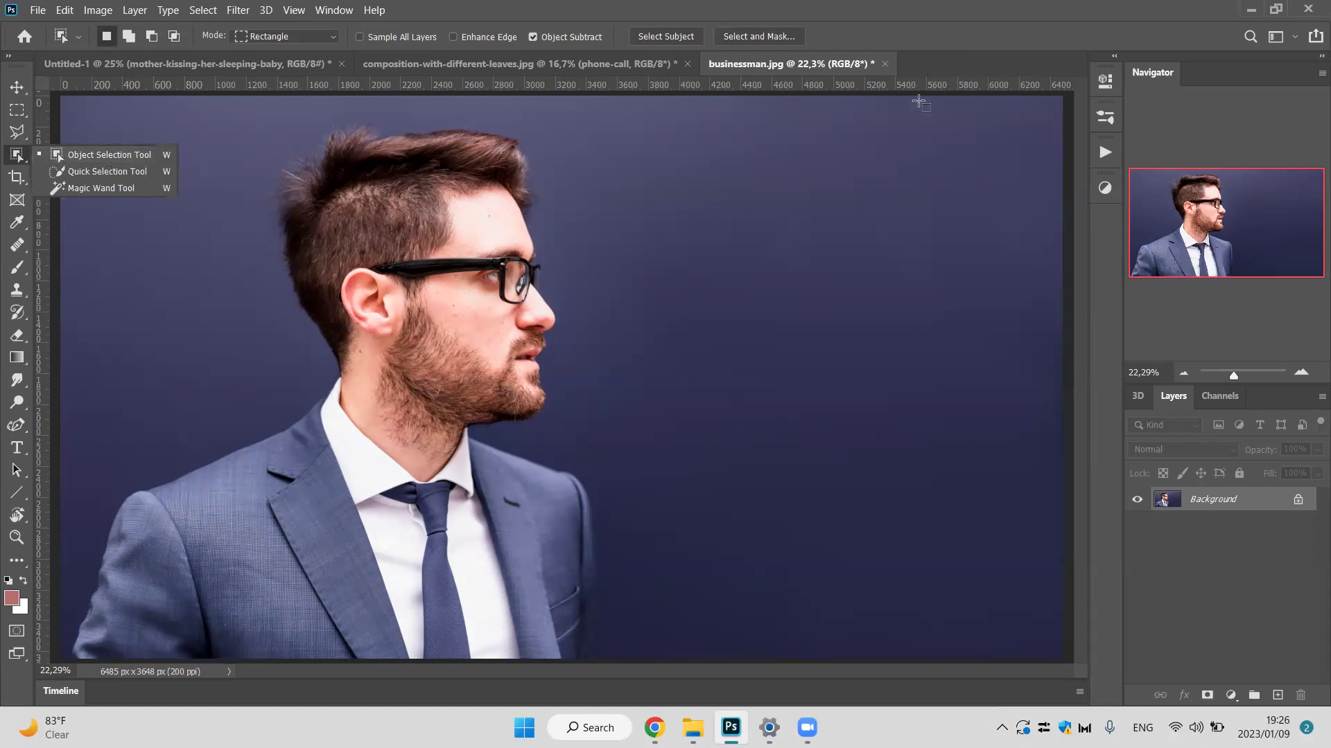
left_click_drag(868, 100, 920, 141)
left_click_drag(776, 217, 52, 686)
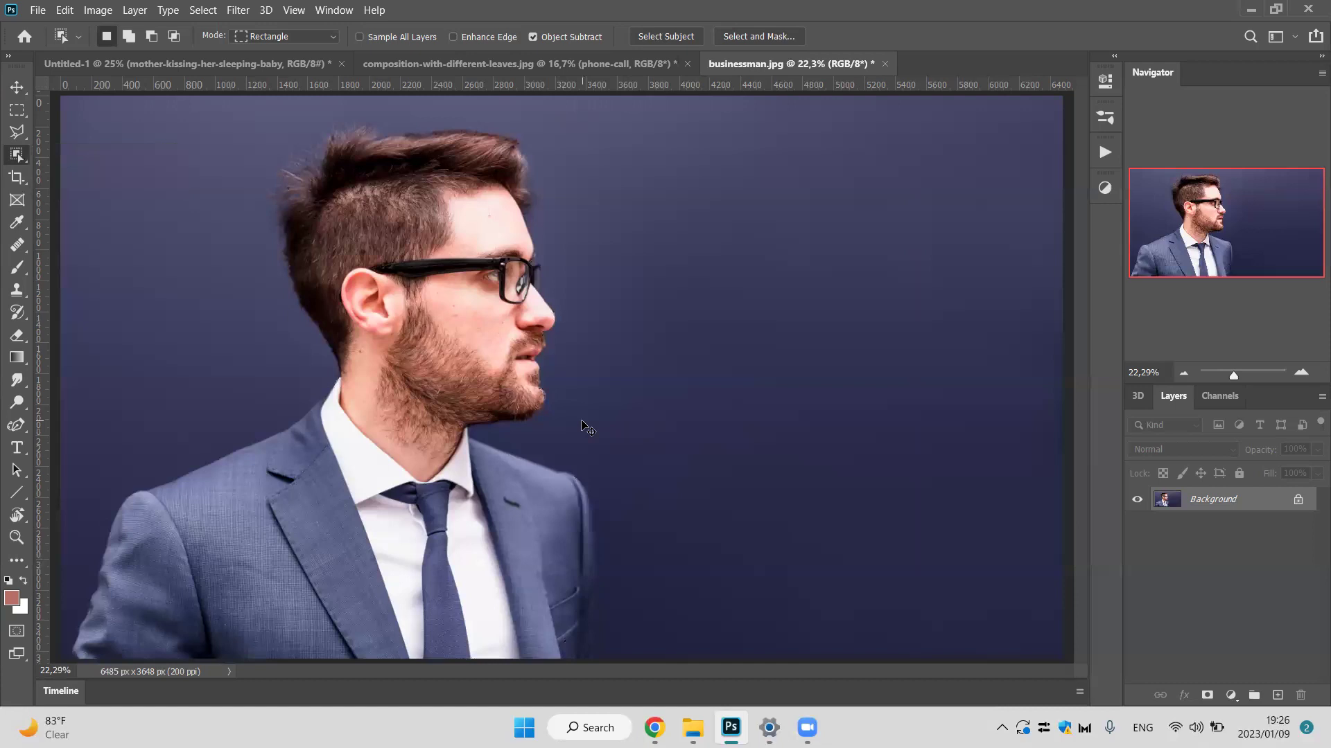
right_click(17, 158)
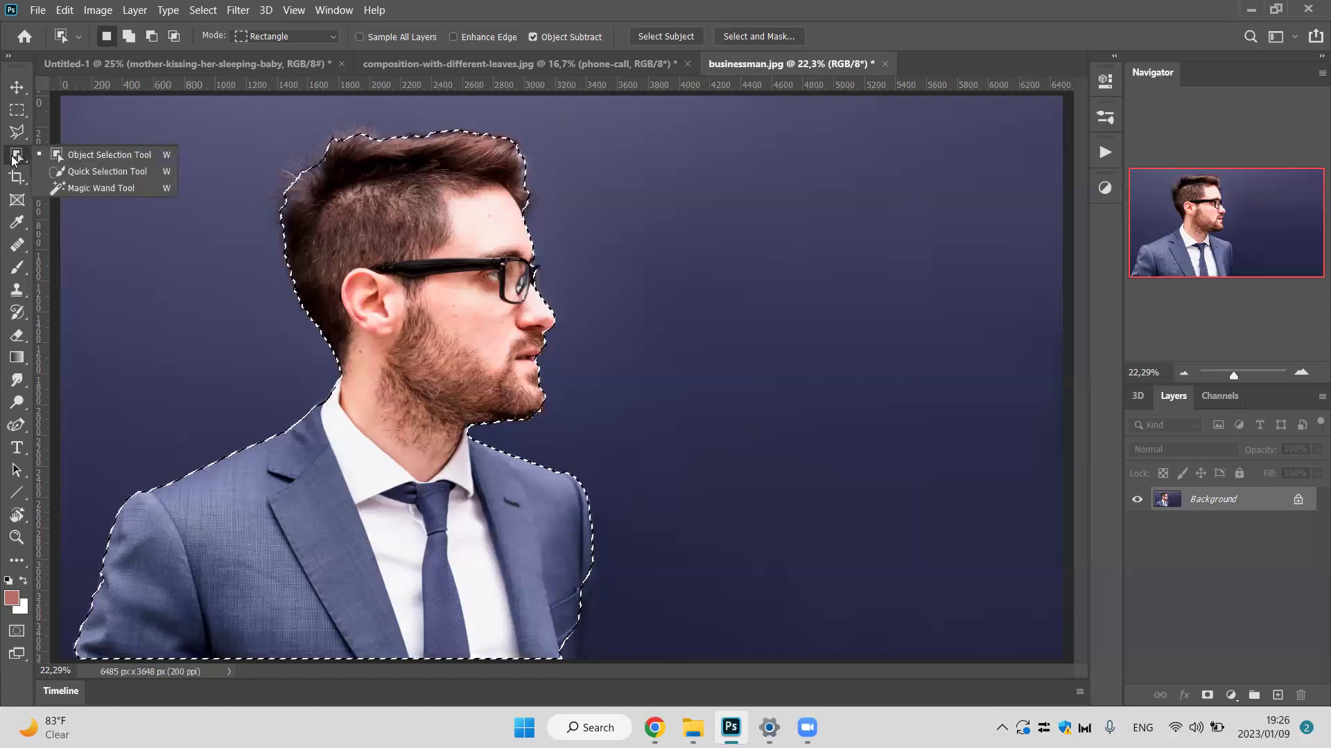
Switch to the Quick Selection Tool while keeping the businessman's selection active.
left_click(79, 172)
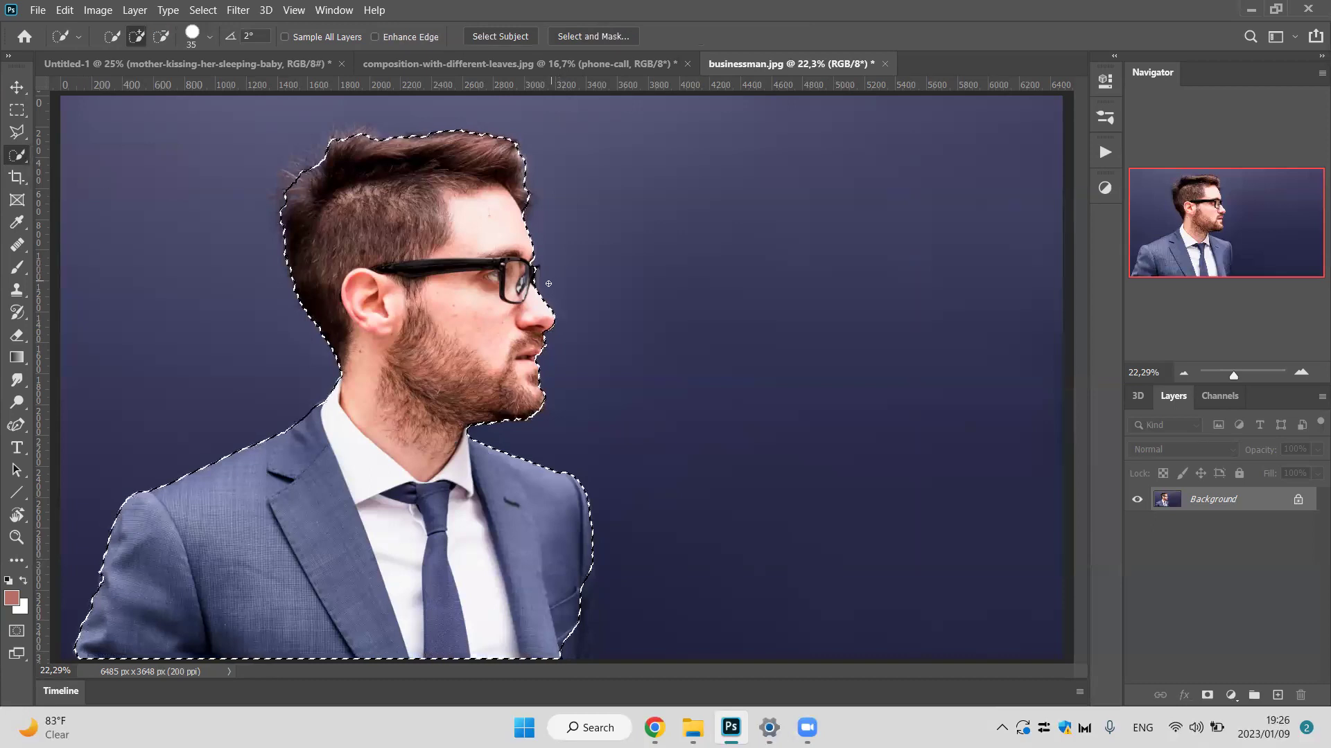
key("alt")
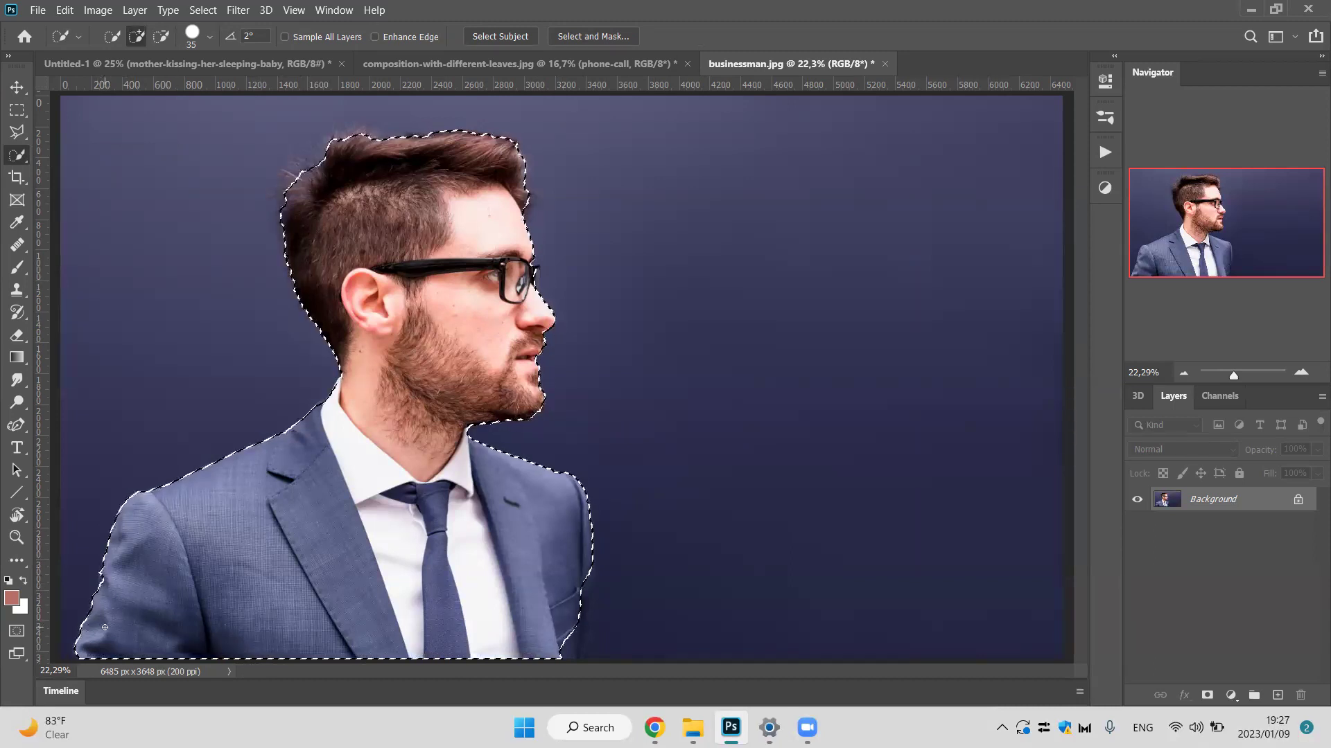
Examine the businessman photo's resolution in the Image Size dialog and close it without changing anything.
left_click(98, 10)
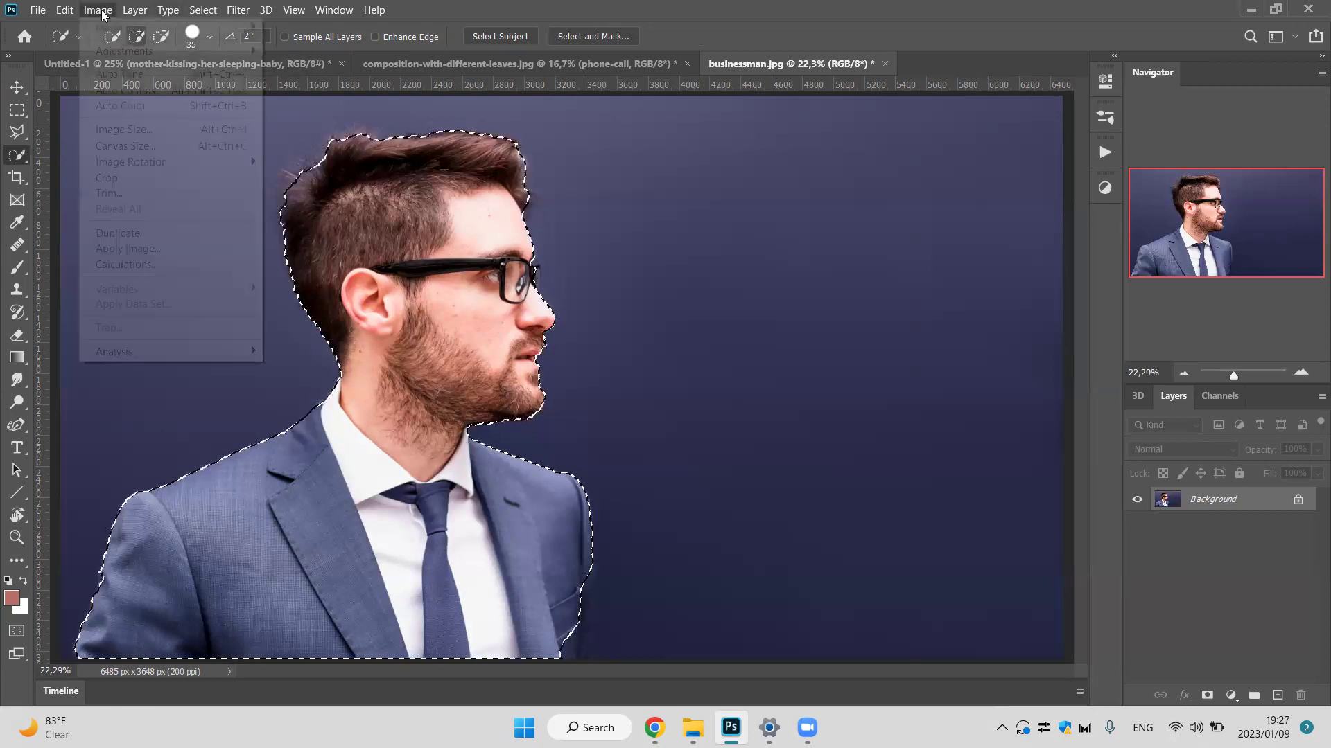
left_click(127, 136)
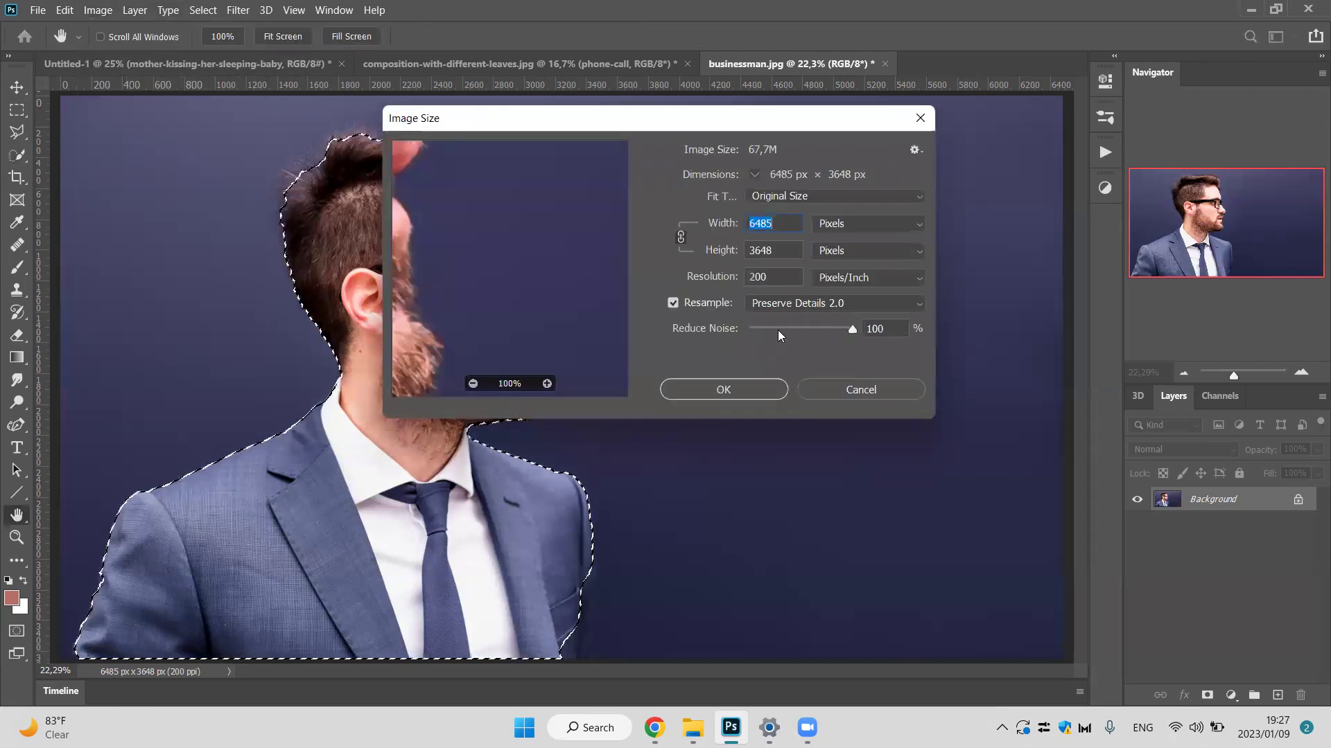
double_click(770, 277)
left_click(776, 277)
double_click(790, 276)
left_click(775, 277)
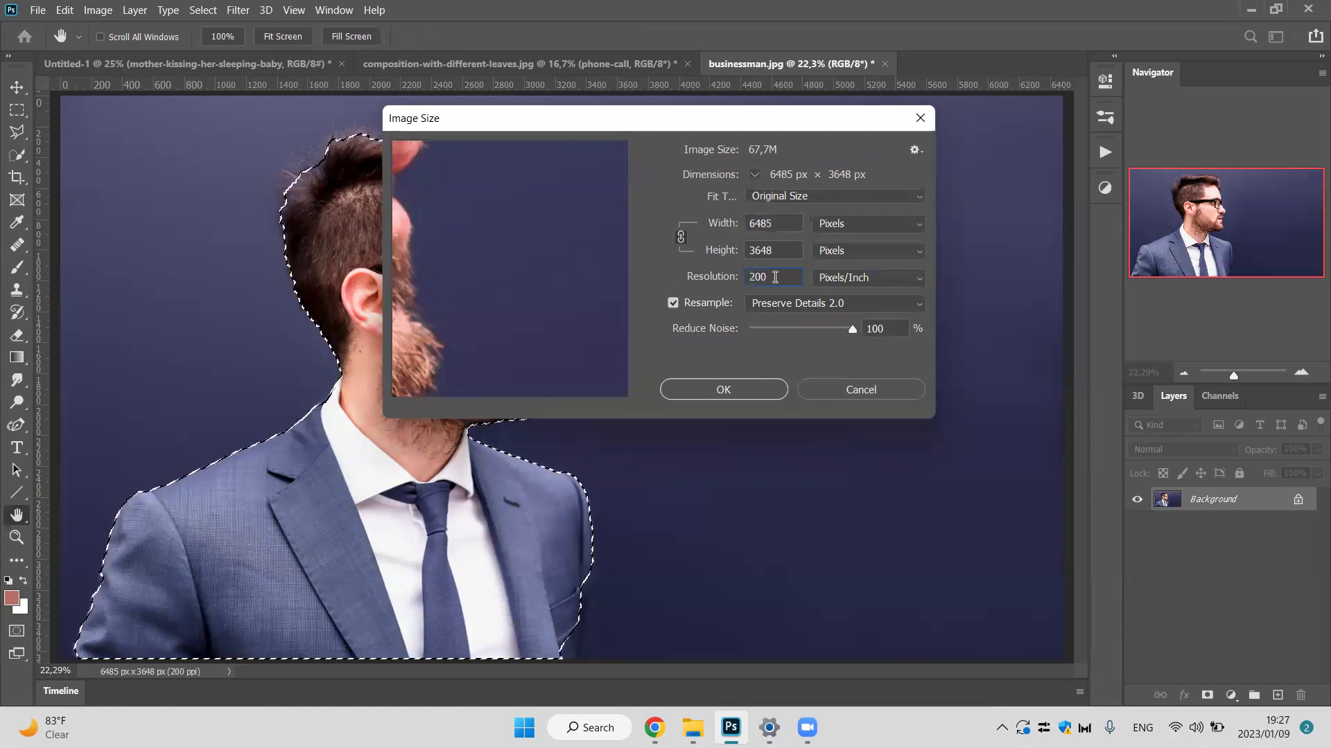
double_click(773, 278)
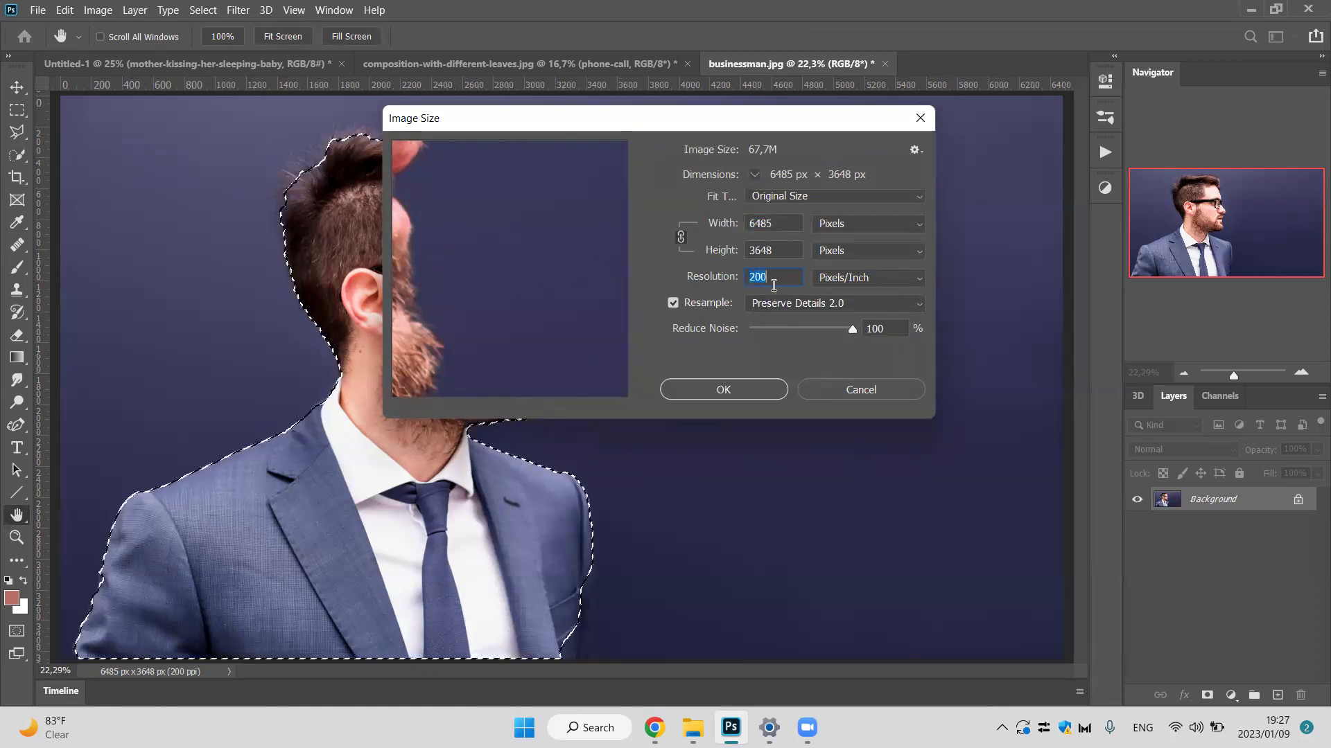
left_click(771, 279)
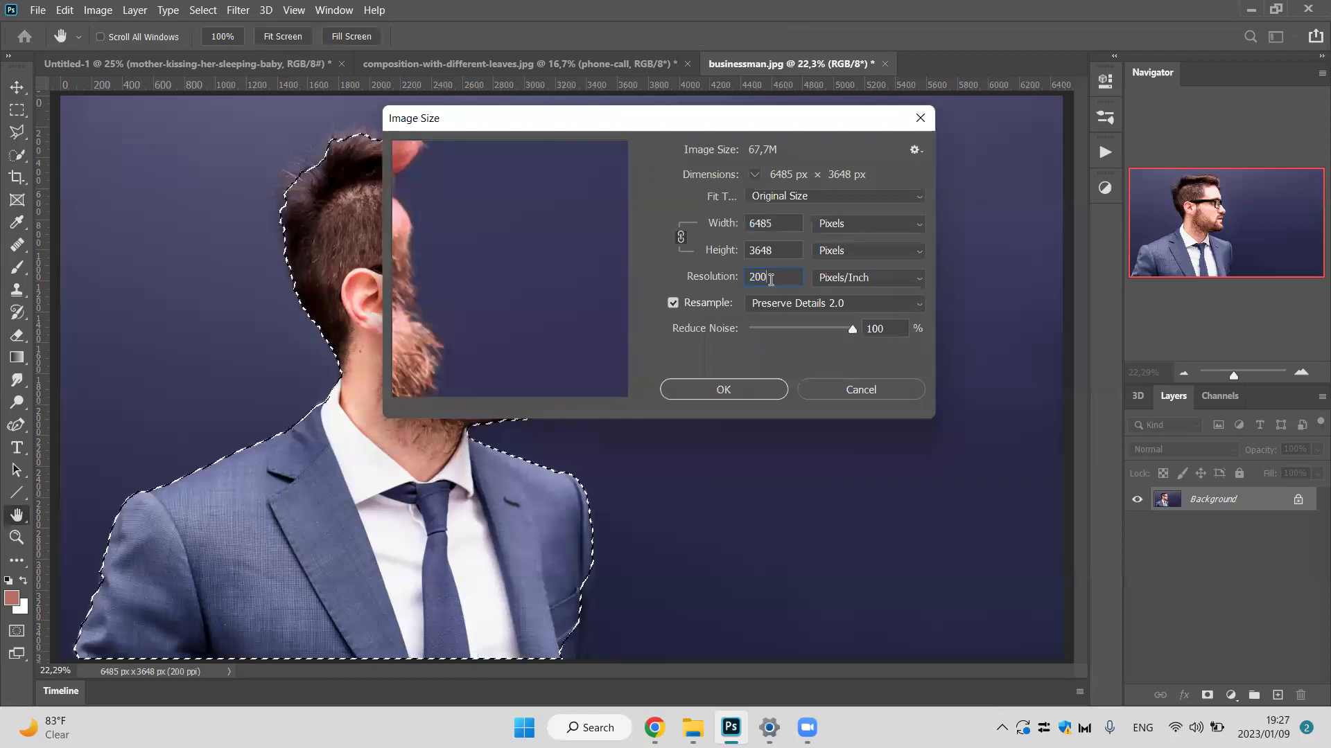
left_click(891, 387)
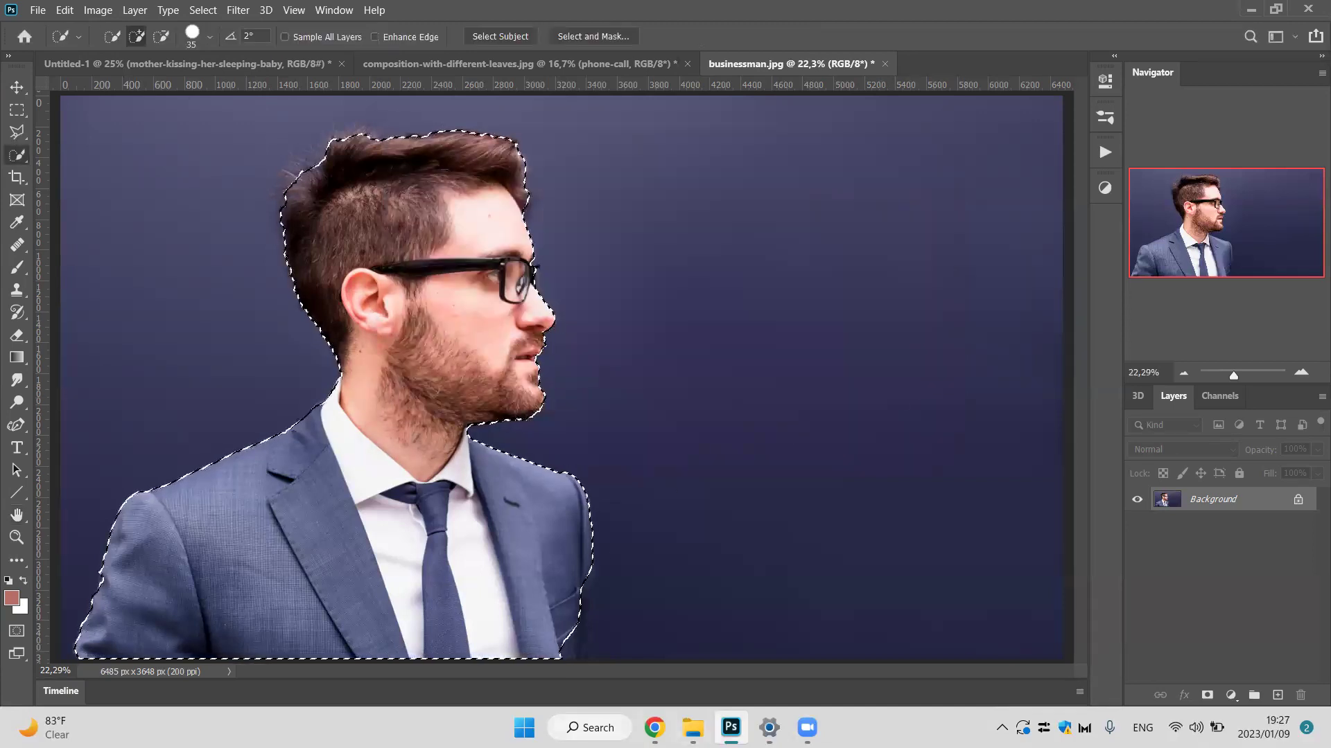
Switch to Chrome, open pexels.com and place the cursor in its photo search field.
left_click(654, 722)
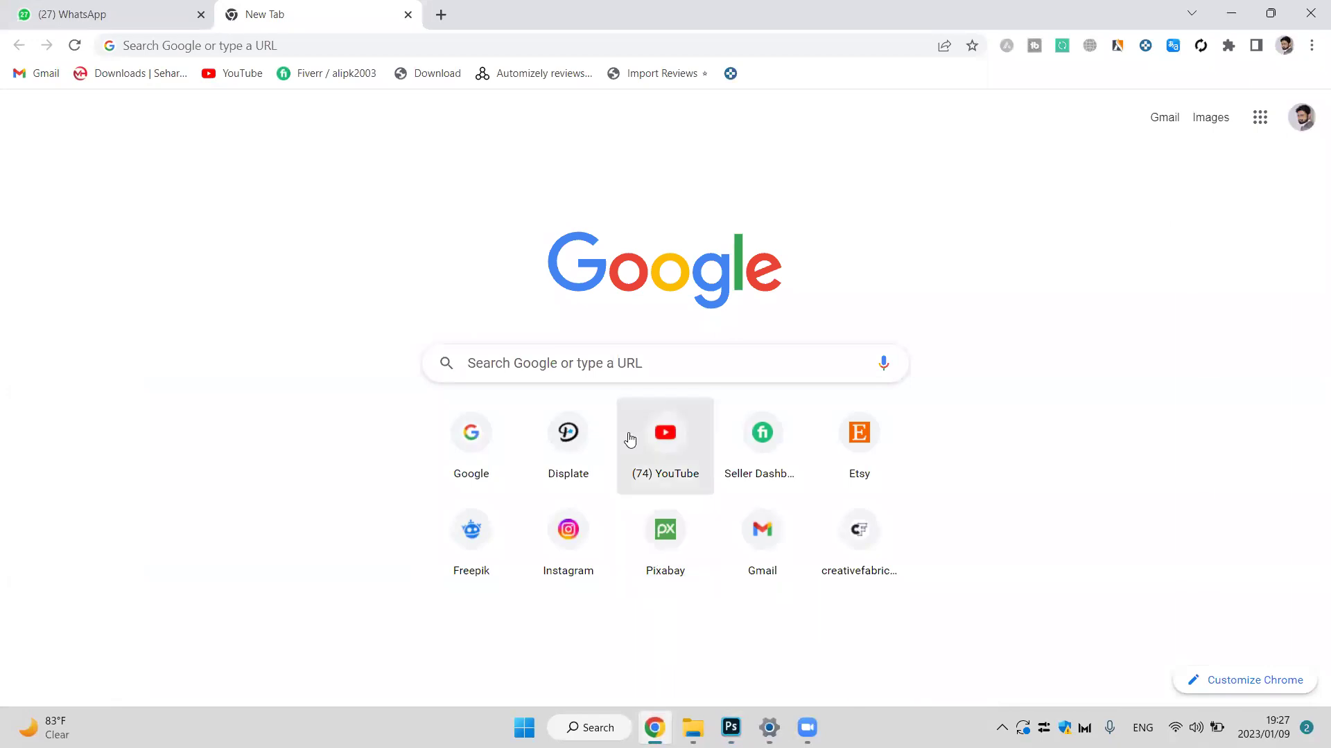
left_click(287, 48)
left_click(286, 47)
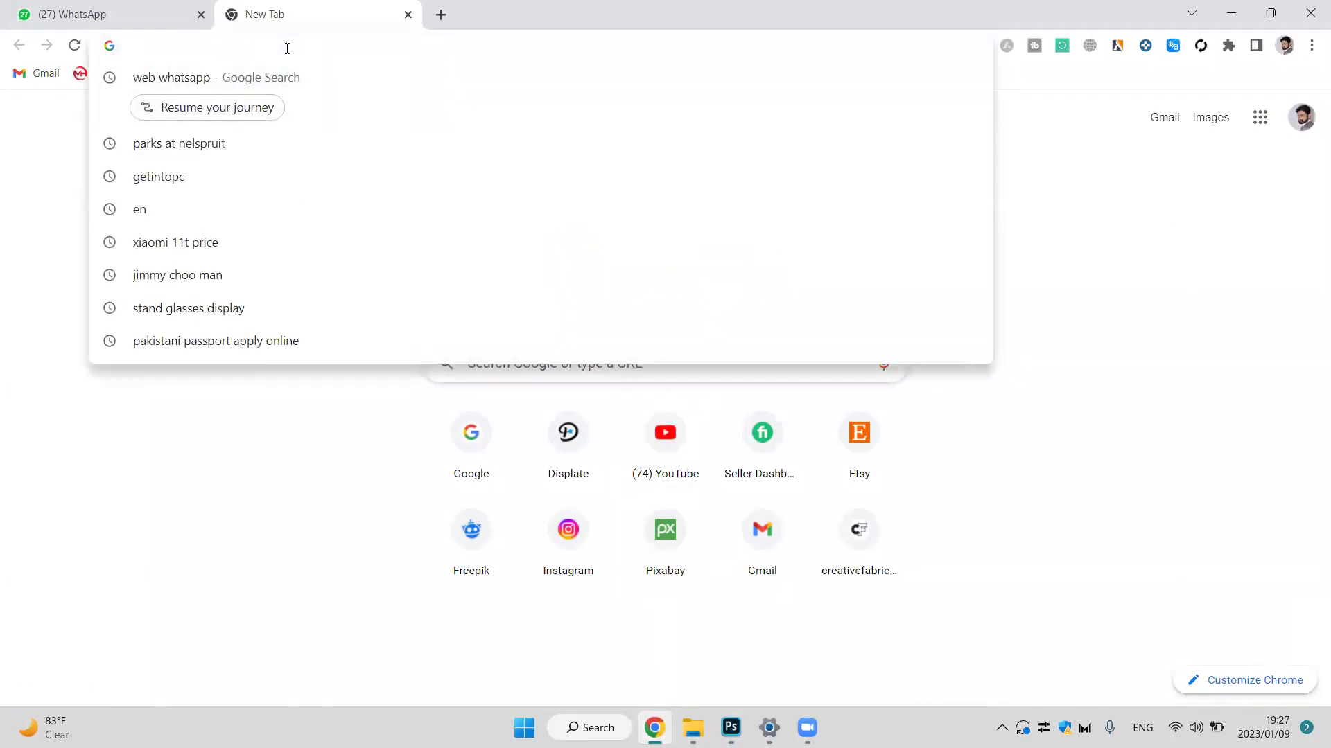
type("pexels.com")
key("Return")
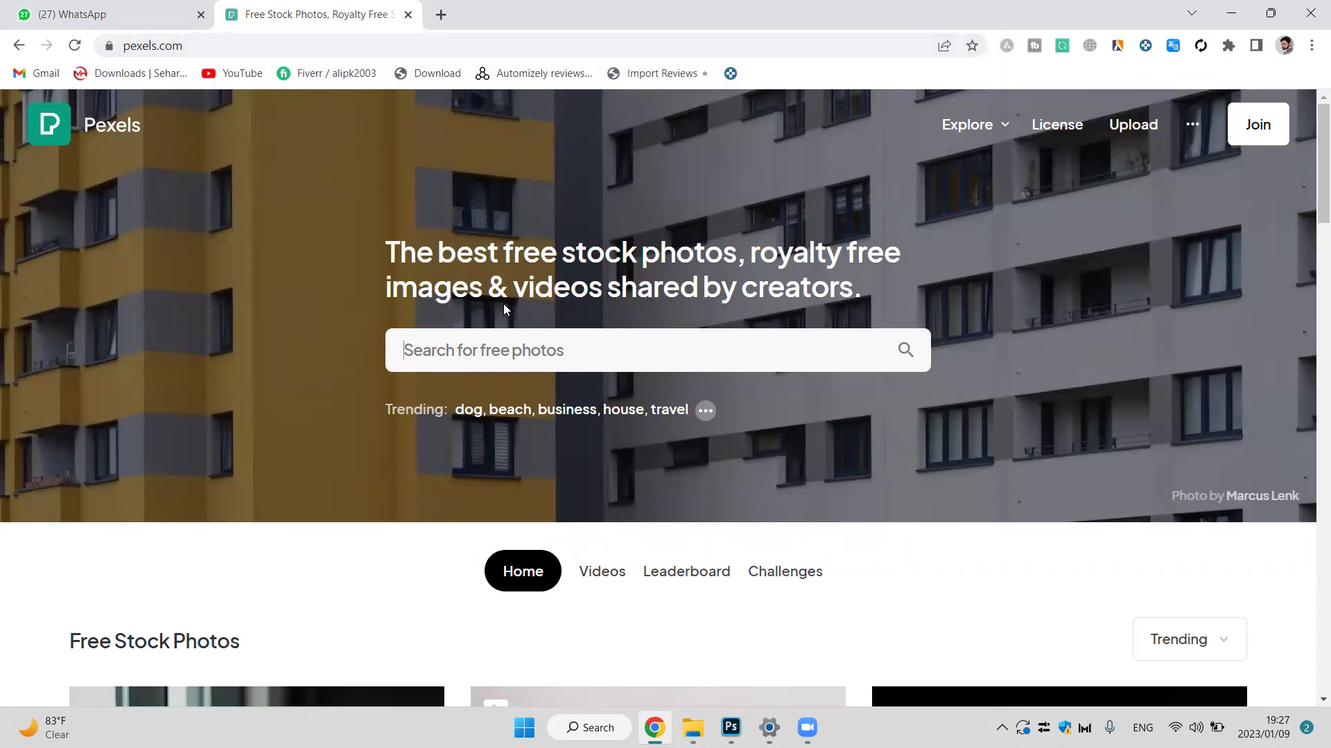
left_click(569, 349)
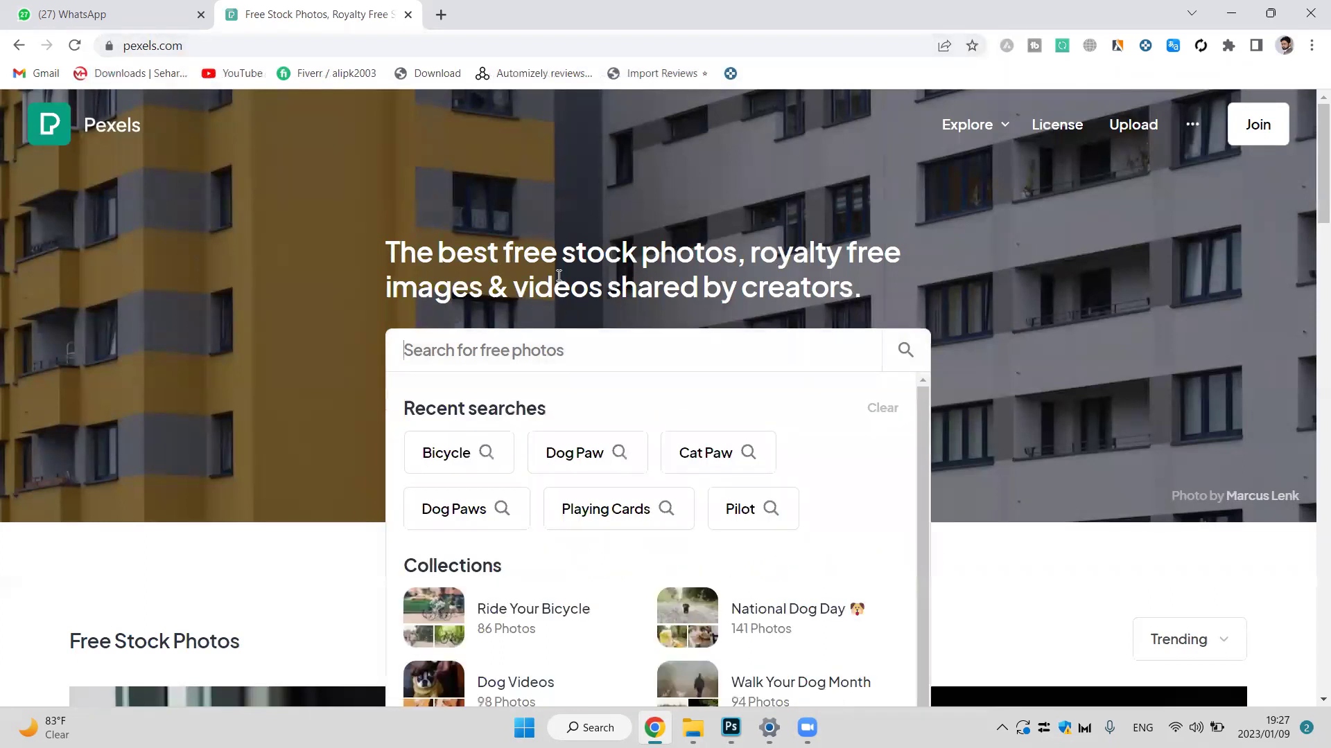
type("d")
key("BackSpace")
type("men mo")
key("BackSpace")
key("BackSpace")
key("BackSpace")
type("b")
key("BackSpace")
key("BackSpace")
key("BackSpace")
key("BackSpace")
key("BackSpace")
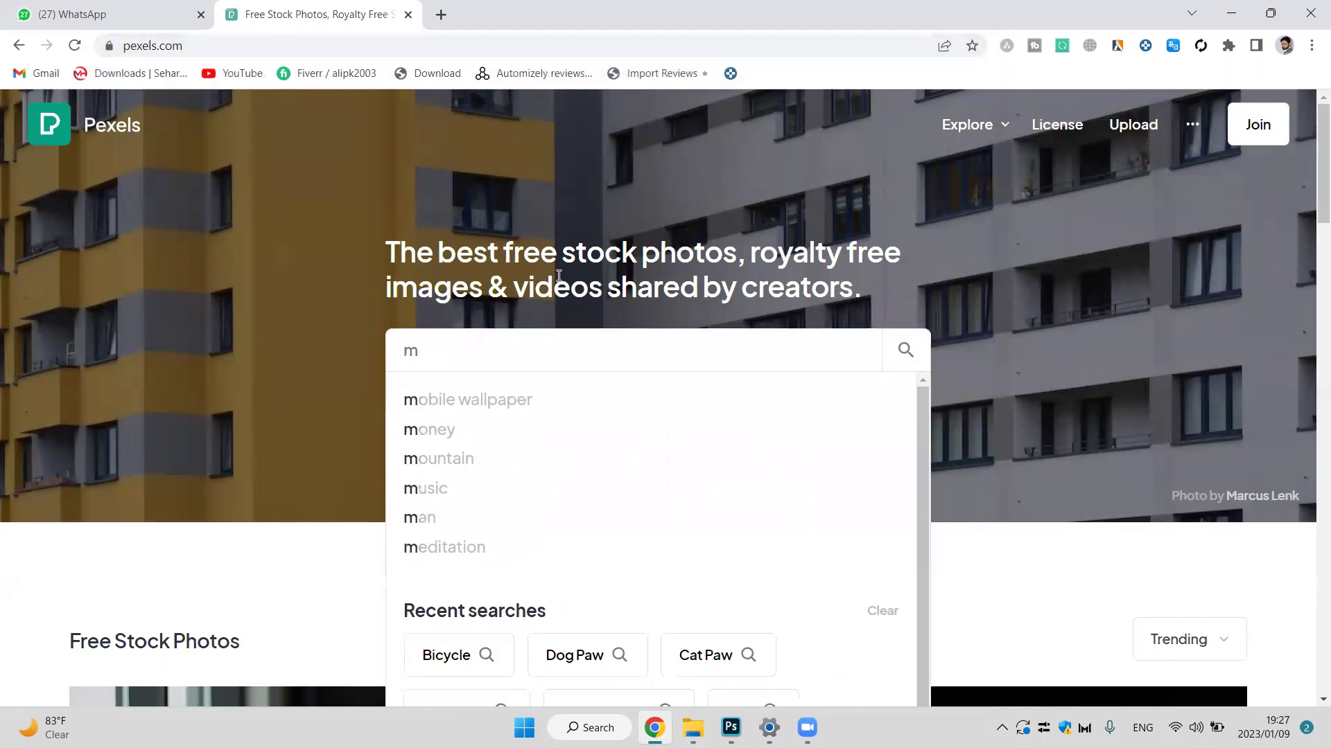
Search the Pexels free photo library for "businessman".
type("b")
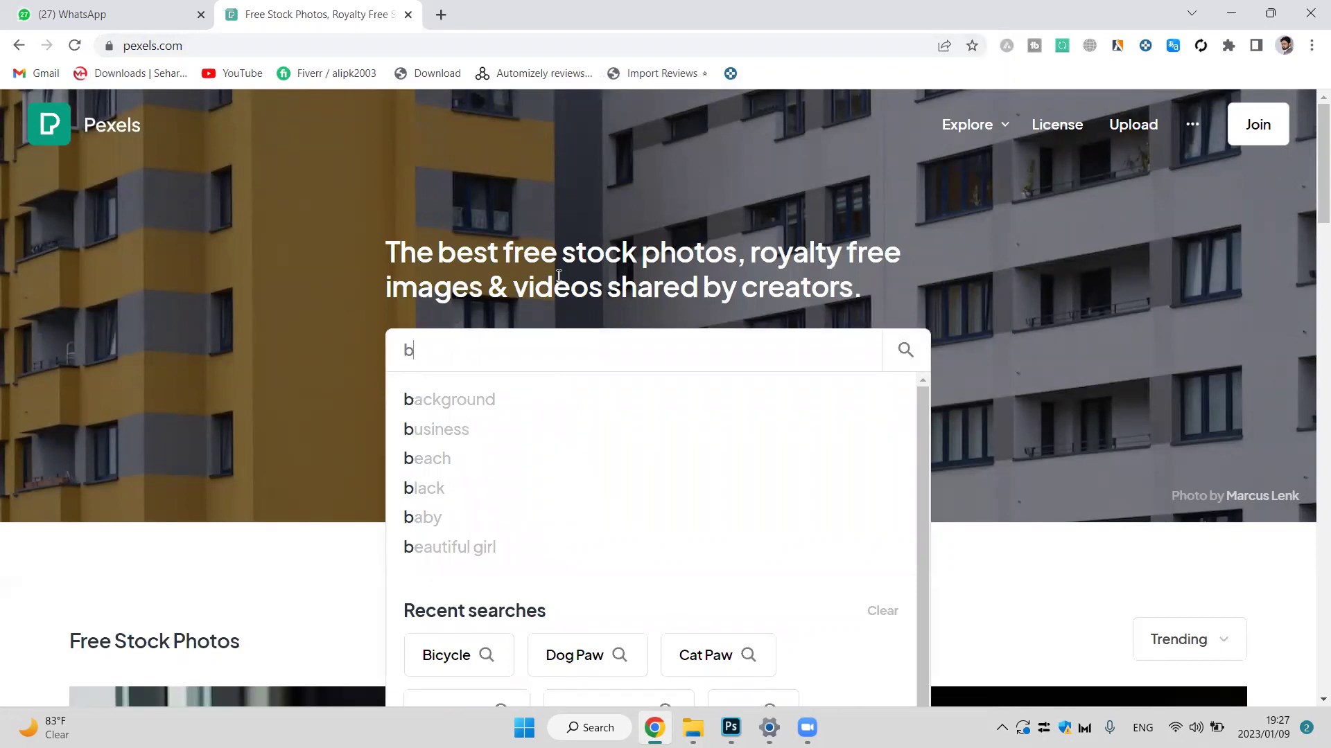
type("usiness ma")
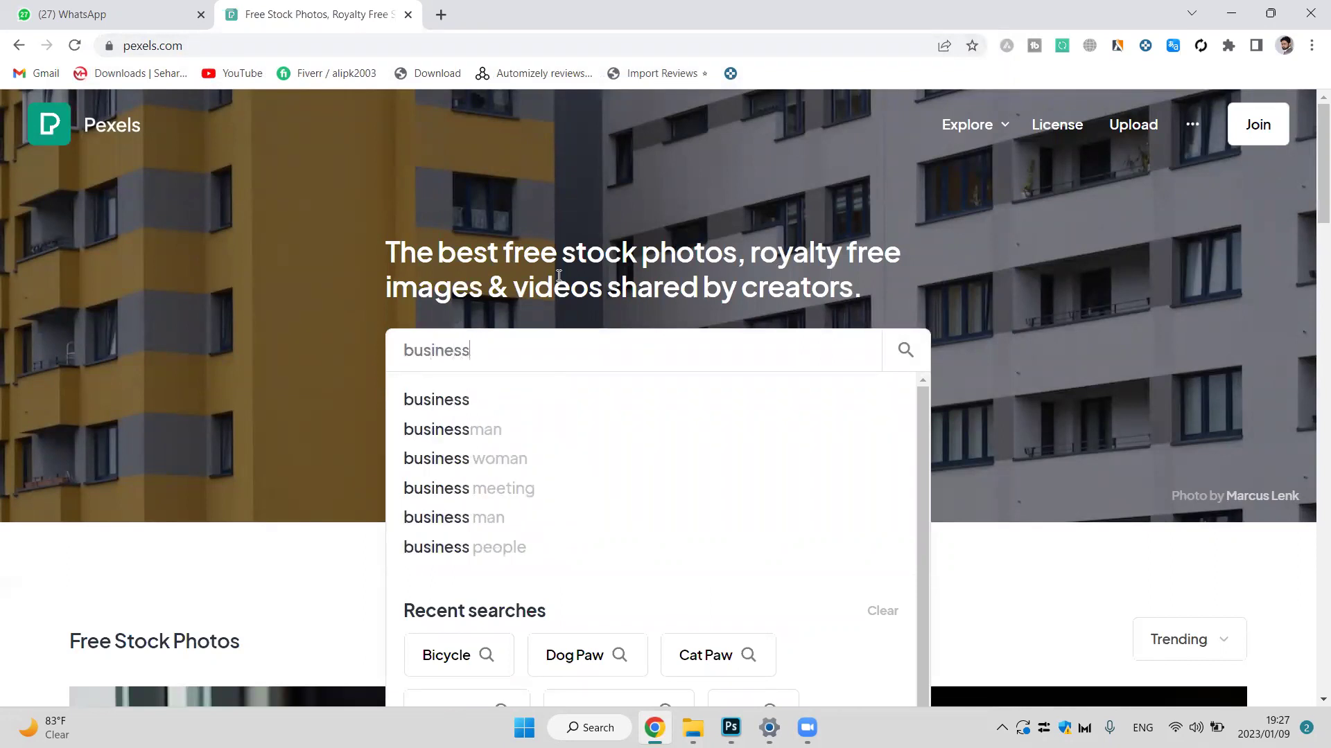
key("BackSpace")
key("BackSpace")
key("BackSpace")
type("man")
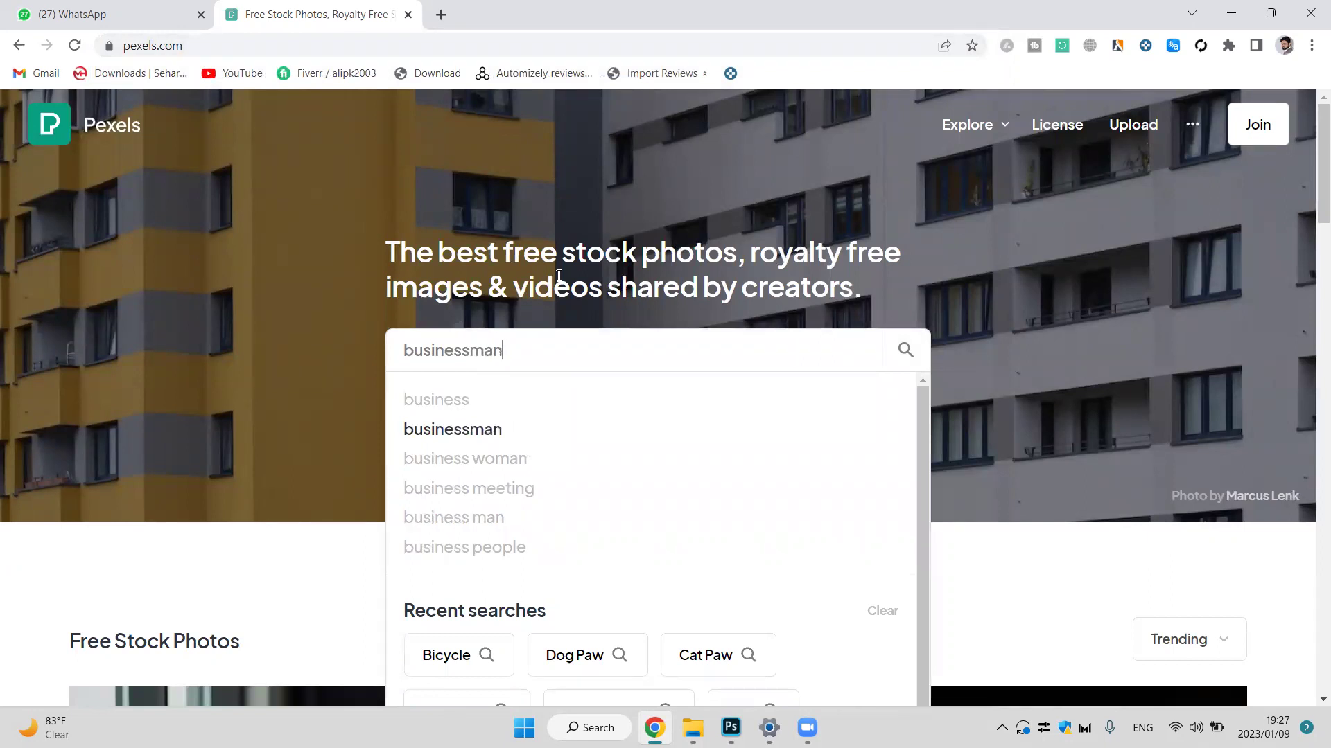
key("Return")
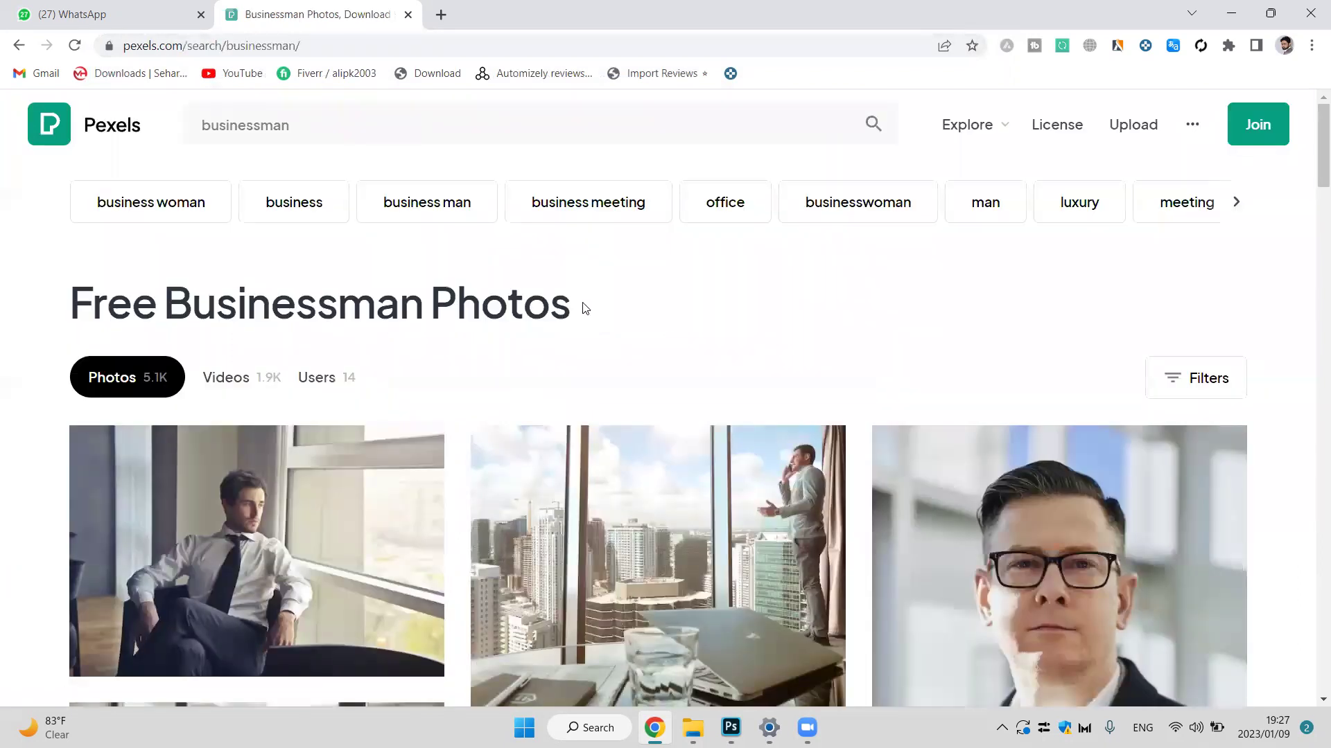
Browse through the businessman photo results on Pexels for a suitable picture.
scroll(582, 312, "down", 4)
scroll(582, 317, "down", 12)
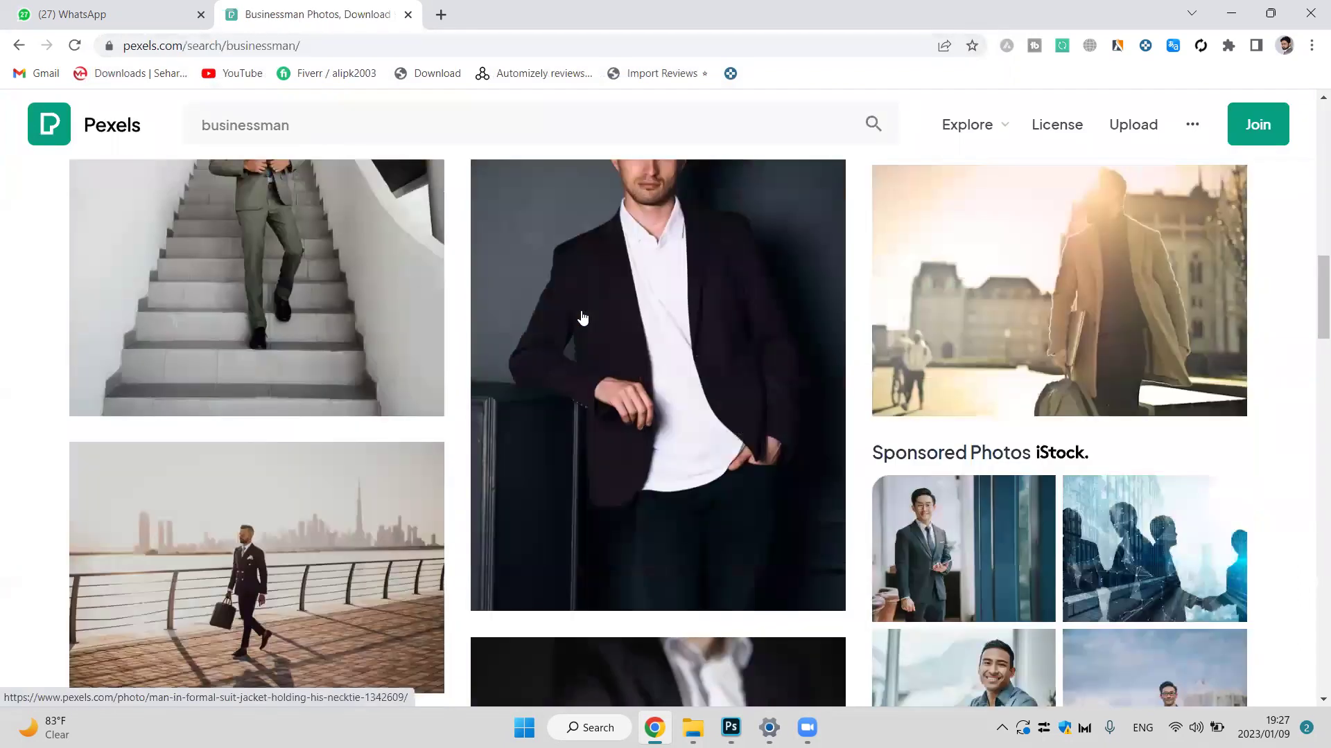
scroll(580, 315, "up", 1)
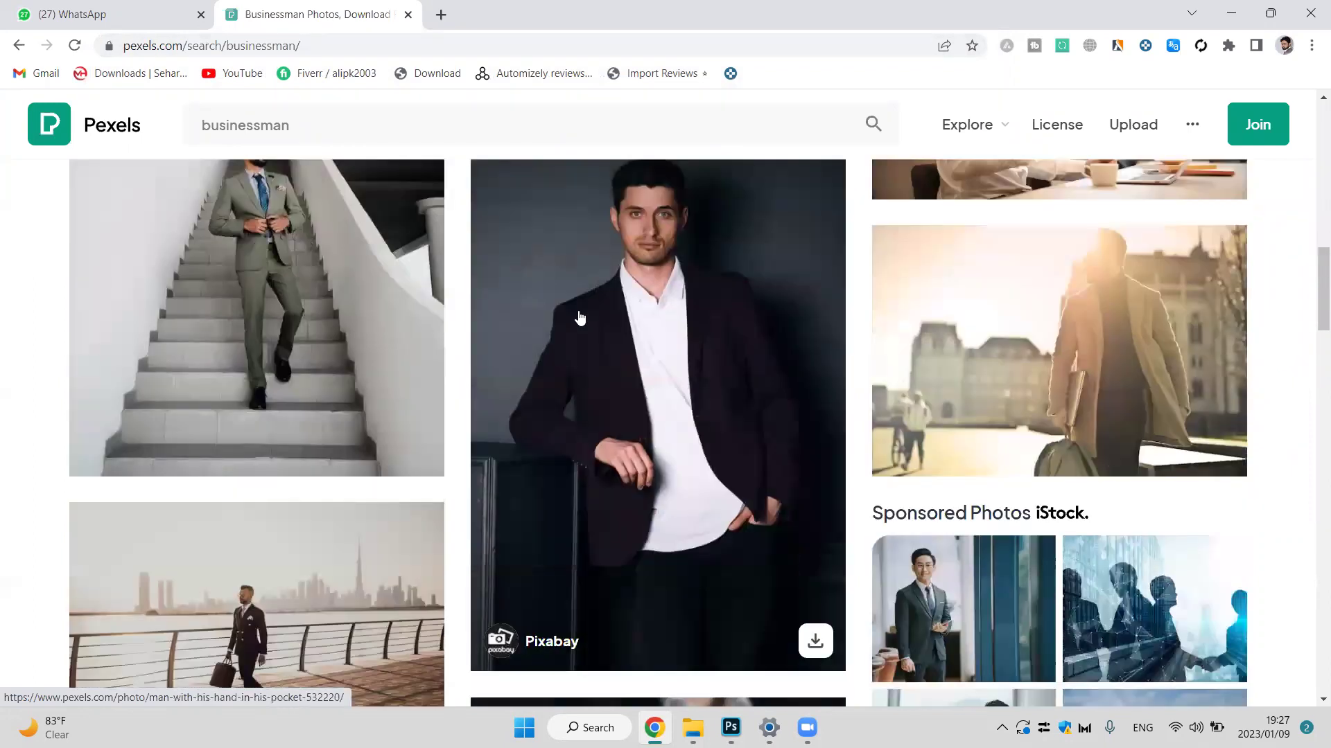
scroll(580, 315, "down", 5)
scroll(580, 317, "down", 5)
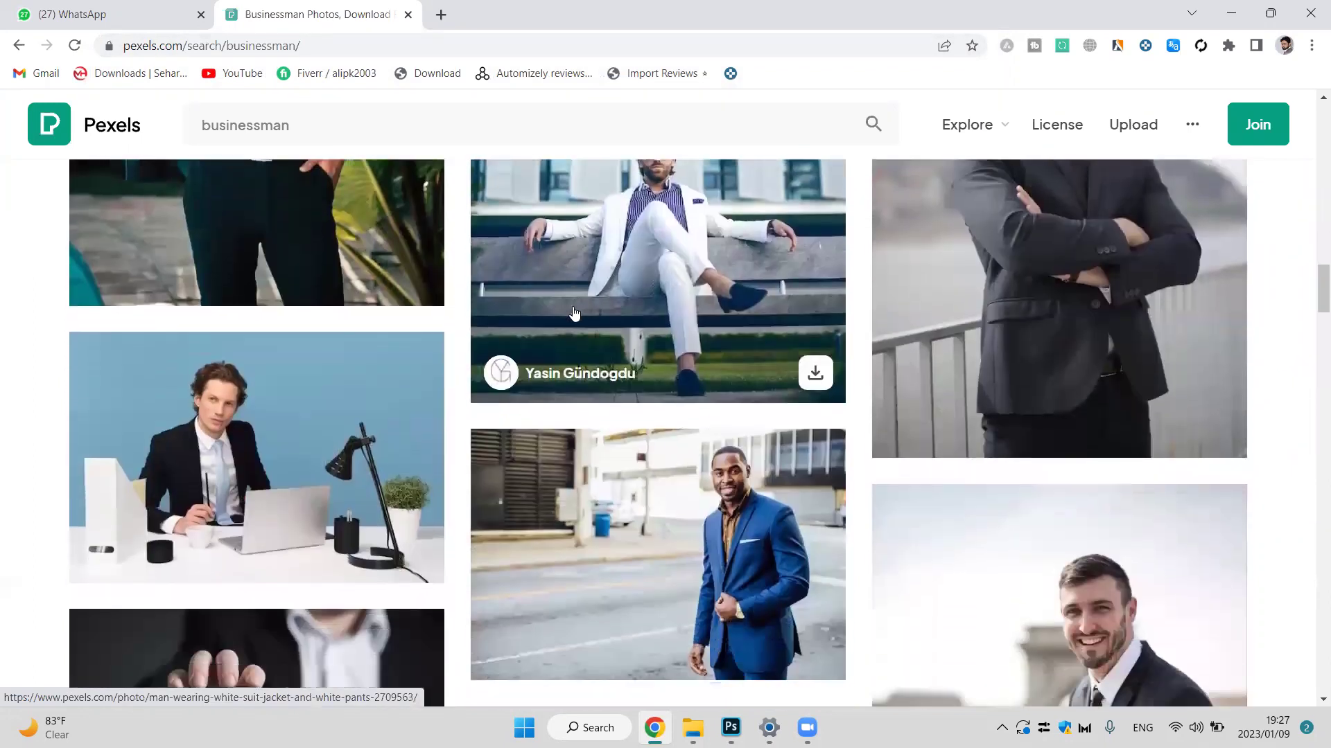
scroll(573, 298, "down", 1)
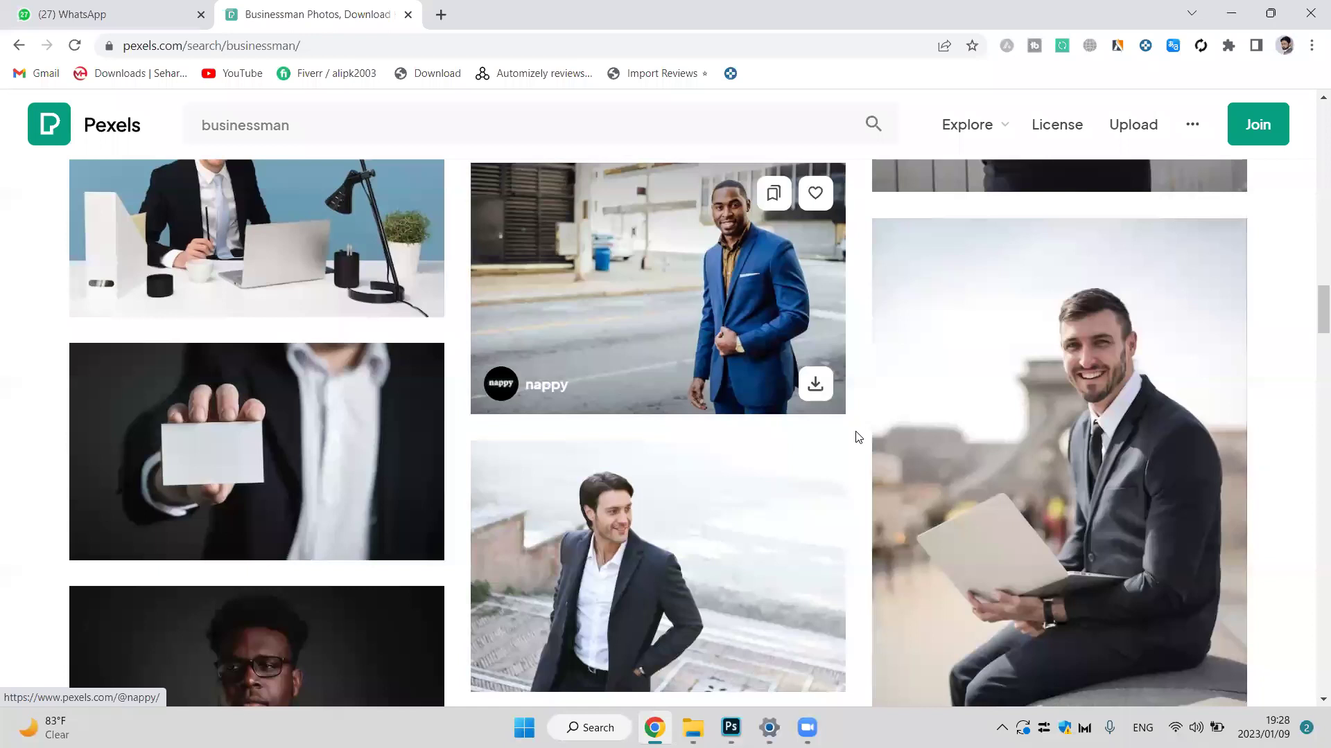